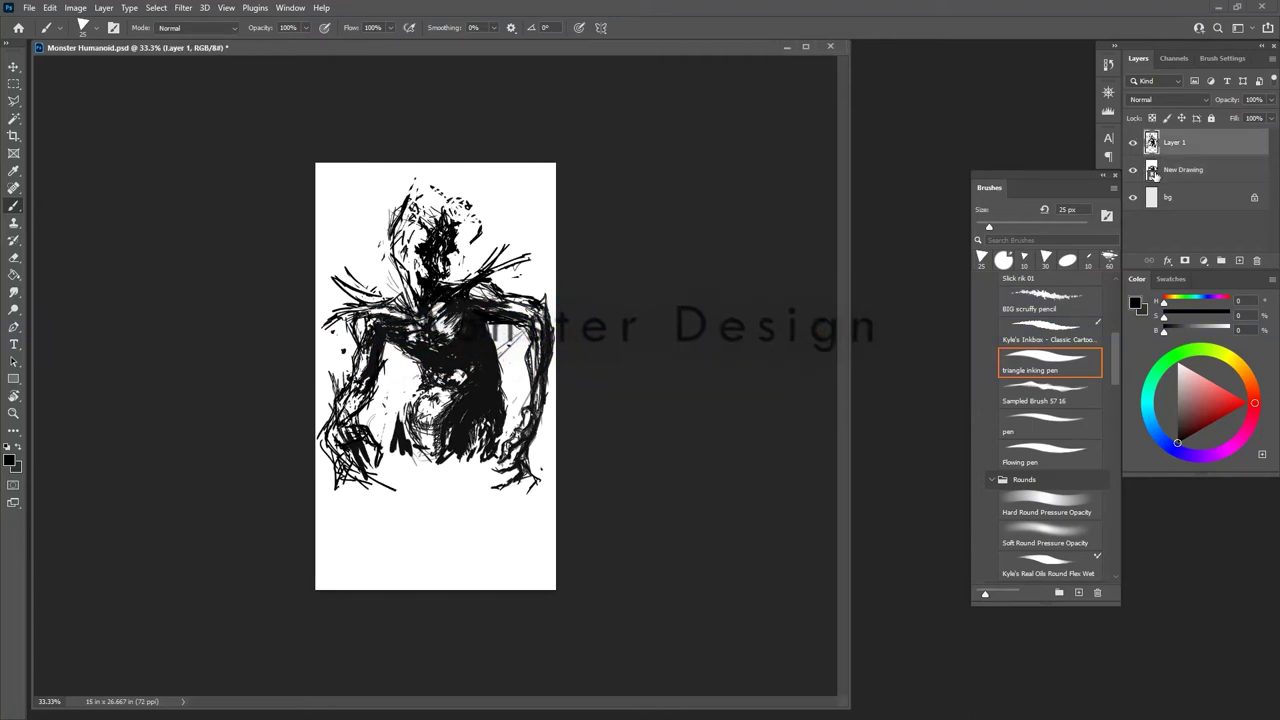
# Step: Sketch rough black leg lines below the demon's torso on Layer 1 with the triangle inking pen
pyautogui.moveTo(436, 464); pyautogui.dragTo(426, 542)
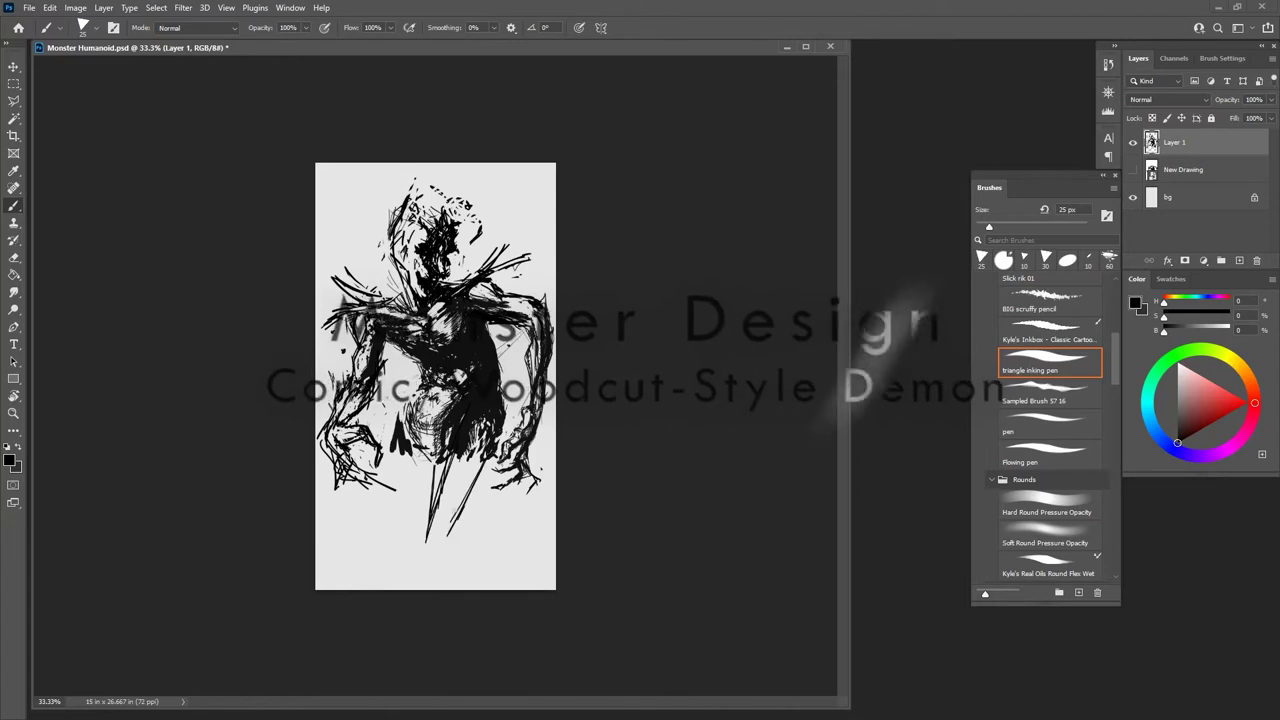
pyautogui.moveTo(404, 454); pyautogui.dragTo(489, 555)
pyautogui.moveTo(468, 486); pyautogui.dragTo(498, 531)
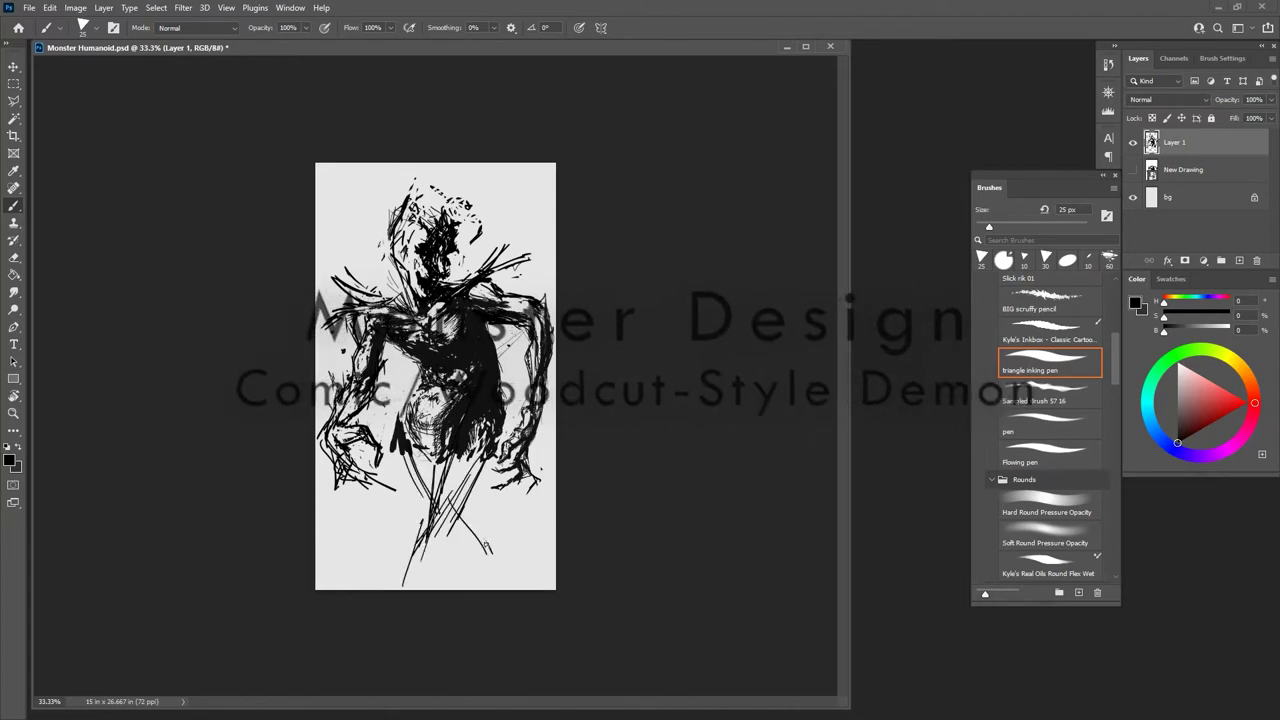
# Step: Set the canvas height to 35 inches
pyautogui.click(75, 7)
pyautogui.click(126, 120)
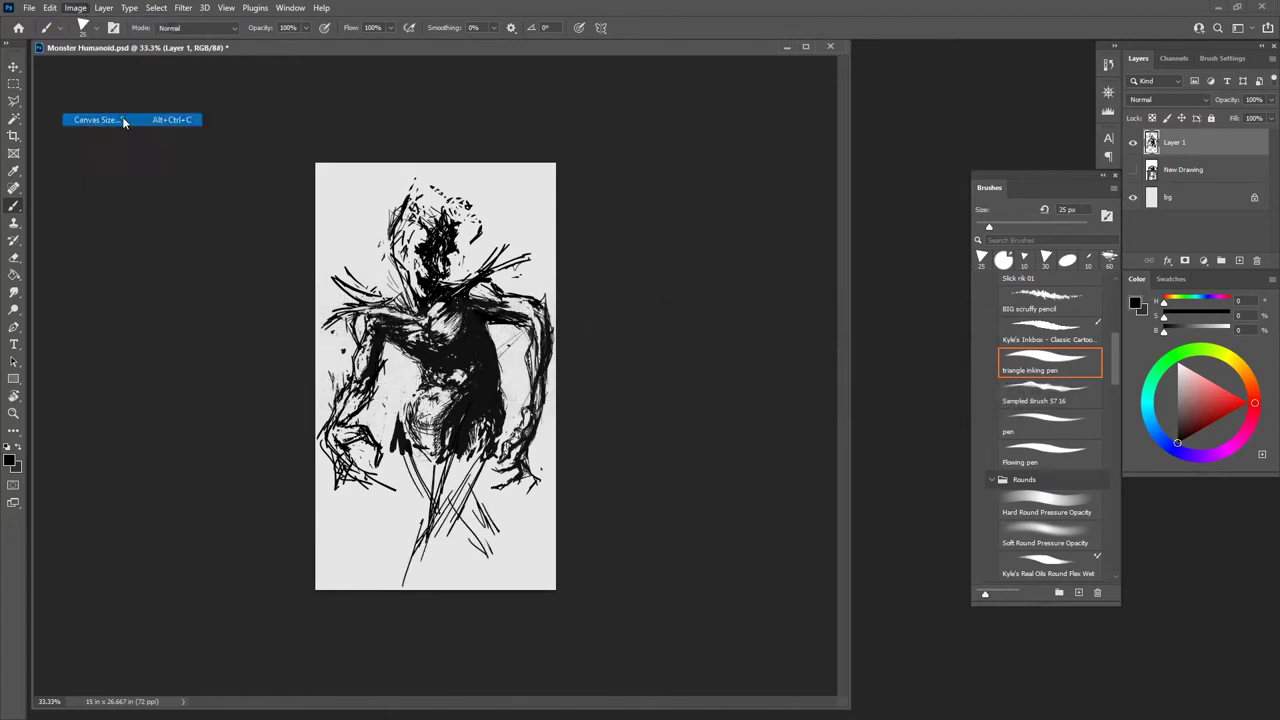
pyautogui.moveTo(264, 203); pyautogui.dragTo(237, 203)
pyautogui.write('35')
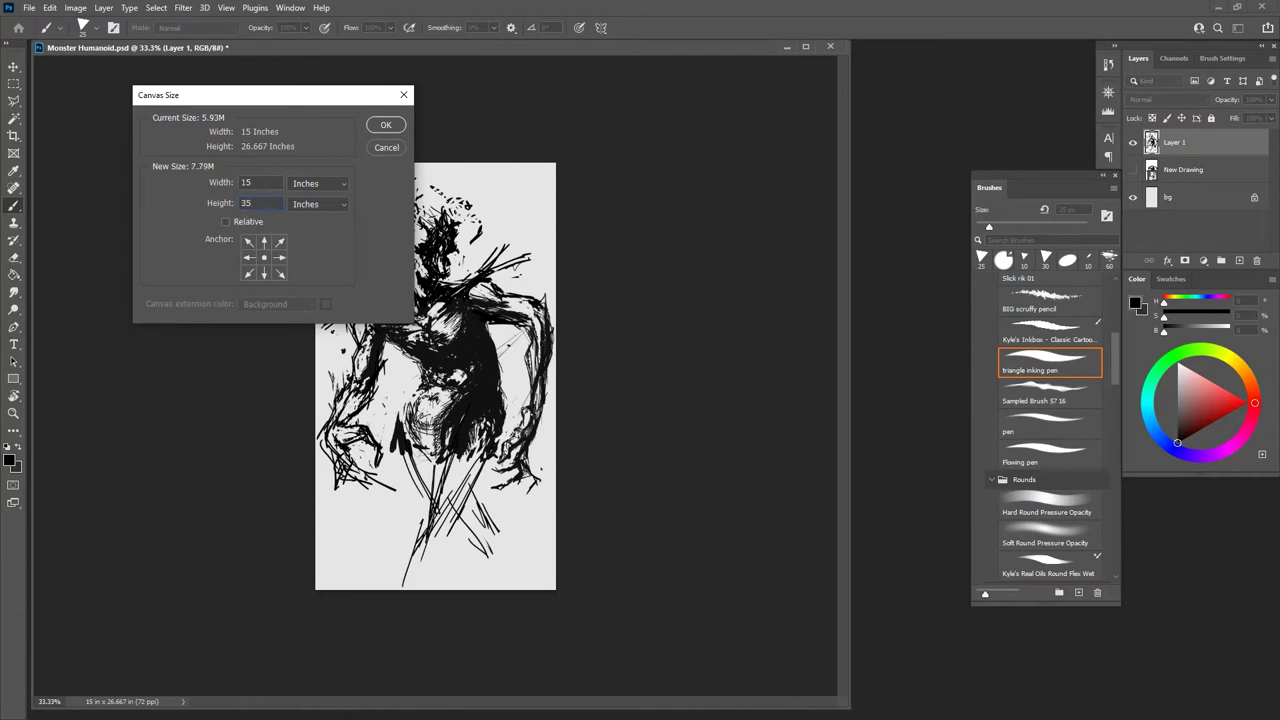
pyautogui.press('Return')
pyautogui.click(1185, 197)
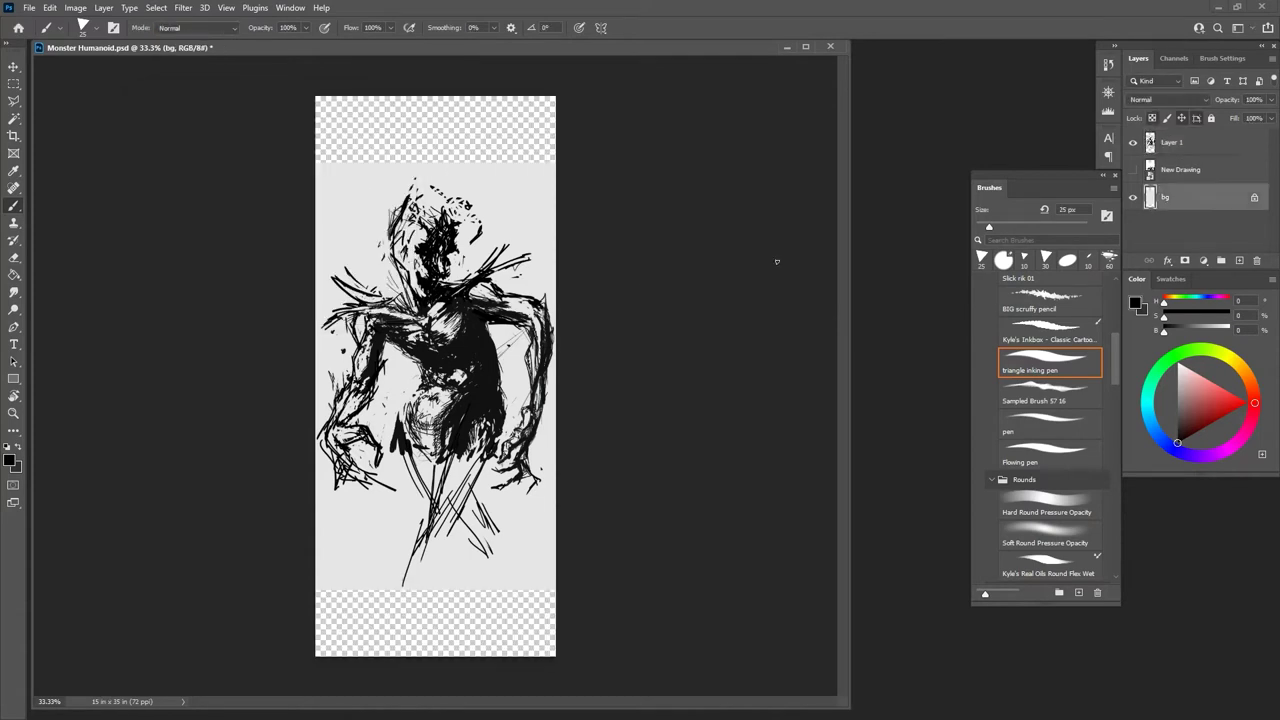
pyautogui.press('g')
pyautogui.keyDown('alt'); pyautogui.click(540, 200); pyautogui.keyUp('alt')
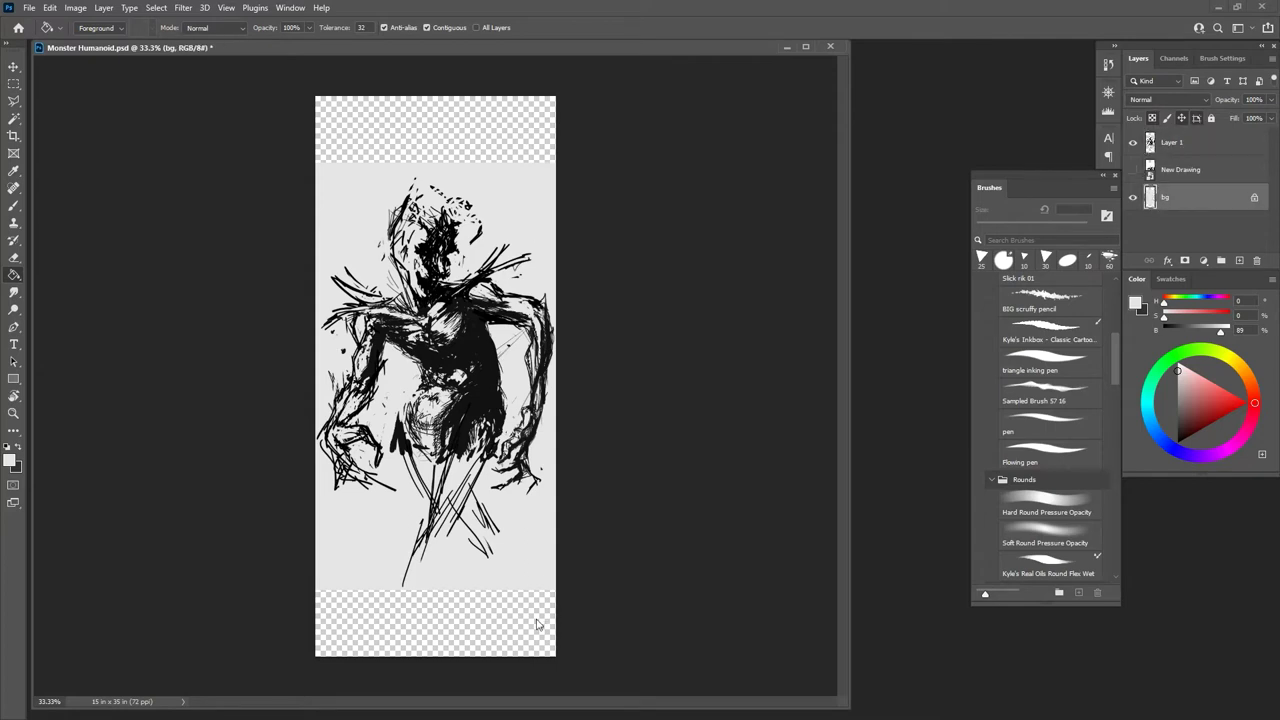
pyautogui.press('b')
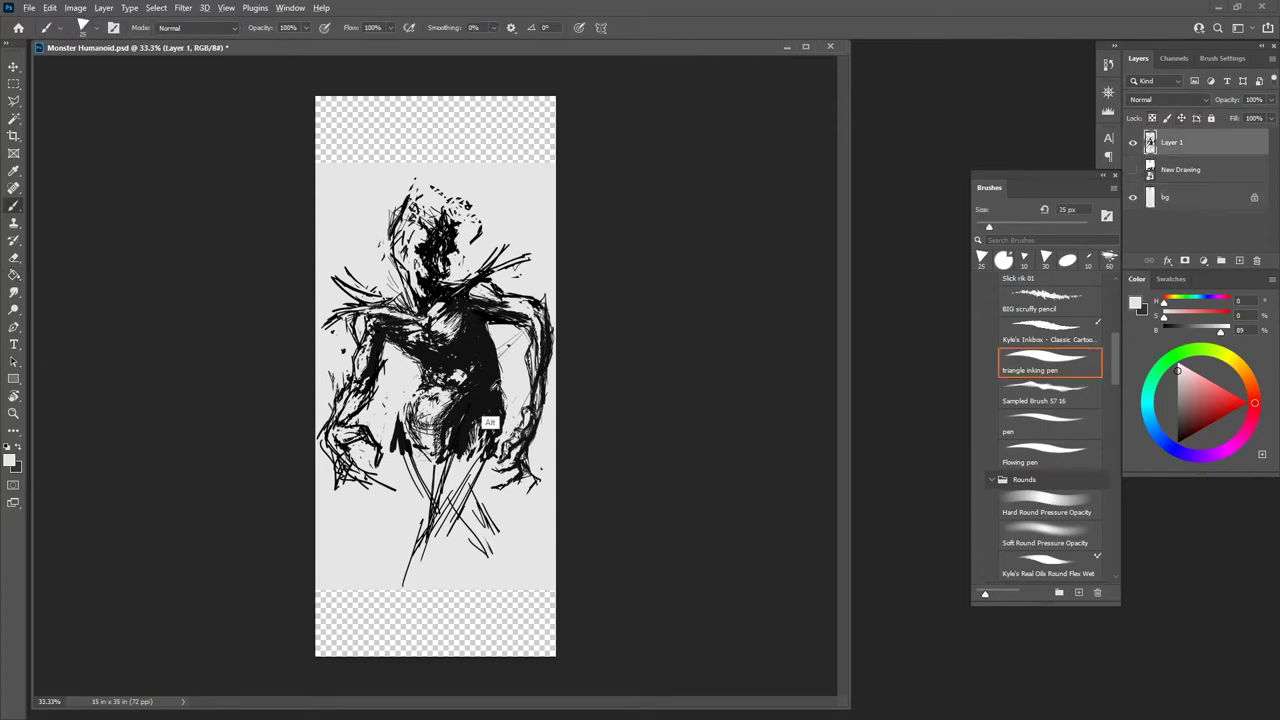
pyautogui.keyDown('alt'); pyautogui.click(490, 424); pyautogui.keyUp('alt')
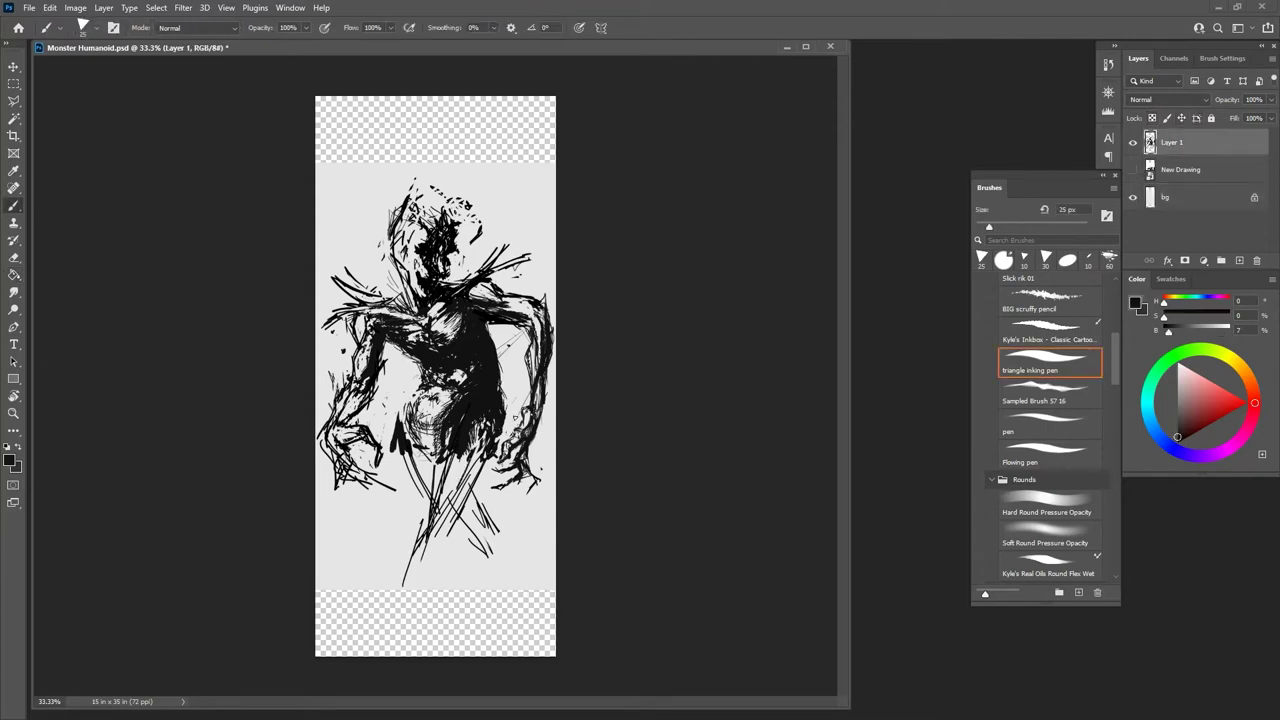
# Step: Unlock the bg layer and fill the empty strips above and below the artwork with its sampled light gray
pyautogui.rightClick(1166, 200)
pyautogui.press('Escape')
pyautogui.click(1171, 150)
pyautogui.click(1189, 202)
pyautogui.press('g')
pyautogui.click(495, 605)
pyautogui.hotkey('ctrl', 'z')
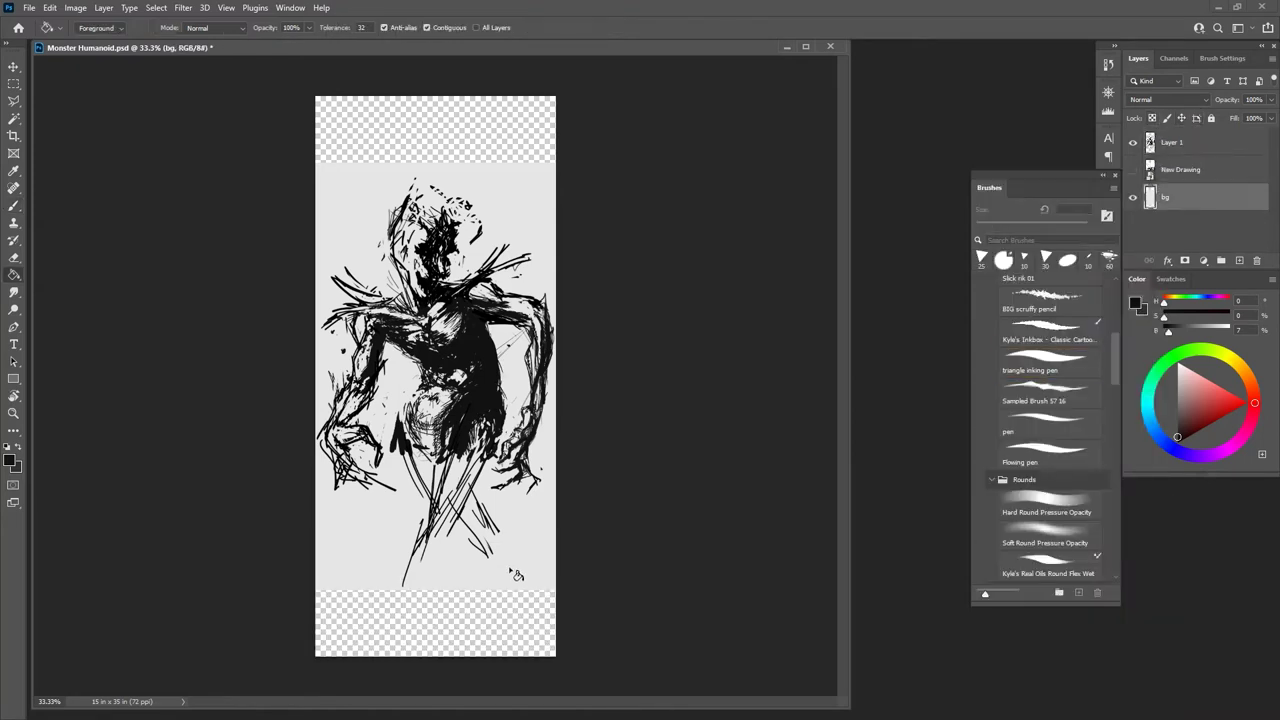
pyautogui.keyDown('alt'); pyautogui.click(514, 572); pyautogui.keyUp('alt')
pyautogui.click(512, 598)
pyautogui.click(506, 145)
# Step: Move the Layer 1 figure up towards the top edge of the canvas
pyautogui.click(1170, 147)
pyautogui.press('v')
pyautogui.moveTo(475, 363); pyautogui.dragTo(476, 303)
# Step: Try to resize the image to a width of 25 inches and undo the resize
pyautogui.click(79, 9)
pyautogui.click(98, 106)
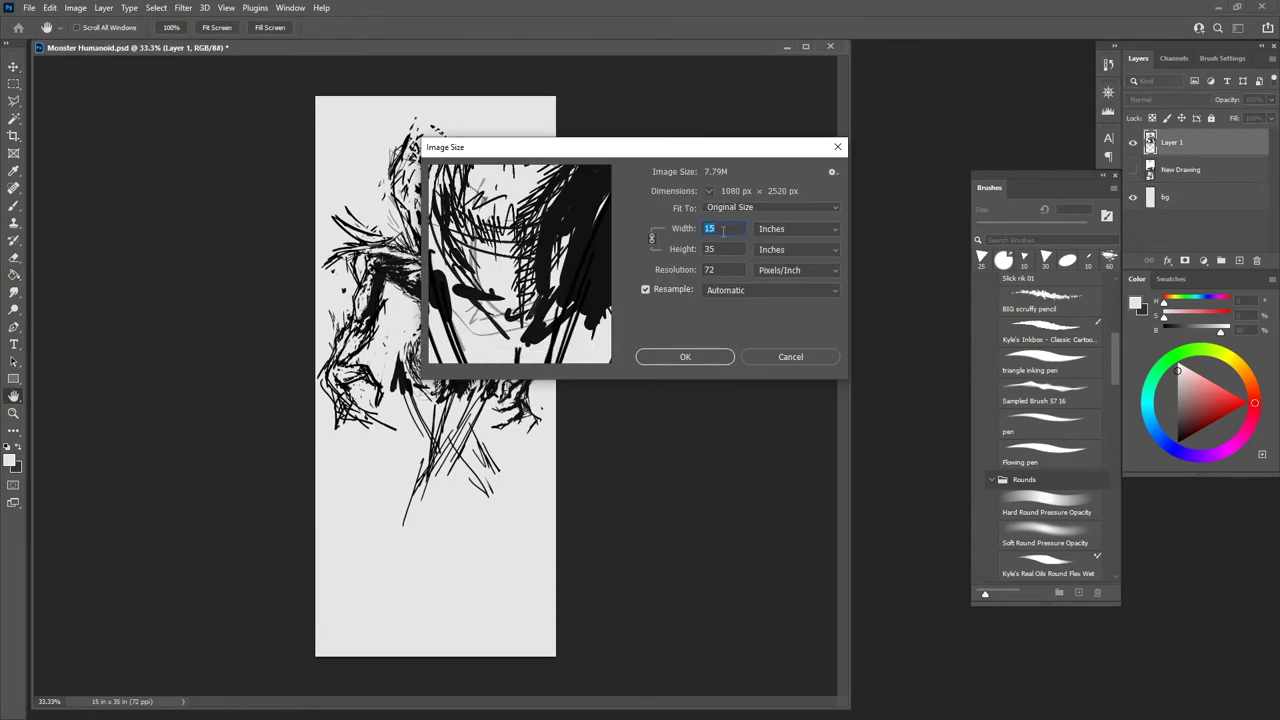
pyautogui.write('25')
pyautogui.press('Return')
pyautogui.hotkey('ctrl', 'z')
# Step: Set the canvas width to 25 inches
pyautogui.click(75, 7)
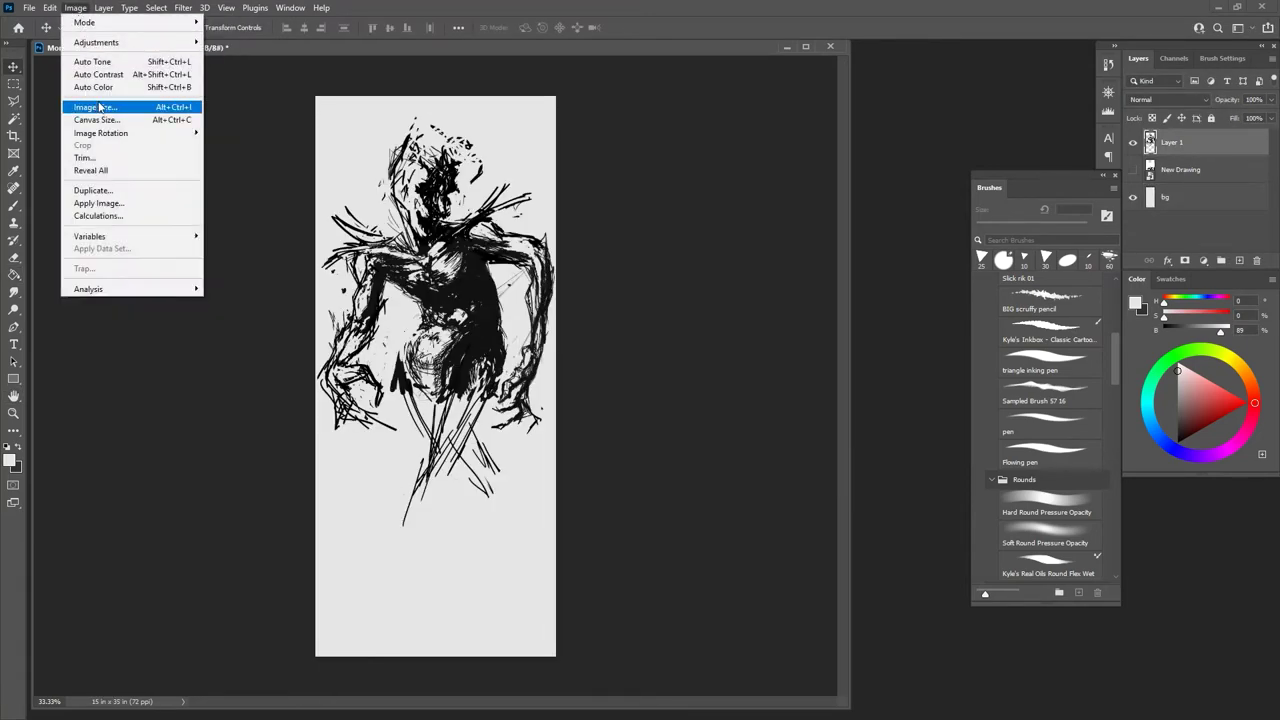
pyautogui.click(90, 118)
pyautogui.write('25')
pyautogui.press('Return')
# Step: Fill the empty strips on both sides of the bg layer with the light gray
pyautogui.hotkey('alt', '[')
pyautogui.hotkey('alt', '[')
pyautogui.press('g')
pyautogui.click(598, 412)
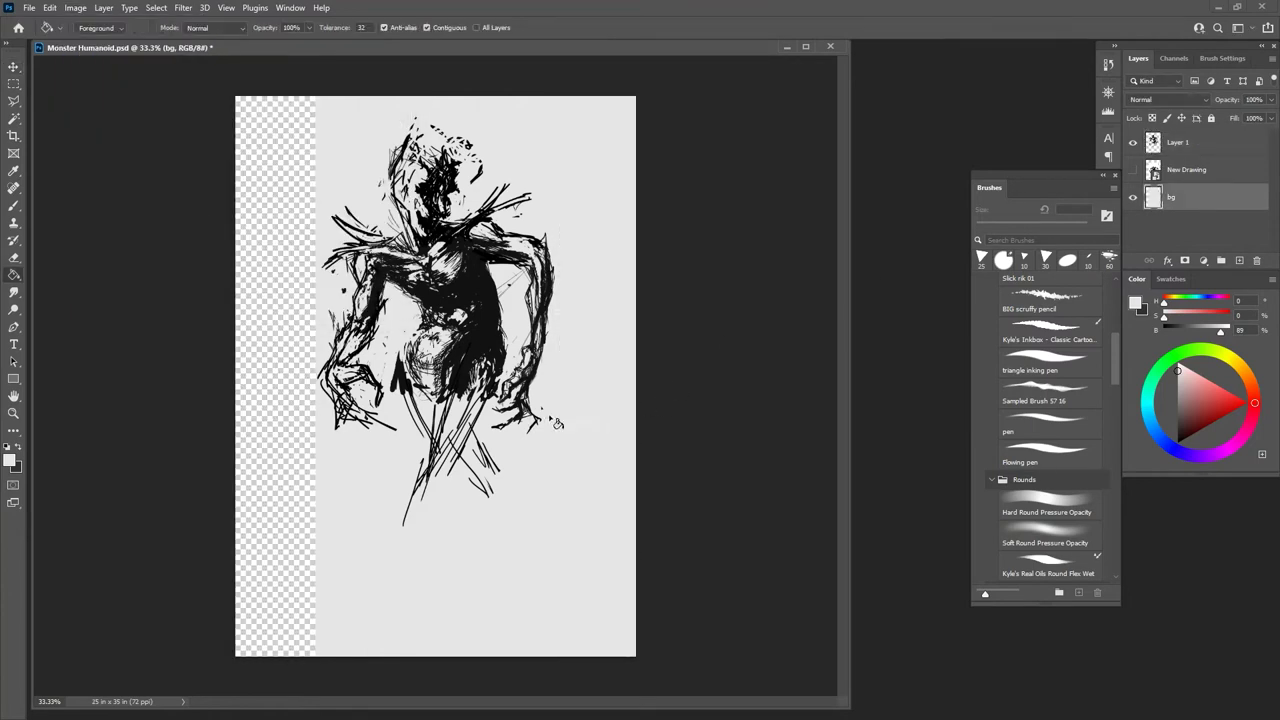
pyautogui.click(283, 474)
# Step: Sketch rough black construction lines for the legs and feet on Layer 1, extending down into the new canvas space
pyautogui.click(1156, 150)
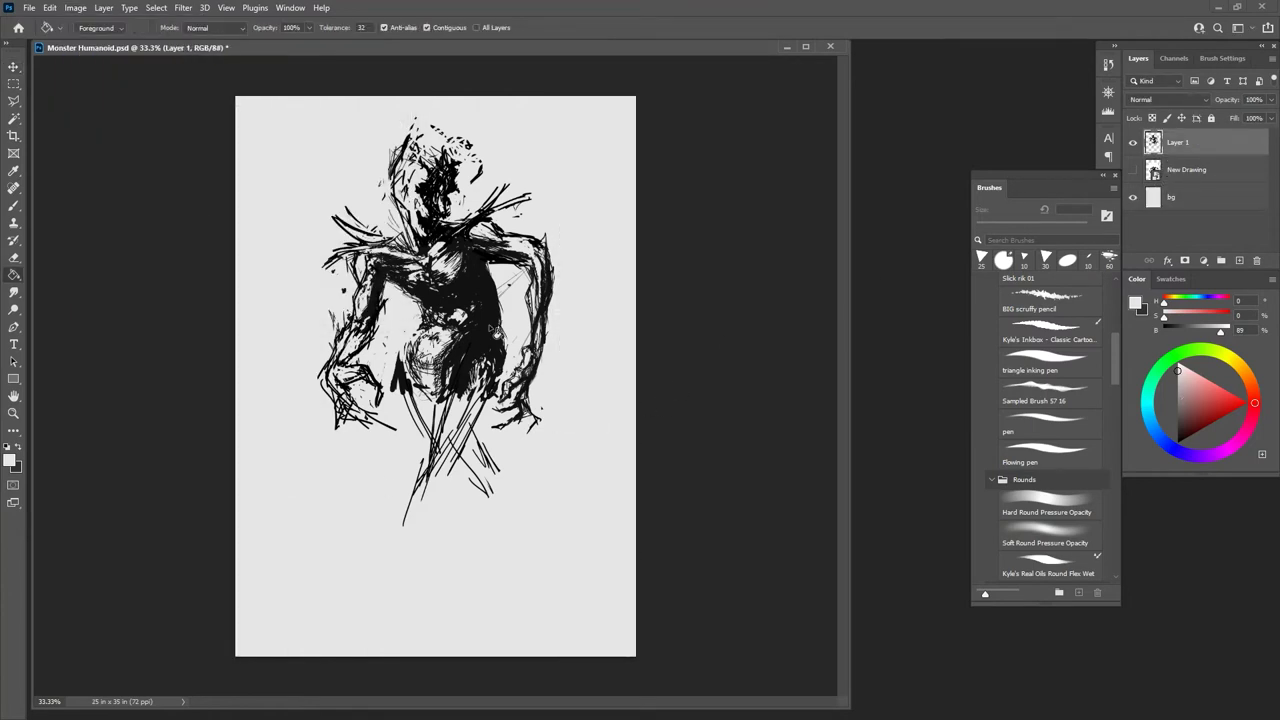
pyautogui.press('x')
pyautogui.press('b')
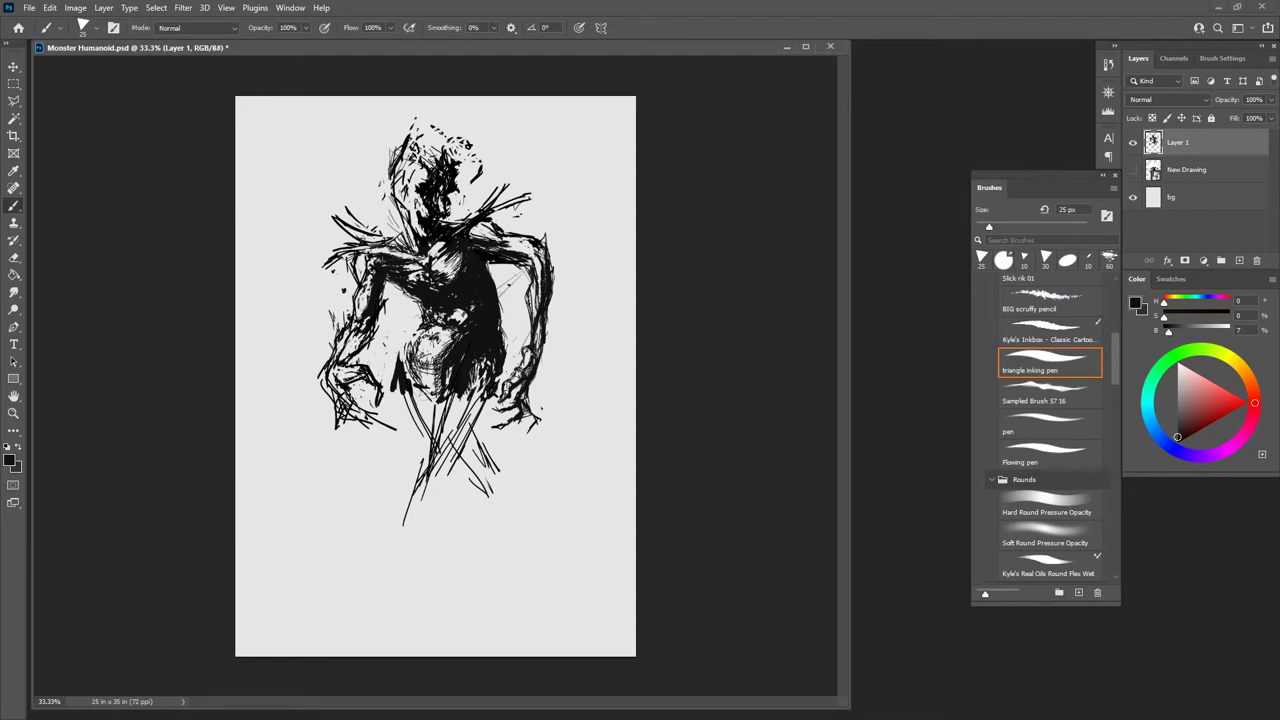
pyautogui.moveTo(490, 172); pyautogui.dragTo(471, 218)
pyautogui.moveTo(449, 396); pyautogui.dragTo(483, 485)
pyautogui.moveTo(538, 431); pyautogui.dragTo(474, 473)
pyautogui.moveTo(392, 378); pyautogui.dragTo(343, 476)
pyautogui.moveTo(341, 479); pyautogui.dragTo(357, 492)
pyautogui.moveTo(332, 482); pyautogui.dragTo(404, 576)
pyautogui.moveTo(328, 428); pyautogui.dragTo(362, 516)
pyautogui.moveTo(346, 488); pyautogui.dragTo(410, 590)
pyautogui.moveTo(404, 528); pyautogui.dragTo(396, 618)
pyautogui.moveTo(402, 554); pyautogui.dragTo(432, 592)
pyautogui.moveTo(372, 630); pyautogui.dragTo(410, 604)
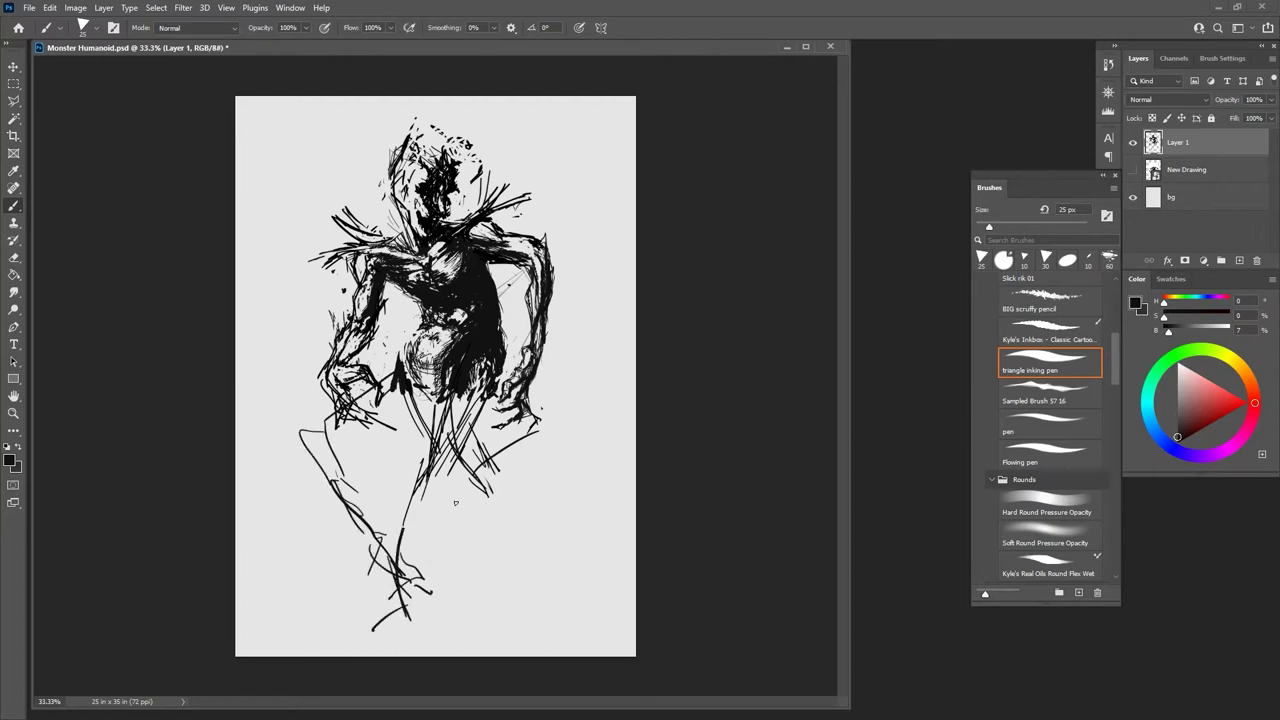
# Step: Draw new gesture lines for a striding pose, with a bent front leg and a rear leg stretched out behind
pyautogui.moveTo(440, 394)
pyautogui.mouseDown()
pyautogui.moveTo(320, 545)
pyautogui.moveTo(328, 600)
pyautogui.mouseUp()
pyautogui.moveTo(438, 390); pyautogui.dragTo(350, 514)
pyautogui.moveTo(394, 414); pyautogui.dragTo(311, 618)
pyautogui.moveTo(436, 430)
pyautogui.mouseDown()
pyautogui.moveTo(536, 528)
pyautogui.moveTo(546, 497)
pyautogui.mouseUp()
# Step: Erase stray strokes below the clawed hand on the front-leg side and beside the hip
pyautogui.press('e')
pyautogui.moveTo(322, 415); pyautogui.dragTo(325, 457)
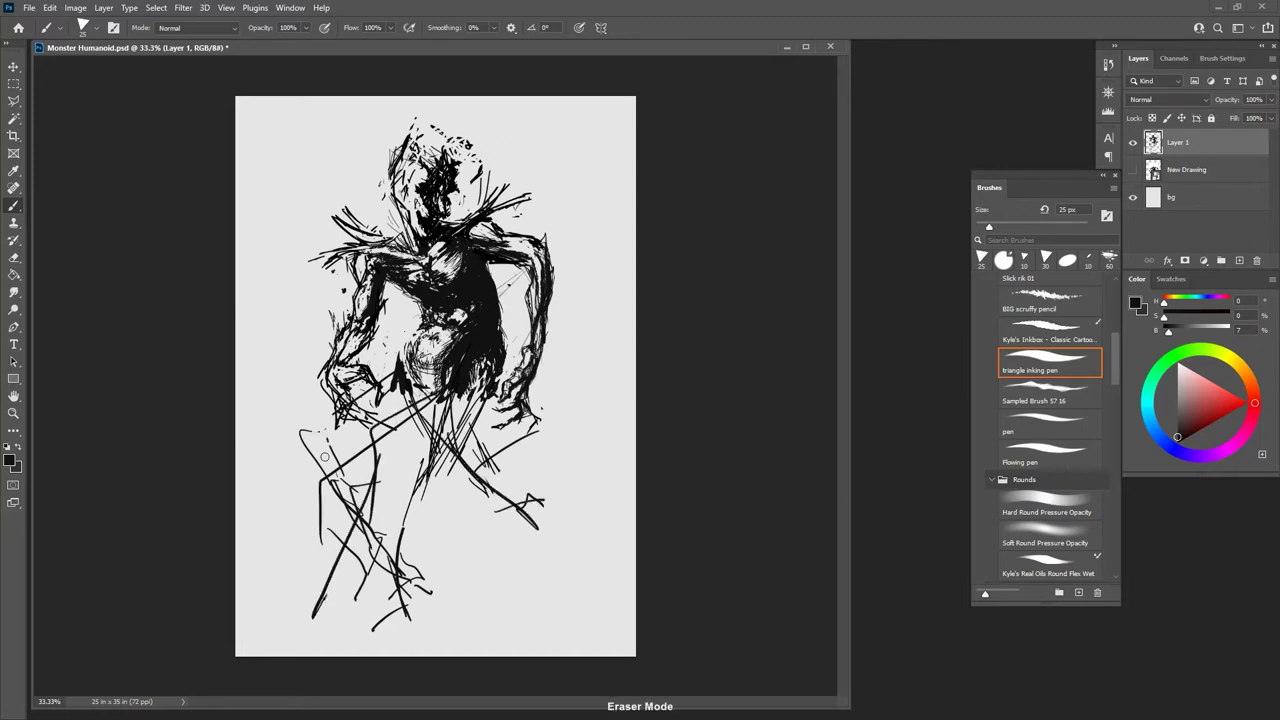
pyautogui.moveTo(354, 398); pyautogui.dragTo(378, 386)
pyautogui.moveTo(390, 325); pyautogui.dragTo(412, 410)
# Step: Carve out the front thigh with the eraser and ink its contour, the knee and the start of the shin
pyautogui.press('b')
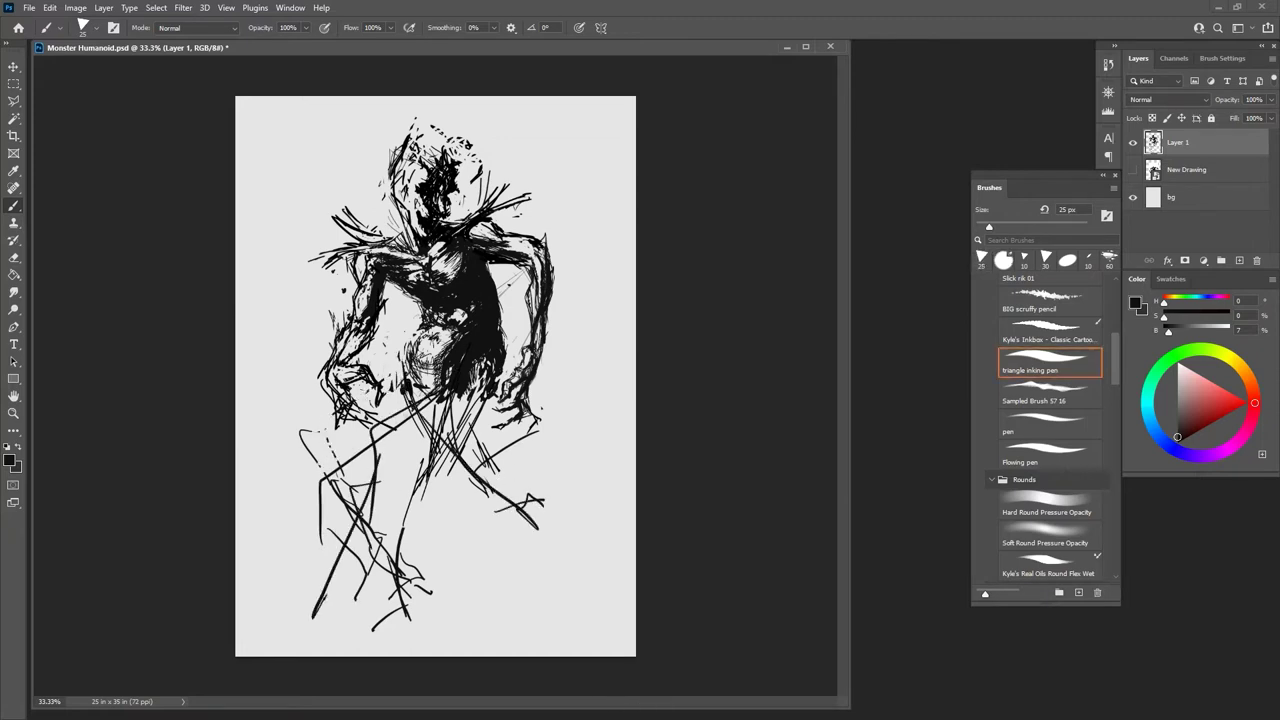
pyautogui.press('e')
pyautogui.moveTo(470, 364)
pyautogui.mouseDown()
pyautogui.moveTo(420, 415)
pyautogui.moveTo(445, 396)
pyautogui.moveTo(396, 478)
pyautogui.mouseUp()
pyautogui.press('b')
pyautogui.moveTo(484, 374)
pyautogui.mouseDown()
pyautogui.moveTo(418, 446)
pyautogui.moveTo(440, 434)
pyautogui.mouseUp()
pyautogui.moveTo(392, 438); pyautogui.dragTo(376, 490)
pyautogui.moveTo(456, 418); pyautogui.dragTo(380, 504)
pyautogui.moveTo(388, 434); pyautogui.dragTo(380, 538)
pyautogui.moveTo(416, 442)
pyautogui.mouseDown()
pyautogui.moveTo(384, 484)
pyautogui.moveTo(374, 440)
pyautogui.mouseUp()
pyautogui.moveTo(410, 432)
pyautogui.mouseDown()
pyautogui.moveTo(392, 460)
pyautogui.moveTo(398, 426)
pyautogui.mouseUp()
# Step: Erase light areas along the front thigh from the hip down to the knee
pyautogui.press('e')
pyautogui.press('b')
pyautogui.press('e')
pyautogui.moveTo(480, 365); pyautogui.dragTo(447, 404)
pyautogui.moveTo(473, 377)
pyautogui.mouseDown()
pyautogui.moveTo(421, 430)
pyautogui.moveTo(401, 428)
pyautogui.mouseUp()
pyautogui.press('b')
pyautogui.press('e')
pyautogui.press('b')
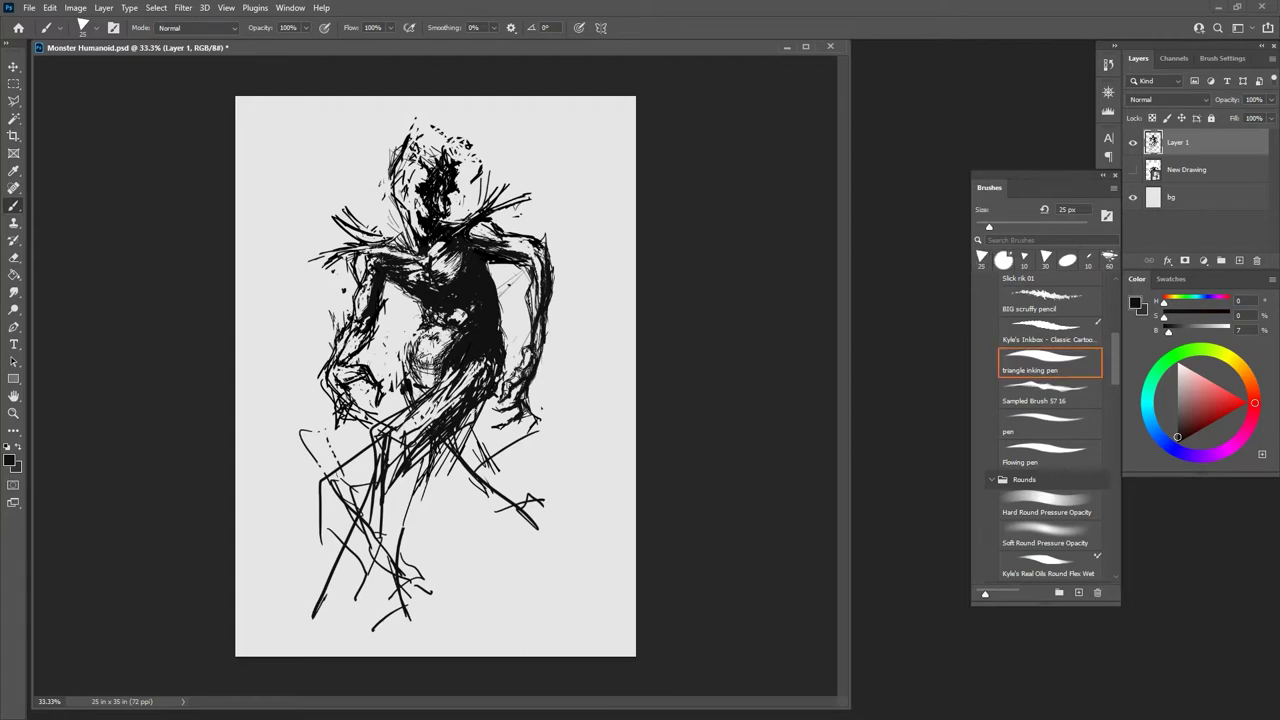
# Step: Darken the back of the front shin with hatching and erase the loose construction lines in front of it
pyautogui.moveTo(402, 437); pyautogui.dragTo(386, 463)
pyautogui.moveTo(428, 428)
pyautogui.mouseDown()
pyautogui.moveTo(389, 464)
pyautogui.moveTo(358, 560)
pyautogui.mouseUp()
pyautogui.moveTo(370, 490); pyautogui.dragTo(356, 558)
pyautogui.press('e')
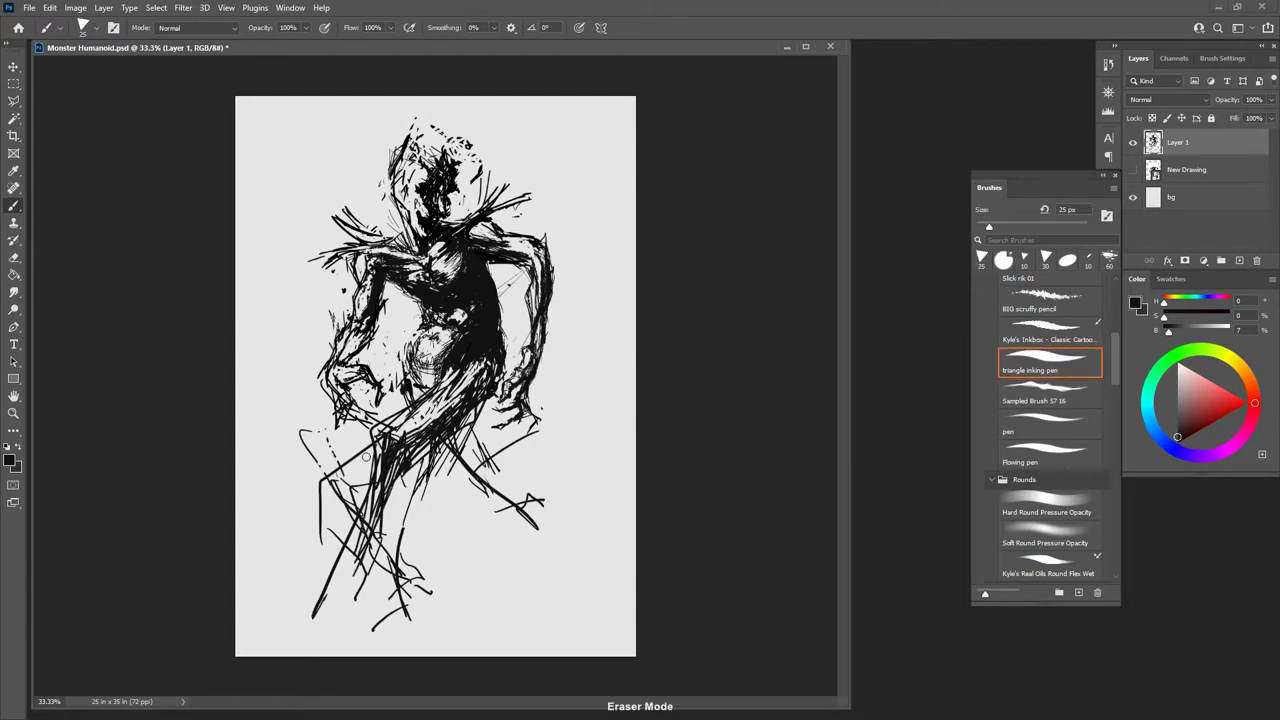
pyautogui.moveTo(352, 466)
pyautogui.mouseDown()
pyautogui.moveTo(330, 490)
pyautogui.moveTo(362, 480)
pyautogui.moveTo(322, 544)
pyautogui.mouseUp()
pyautogui.press('b')
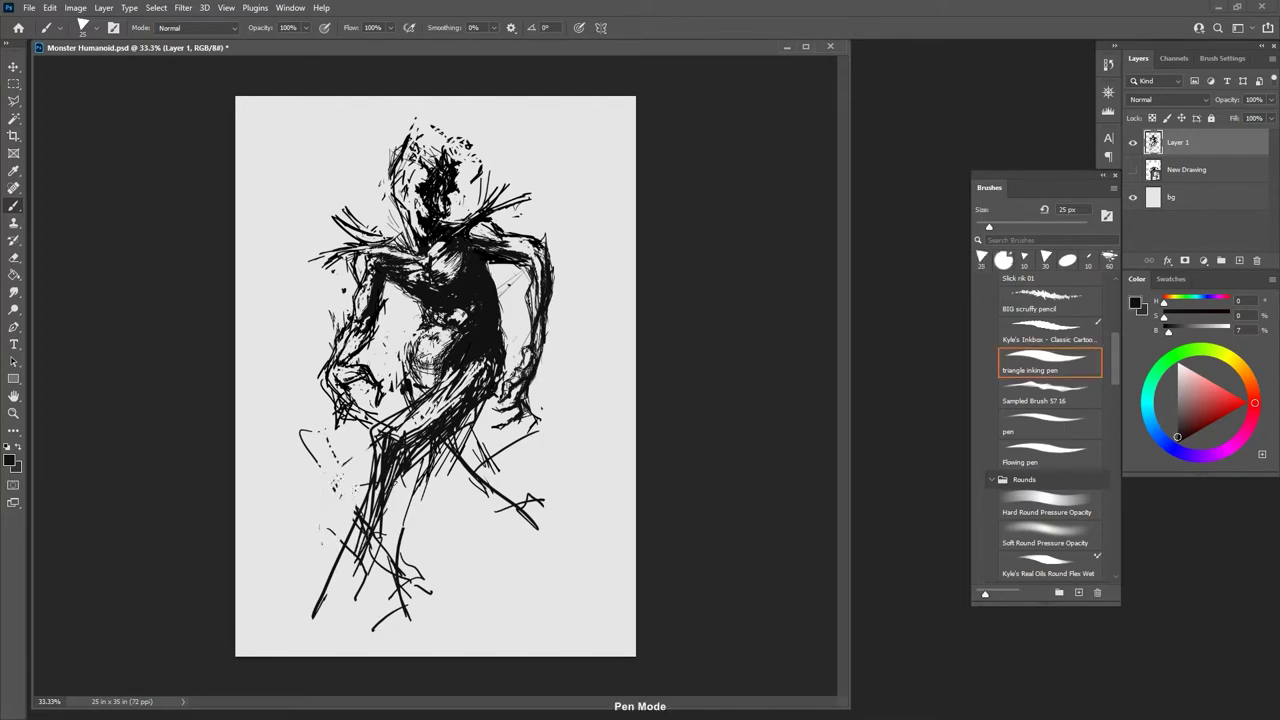
pyautogui.moveTo(401, 474); pyautogui.dragTo(364, 561)
pyautogui.moveTo(402, 476)
pyautogui.mouseDown()
pyautogui.moveTo(346, 608)
pyautogui.moveTo(345, 539)
pyautogui.mouseUp()
pyautogui.moveTo(361, 525); pyautogui.dragTo(337, 589)
# Step: Erase the leftover construction lines around the front shin and between the legs
pyautogui.press('e')
pyautogui.moveTo(366, 494); pyautogui.dragTo(312, 618)
pyautogui.moveTo(404, 558); pyautogui.dragTo(386, 578)
pyautogui.moveTo(418, 478); pyautogui.dragTo(406, 511)
pyautogui.moveTo(432, 442); pyautogui.dragTo(406, 510)
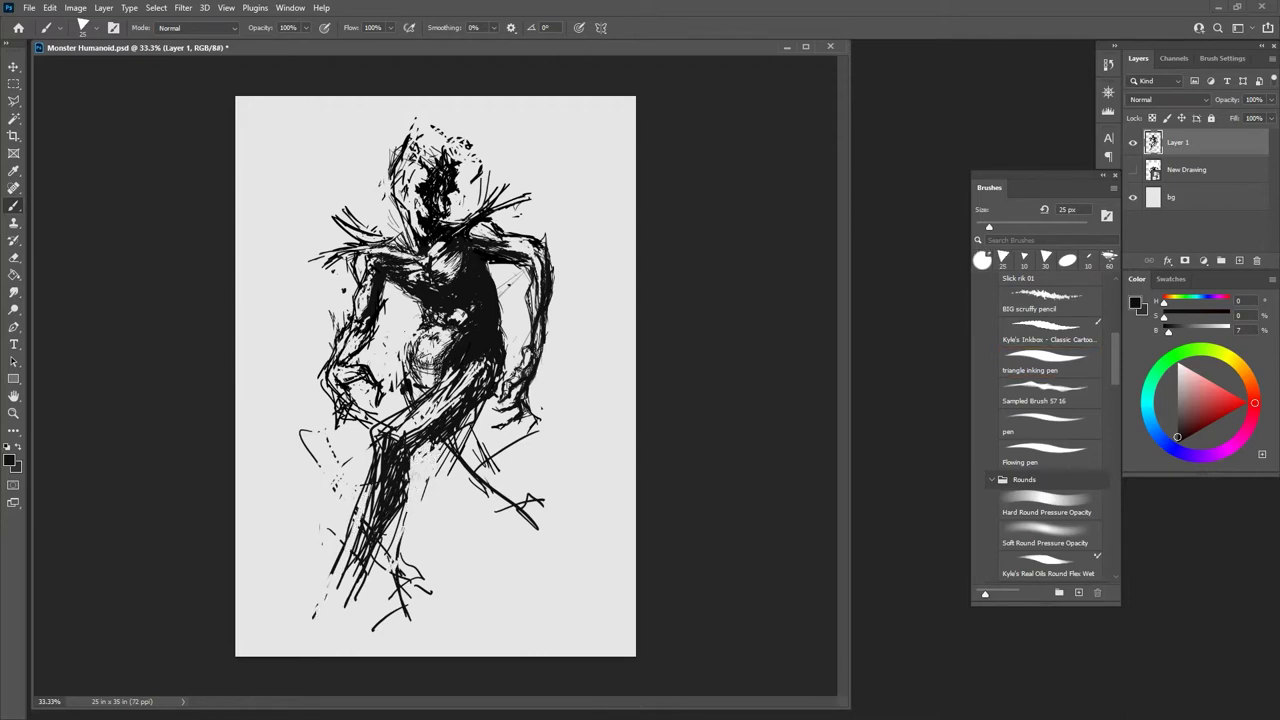
# Step: Ink dark shading along the underside of the front thigh down to the knee
pyautogui.press('b')
pyautogui.moveTo(494, 394); pyautogui.dragTo(410, 460)
pyautogui.press('e')
pyautogui.press('b')
# Step: Erase highlights into the upper side of the front thigh near the hip
pyautogui.press('e')
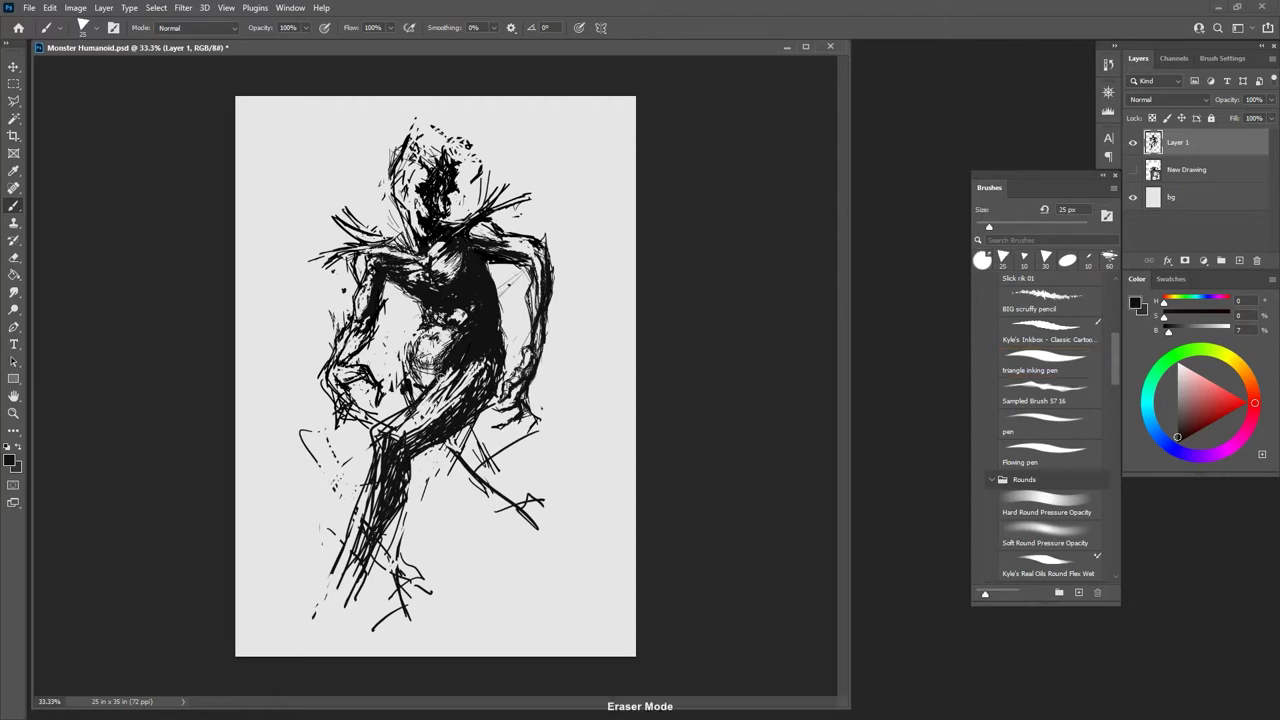
pyautogui.moveTo(420, 406); pyautogui.dragTo(466, 362)
pyautogui.press('b')
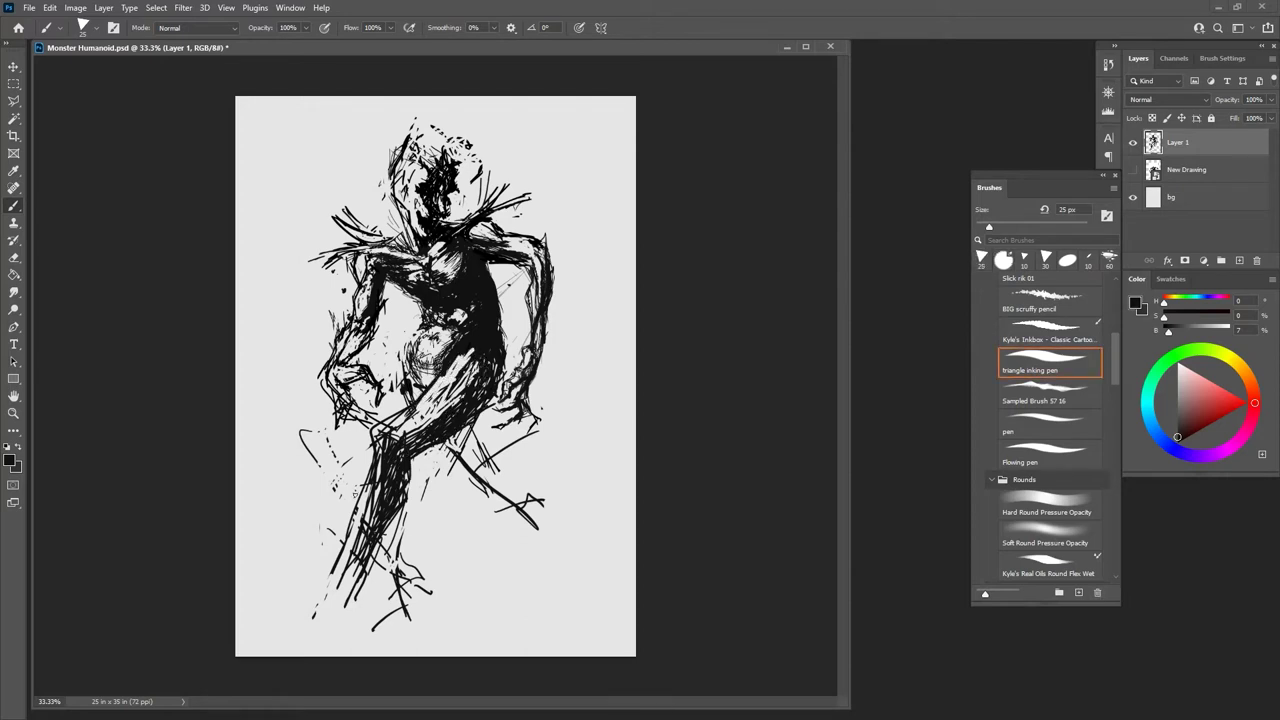
pyautogui.press('e')
pyautogui.press('b')
pyautogui.press('e')
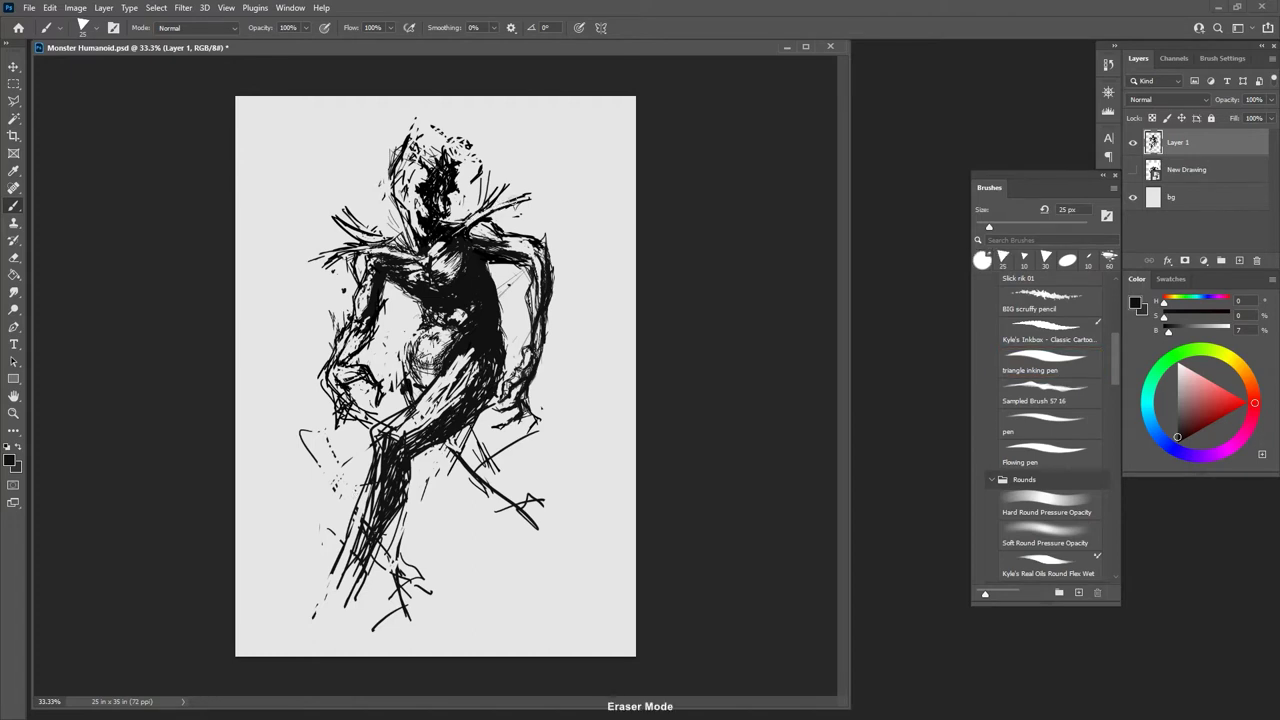
# Step: Shorten and refine the shoulder spikes beside the head on the rear-leg side
pyautogui.press('b')
pyautogui.moveTo(486, 208); pyautogui.dragTo(526, 193)
pyautogui.press('e')
pyautogui.press('b')
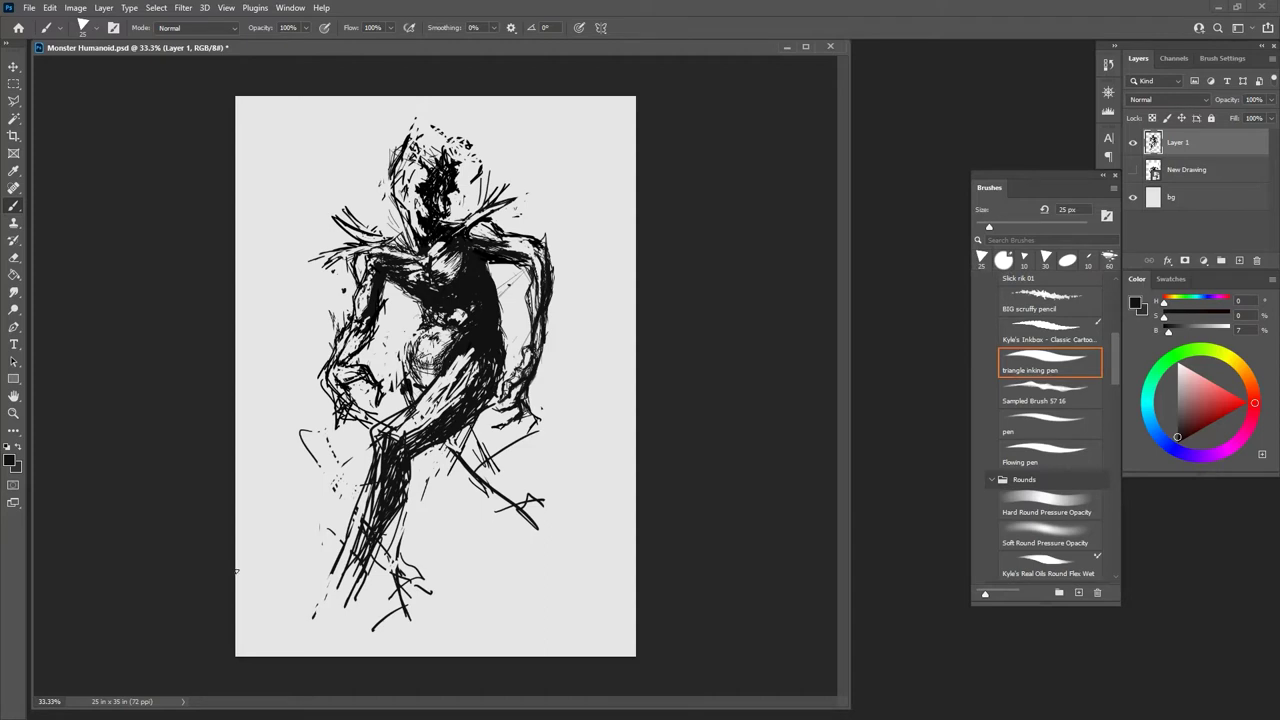
pyautogui.press('e')
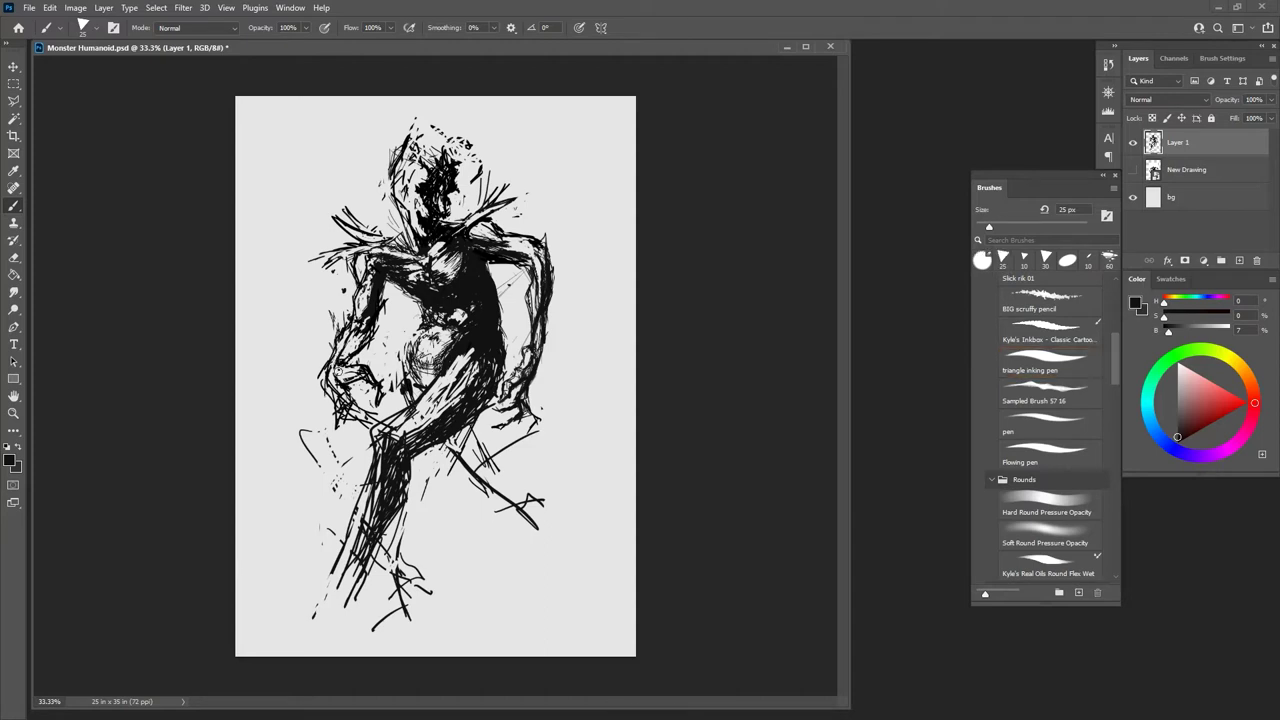
pyautogui.press('b')
pyautogui.press('e')
# Step: Darken the rear thigh below the hip and outline the rear leg down to the ankle
pyautogui.press('b')
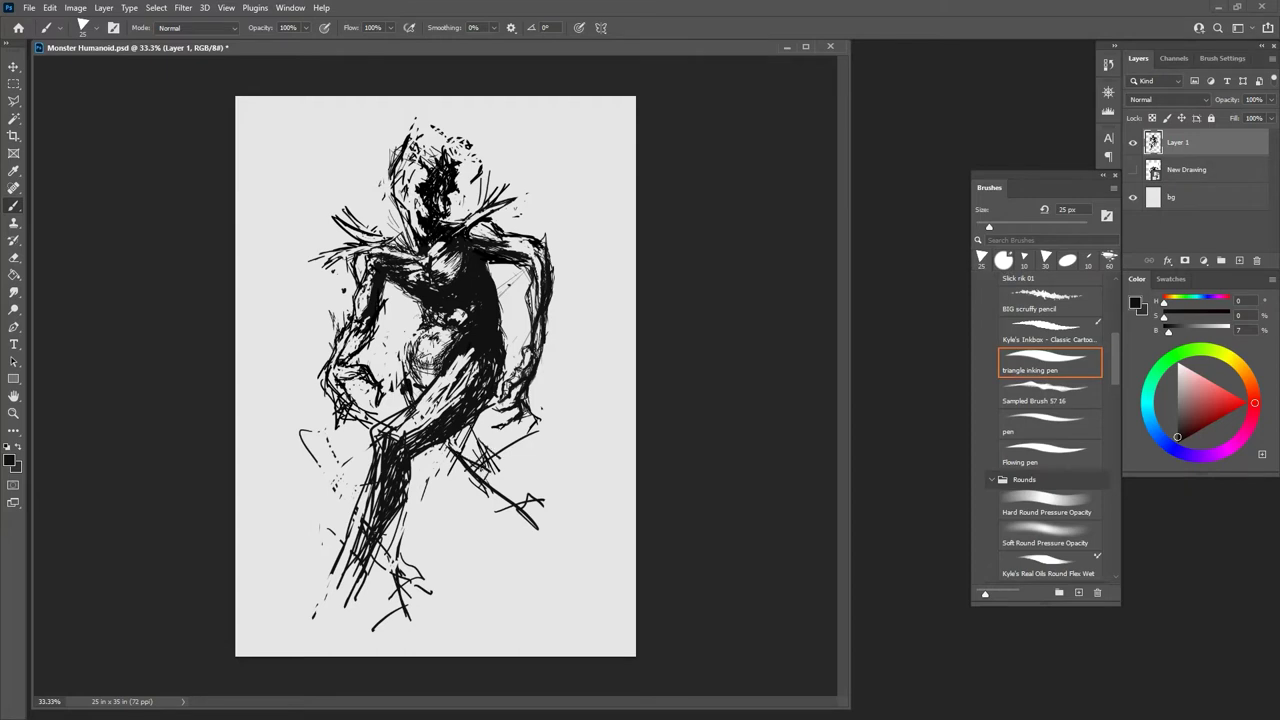
pyautogui.moveTo(455, 430); pyautogui.dragTo(485, 466)
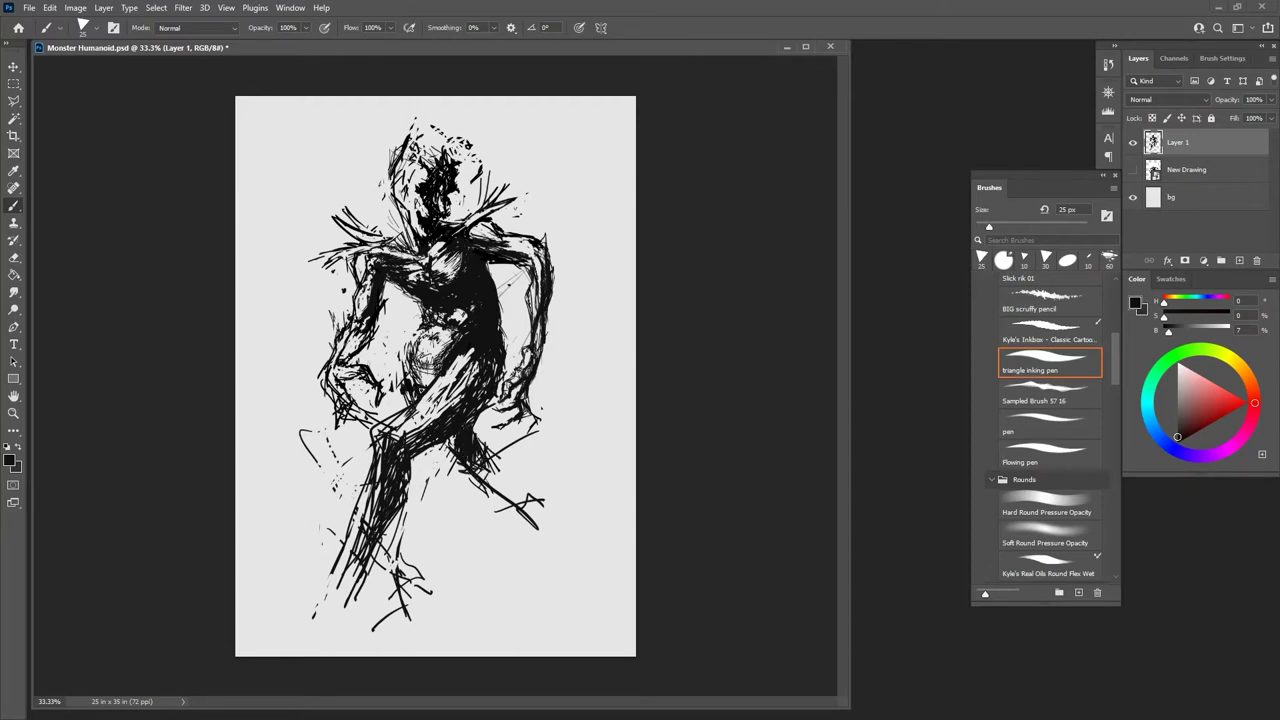
pyautogui.moveTo(502, 455); pyautogui.dragTo(566, 548)
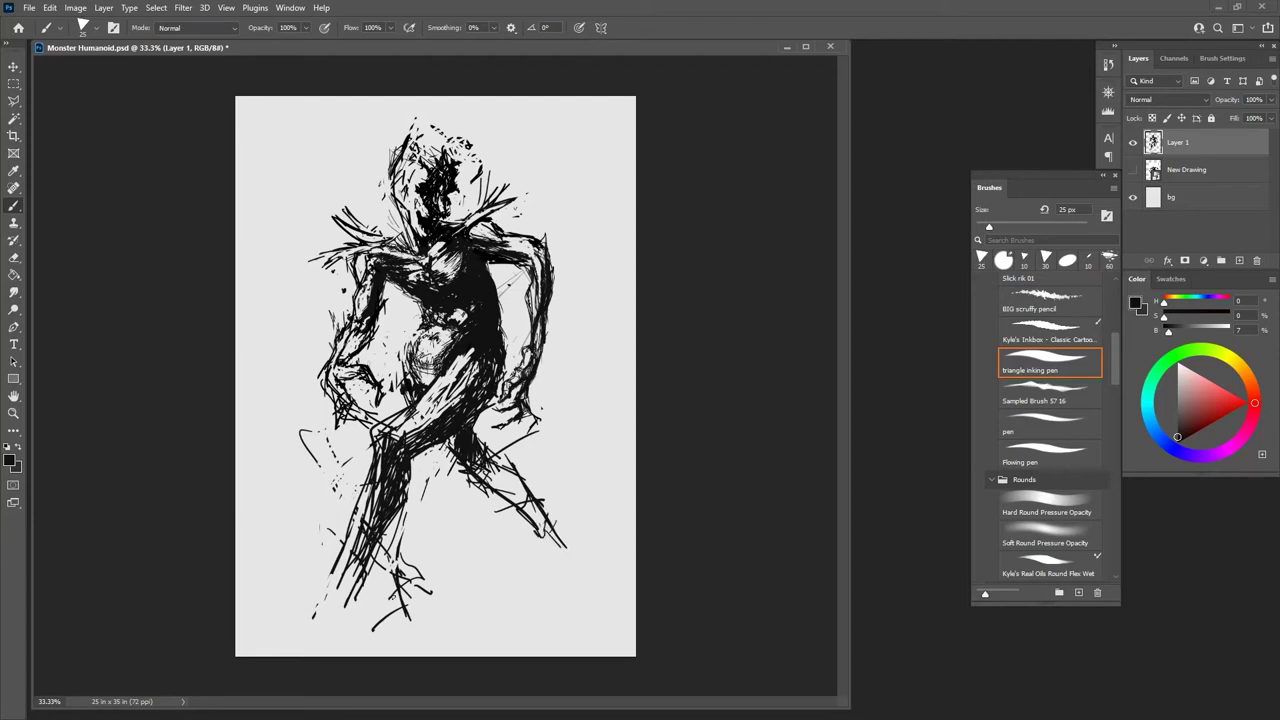
# Step: Erase the pointed strokes at the top of the head to lower the skull's outline
pyautogui.press('e')
pyautogui.moveTo(422, 156)
pyautogui.mouseDown()
pyautogui.moveTo(467, 145)
pyautogui.moveTo(418, 134)
pyautogui.mouseUp()
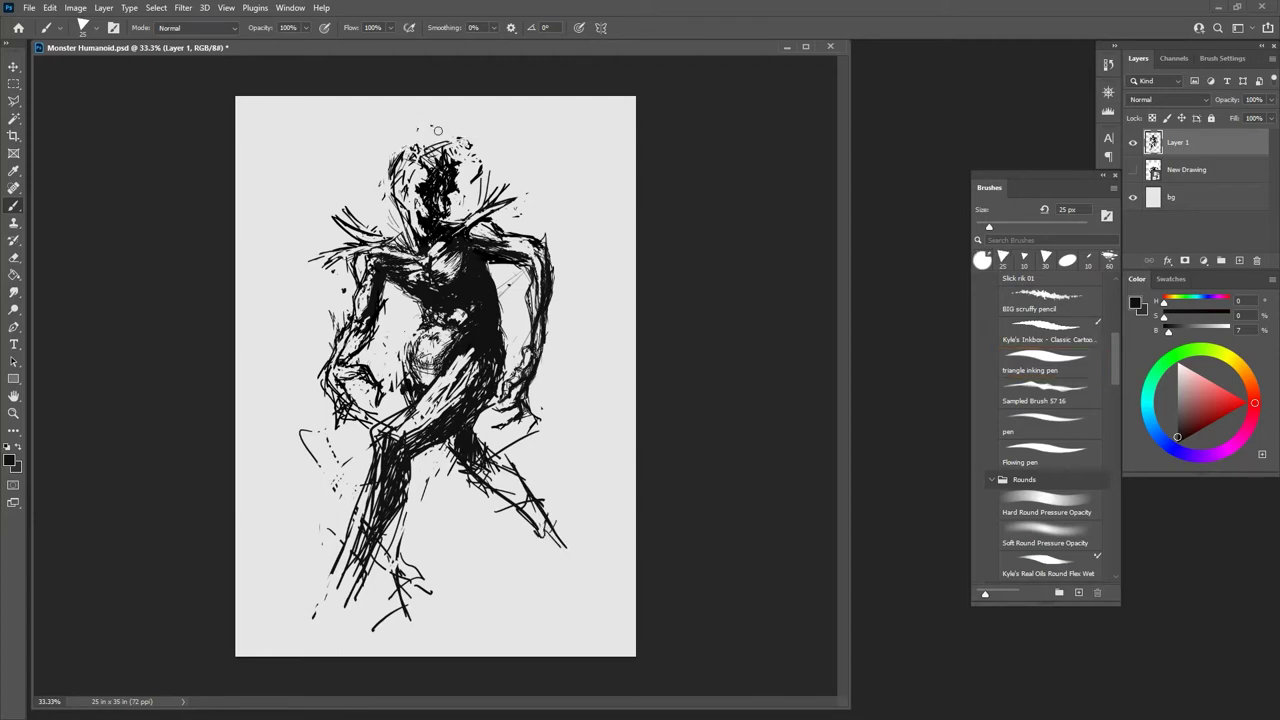
# Step: Draw the rear leg's lower section with a clawed foot and a spiky growth behind the joint
pyautogui.press('b')
pyautogui.moveTo(546, 527); pyautogui.dragTo(542, 572)
pyautogui.moveTo(545, 571)
pyautogui.mouseDown()
pyautogui.moveTo(518, 590)
pyautogui.moveTo(539, 598)
pyautogui.mouseUp()
pyautogui.moveTo(541, 571); pyautogui.dragTo(509, 576)
pyautogui.moveTo(570, 520); pyautogui.dragTo(550, 552)
pyautogui.moveTo(571, 518); pyautogui.dragTo(565, 534)
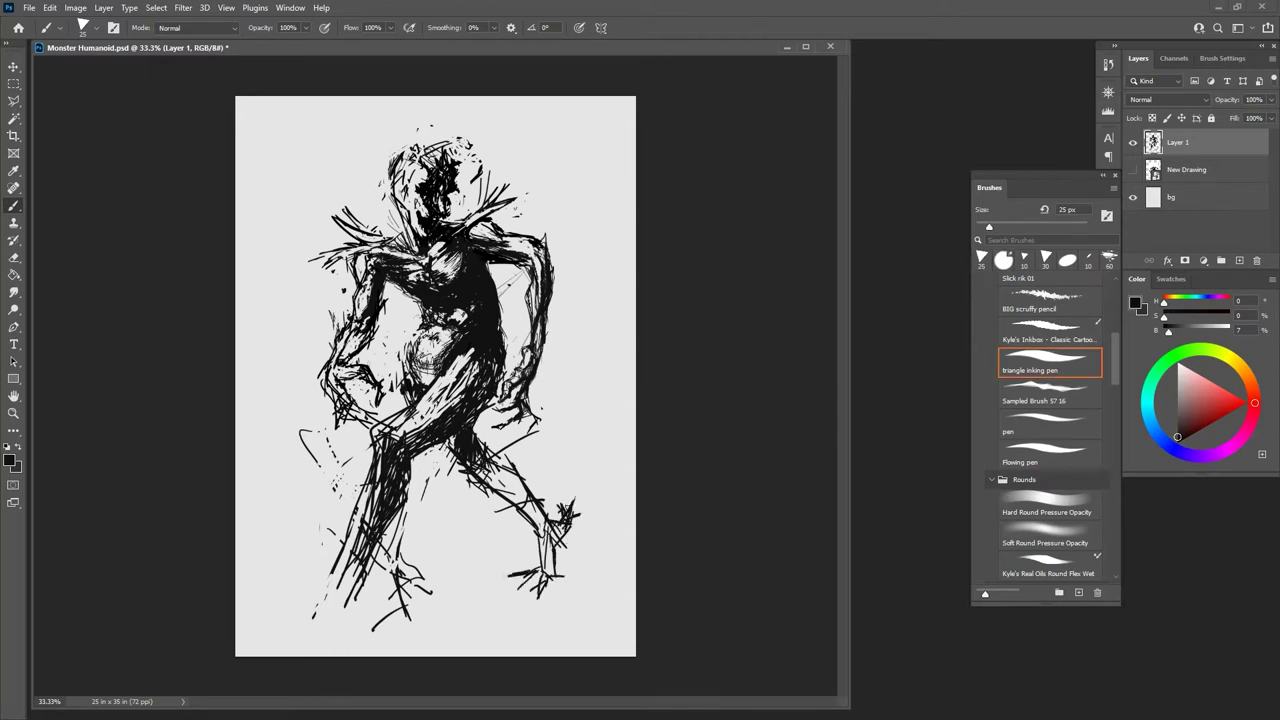
# Step: Refine the rear foot's toes and extend the spikes behind the joint with pen and eraser strokes
pyautogui.press('e')
pyautogui.press('b')
pyautogui.press('e')
pyautogui.press('b')
pyautogui.moveTo(563, 497); pyautogui.dragTo(567, 513)
pyautogui.press('e')
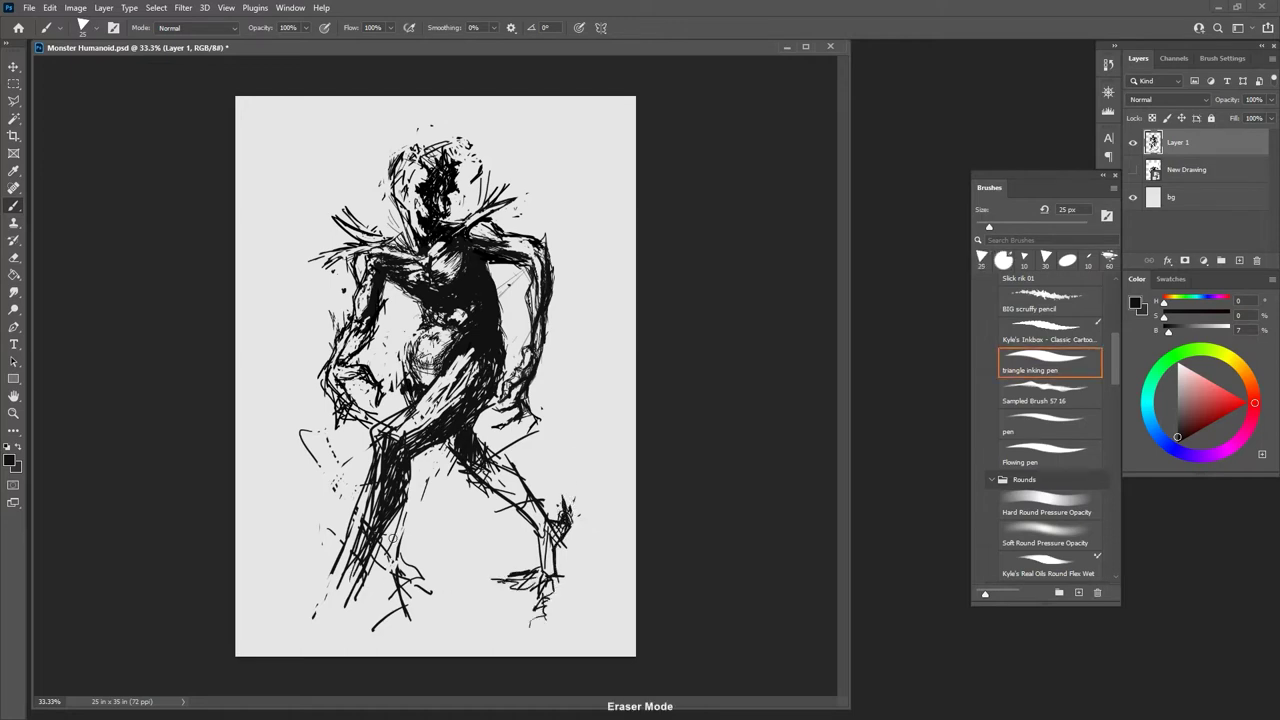
# Step: Erase the old foot construction lines and loose strokes around the front shin
pyautogui.moveTo(395, 530); pyautogui.dragTo(398, 612)
pyautogui.moveTo(404, 486); pyautogui.dragTo(386, 538)
pyautogui.moveTo(348, 514)
pyautogui.mouseDown()
pyautogui.moveTo(330, 590)
pyautogui.moveTo(299, 609)
pyautogui.moveTo(314, 621)
pyautogui.mouseUp()
# Step: Draw the large clawed front foot with toes, heel and ankle, and connect it to the calf
pyautogui.press('b')
pyautogui.moveTo(326, 582); pyautogui.dragTo(296, 637)
pyautogui.moveTo(386, 562)
pyautogui.mouseDown()
pyautogui.moveTo(312, 640)
pyautogui.moveTo(262, 618)
pyautogui.moveTo(244, 636)
pyautogui.moveTo(260, 644)
pyautogui.mouseUp()
pyautogui.moveTo(270, 630); pyautogui.dragTo(290, 653)
pyautogui.moveTo(284, 640)
pyautogui.mouseDown()
pyautogui.moveTo(301, 648)
pyautogui.moveTo(334, 610)
pyautogui.mouseUp()
pyautogui.moveTo(334, 608); pyautogui.dragTo(376, 572)
pyautogui.moveTo(358, 598)
pyautogui.mouseDown()
pyautogui.moveTo(370, 572)
pyautogui.moveTo(347, 583)
pyautogui.mouseUp()
pyautogui.moveTo(356, 572); pyautogui.dragTo(300, 638)
pyautogui.moveTo(380, 514)
pyautogui.mouseDown()
pyautogui.moveTo(354, 571)
pyautogui.moveTo(362, 549)
pyautogui.mouseUp()
# Step: Erase a light area along the forward side of the front shin
pyautogui.press('e')
pyautogui.moveTo(378, 455); pyautogui.dragTo(354, 540)
pyautogui.moveTo(368, 492)
pyautogui.mouseDown()
pyautogui.moveTo(336, 589)
pyautogui.moveTo(349, 545)
pyautogui.mouseUp()
# Step: Ink the forward contour of the front shin and refine the ankle above the foot
pyautogui.press('b')
pyautogui.moveTo(365, 459); pyautogui.dragTo(336, 561)
pyautogui.moveTo(329, 587); pyautogui.dragTo(323, 603)
pyautogui.press('e')
pyautogui.press('b')
pyautogui.moveTo(350, 552)
pyautogui.mouseDown()
pyautogui.moveTo(308, 598)
pyautogui.moveTo(318, 588)
pyautogui.moveTo(316, 606)
pyautogui.moveTo(296, 602)
pyautogui.moveTo(314, 588)
pyautogui.moveTo(314, 613)
pyautogui.moveTo(328, 602)
pyautogui.mouseUp()
pyautogui.press('`')
pyautogui.press('`')
pyautogui.press('`')
pyautogui.press('`')
pyautogui.press('`')
pyautogui.press('`')
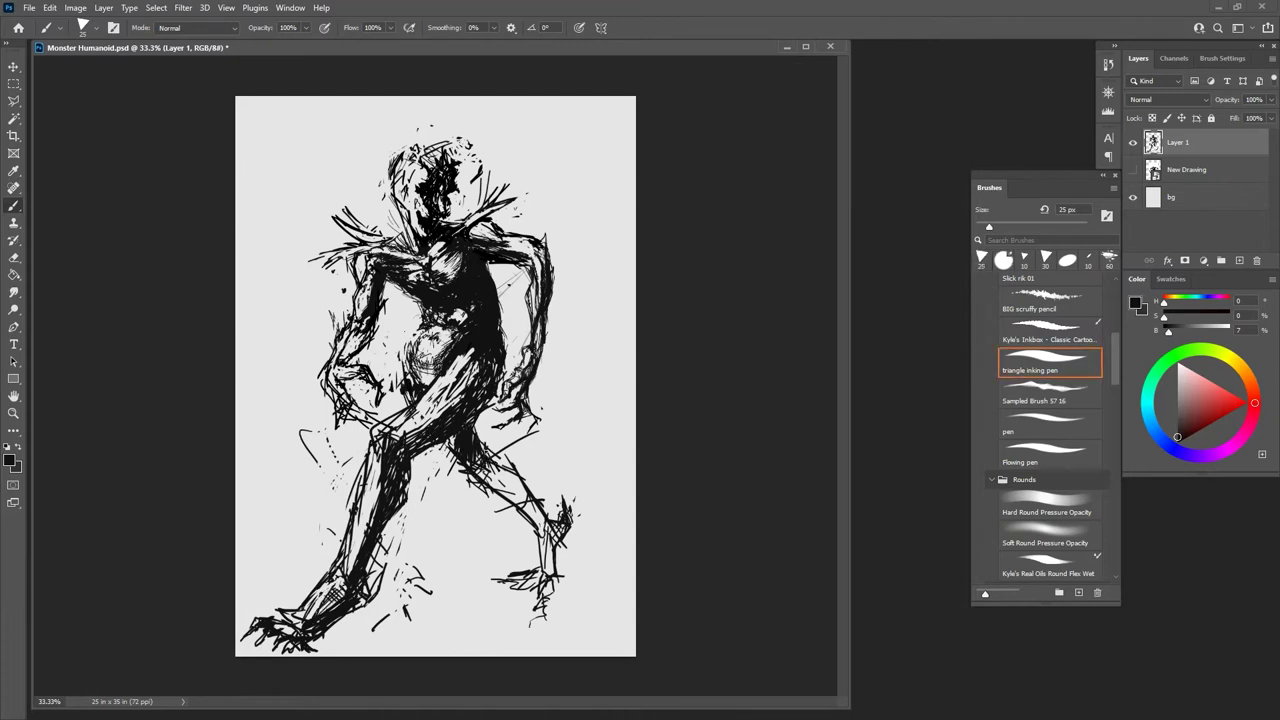
# Step: Shade the rear leg between hip and ankle with dark strokes and erase excess lines beneath the rear foot
pyautogui.moveTo(528, 506); pyautogui.dragTo(482, 448)
pyautogui.moveTo(540, 528); pyautogui.dragTo(494, 472)
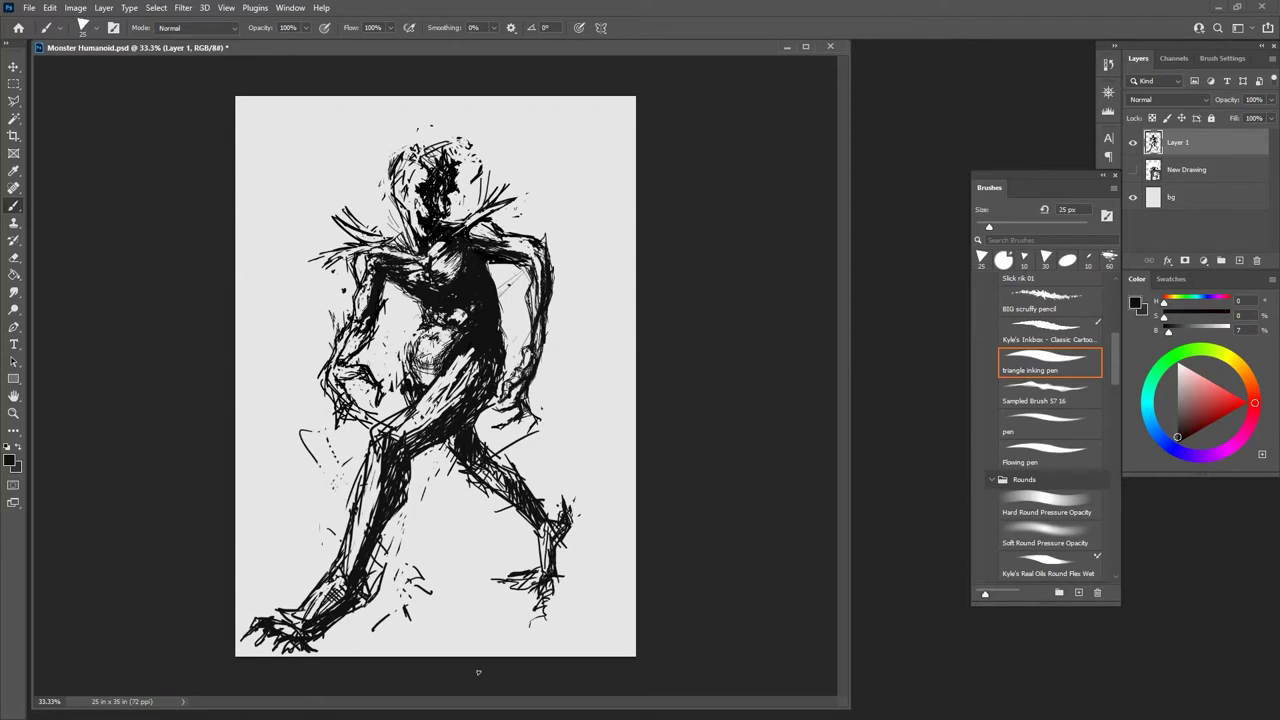
pyautogui.moveTo(523, 582)
pyautogui.mouseDown()
pyautogui.moveTo(550, 590)
pyautogui.moveTo(536, 611)
pyautogui.mouseUp()
pyautogui.press('`')
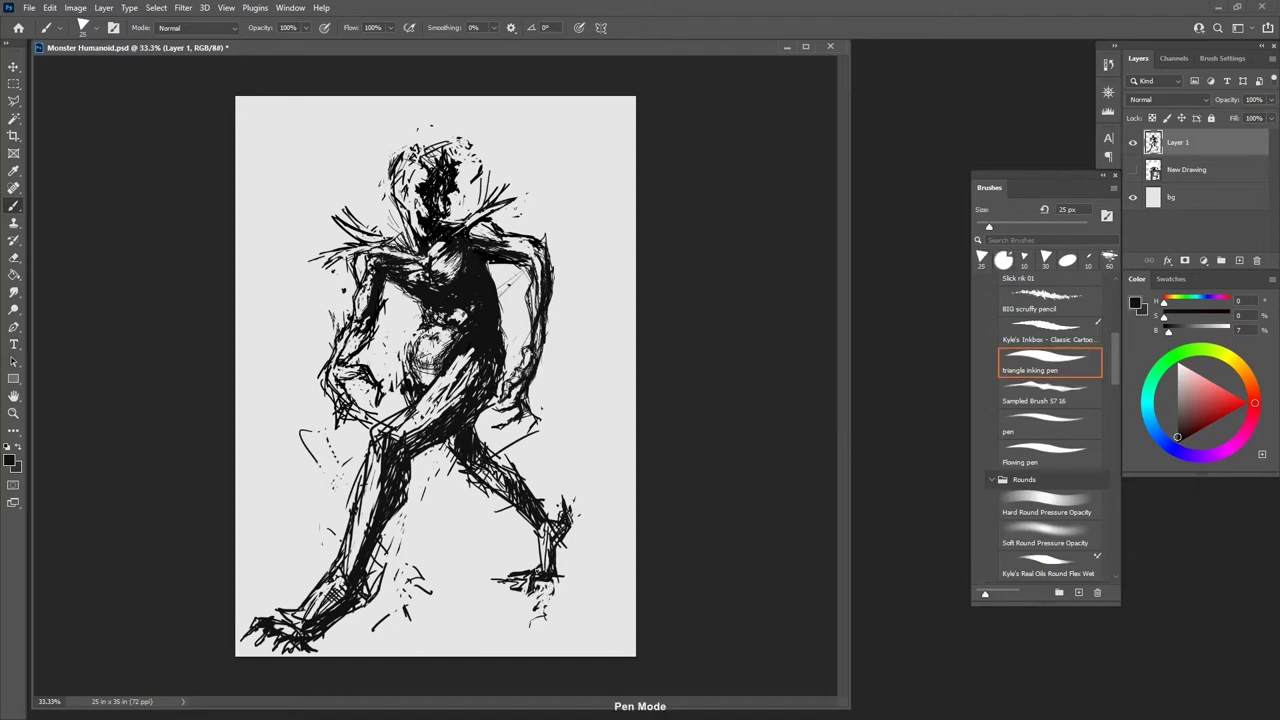
# Step: Rework the rear foot's toes with short ink strokes and erase the flat lines around them
pyautogui.press('`')
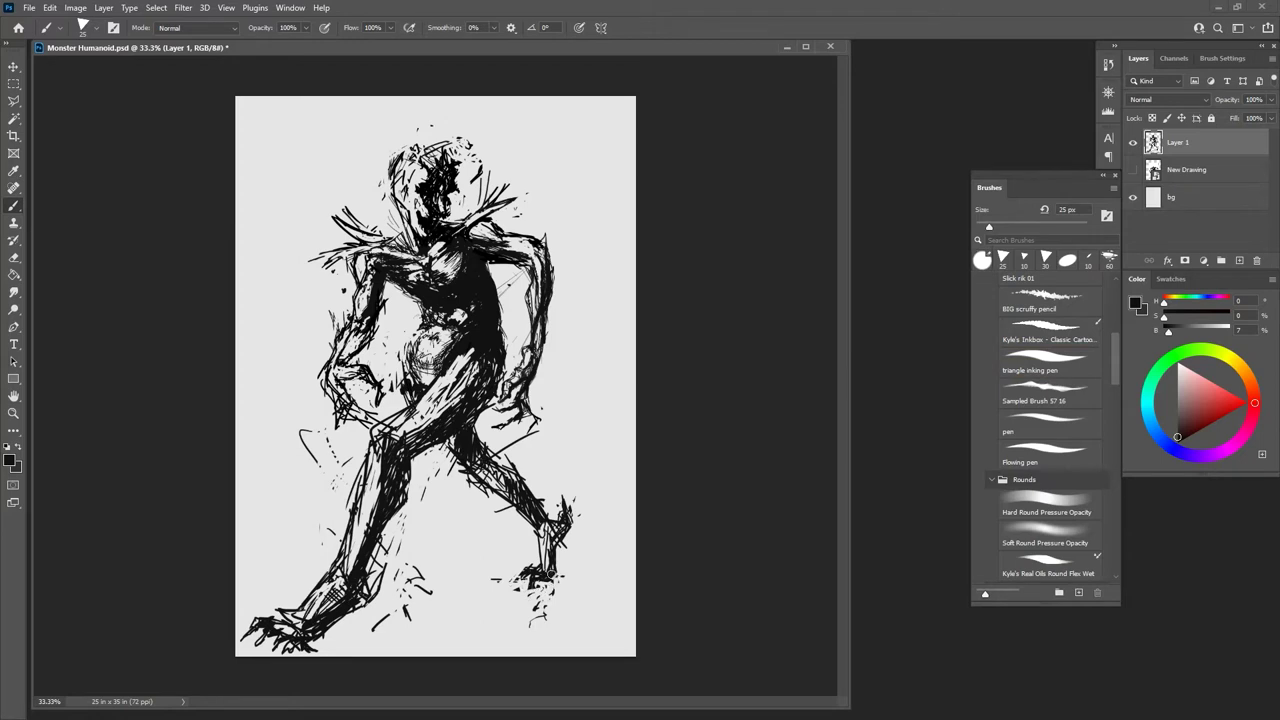
pyautogui.press('`')
pyautogui.press('`')
pyautogui.press('`')
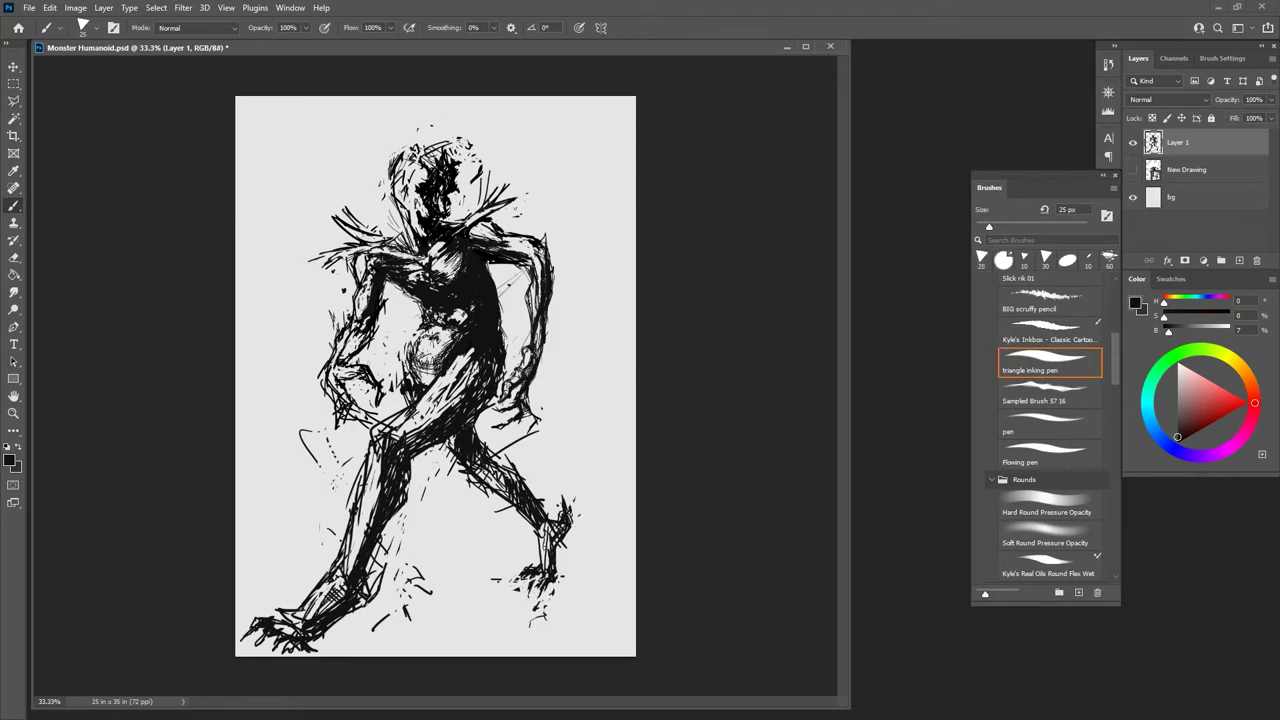
pyautogui.press('`')
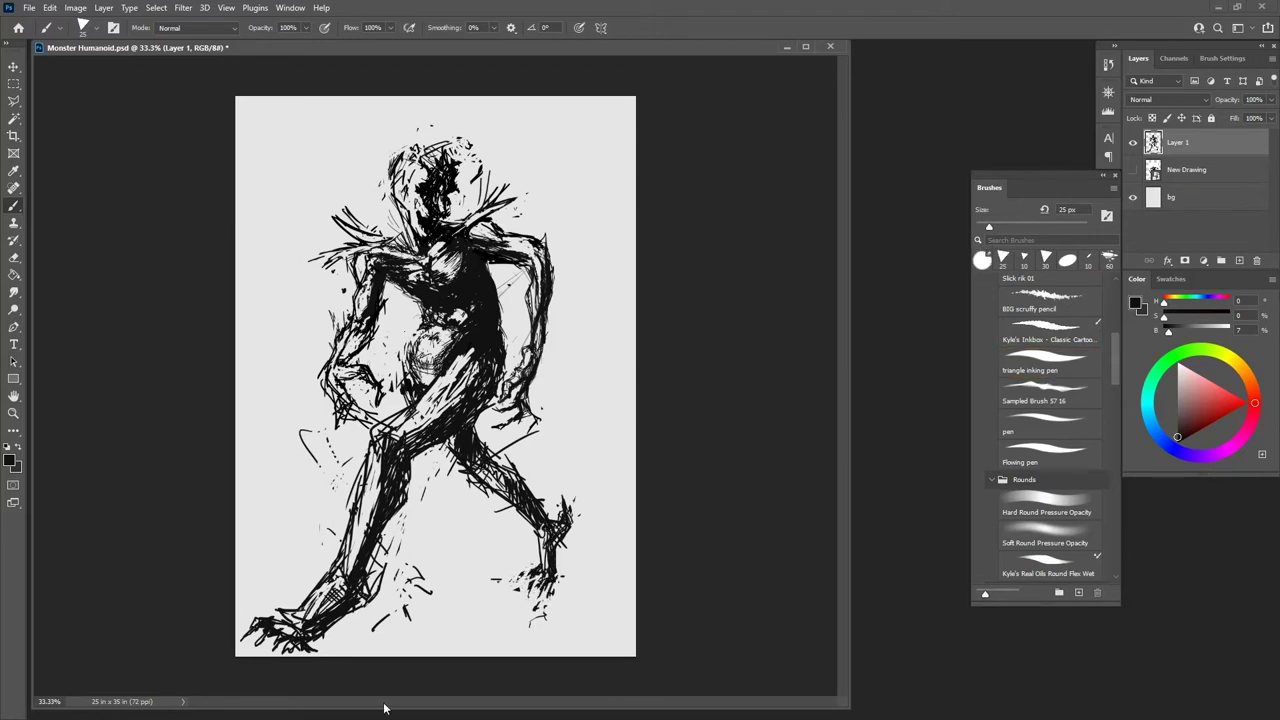
# Step: Lengthen the forward shoulder spikes with ink and trim their edges with the eraser
pyautogui.press('`')
pyautogui.press('`')
pyautogui.press('`')
pyautogui.press('`')
pyautogui.press('`')
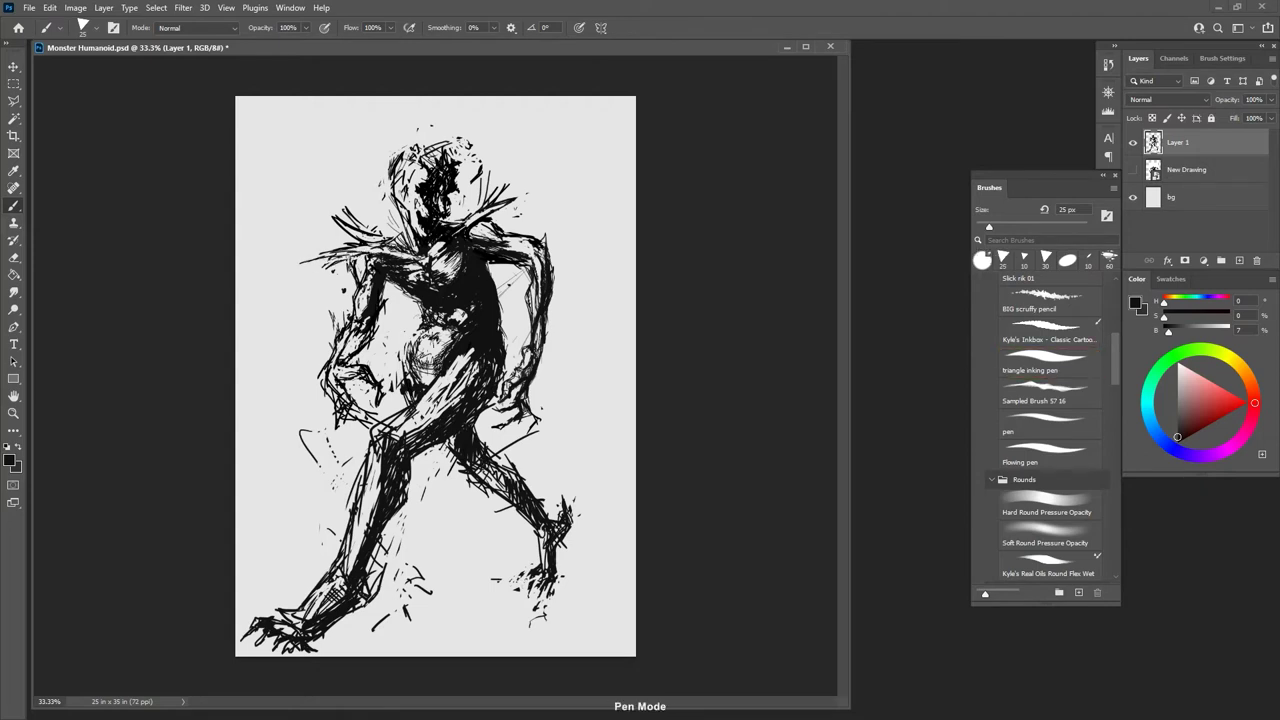
pyautogui.press('`')
pyautogui.press('`')
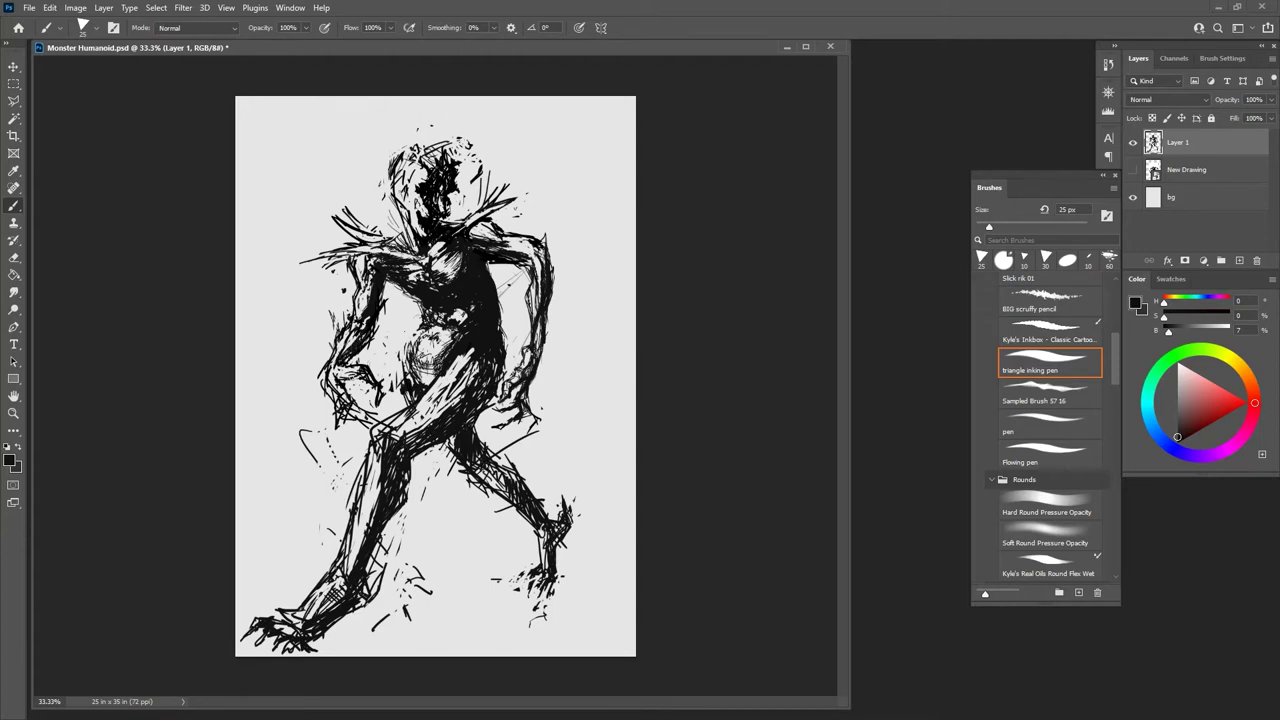
# Step: Reshape the front hand and its hanging claws with alternating ink and eraser strokes
pyautogui.press('`')
pyautogui.press('`')
pyautogui.press('`')
pyautogui.press('`')
pyautogui.press('`')
pyautogui.press('`')
pyautogui.press('`')
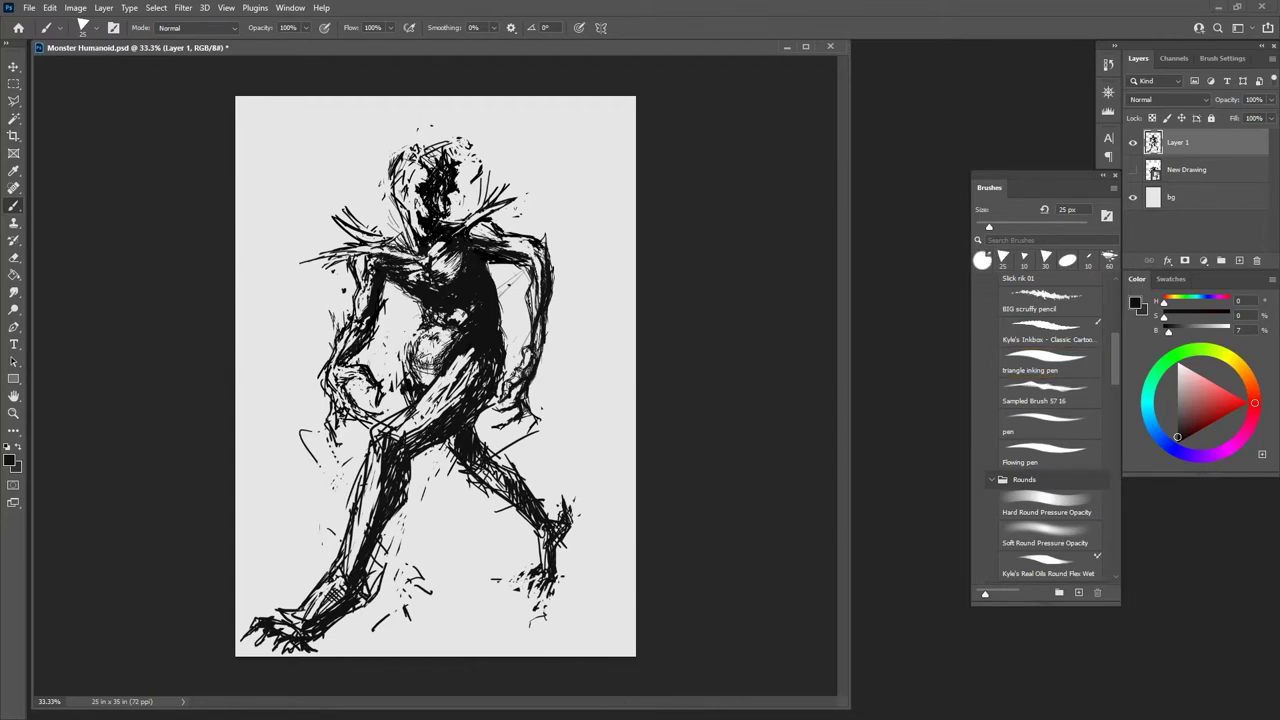
# Step: Erase the front foot's splayed toes and redraw them as a shorter, tapering foot
pyautogui.press('`')
pyautogui.press('`')
pyautogui.moveTo(340, 624)
pyautogui.mouseDown()
pyautogui.moveTo(302, 644)
pyautogui.moveTo(248, 630)
pyautogui.moveTo(297, 644)
pyautogui.moveTo(260, 635)
pyautogui.moveTo(305, 633)
pyautogui.moveTo(312, 650)
pyautogui.mouseUp()
pyautogui.press('`')
pyautogui.press('`')
pyautogui.press('`')
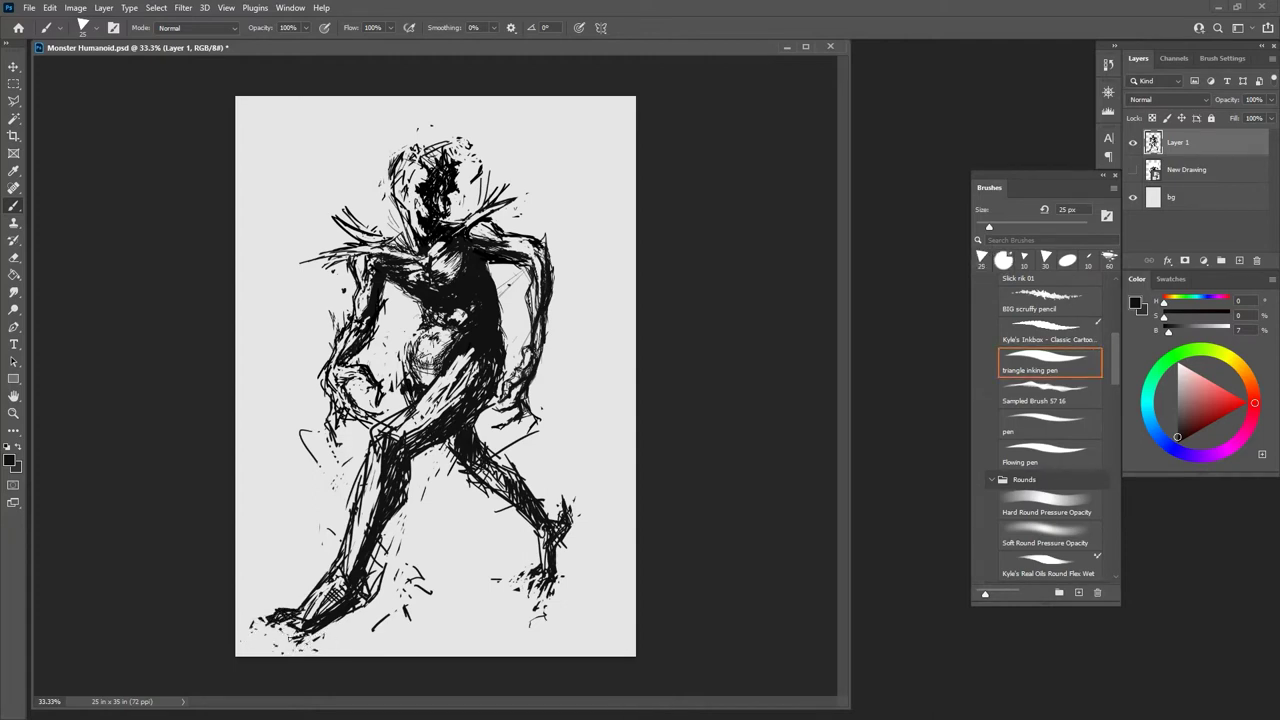
# Step: Thicken and darken the rear ankle and heel with dense ink strokes
pyautogui.press('`')
pyautogui.press('`')
pyautogui.moveTo(575, 504)
pyautogui.mouseDown()
pyautogui.moveTo(543, 527)
pyautogui.moveTo(537, 558)
pyautogui.mouseUp()
pyautogui.moveTo(559, 543); pyautogui.dragTo(558, 555)
pyautogui.press('`')
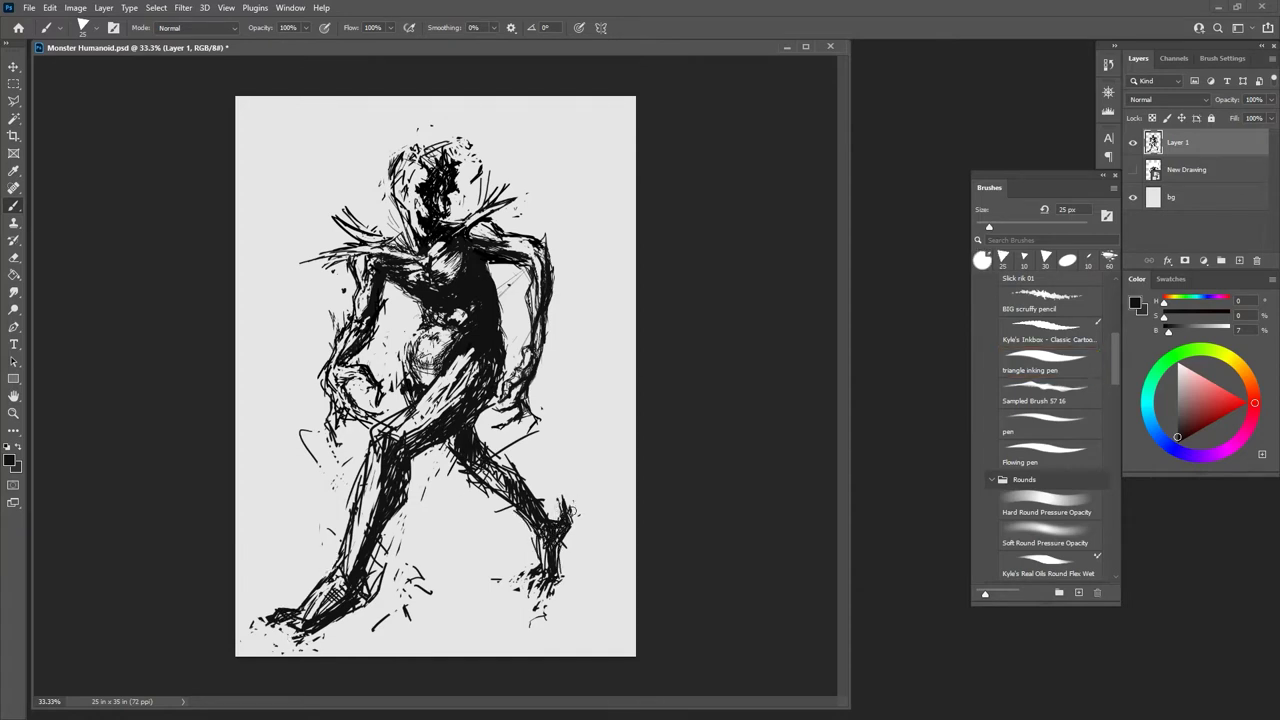
pyautogui.press('`')
# Step: Ink the back of the front leg's lower calf and build up a dark pointed heel
pyautogui.moveTo(378, 590)
pyautogui.mouseDown()
pyautogui.moveTo(362, 574)
pyautogui.moveTo(384, 598)
pyautogui.moveTo(396, 512)
pyautogui.mouseUp()
pyautogui.press('`')
pyautogui.press('`')
pyautogui.press('`')
pyautogui.press('`')
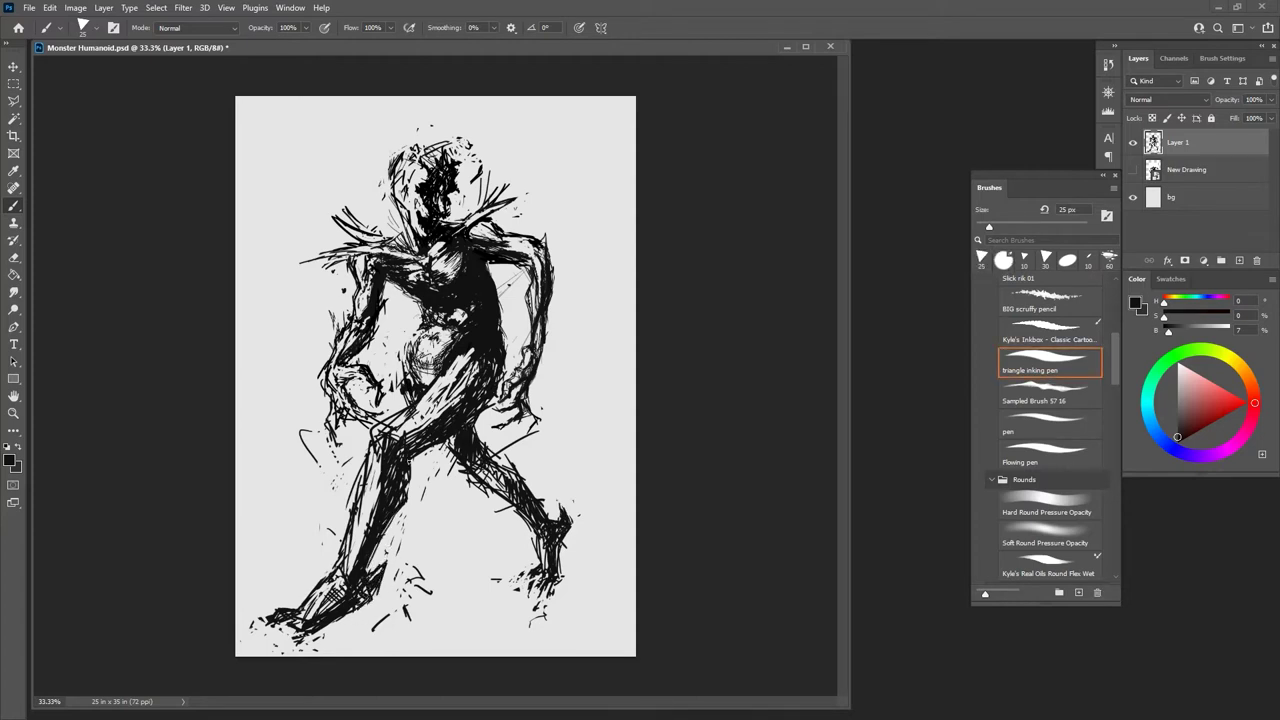
# Step: Add long dark shading strokes down the front shin below the knee
pyautogui.press('`')
pyautogui.press('`')
pyautogui.moveTo(380, 466); pyautogui.dragTo(368, 509)
pyautogui.moveTo(378, 476); pyautogui.dragTo(362, 542)
pyautogui.press('`')
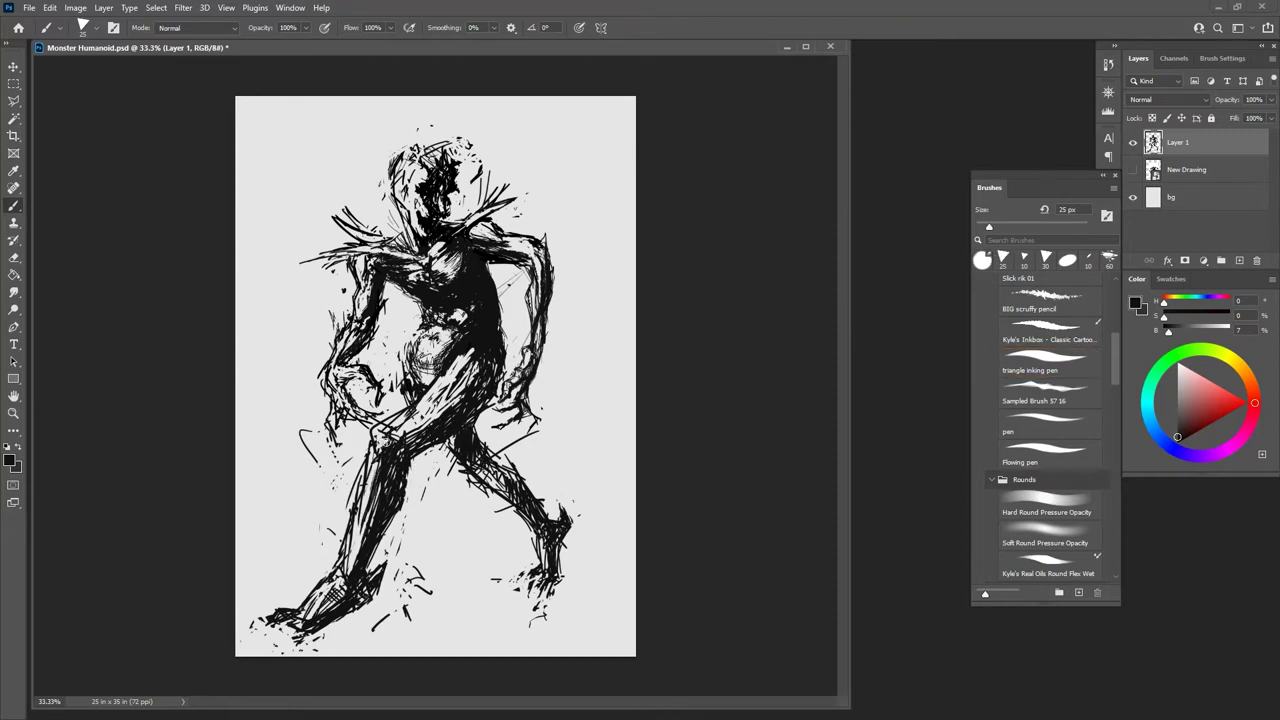
# Step: Refine the front thigh and knee contours and carve lighter texture under the thigh
pyautogui.press('`')
pyautogui.press('`')
pyautogui.press('`')
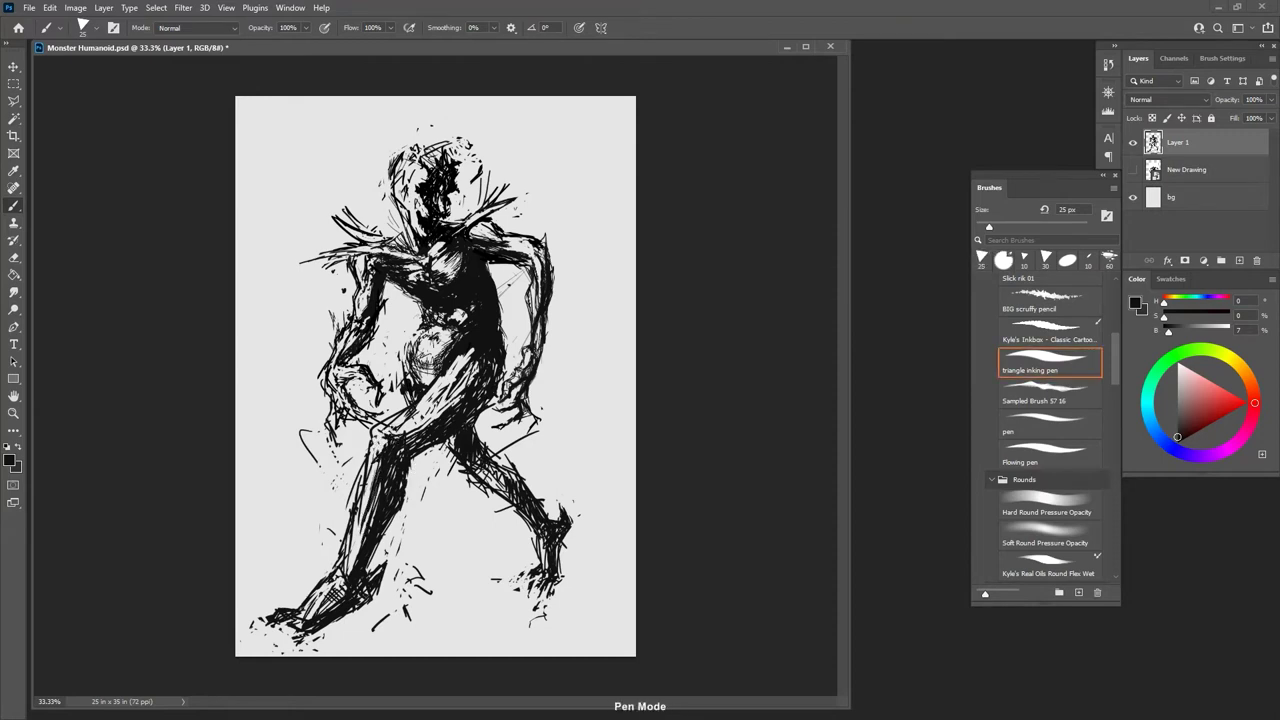
pyautogui.press('`')
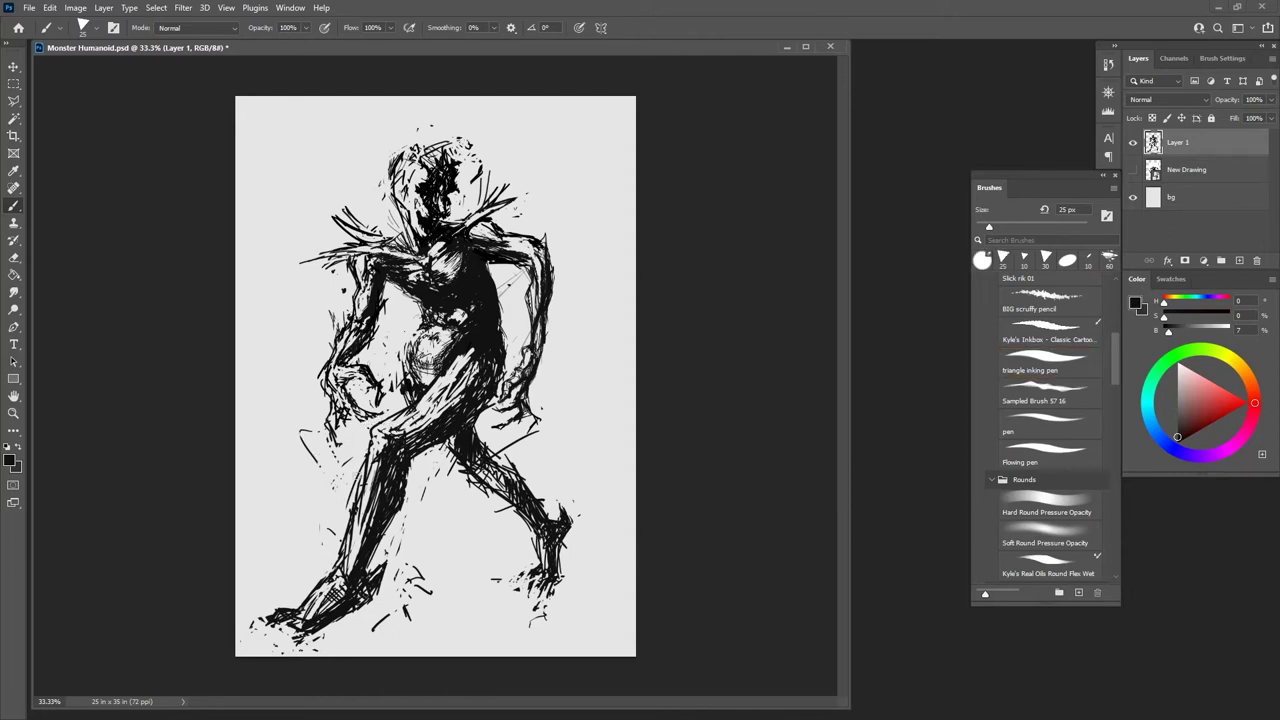
pyautogui.press('`')
pyautogui.moveTo(437, 443); pyautogui.dragTo(457, 463)
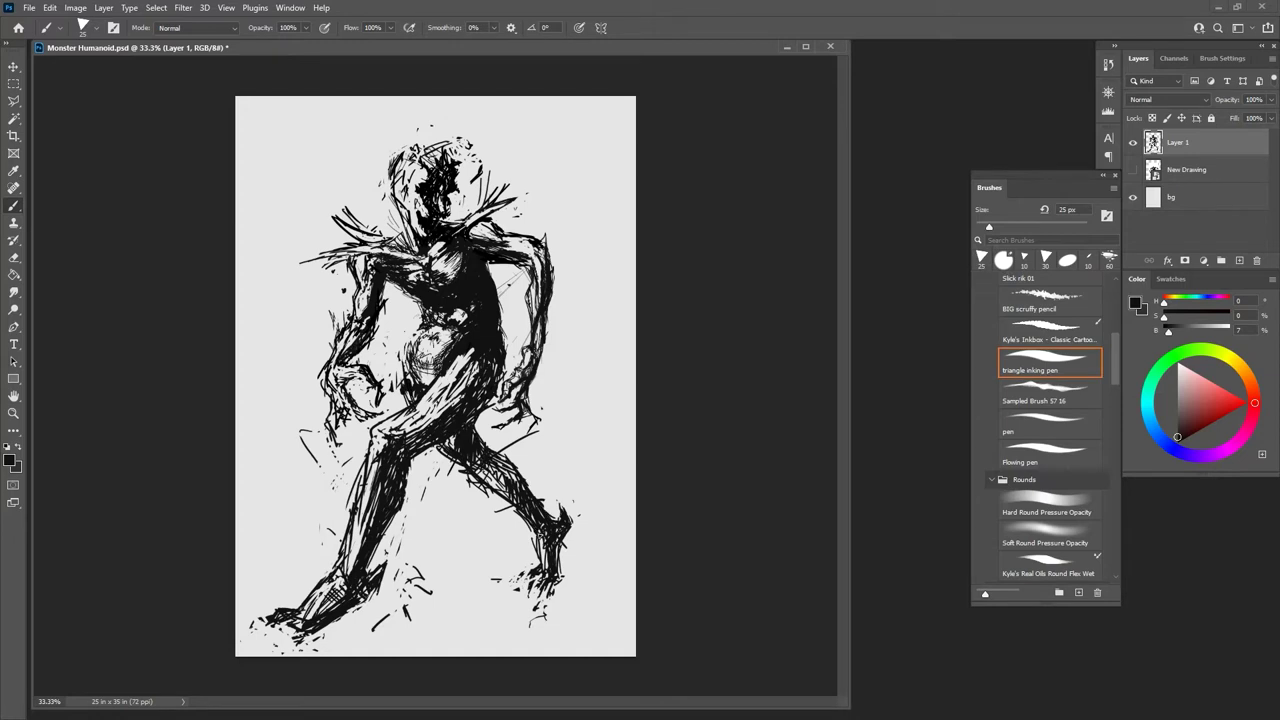
# Step: Touch up the rear ankle and scribble a dark ground shadow from the front foot past the rear foot to the canvas edge
pyautogui.moveTo(530, 526); pyautogui.dragTo(538, 566)
pyautogui.moveTo(330, 612)
pyautogui.mouseDown()
pyautogui.moveTo(450, 596)
pyautogui.moveTo(540, 606)
pyautogui.moveTo(568, 592)
pyautogui.moveTo(612, 602)
pyautogui.moveTo(495, 626)
pyautogui.moveTo(590, 620)
pyautogui.moveTo(545, 630)
pyautogui.moveTo(620, 605)
pyautogui.moveTo(608, 636)
pyautogui.mouseUp()
# Step: Push the rear arm's elbow farther outward with new forearm contours and erase the old arm lines
pyautogui.moveTo(545, 241); pyautogui.dragTo(572, 246)
pyautogui.moveTo(571, 248); pyautogui.dragTo(552, 297)
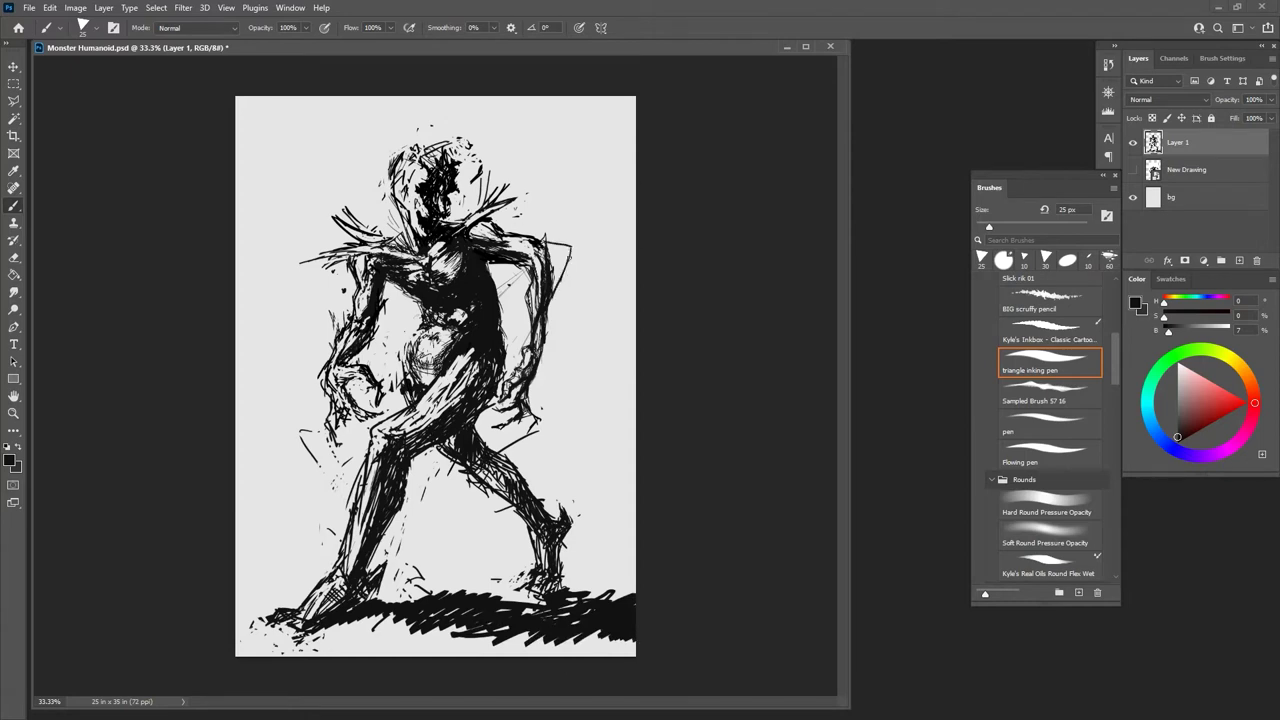
pyautogui.press('e')
pyautogui.moveTo(573, 223)
pyautogui.mouseDown()
pyautogui.moveTo(562, 277)
pyautogui.moveTo(524, 309)
pyautogui.mouseUp()
pyautogui.press('b')
pyautogui.moveTo(567, 254); pyautogui.dragTo(546, 334)
pyautogui.press('e')
pyautogui.moveTo(545, 274); pyautogui.dragTo(536, 328)
pyautogui.press('b')
pyautogui.moveTo(560, 246); pyautogui.dragTo(536, 282)
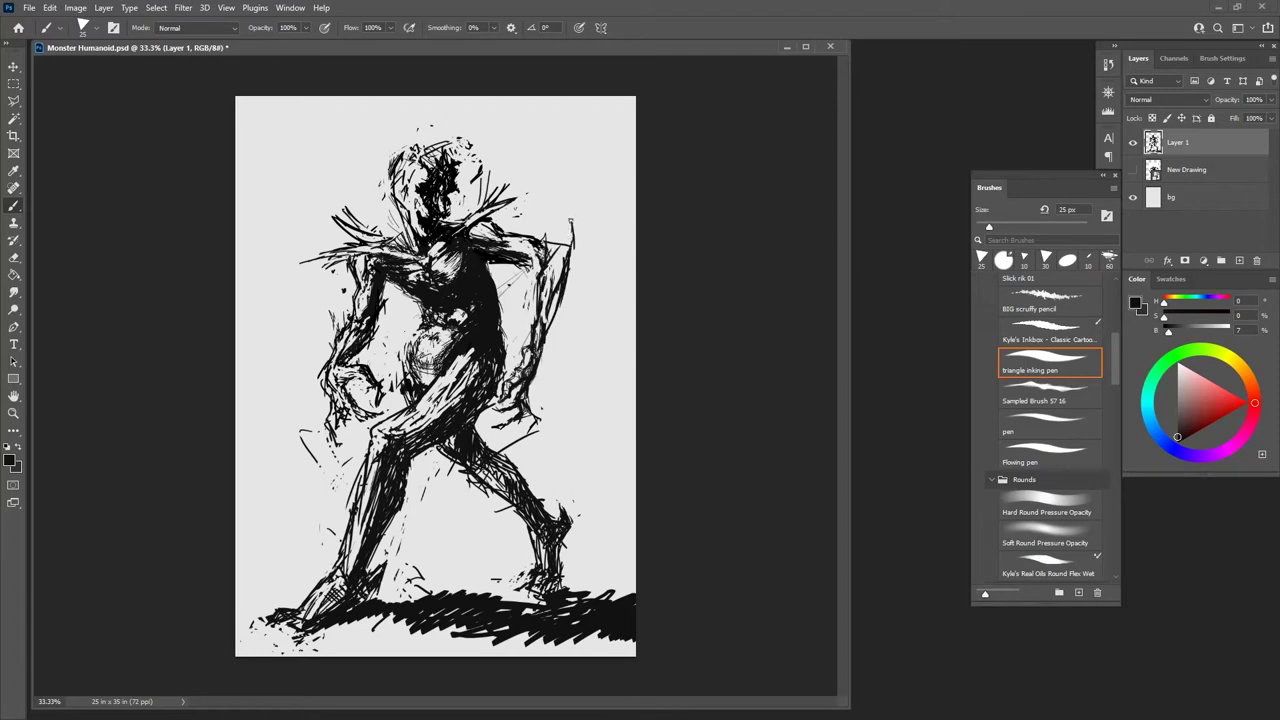
# Step: Draw a spike rising from the rear elbow and strengthen the upper arm and forearm outlines
pyautogui.moveTo(571, 220); pyautogui.dragTo(571, 256)
pyautogui.moveTo(511, 235); pyautogui.dragTo(563, 247)
pyautogui.moveTo(501, 263)
pyautogui.mouseDown()
pyautogui.moveTo(523, 271)
pyautogui.moveTo(575, 245)
pyautogui.mouseUp()
pyautogui.moveTo(545, 244)
pyautogui.mouseDown()
pyautogui.moveTo(575, 230)
pyautogui.moveTo(568, 240)
pyautogui.mouseUp()
pyautogui.moveTo(574, 246); pyautogui.dragTo(552, 278)
pyautogui.moveTo(556, 262); pyautogui.dragTo(554, 306)
pyautogui.press('e')
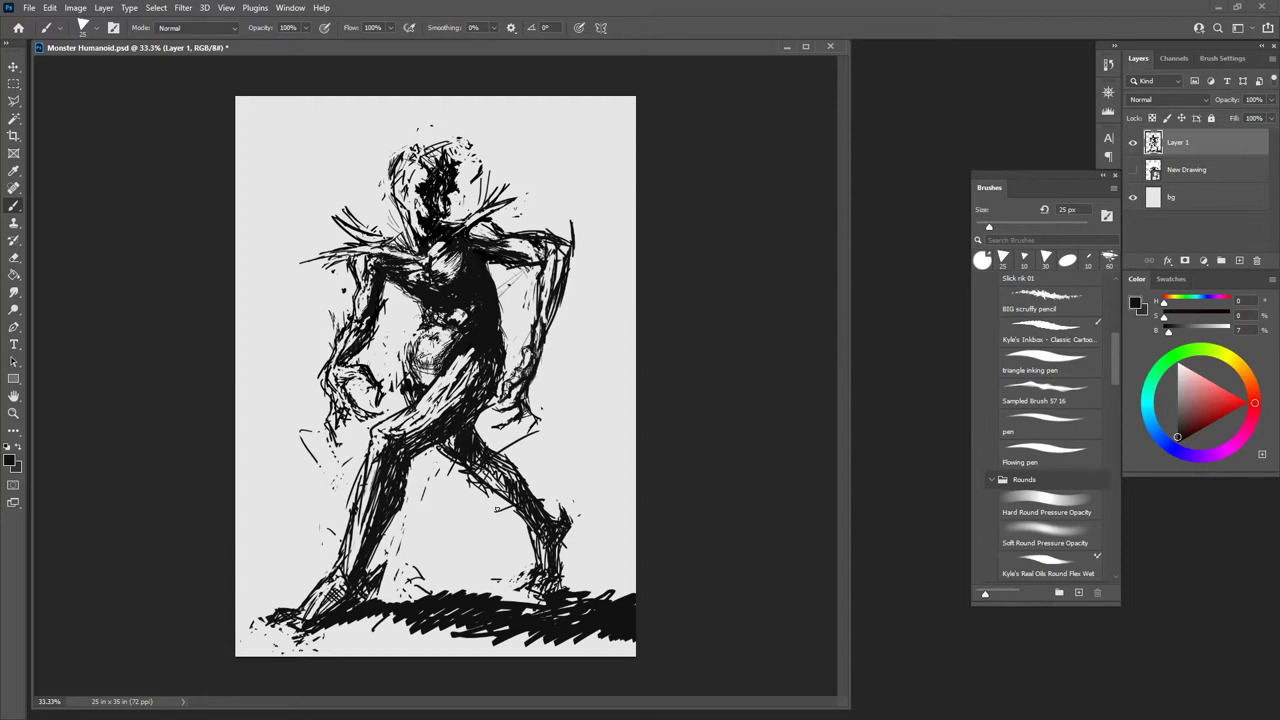
# Step: Refine the rear upper arm and elbow spike, and clean up the inner edge of the front forearm
pyautogui.press('`')
pyautogui.moveTo(524, 243); pyautogui.dragTo(551, 252)
pyautogui.moveTo(530, 240); pyautogui.dragTo(543, 244)
pyautogui.moveTo(531, 238)
pyautogui.mouseDown()
pyautogui.moveTo(559, 244)
pyautogui.moveTo(535, 247)
pyautogui.moveTo(554, 279)
pyautogui.mouseUp()
pyautogui.press('`')
pyautogui.press('`')
pyautogui.moveTo(574, 237); pyautogui.dragTo(571, 250)
pyautogui.press('`')
pyautogui.moveTo(392, 306); pyautogui.dragTo(376, 326)
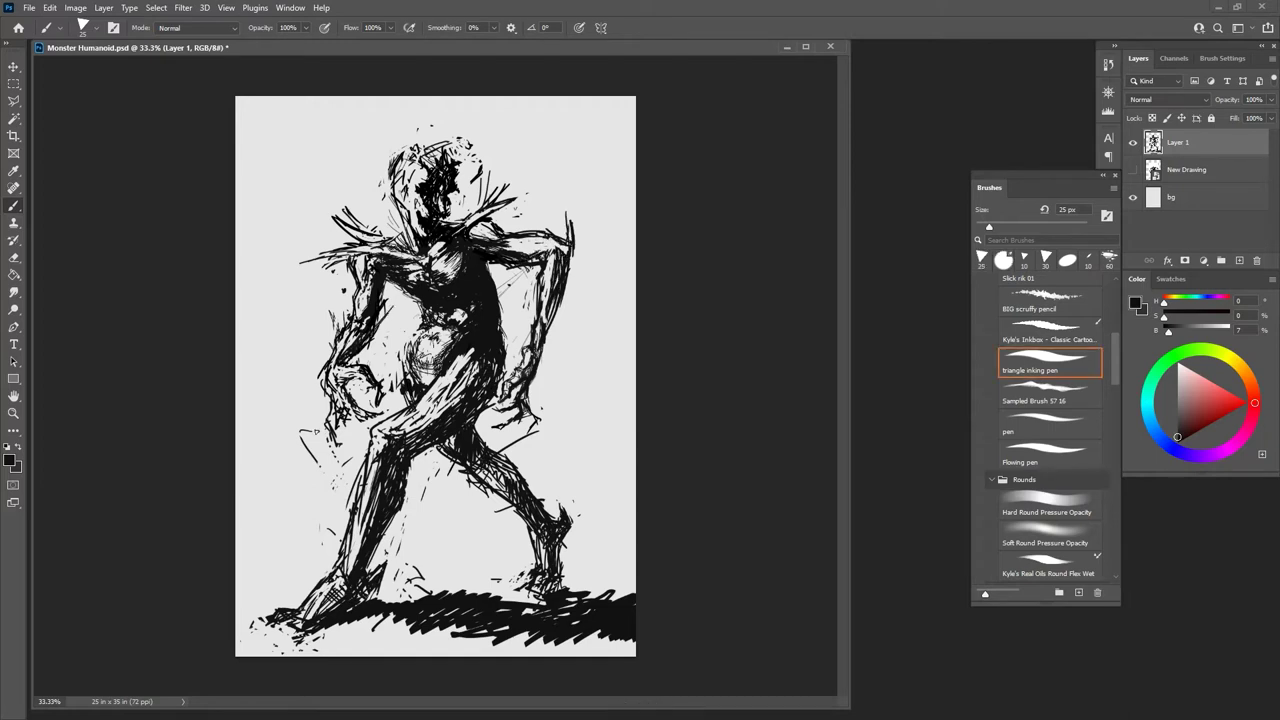
# Step: Slim the front shin and calf by erasing along both edges of the lower leg
pyautogui.press('`')
pyautogui.moveTo(358, 498); pyautogui.dragTo(340, 554)
pyautogui.moveTo(358, 490); pyautogui.dragTo(346, 540)
pyautogui.moveTo(362, 468); pyautogui.dragTo(348, 532)
pyautogui.moveTo(402, 506); pyautogui.dragTo(388, 528)
pyautogui.moveTo(410, 486)
pyautogui.mouseDown()
pyautogui.moveTo(398, 510)
pyautogui.moveTo(421, 459)
pyautogui.mouseUp()
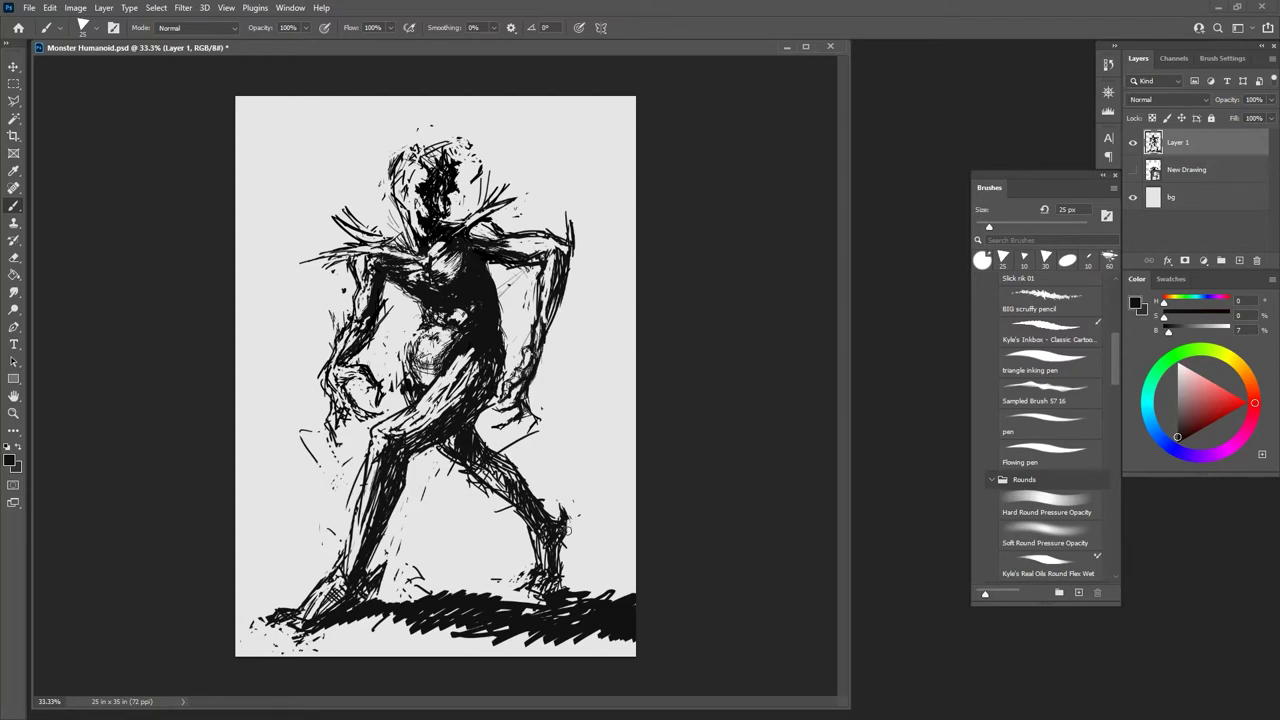
# Step: Erase stray lines around both hands and trim the spur behind the rear heel
pyautogui.press('b')
pyautogui.press('e')
pyautogui.press('b')
pyautogui.press('e')
pyautogui.moveTo(299, 430); pyautogui.dragTo(318, 466)
pyautogui.moveTo(393, 394); pyautogui.dragTo(398, 372)
pyautogui.press('b')
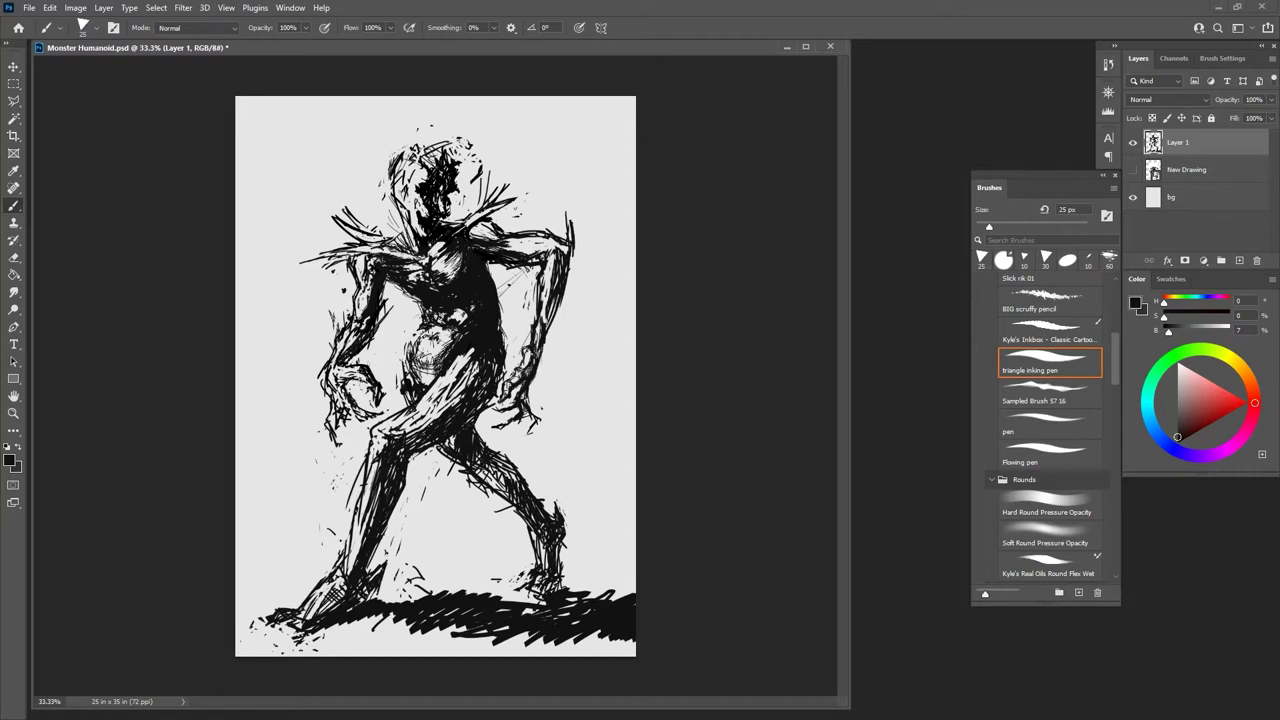
# Step: Refine the front thigh and knee with alternating ink and eraser touches
pyautogui.press('e')
pyautogui.press('b')
pyautogui.press('e')
pyautogui.press('b')
pyautogui.press('e')
pyautogui.press('b')
pyautogui.press('e')
pyautogui.press('b')
pyautogui.press('b')
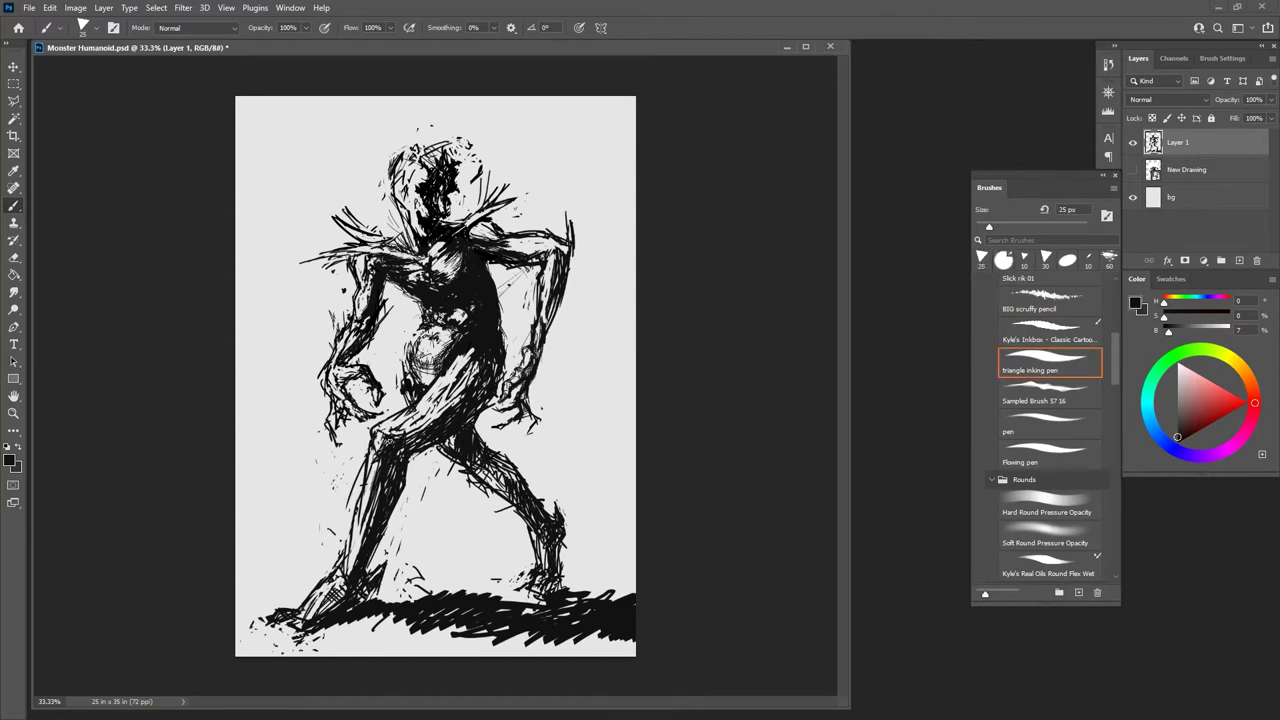
# Step: Clean up the back of the front calf and heel with small eraser and ink strokes
pyautogui.press('e')
pyautogui.press('b')
pyautogui.press('e')
pyautogui.press('b')
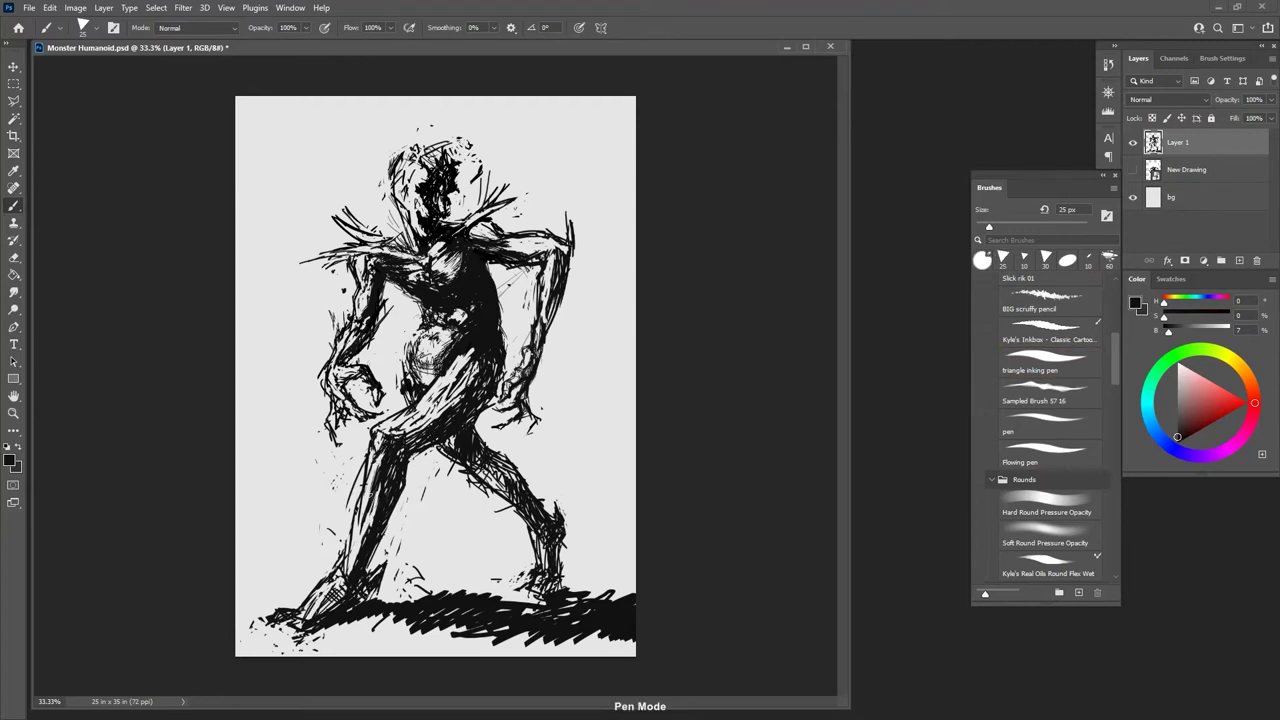
pyautogui.press('e')
pyautogui.press('b')
pyautogui.press('e')
pyautogui.press('b')
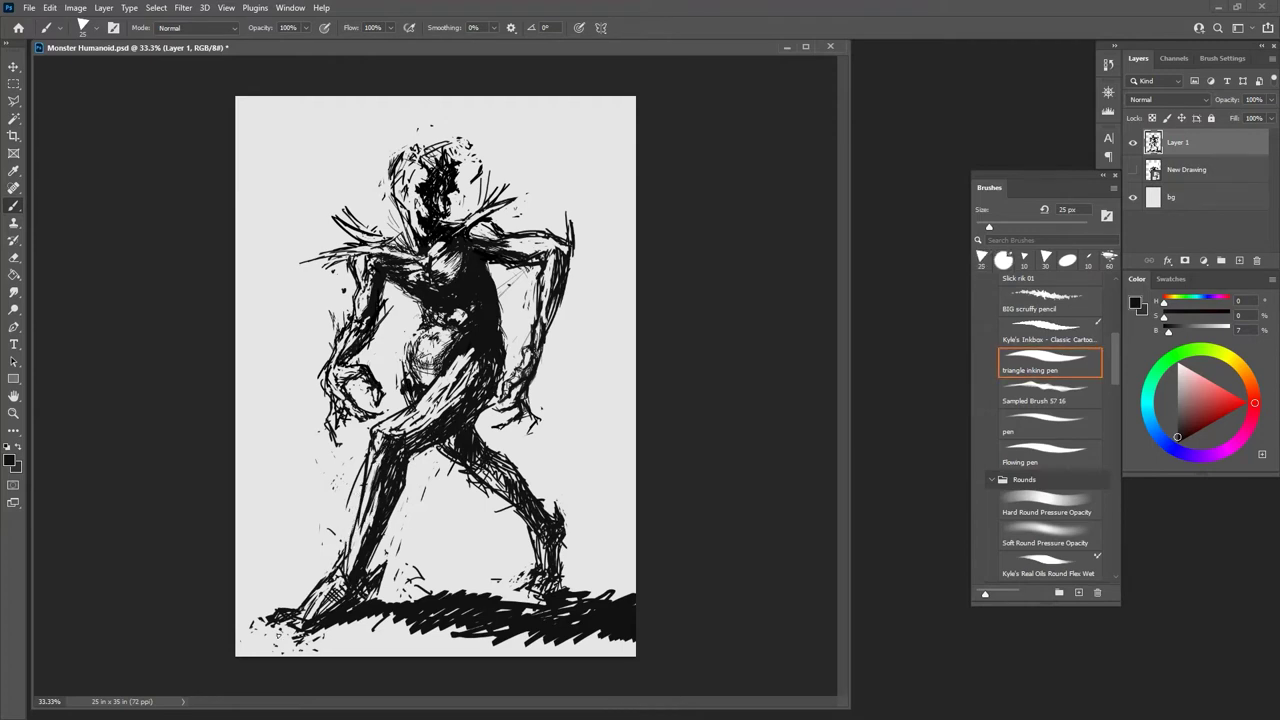
pyautogui.press('e')
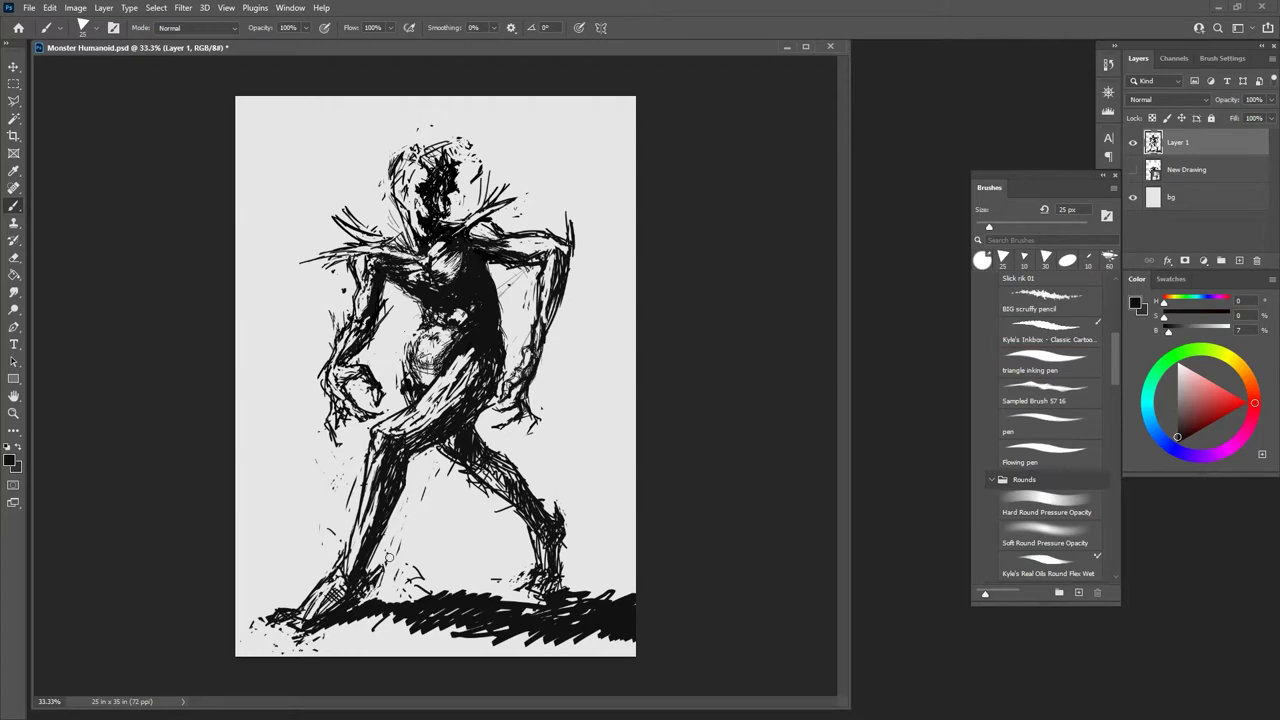
pyautogui.press('b')
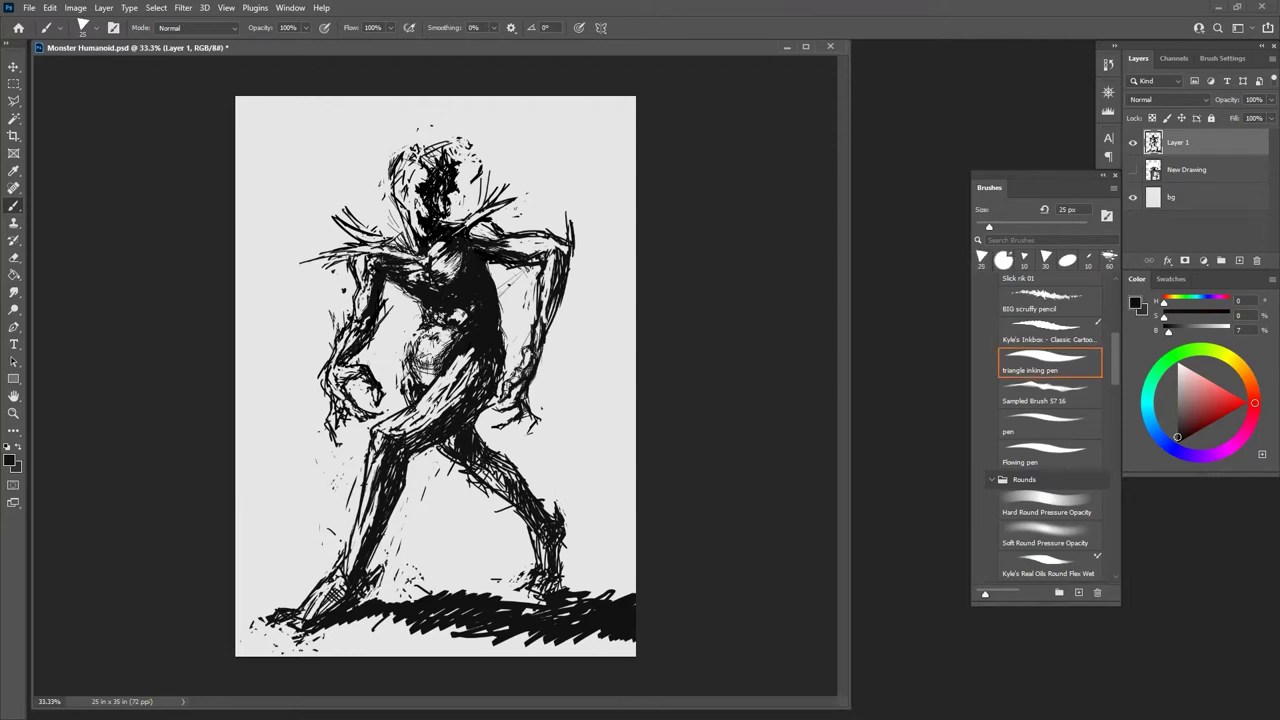
# Step: Ink the belly's forward contour and add an upright spike at the rear shoulder behind the neck
pyautogui.moveTo(406, 350); pyautogui.dragTo(409, 389)
pyautogui.press('e')
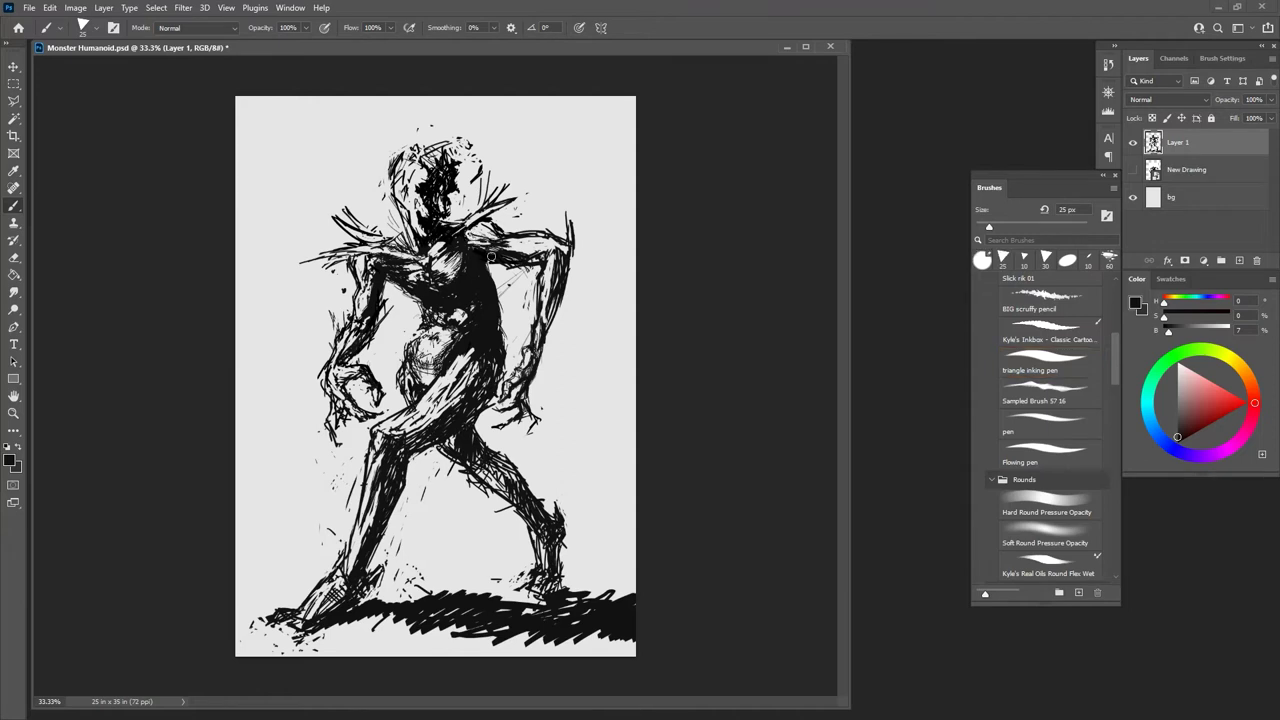
pyautogui.press('b')
pyautogui.press('e')
pyautogui.press('b')
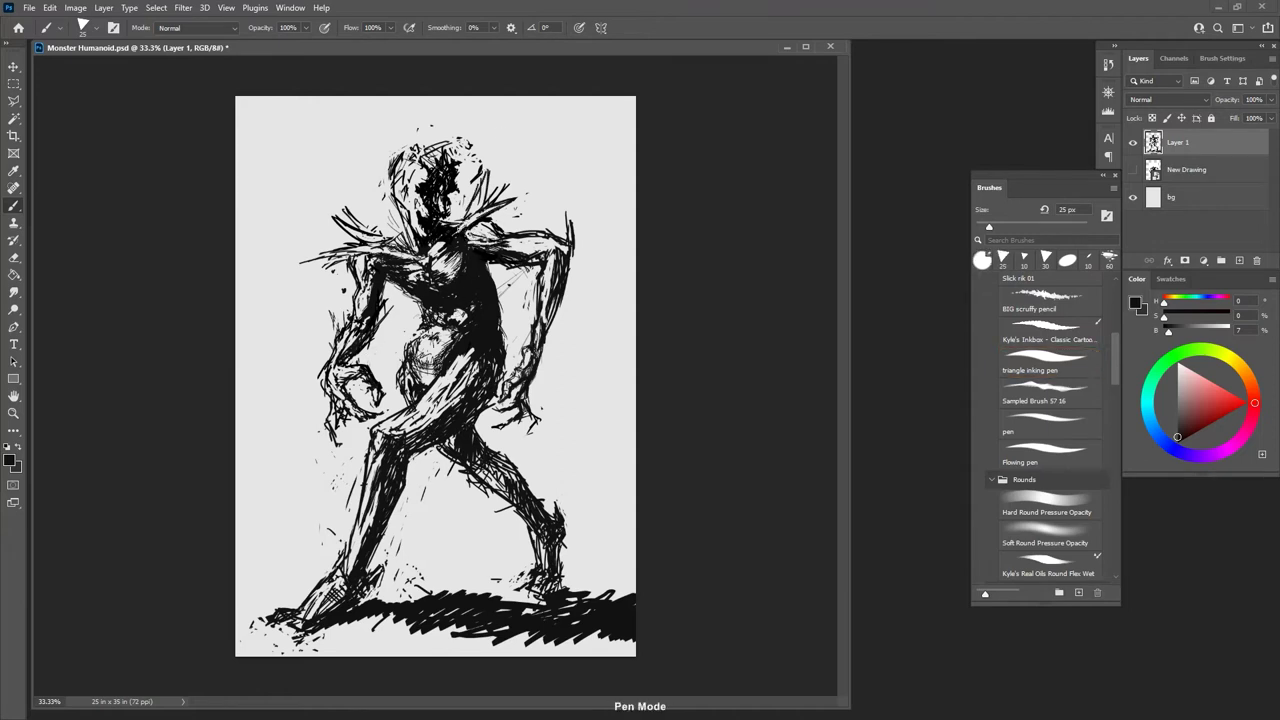
pyautogui.press('b')
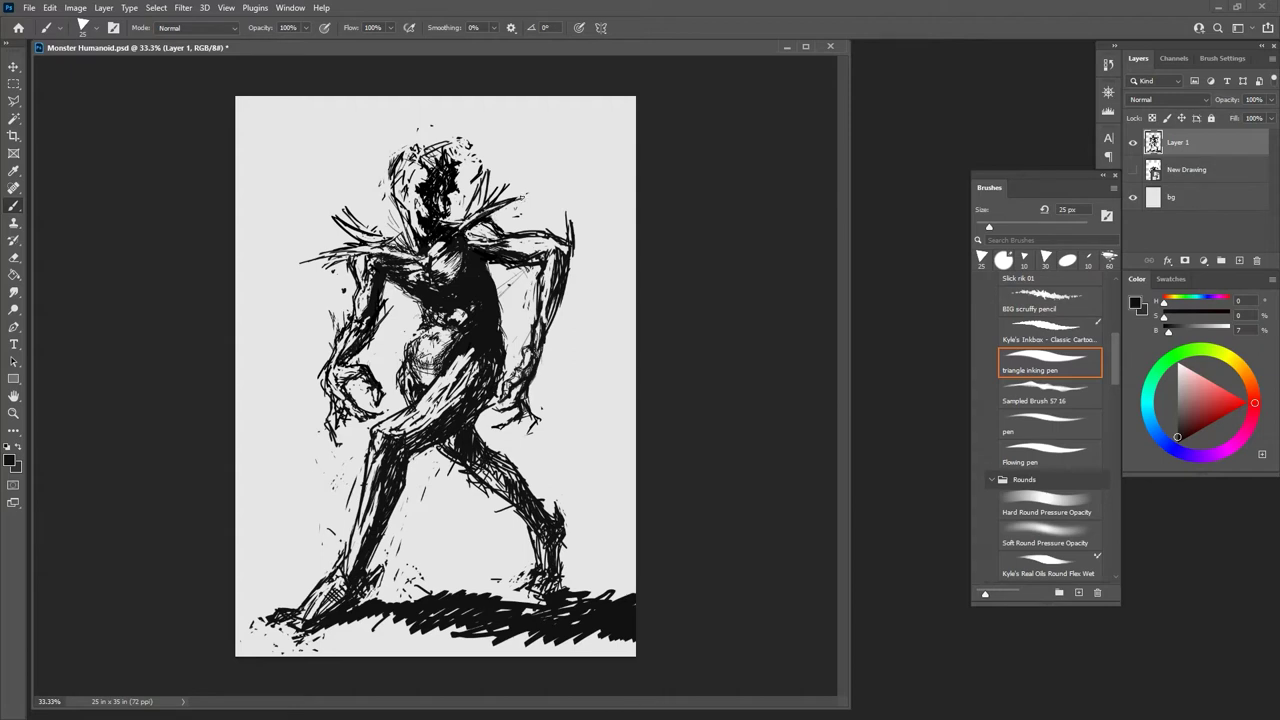
# Step: Lengthen and thicken the spikes on both shoulders, sharpening their tips
pyautogui.press('e')
pyautogui.press('b')
pyautogui.press('e')
pyautogui.press('b')
pyautogui.press('e')
pyautogui.press('b')
pyautogui.press('e')
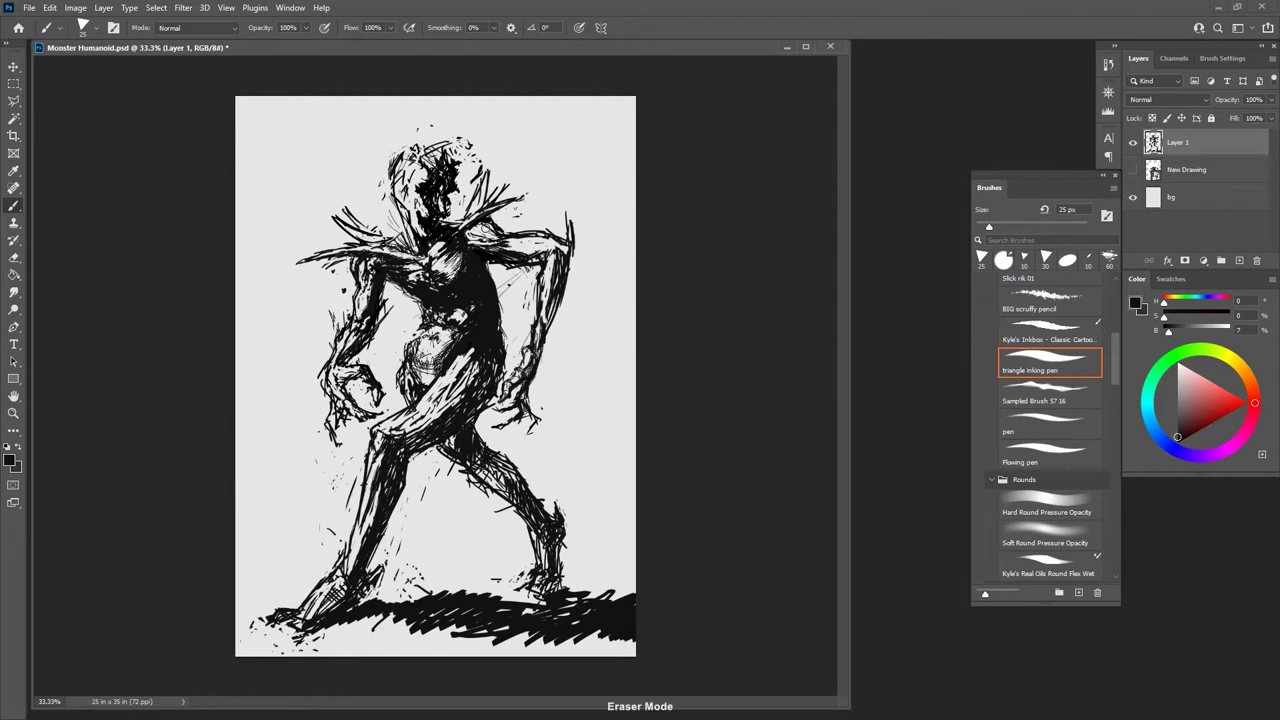
# Step: Ink the crown and brow of the head more solidly, and save the document
pyautogui.press('b')
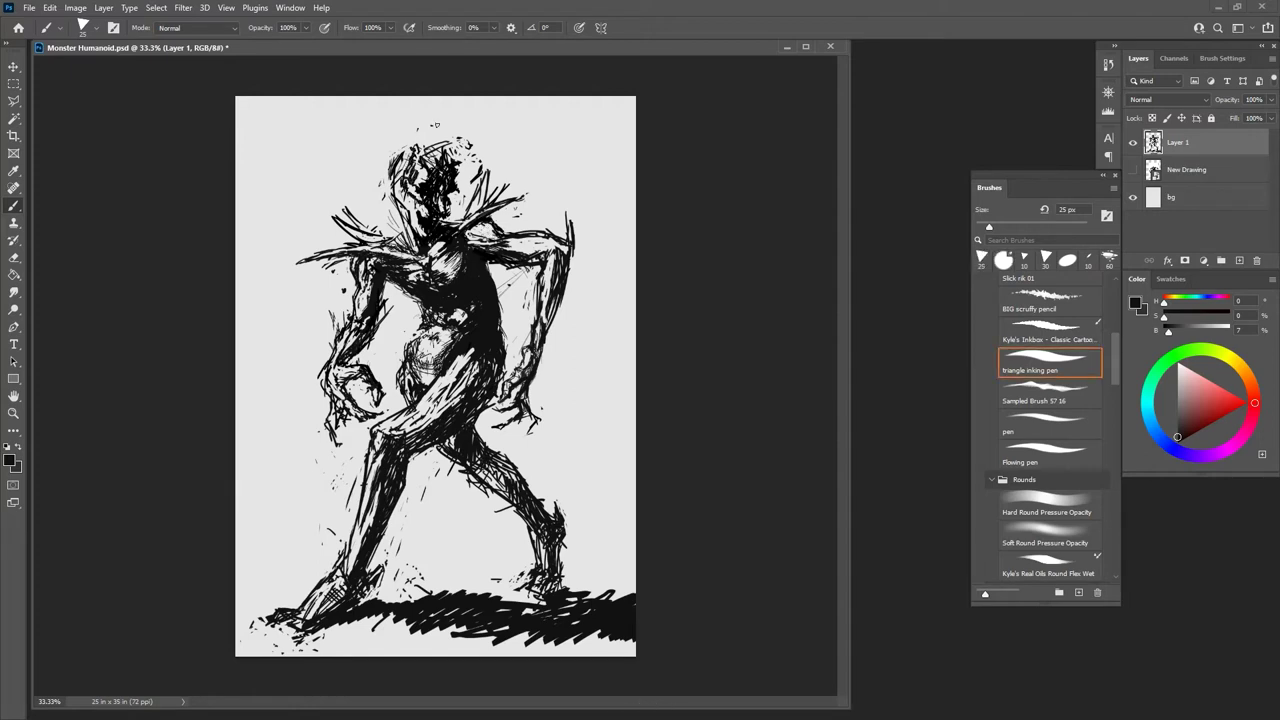
pyautogui.moveTo(436, 125)
pyautogui.mouseDown()
pyautogui.moveTo(410, 150)
pyautogui.moveTo(440, 140)
pyautogui.moveTo(391, 154)
pyautogui.moveTo(446, 155)
pyautogui.moveTo(452, 172)
pyautogui.mouseUp()
pyautogui.press('e')
pyautogui.hotkey('ctrl', 's')
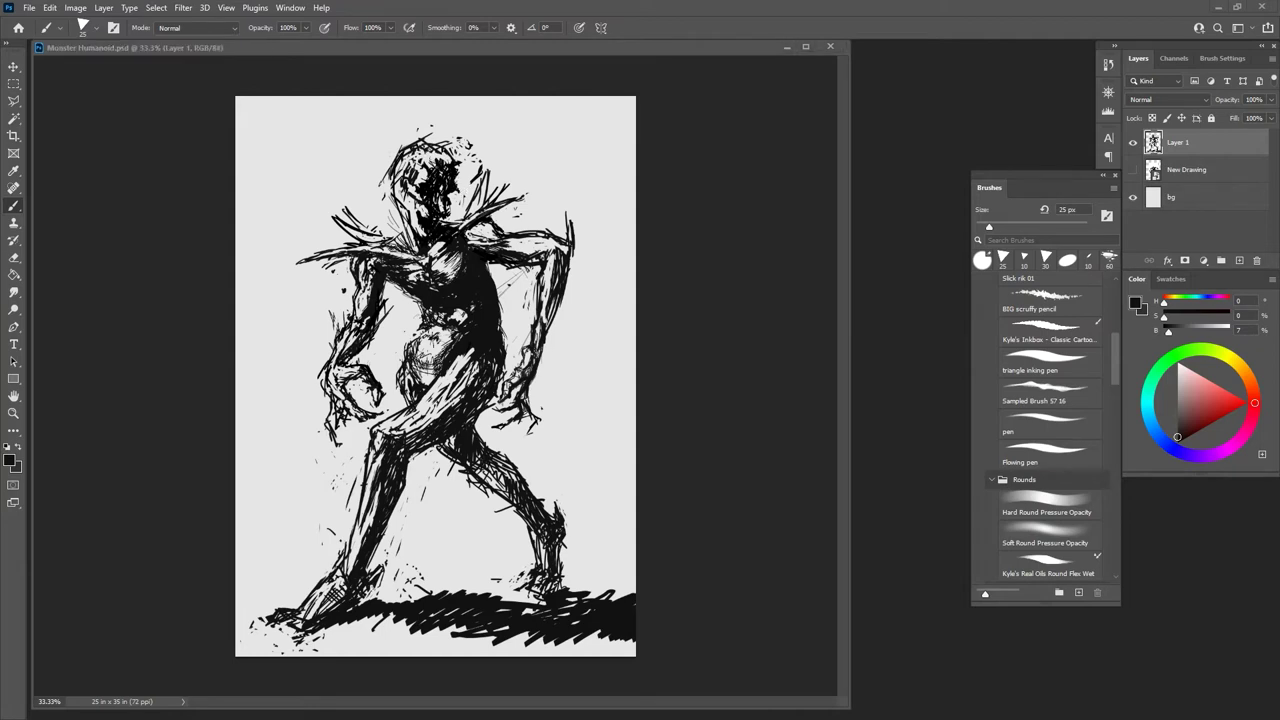
# Step: Erase the loose marks in front of and behind the head, keeping the triangle inking pen for touch-ups
pyautogui.click(1049, 362)
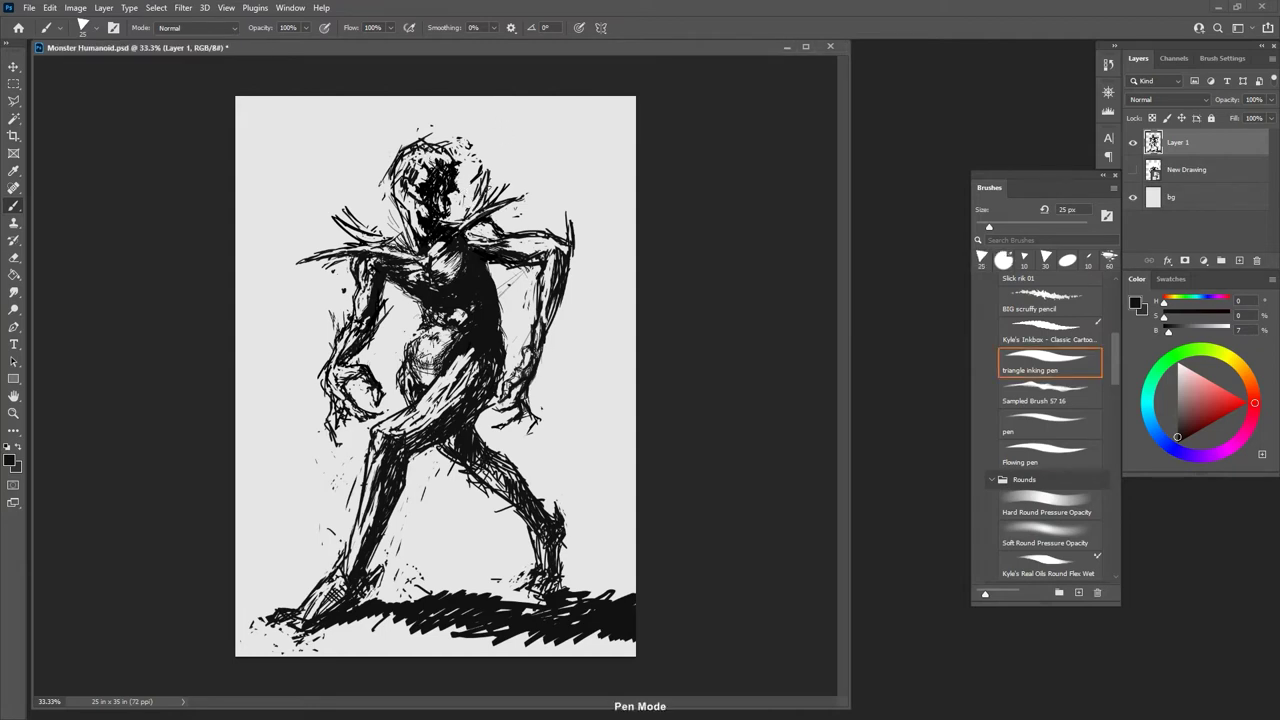
pyautogui.press('e')
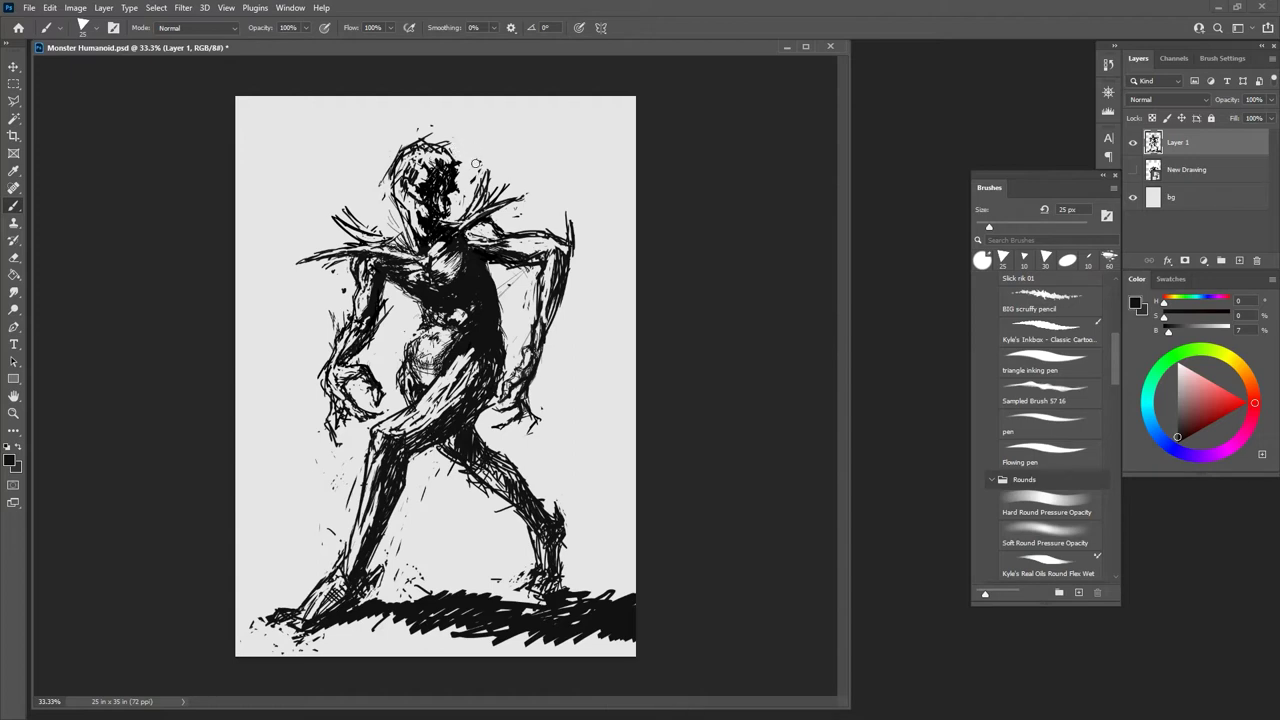
pyautogui.press('b')
pyautogui.press('e')
# Step: Rough in upright horn strokes rising from the top of the head
pyautogui.press('b')
pyautogui.moveTo(422, 114); pyautogui.dragTo(424, 157)
pyautogui.moveTo(447, 111); pyautogui.dragTo(424, 162)
pyautogui.press('e')
pyautogui.press('b')
pyautogui.moveTo(406, 106)
pyautogui.mouseDown()
pyautogui.moveTo(418, 149)
pyautogui.moveTo(430, 124)
pyautogui.moveTo(424, 155)
pyautogui.mouseUp()
# Step: Draw swept-back horns on the head, including a curved one rising from the back of the skull
pyautogui.press('e')
pyautogui.press('b')
pyautogui.moveTo(463, 129); pyautogui.dragTo(433, 143)
pyautogui.moveTo(462, 120)
pyautogui.mouseDown()
pyautogui.moveTo(422, 135)
pyautogui.moveTo(423, 151)
pyautogui.moveTo(482, 130)
pyautogui.mouseUp()
pyautogui.press('e')
pyautogui.press('b')
pyautogui.moveTo(458, 164)
pyautogui.mouseDown()
pyautogui.moveTo(490, 123)
pyautogui.moveTo(482, 144)
pyautogui.mouseUp()
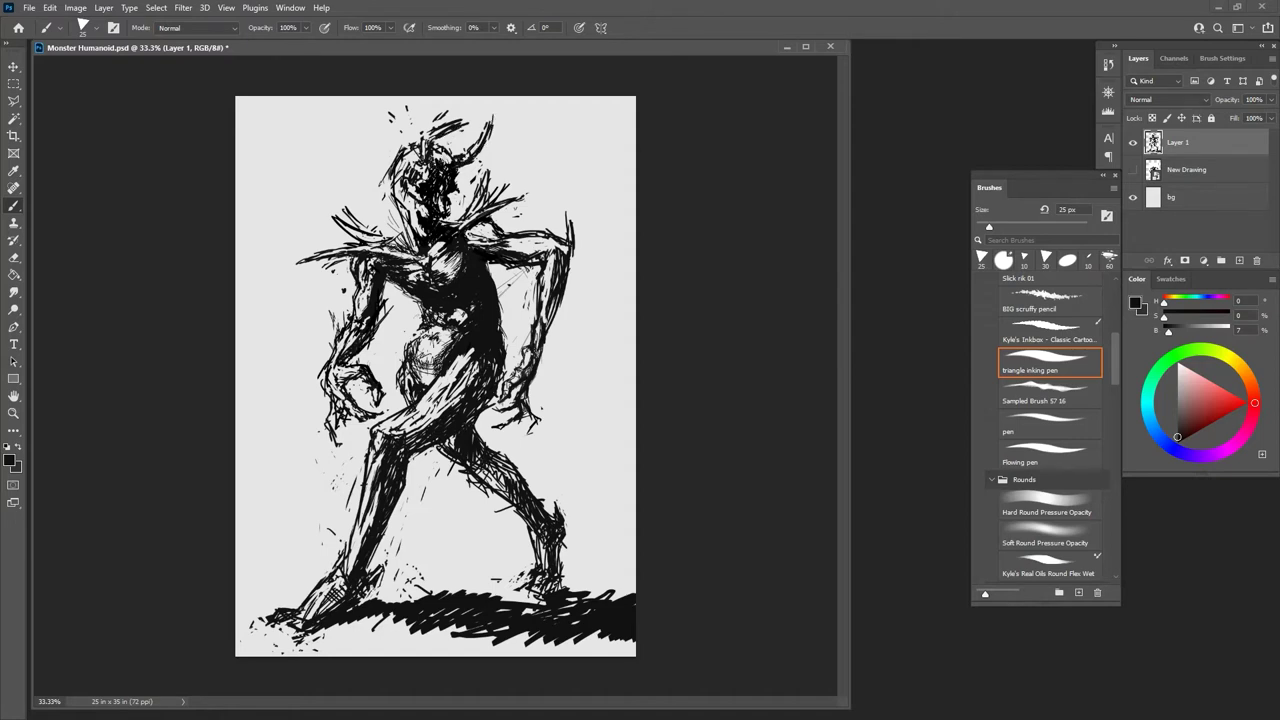
# Step: Darken the brow at the base of the horns and erase a light area along the side of the face
pyautogui.moveTo(441, 166); pyautogui.dragTo(447, 150)
pyautogui.press('e')
pyautogui.moveTo(412, 166); pyautogui.dragTo(412, 184)
pyautogui.press('b')
# Step: Redraw the top contour of the rear upper arm and clean up the marks around it
pyautogui.press('e')
pyautogui.press('b')
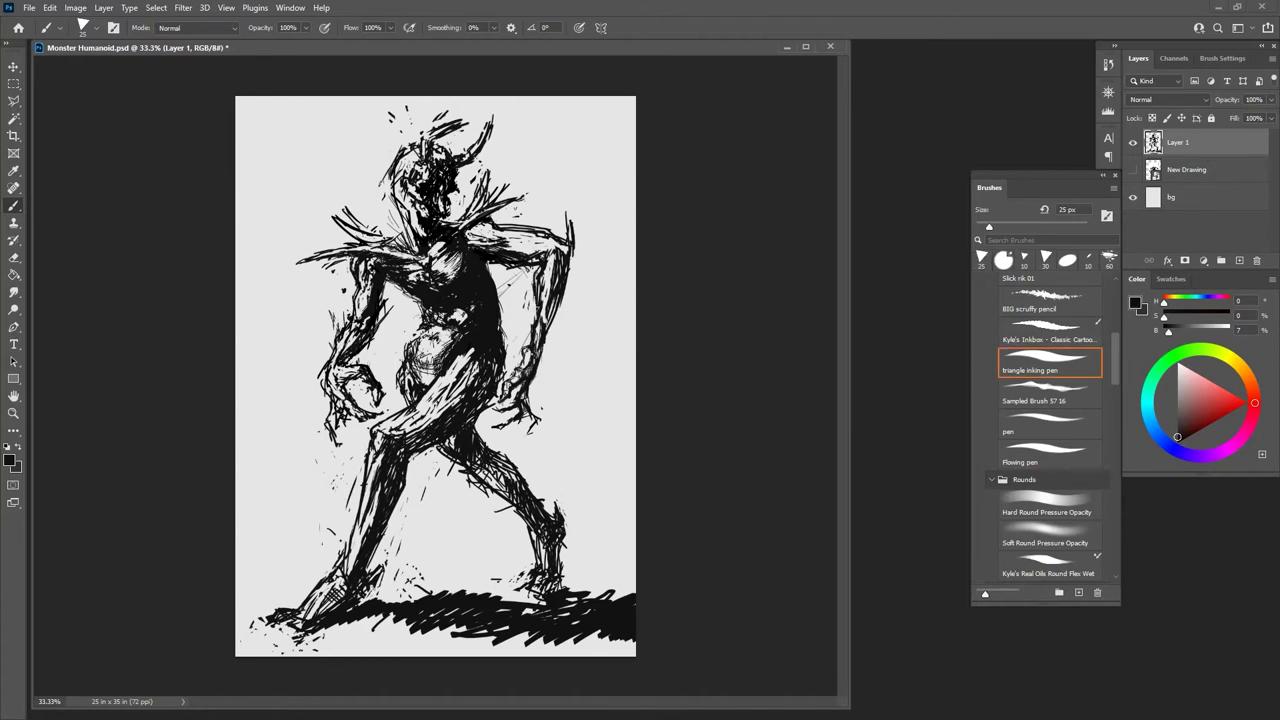
pyautogui.press('e')
pyautogui.press('b')
pyautogui.press('e')
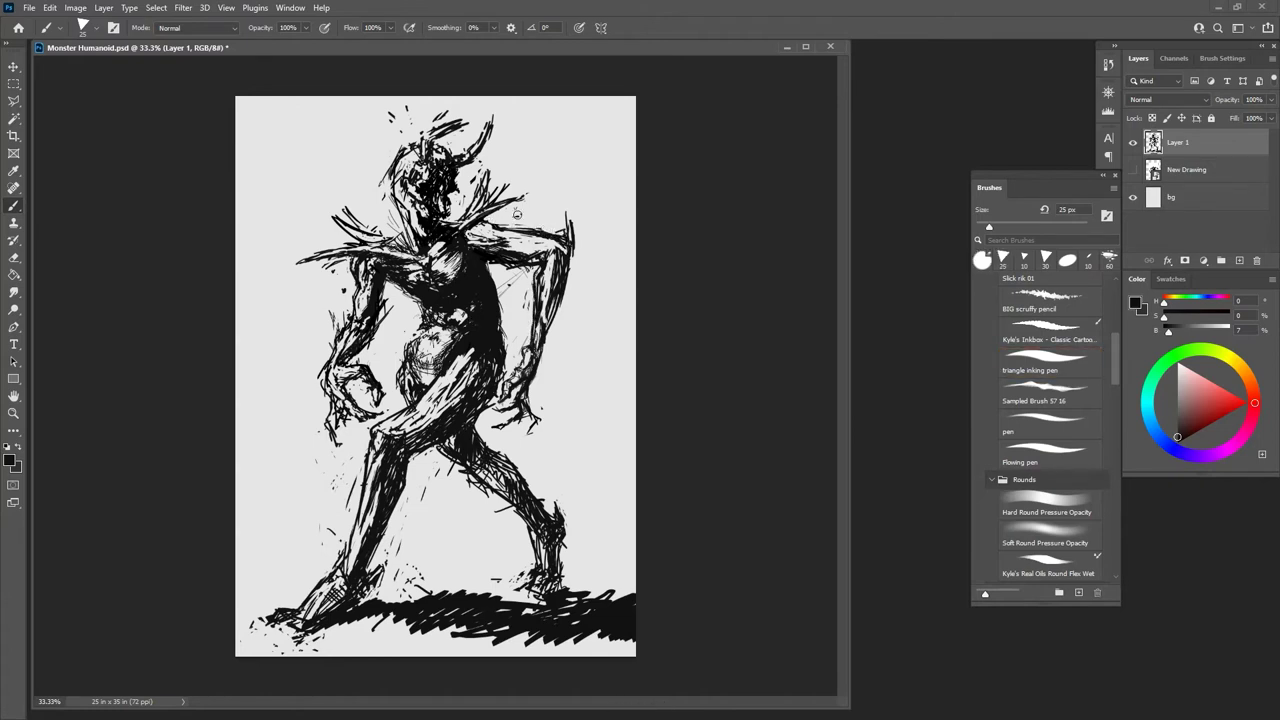
# Step: Switch to the triangle inking pen at 9 px and make a small test stroke on the blank canvas beside the head
pyautogui.press('b')
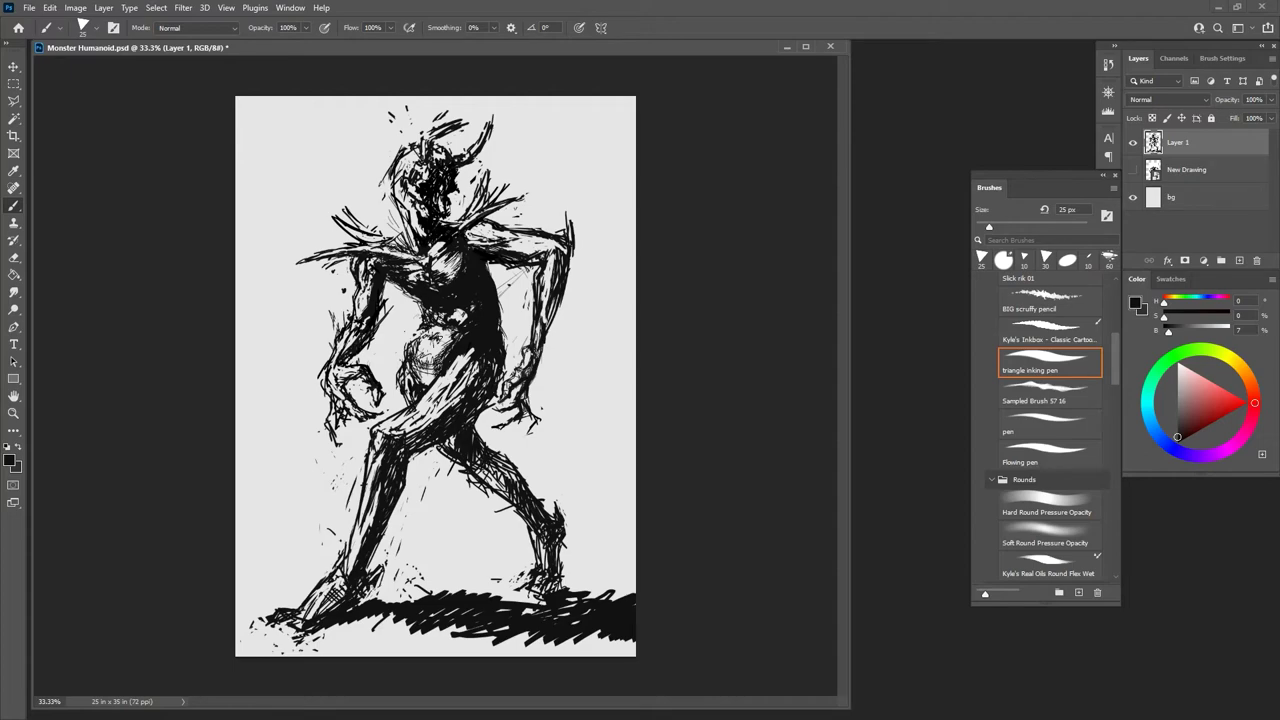
pyautogui.hotkey('ctrl', '+')
pyautogui.hotkey('ctrl', '+')
pyautogui.moveTo(445, 343); pyautogui.dragTo(703, 591)
pyautogui.moveTo(849, 452); pyautogui.dragTo(946, 452)
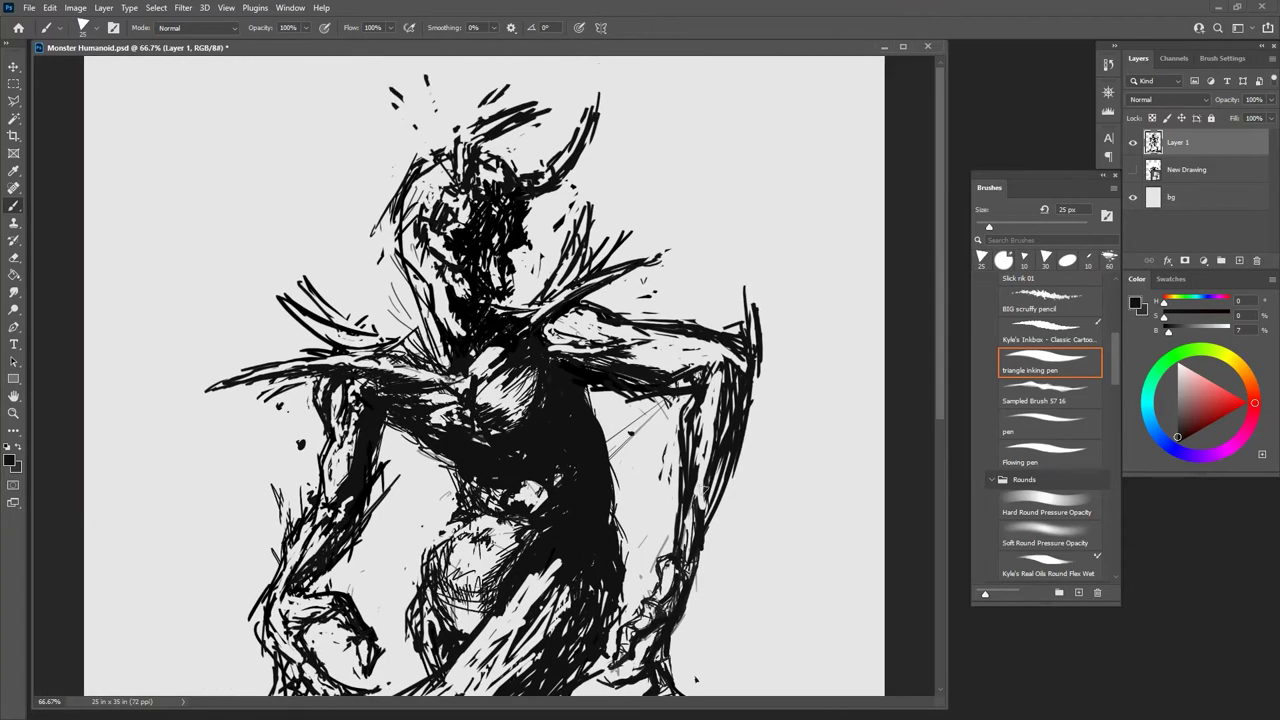
pyautogui.press('[')
pyautogui.press('[')
pyautogui.press('[')
pyautogui.moveTo(655, 172); pyautogui.dragTo(706, 155)
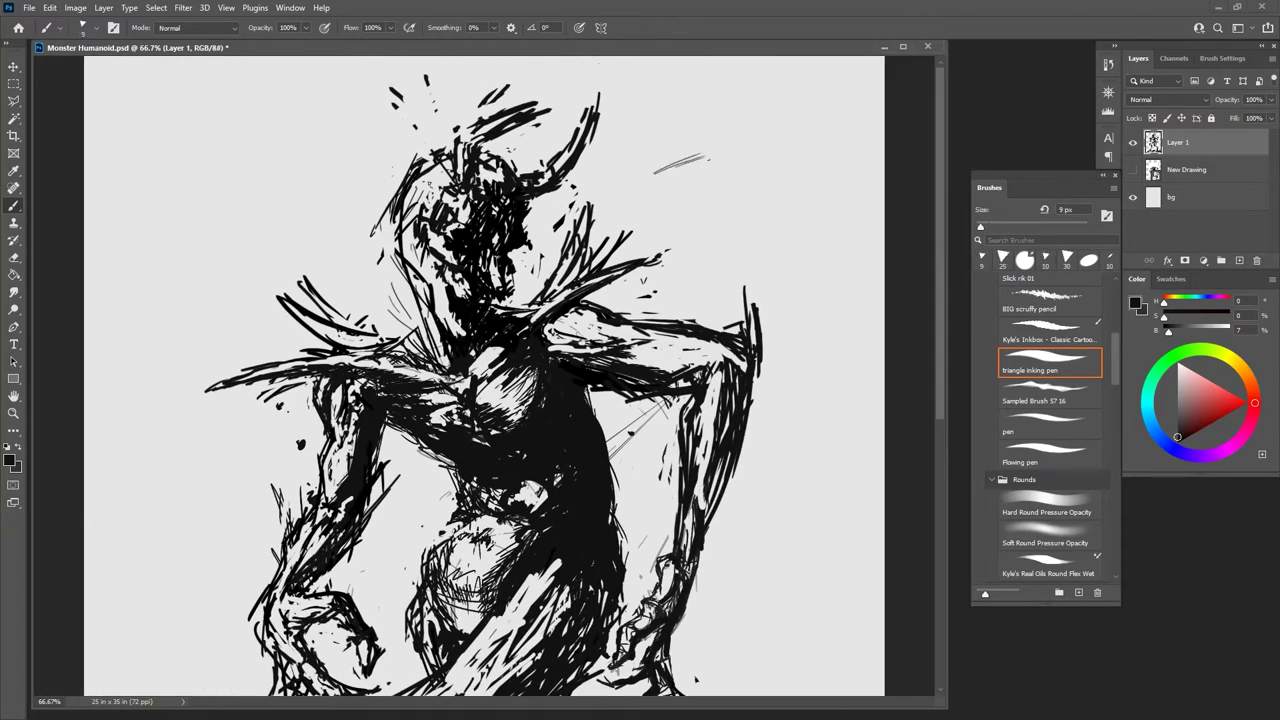
# Step: Add fine hatching around the temple and cheek on the light side of the face
pyautogui.press('e')
pyautogui.press('b')
pyautogui.moveTo(433, 222)
pyautogui.mouseDown()
pyautogui.moveTo(447, 202)
pyautogui.moveTo(442, 221)
pyautogui.moveTo(453, 221)
pyautogui.moveTo(430, 216)
pyautogui.moveTo(446, 220)
pyautogui.moveTo(454, 264)
pyautogui.mouseUp()
pyautogui.press('e')
pyautogui.press('b')
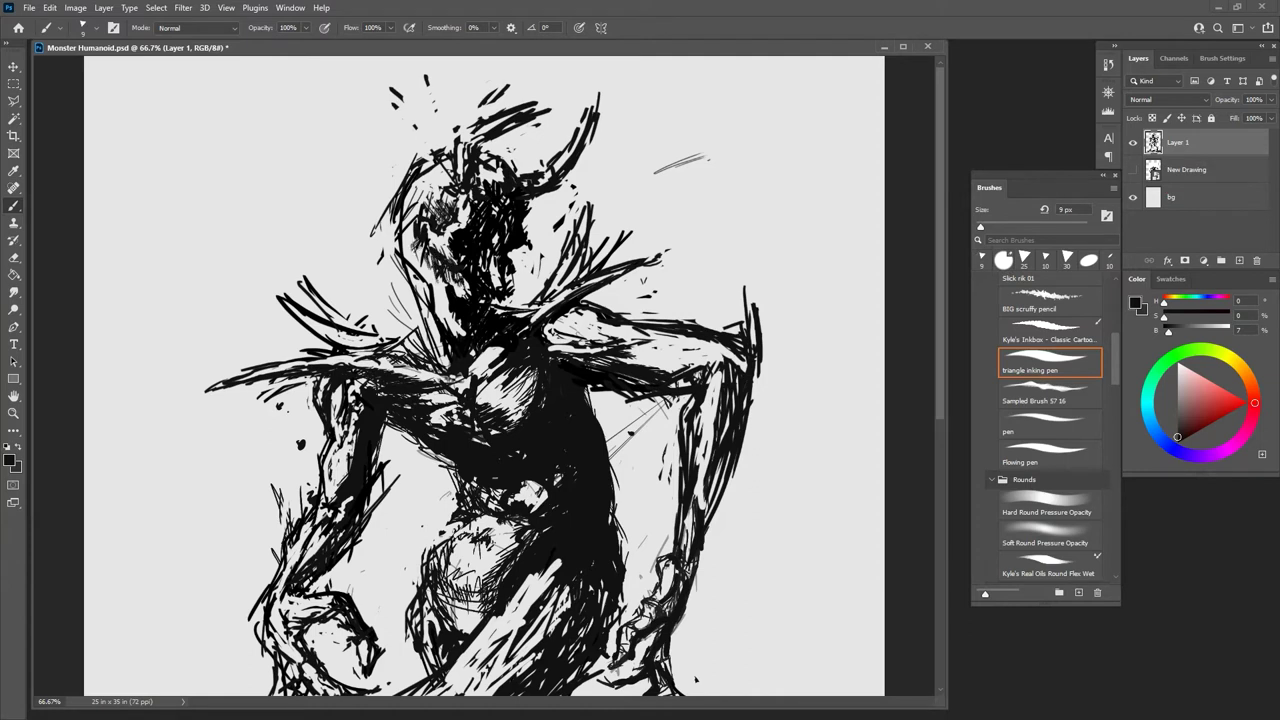
# Step: Ink fine contour and hatch lines down the jaw and along the side of the neck
pyautogui.moveTo(412, 260)
pyautogui.mouseDown()
pyautogui.moveTo(426, 240)
pyautogui.moveTo(416, 284)
pyautogui.mouseUp()
pyautogui.moveTo(415, 280); pyautogui.dragTo(427, 304)
pyautogui.press('e')
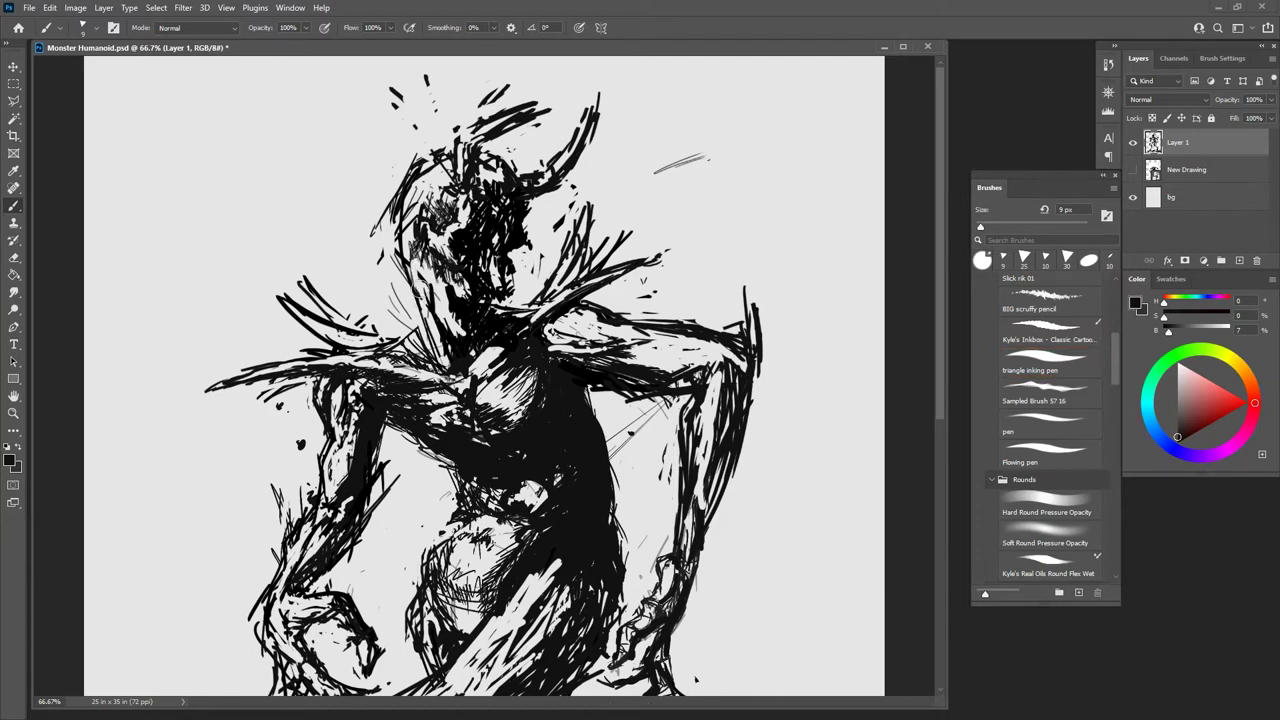
pyautogui.press('b')
pyautogui.moveTo(411, 252); pyautogui.dragTo(430, 318)
pyautogui.moveTo(430, 314); pyautogui.dragTo(440, 338)
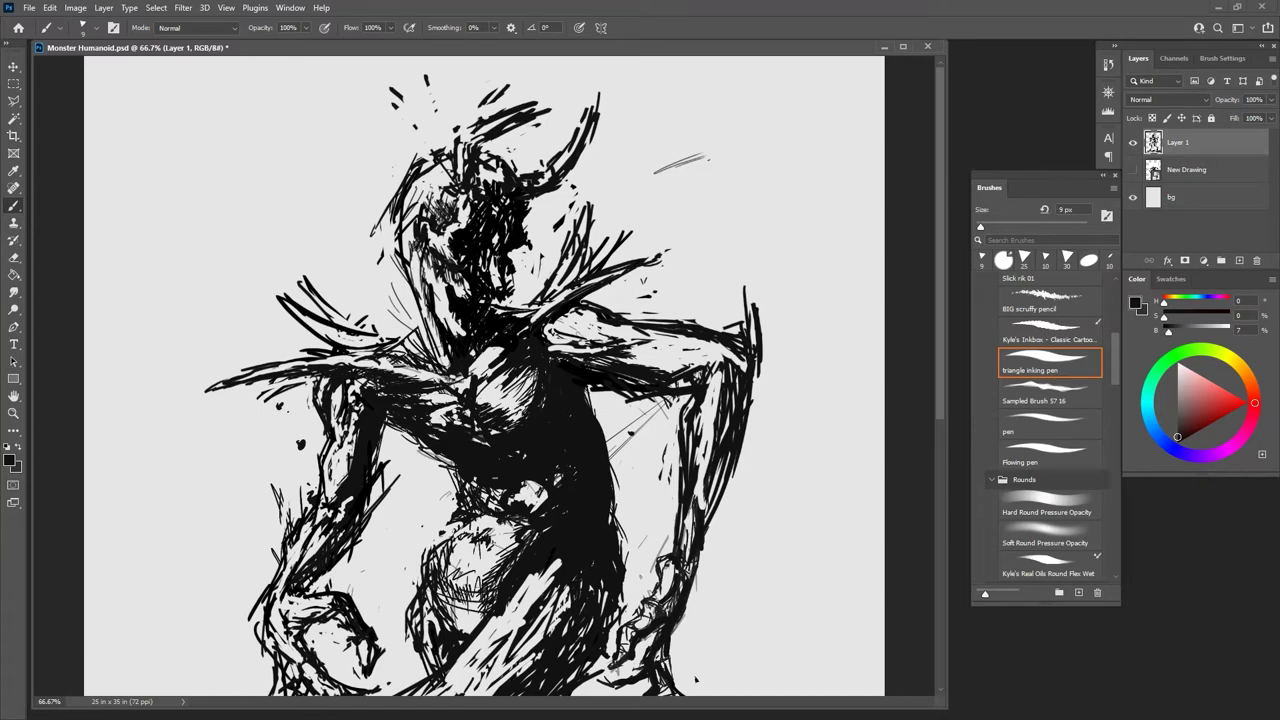
# Step: Erase stray marks around the ear and the outer edge of the skull to clean up the head's silhouette
pyautogui.press('e')
pyautogui.moveTo(444, 240)
pyautogui.mouseDown()
pyautogui.moveTo(462, 260)
pyautogui.moveTo(411, 207)
pyautogui.mouseUp()
pyautogui.press('b')
pyautogui.press('e')
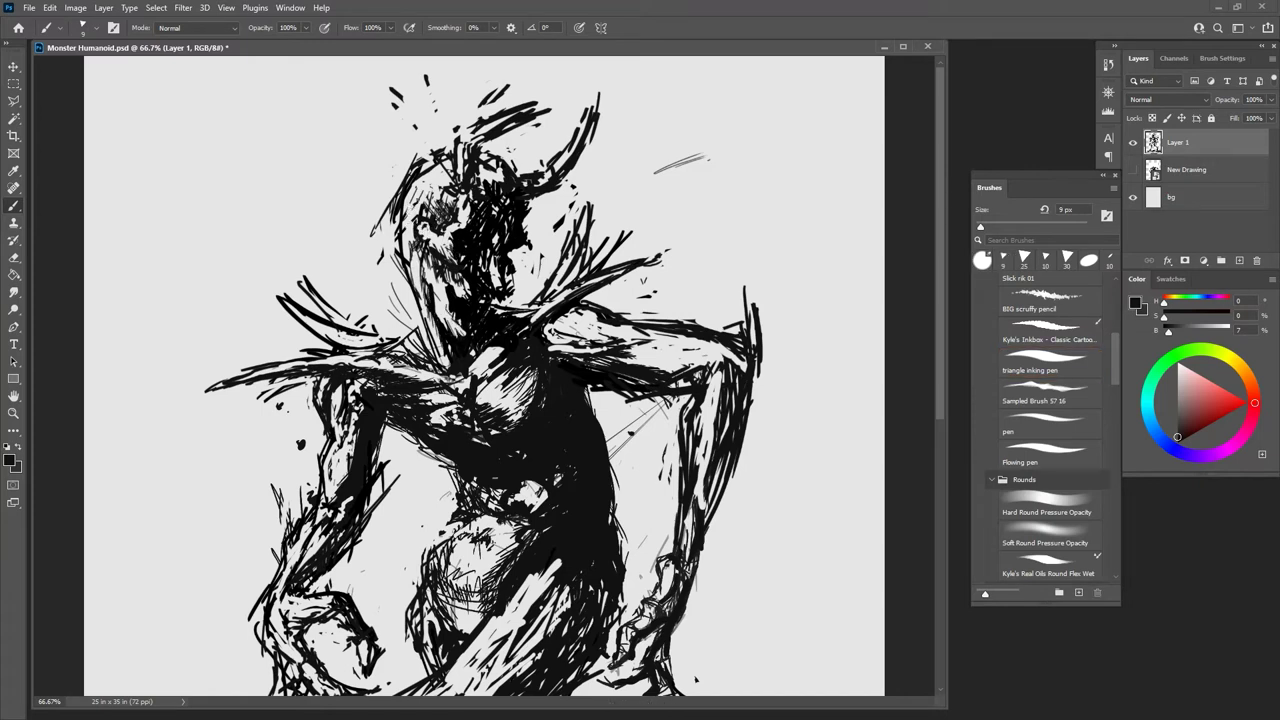
pyautogui.moveTo(398, 194); pyautogui.dragTo(388, 211)
pyautogui.moveTo(394, 256); pyautogui.dragTo(394, 250)
pyautogui.press('b')
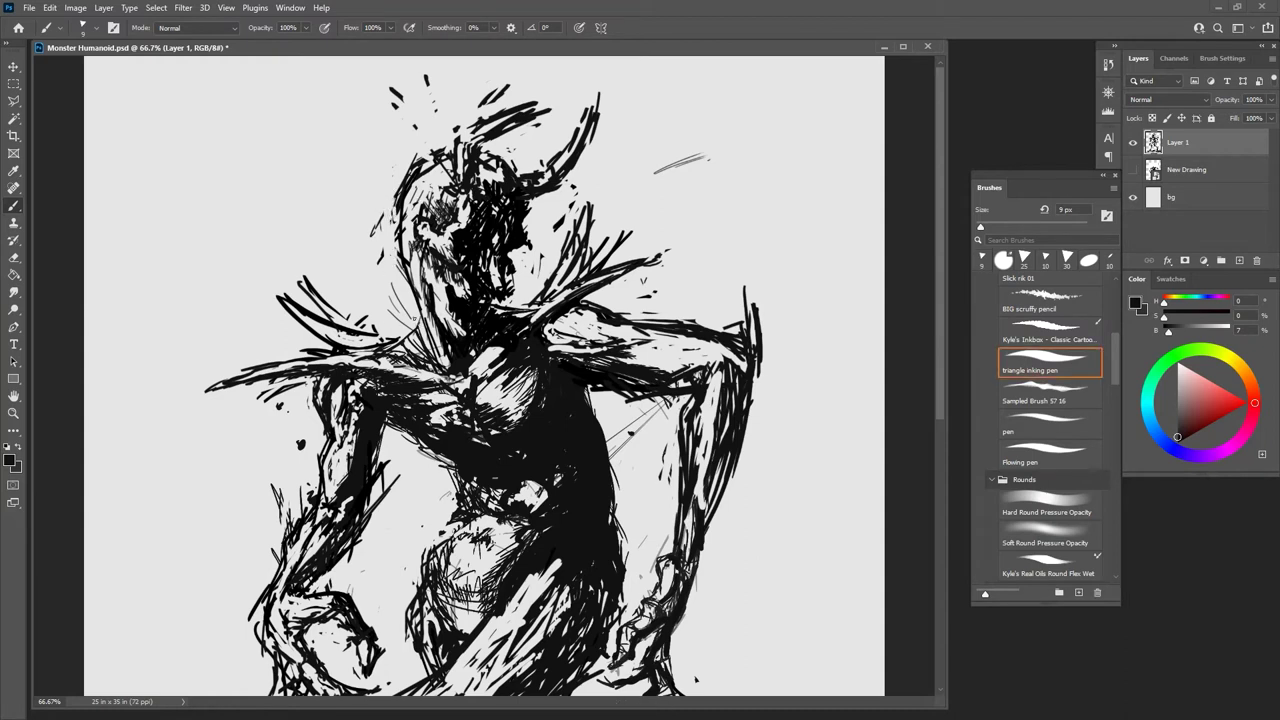
# Step: Define the slope between neck and front shoulder with a contour line and fine hatching
pyautogui.moveTo(421, 317); pyautogui.dragTo(402, 334)
pyautogui.moveTo(417, 325); pyautogui.dragTo(379, 357)
pyautogui.press('e')
pyautogui.moveTo(417, 341); pyautogui.dragTo(396, 352)
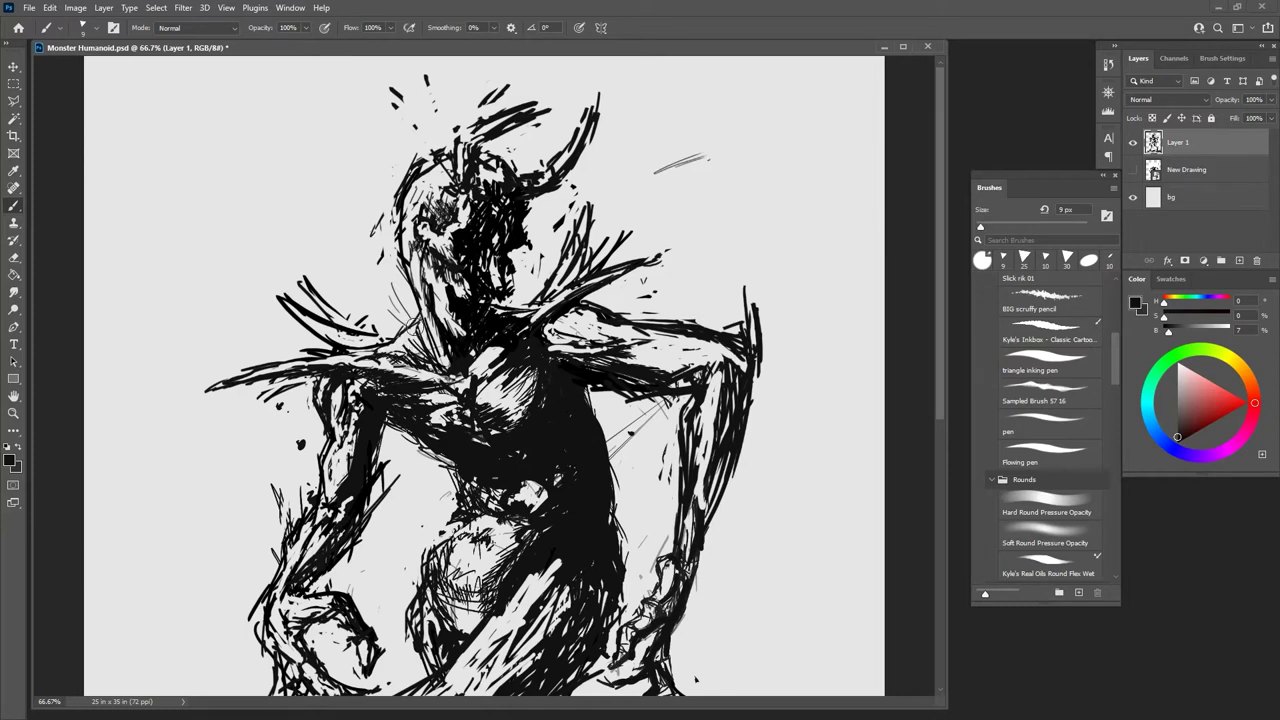
pyautogui.moveTo(420, 340); pyautogui.dragTo(414, 358)
pyautogui.moveTo(432, 334); pyautogui.dragTo(428, 369)
pyautogui.press('e')
pyautogui.press('b')
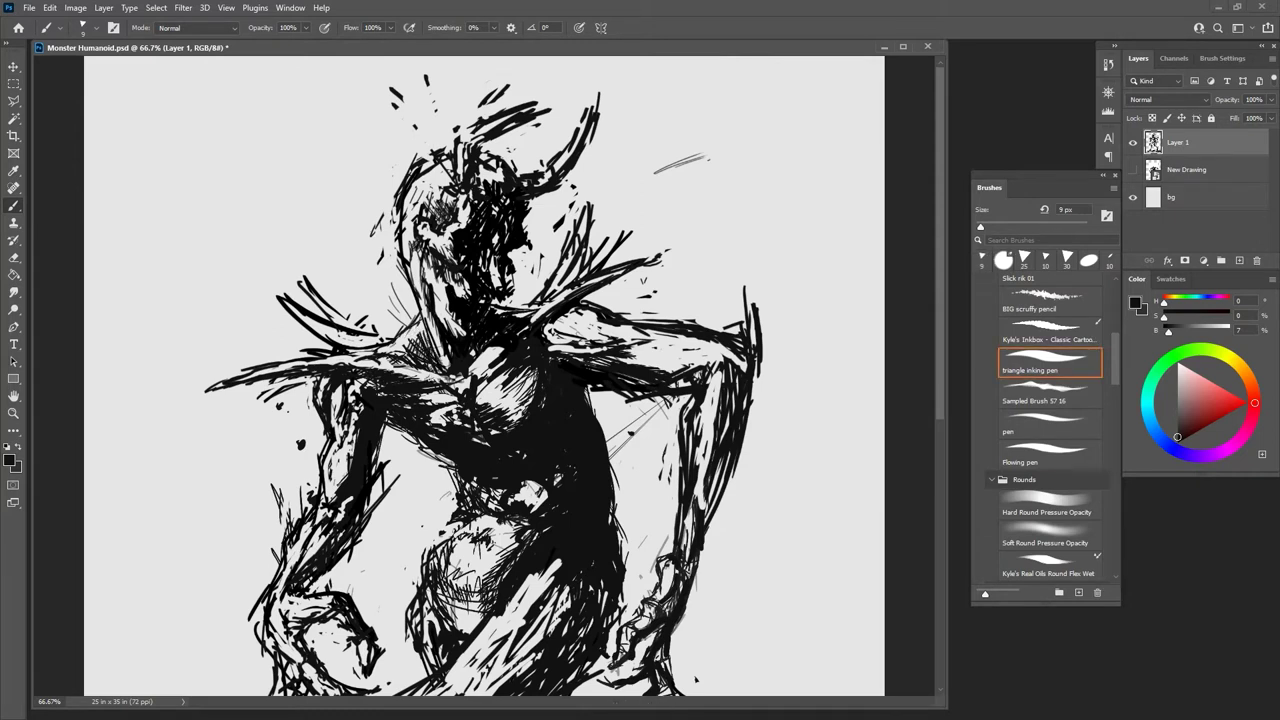
# Step: Carve small highlights into the dark area at the collarbone and upper sternum with the eraser
pyautogui.press('e')
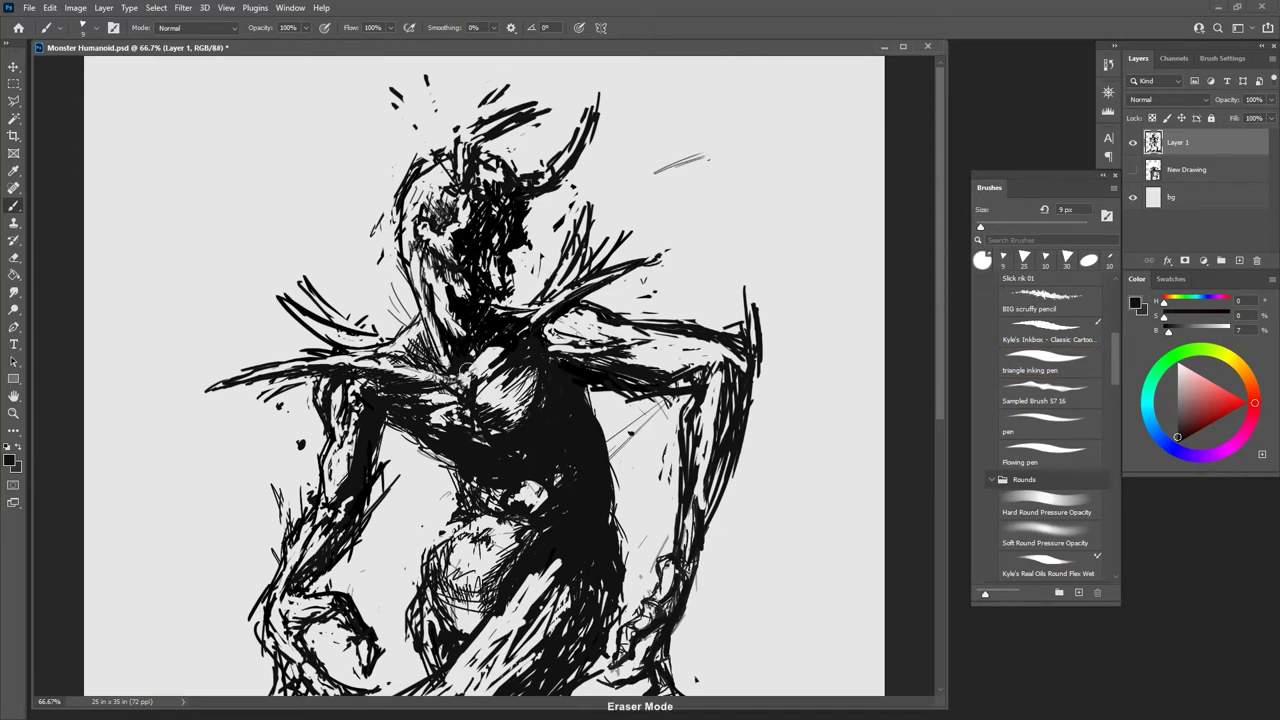
pyautogui.moveTo(472, 354); pyautogui.dragTo(462, 380)
pyautogui.press('b')
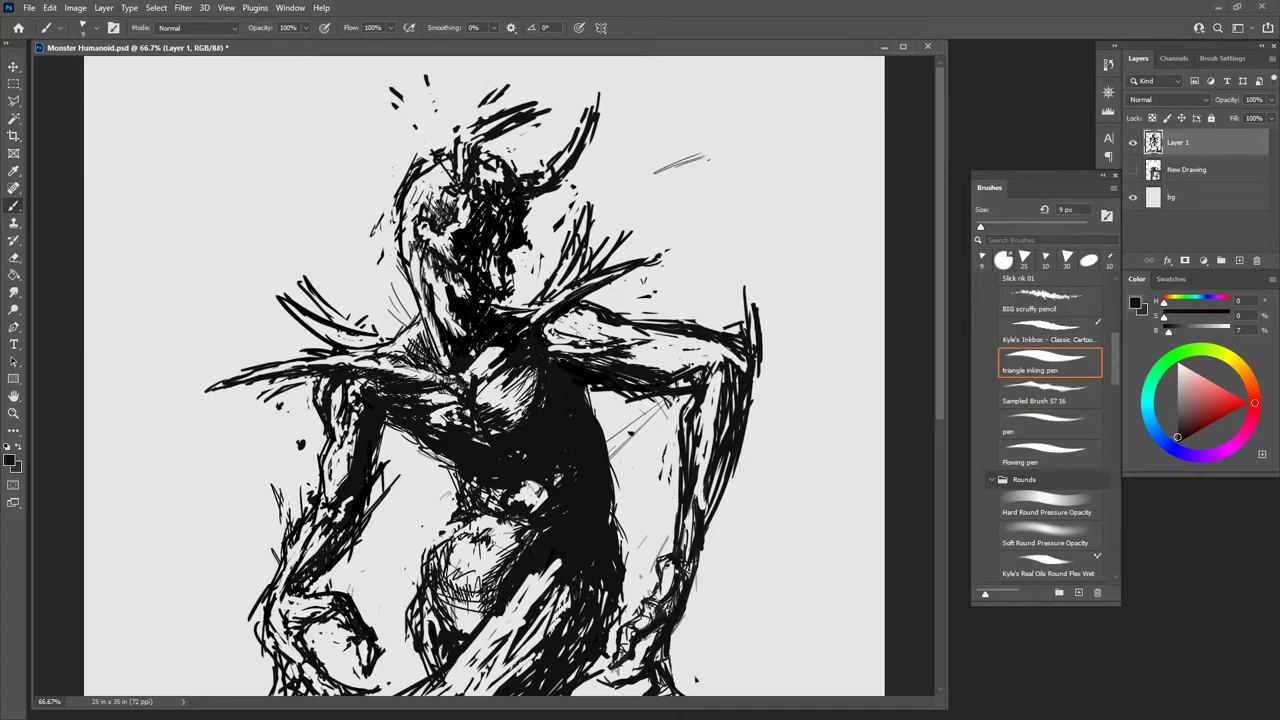
pyautogui.press('e')
pyautogui.moveTo(458, 390); pyautogui.dragTo(472, 406)
pyautogui.press('b')
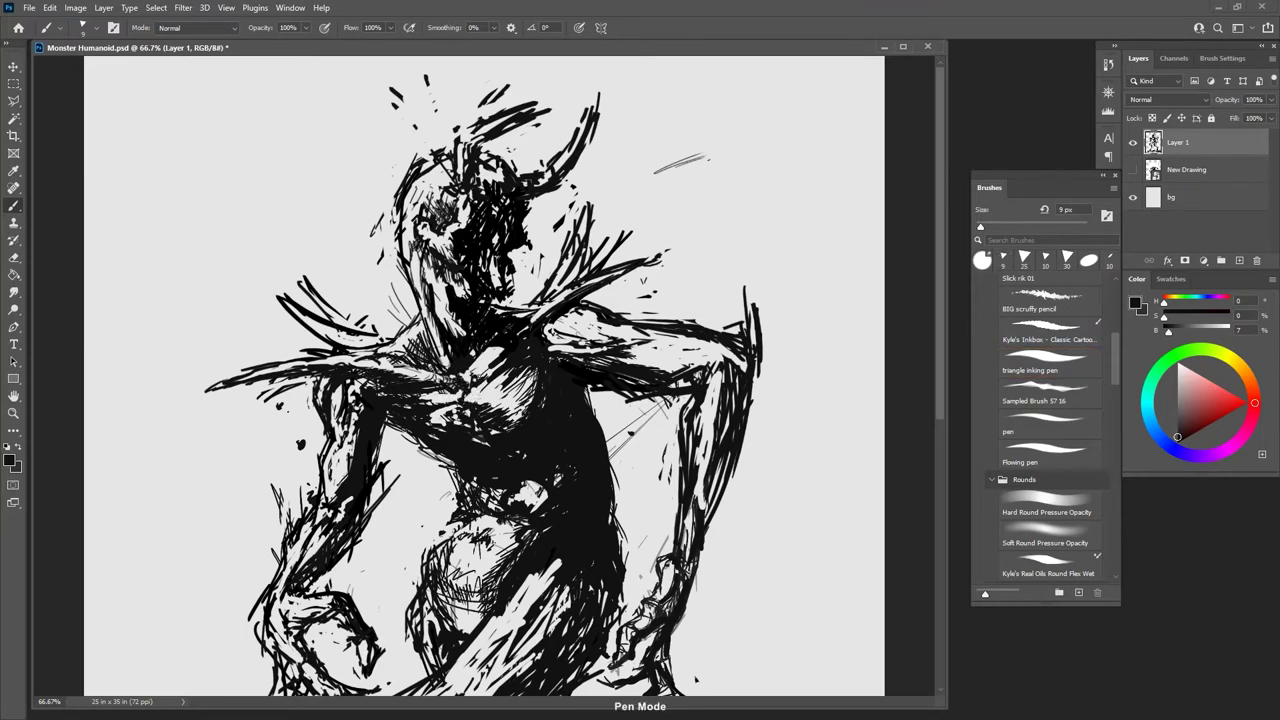
# Step: Hatch short diagonal strokes across the upper chest muscle beside the sternum
pyautogui.moveTo(506, 372); pyautogui.dragTo(492, 385)
pyautogui.moveTo(510, 372); pyautogui.dragTo(496, 386)
pyautogui.moveTo(521, 376); pyautogui.dragTo(498, 390)
pyautogui.press('e')
pyautogui.press('b')
pyautogui.moveTo(536, 378); pyautogui.dragTo(516, 392)
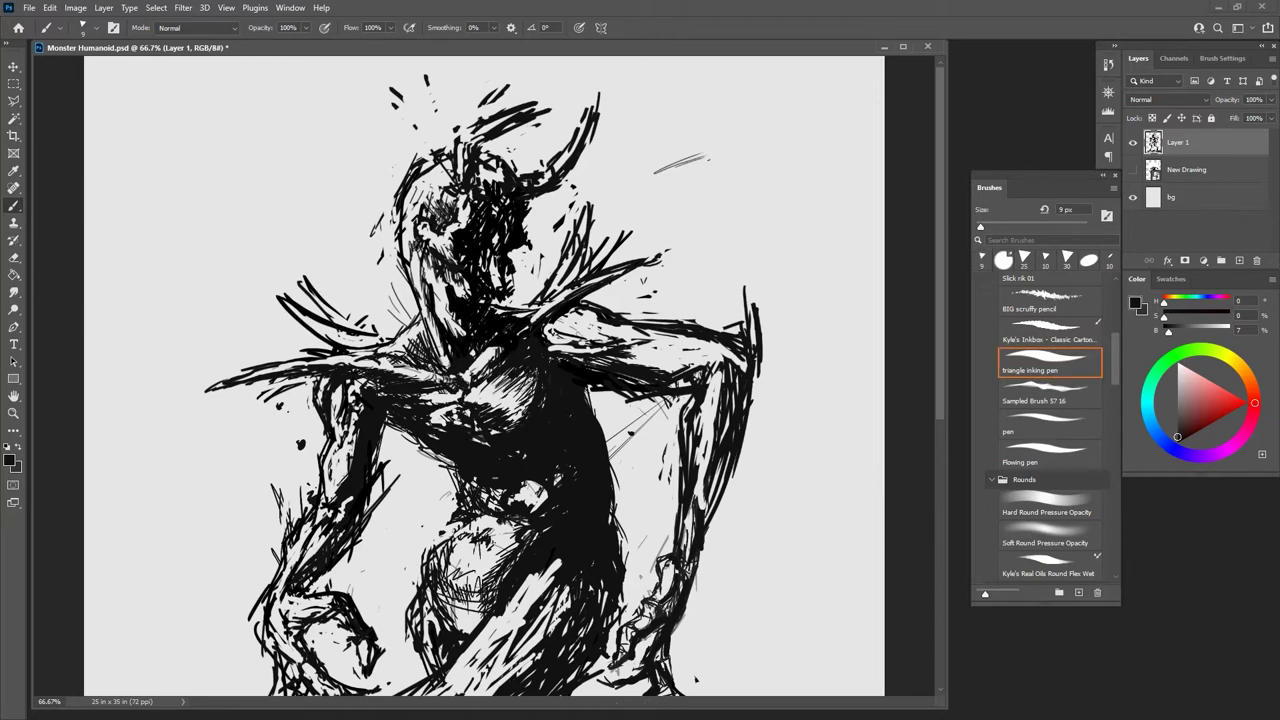
# Step: Refine the long front shoulder spike with fine strokes and clean up its lower edge
pyautogui.press('e')
pyautogui.press('b')
pyautogui.moveTo(300, 377)
pyautogui.mouseDown()
pyautogui.moveTo(259, 383)
pyautogui.moveTo(271, 389)
pyautogui.mouseUp()
pyautogui.press('e')
pyautogui.press('b')
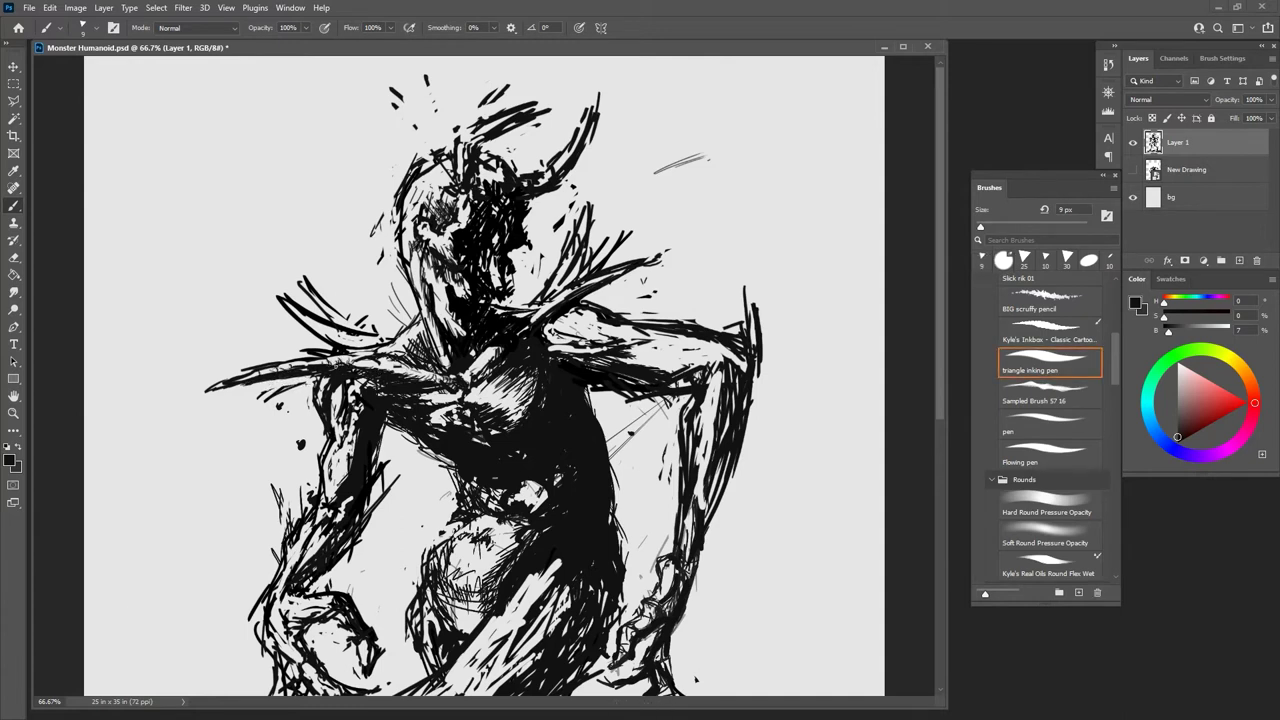
pyautogui.press('e')
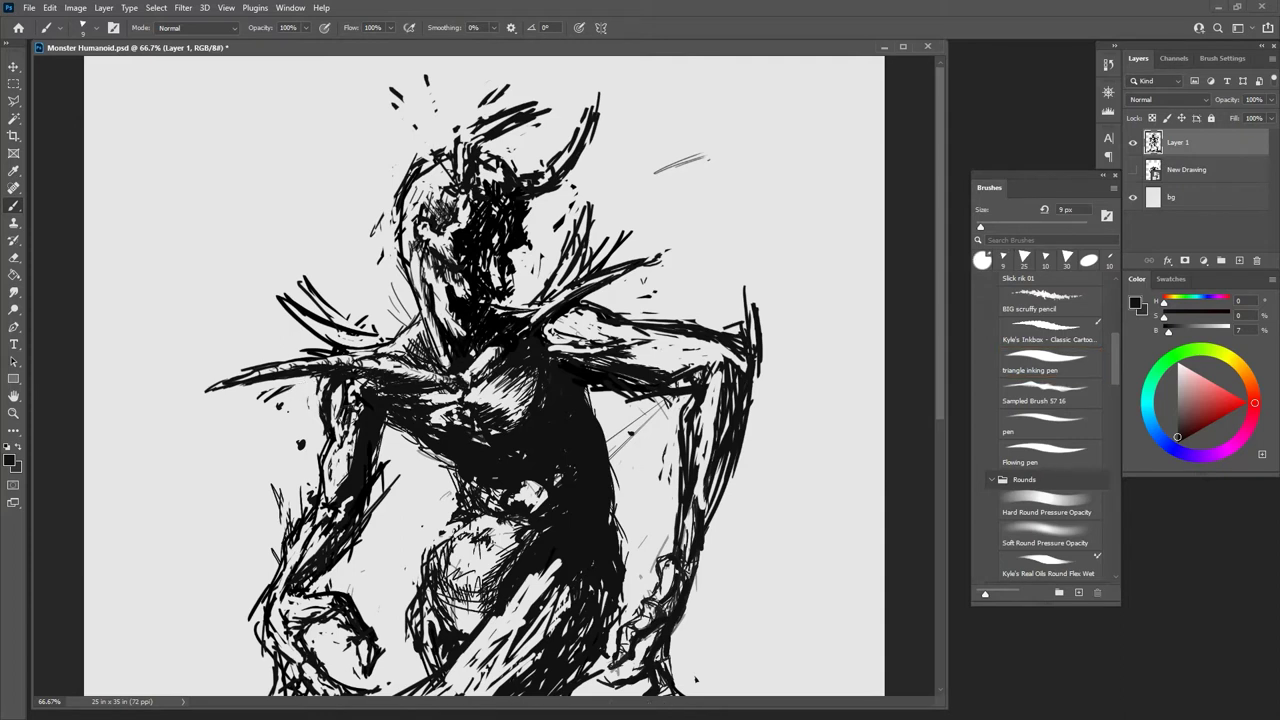
pyautogui.press('b')
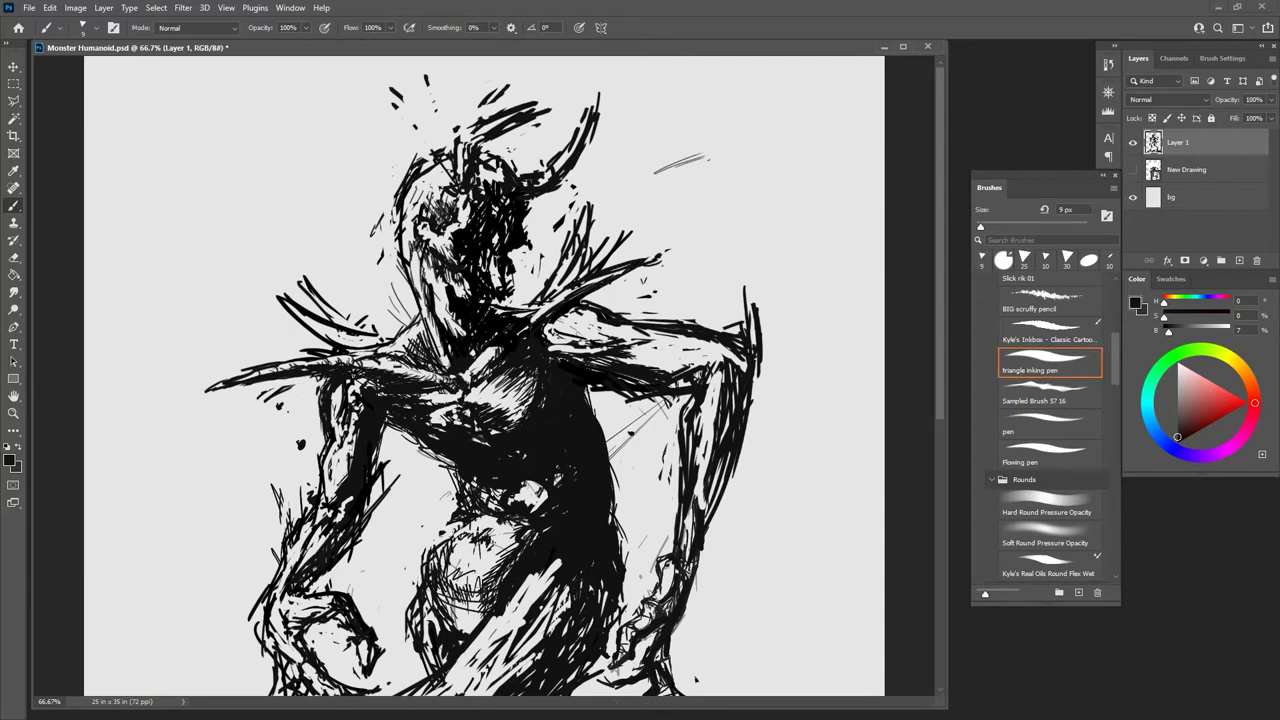
# Step: Redraw the outer contour of the front upper arm below the shoulder spike and hatch along the muscle
pyautogui.moveTo(357, 378); pyautogui.dragTo(321, 421)
pyautogui.press('e')
pyautogui.press('b')
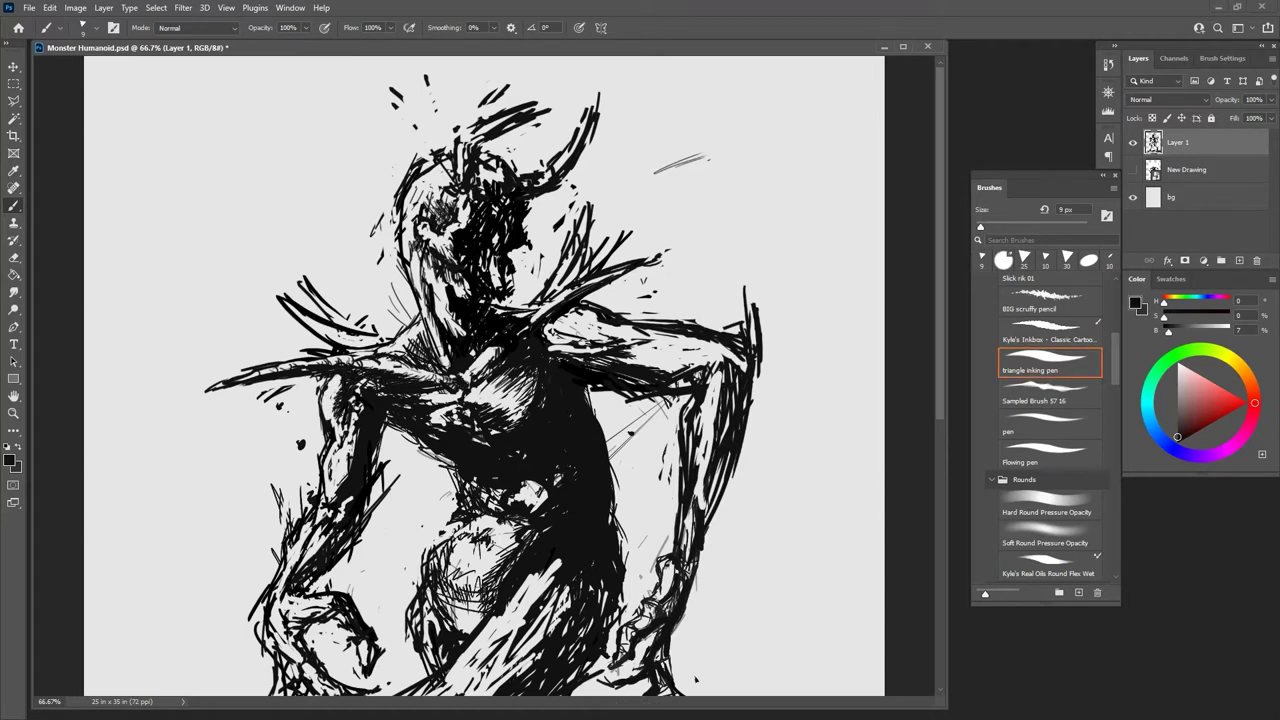
pyautogui.moveTo(340, 419); pyautogui.dragTo(333, 460)
pyautogui.press('e')
pyautogui.press('b')
# Step: Erase highlights across the chest to shape the pectoral muscle, and return to the triangle inking pen
pyautogui.press('e')
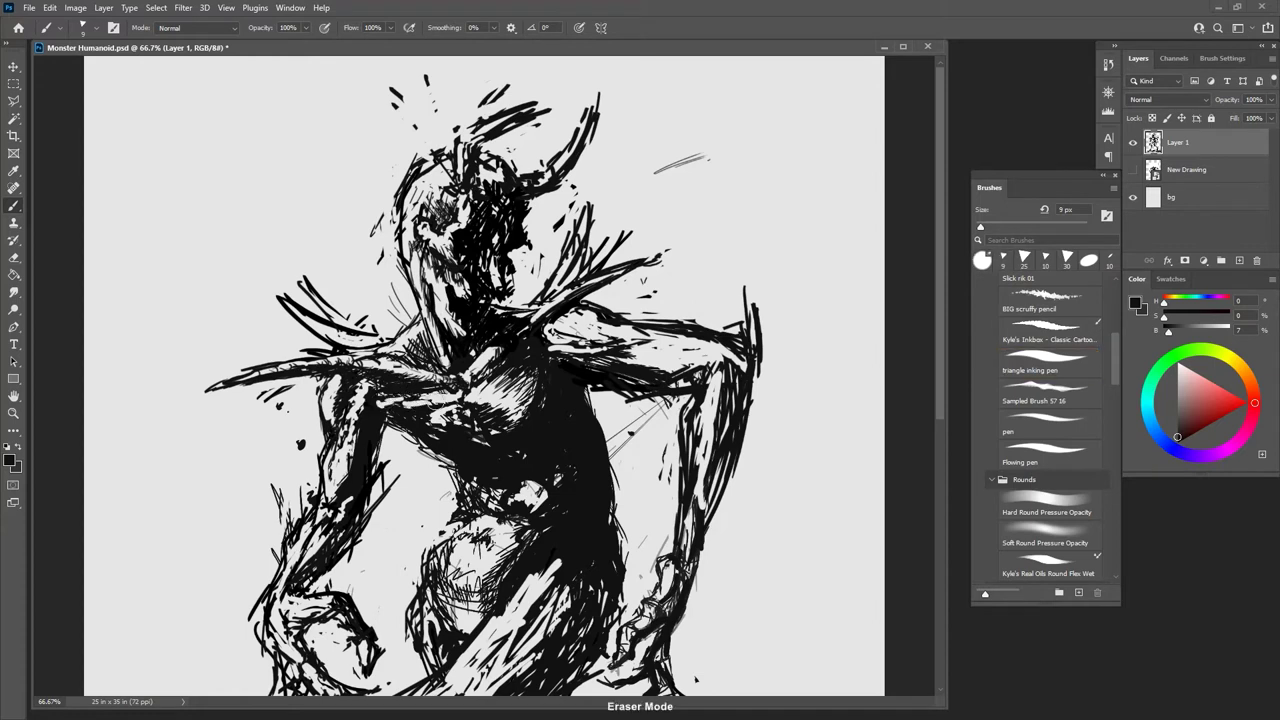
pyautogui.moveTo(452, 414)
pyautogui.mouseDown()
pyautogui.moveTo(460, 428)
pyautogui.moveTo(525, 392)
pyautogui.moveTo(512, 366)
pyautogui.mouseUp()
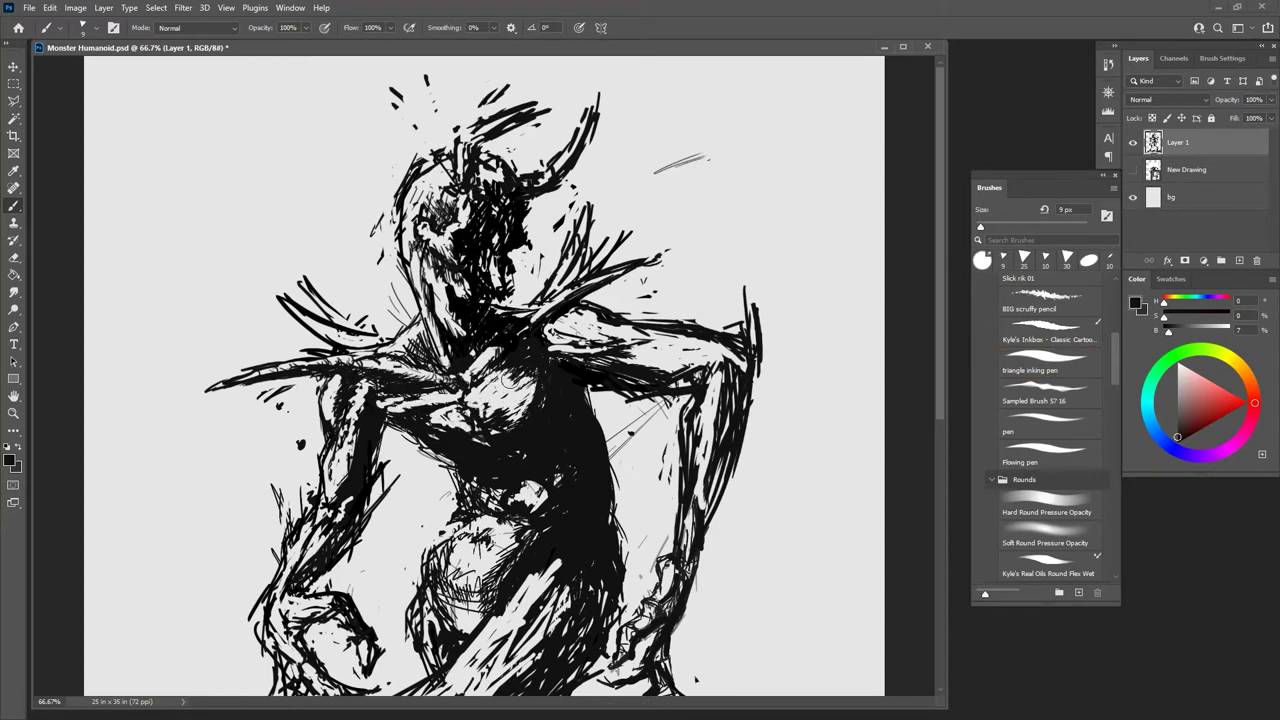
pyautogui.click(1049, 362)
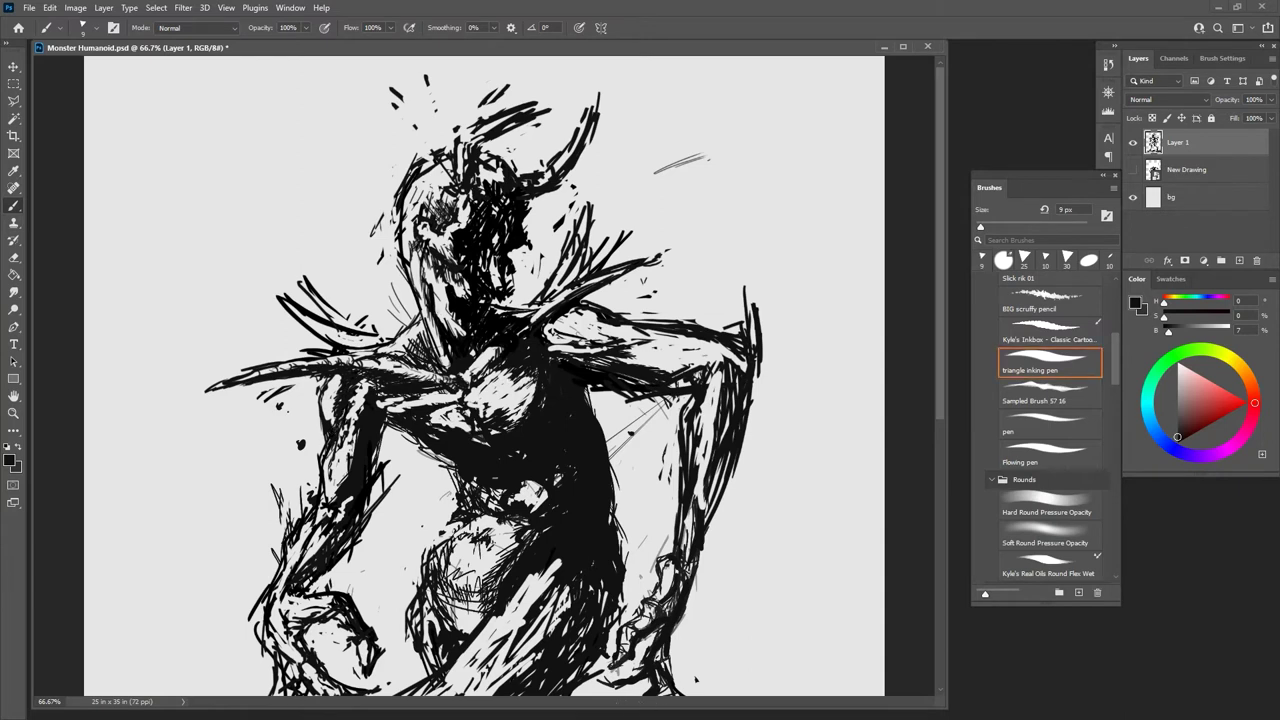
# Step: Carve light shapes into the chin and the shoulder line behind the neck, alternating eraser and pen
pyautogui.press('e')
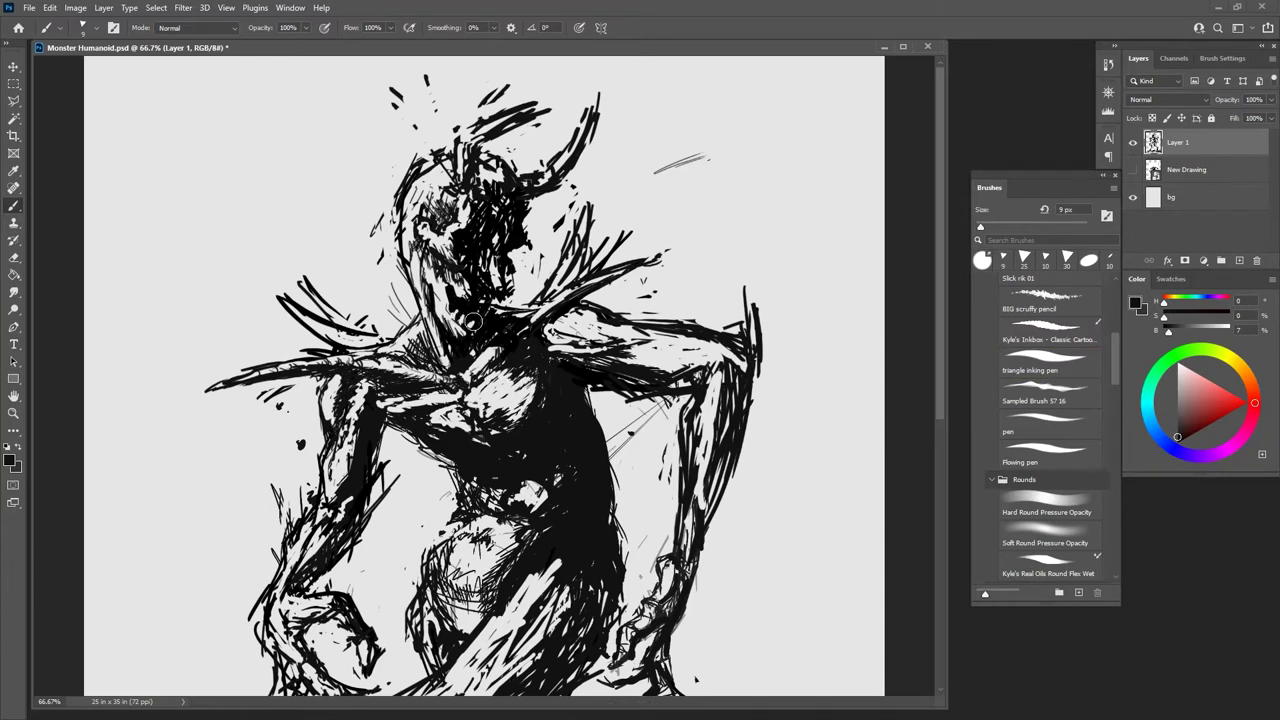
pyautogui.press('b')
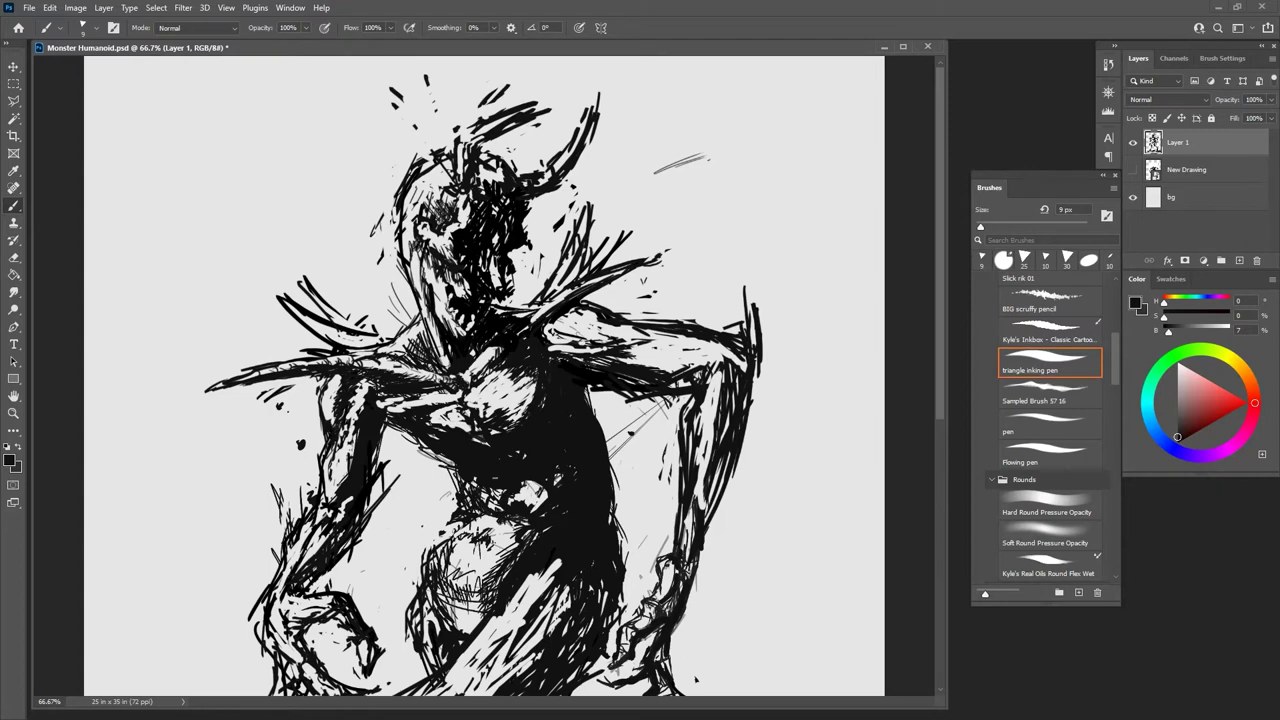
pyautogui.press('e')
pyautogui.press('e')
pyautogui.press('e')
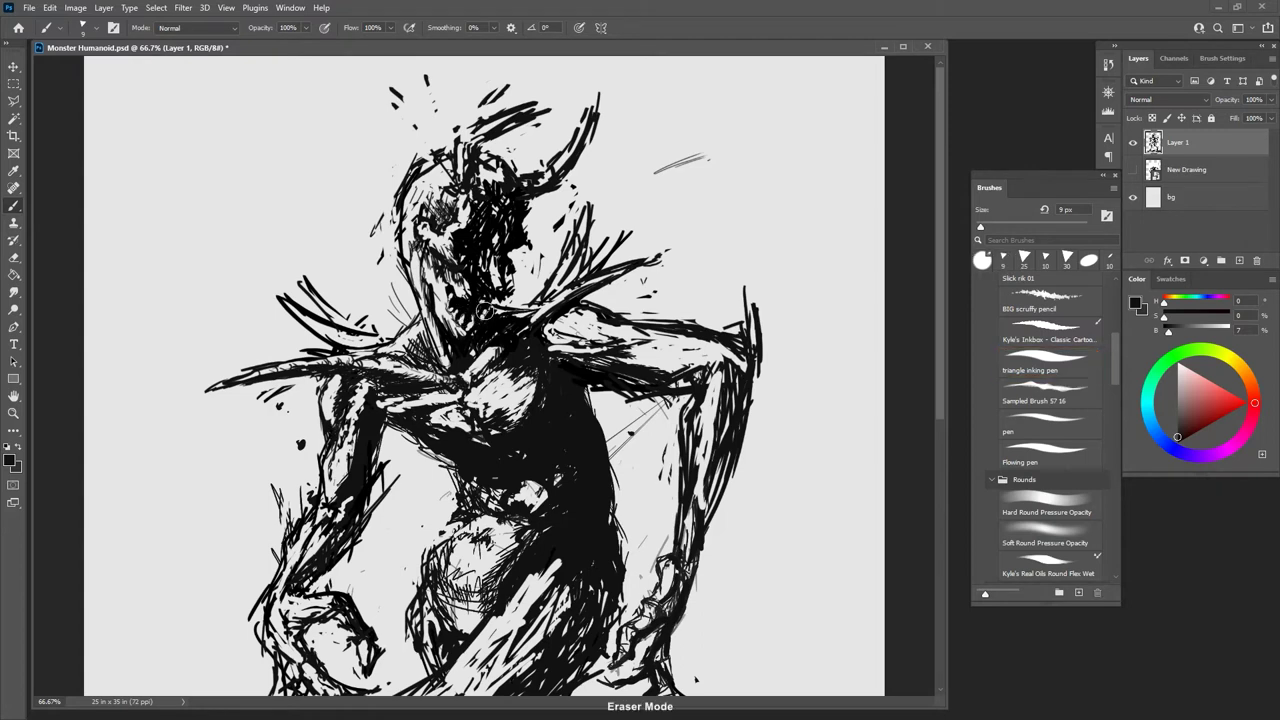
pyautogui.press('e')
pyautogui.press('e')
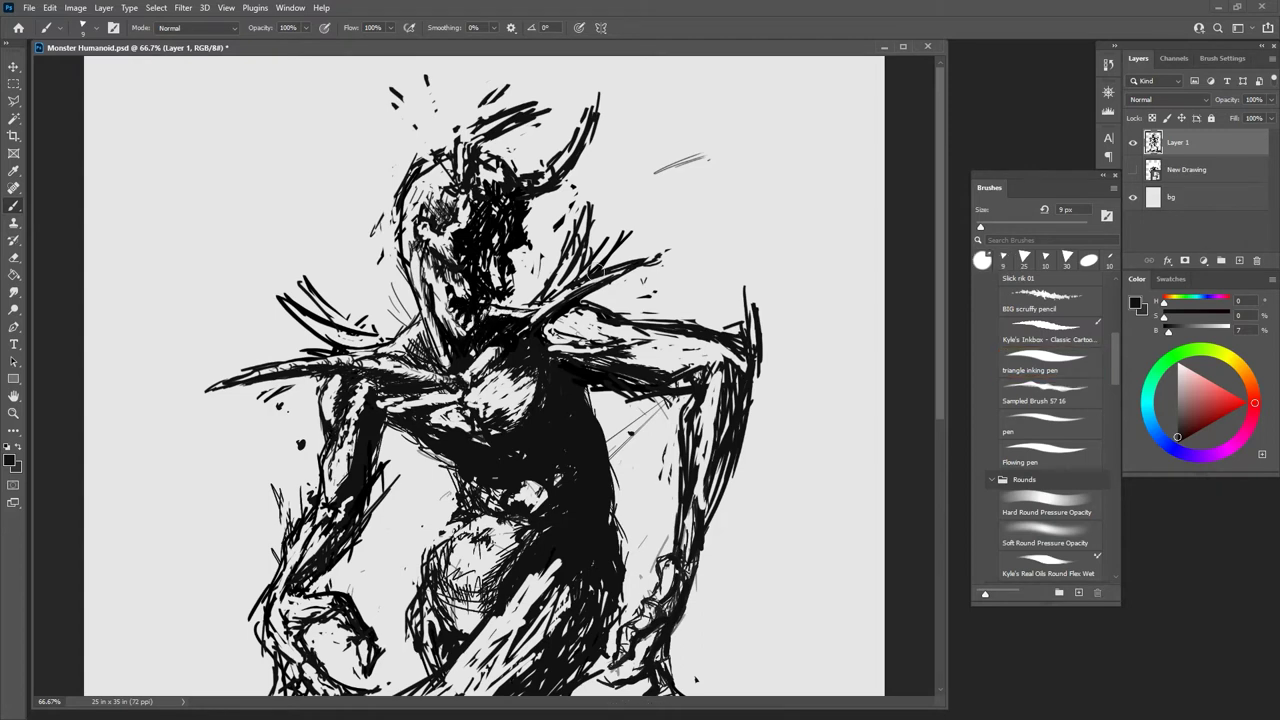
pyautogui.press('e')
pyautogui.press('e')
pyautogui.press('e')
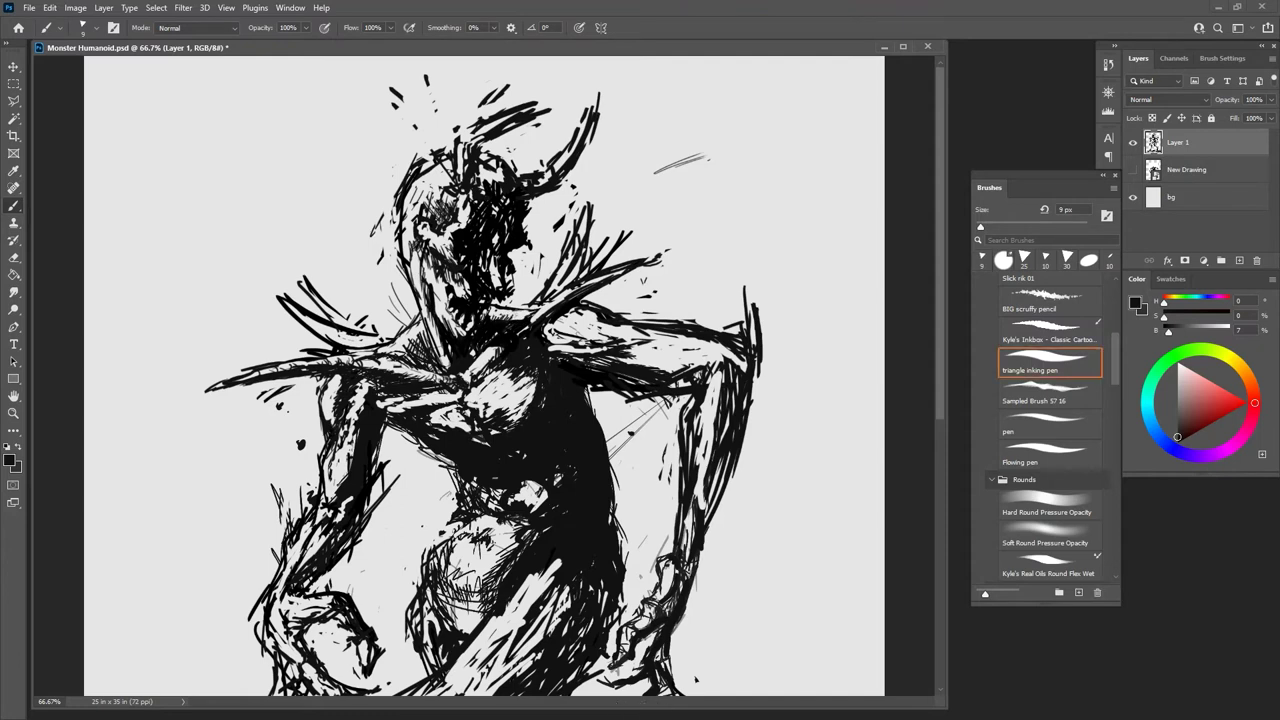
# Step: Refine the eye socket and brow with erased highlights and fine pen hatching
pyautogui.press('e')
pyautogui.moveTo(458, 236)
pyautogui.mouseDown()
pyautogui.moveTo(480, 248)
pyautogui.moveTo(446, 188)
pyautogui.moveTo(436, 206)
pyautogui.moveTo(447, 204)
pyautogui.mouseUp()
pyautogui.press('e')
pyautogui.press('e')
pyautogui.press('e')
pyautogui.press('e')
pyautogui.press('e')
pyautogui.press('e')
pyautogui.press('e')
# Step: Shape the base of the horn on the forehead with erased highlights and fine ink lines
pyautogui.moveTo(463, 151)
pyautogui.mouseDown()
pyautogui.moveTo(464, 192)
pyautogui.moveTo(480, 177)
pyautogui.mouseUp()
pyautogui.press('e')
pyautogui.press('e')
pyautogui.press('e')
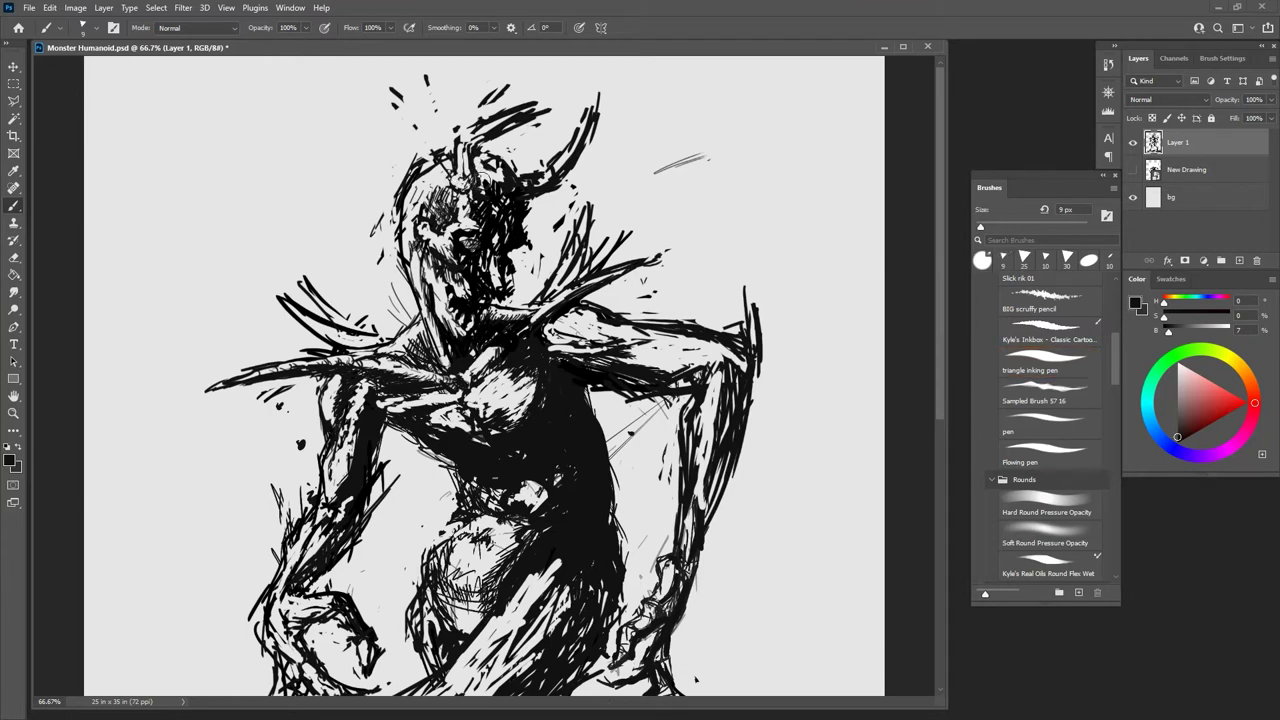
pyautogui.press('e')
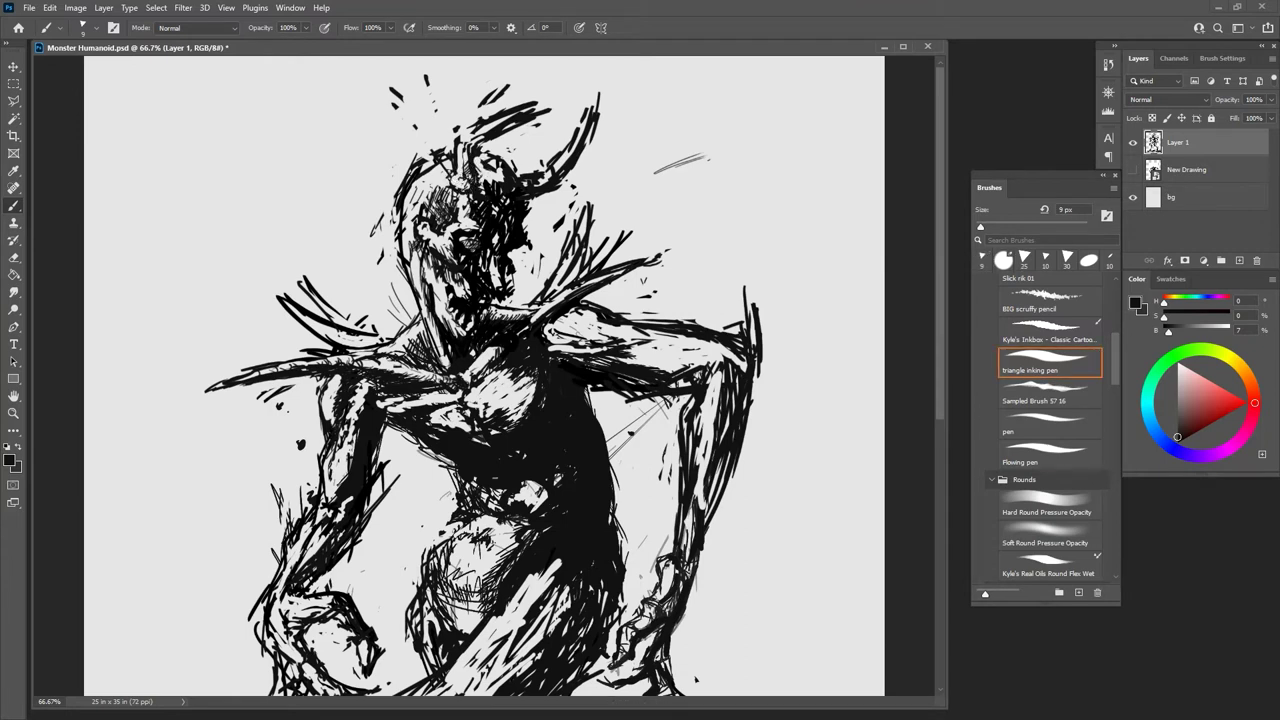
# Step: Redraw the swept-back front horn as a solid tapering form and erase the rough strokes around it
pyautogui.press('e')
pyautogui.press('e')
pyautogui.press('e')
pyautogui.moveTo(480, 120); pyautogui.dragTo(537, 100)
pyautogui.moveTo(516, 102)
pyautogui.mouseDown()
pyautogui.moveTo(548, 108)
pyautogui.moveTo(492, 146)
pyautogui.moveTo(528, 123)
pyautogui.mouseUp()
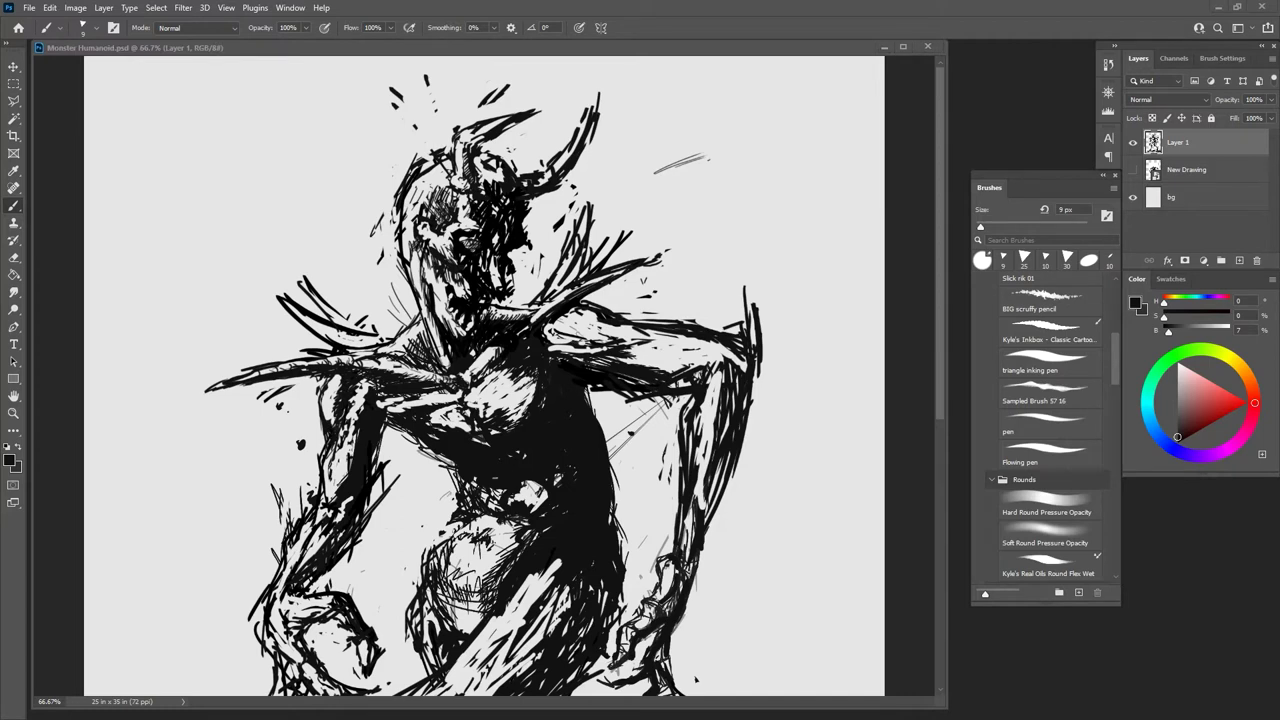
pyautogui.press('e')
pyautogui.press('e')
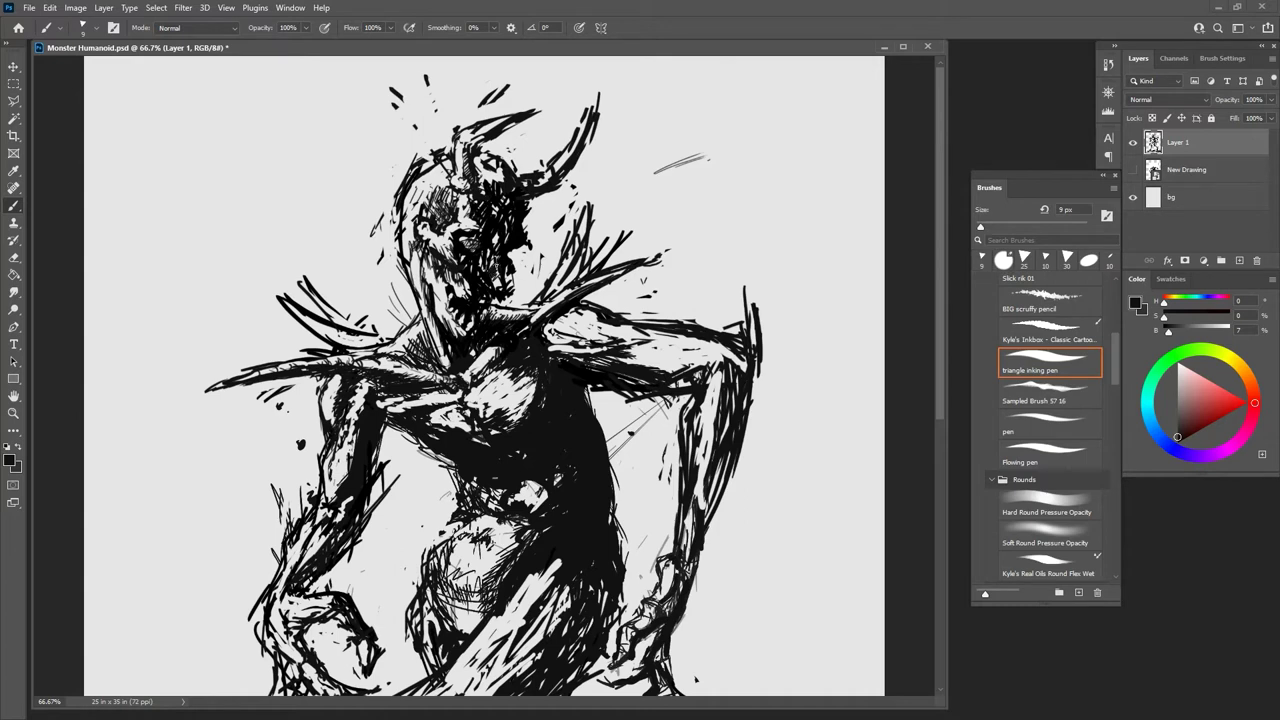
# Step: Carve light shapes out of the shadowed lower face around the cheek and mouth, touching up with the pen
pyautogui.press('e')
pyautogui.press('e')
pyautogui.press('e')
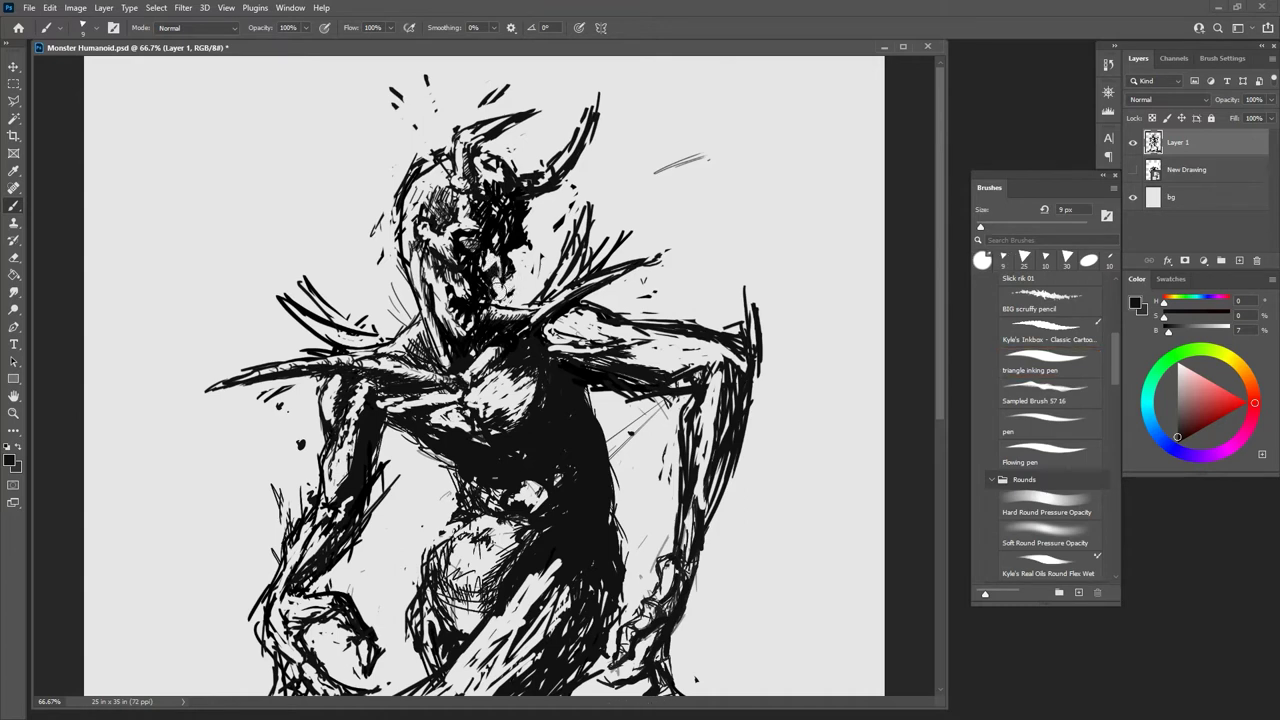
pyautogui.press('e')
pyautogui.press('e')
pyautogui.press('e')
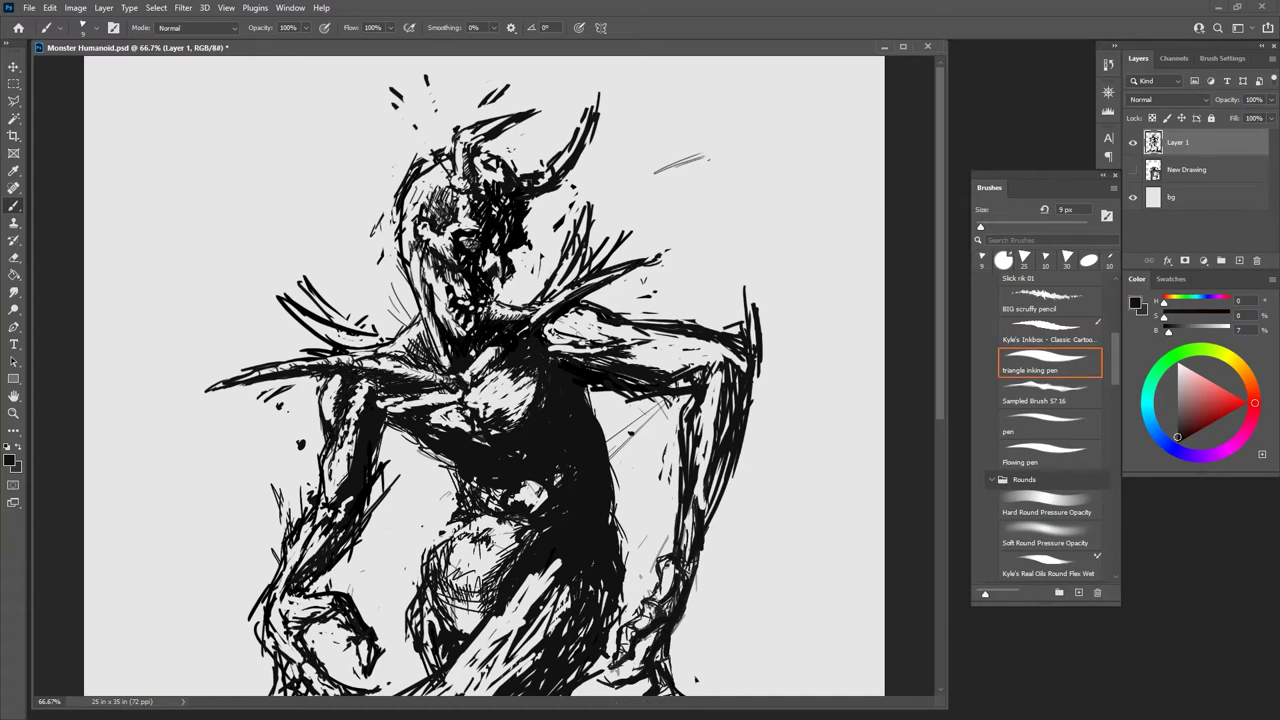
# Step: Define the bared teeth and rework the far edge of the jaw with pen and eraser
pyautogui.press('e')
pyautogui.press('e')
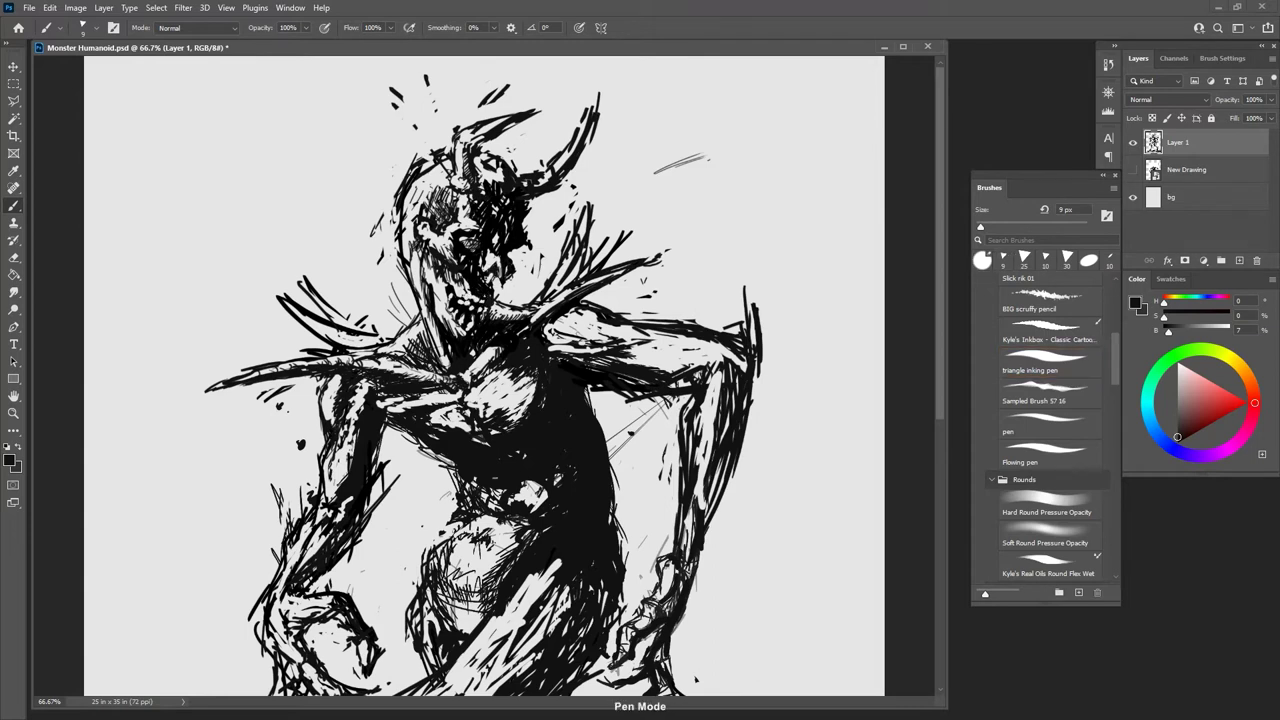
pyautogui.press('e')
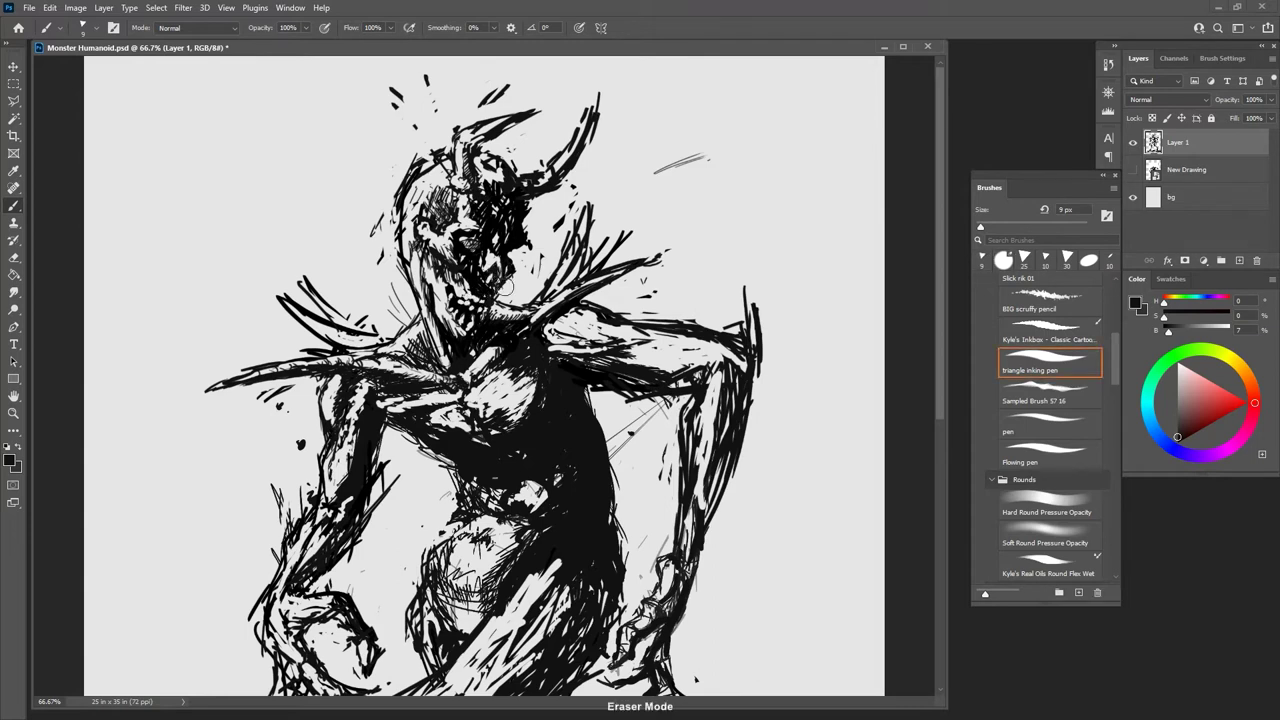
pyautogui.press('e')
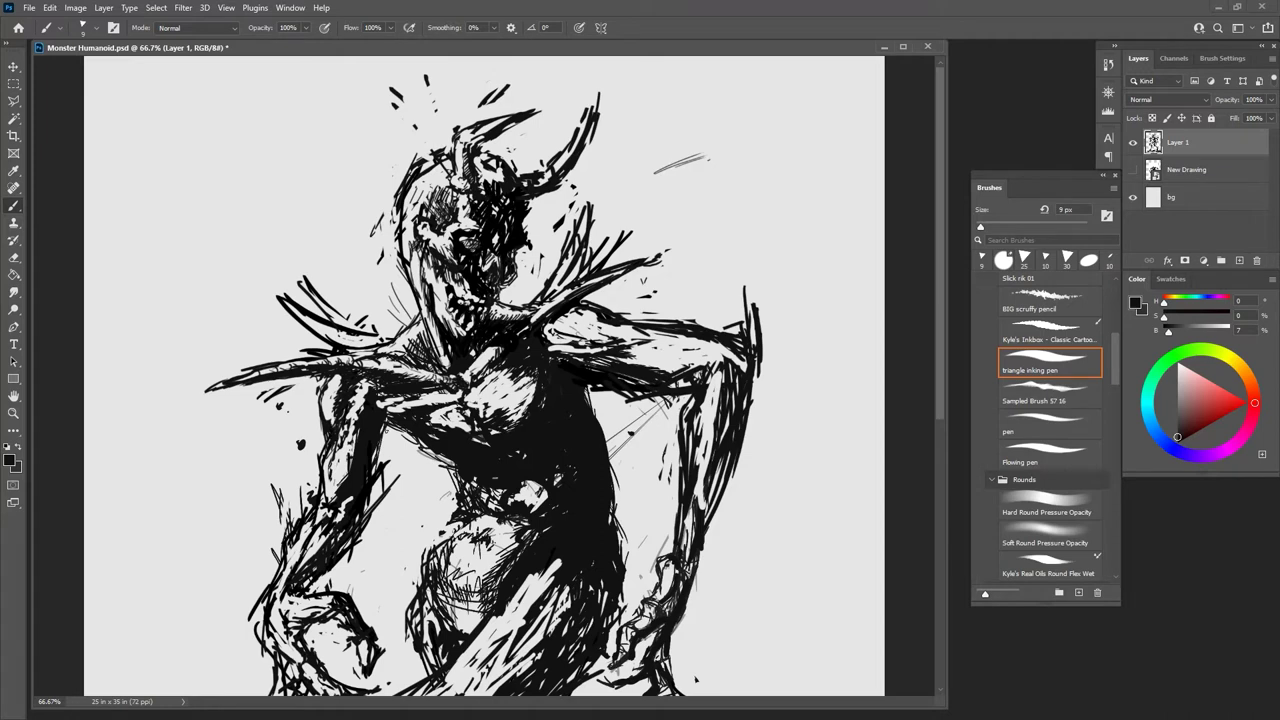
# Step: Clean up the rough outline at the back of the skull with alternating eraser and pen strokes
pyautogui.press('e')
pyautogui.press('e')
pyautogui.hotkey('ctrl', '-')
pyautogui.hotkey('ctrl', '-')
pyautogui.hotkey('ctrl', '-')
pyautogui.hotkey('ctrl', '+')
pyautogui.hotkey('ctrl', '+')
pyautogui.hotkey('ctrl', '+')
pyautogui.moveTo(410, 200)
pyautogui.mouseDown()
pyautogui.moveTo(410, 440)
pyautogui.moveTo(444, 208)
pyautogui.moveTo(404, 192)
pyautogui.moveTo(425, 170)
pyautogui.moveTo(402, 177)
pyautogui.mouseUp()
pyautogui.press('e')
pyautogui.press('b')
pyautogui.press('e')
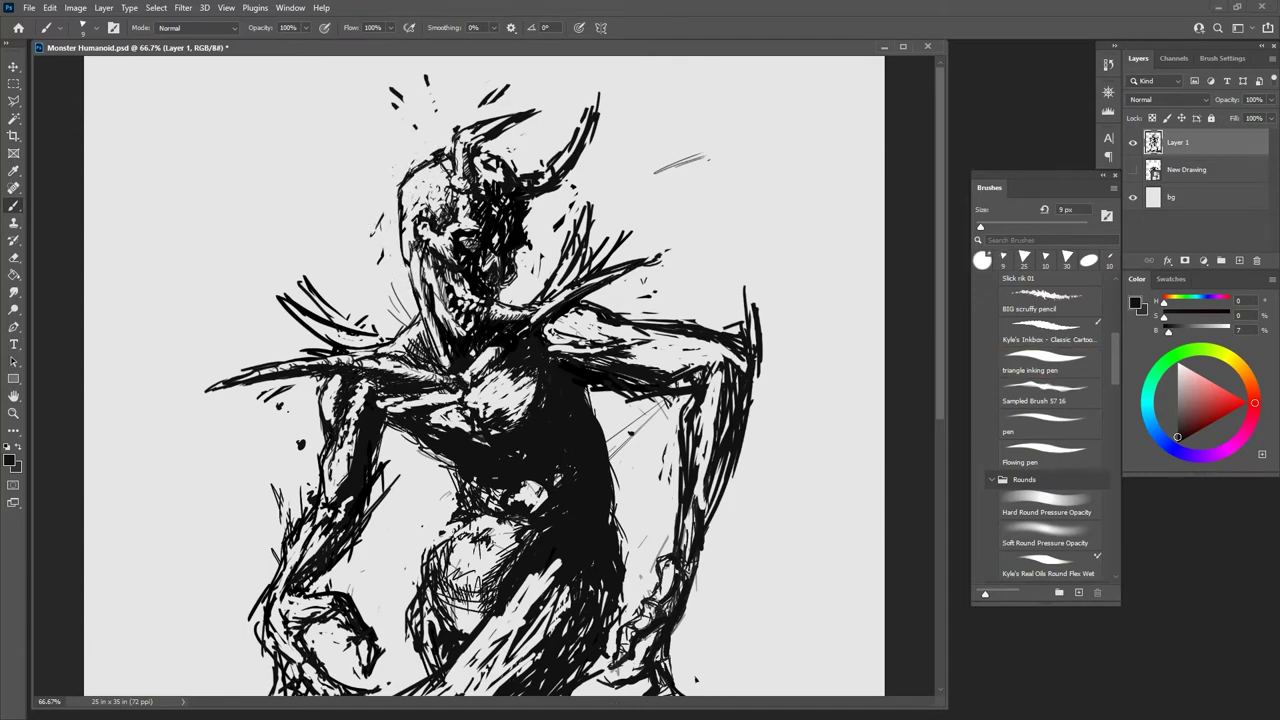
# Step: Redraw the rear contour of the skull and hatch the temple with the triangle inking pen
pyautogui.press('b')
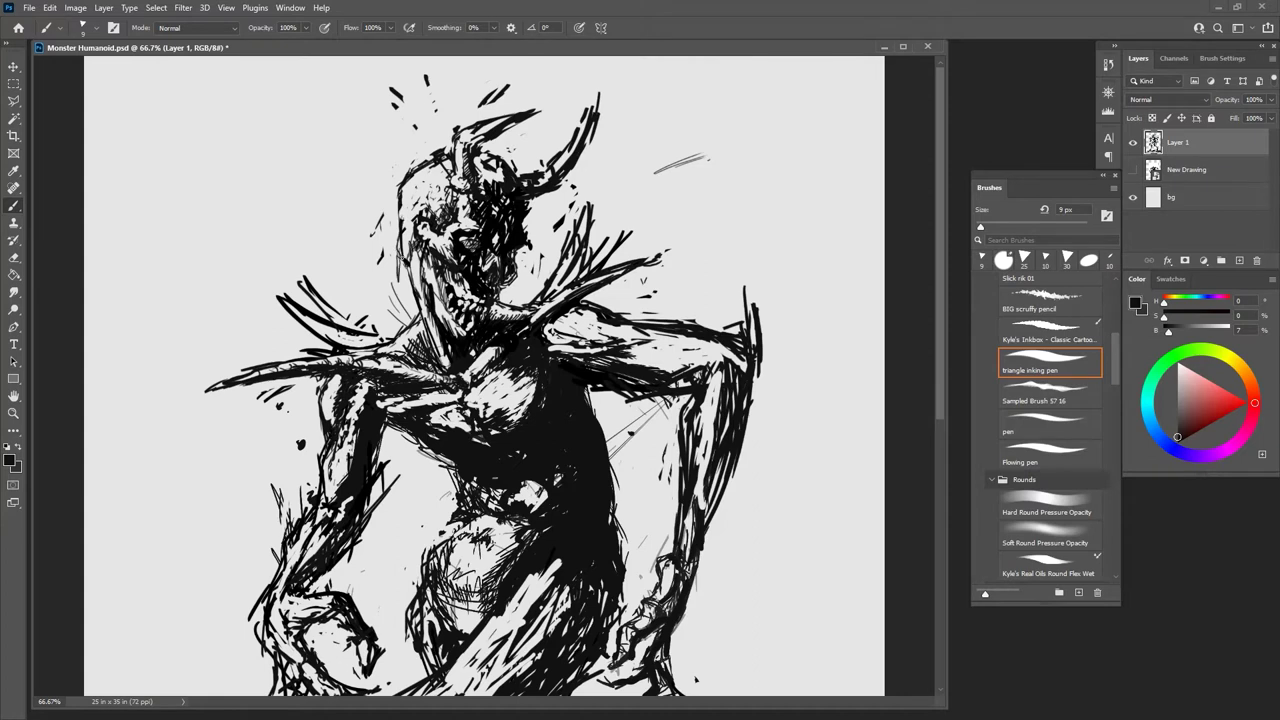
pyautogui.press('e')
pyautogui.press('b')
pyautogui.press('e')
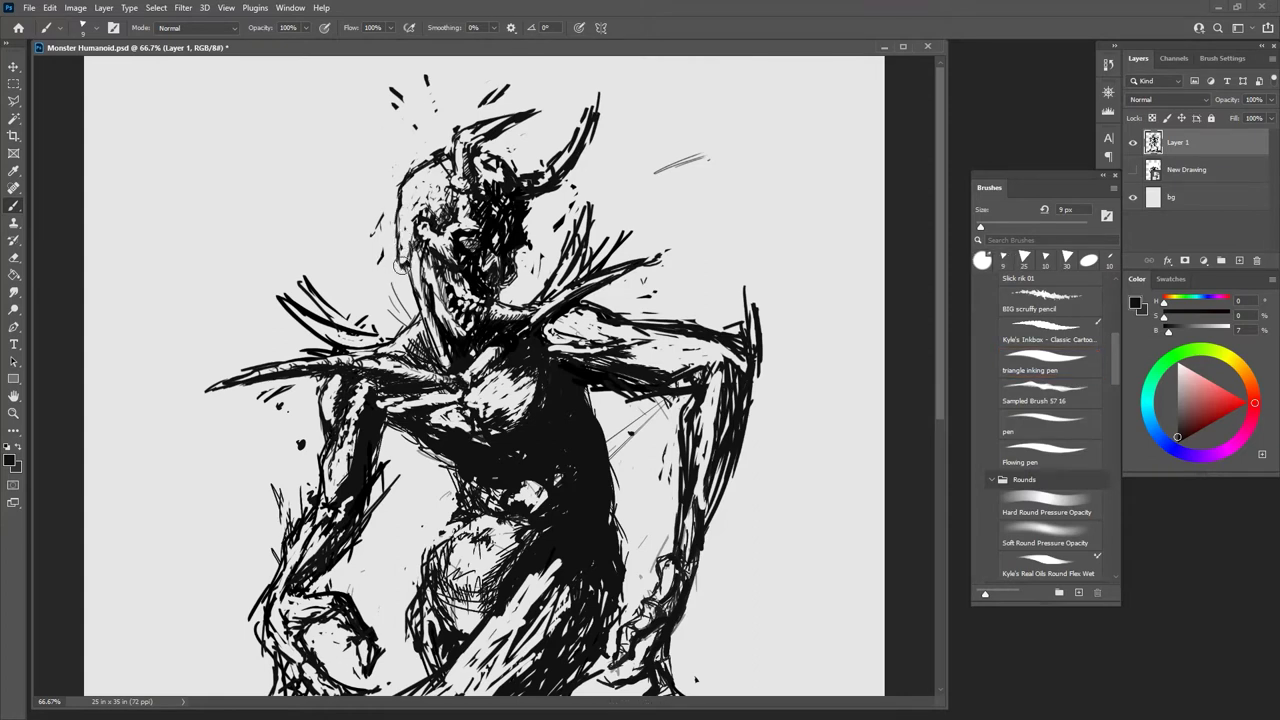
pyautogui.press('b')
pyautogui.moveTo(399, 182)
pyautogui.mouseDown()
pyautogui.moveTo(393, 211)
pyautogui.moveTo(412, 206)
pyautogui.mouseUp()
pyautogui.press('e')
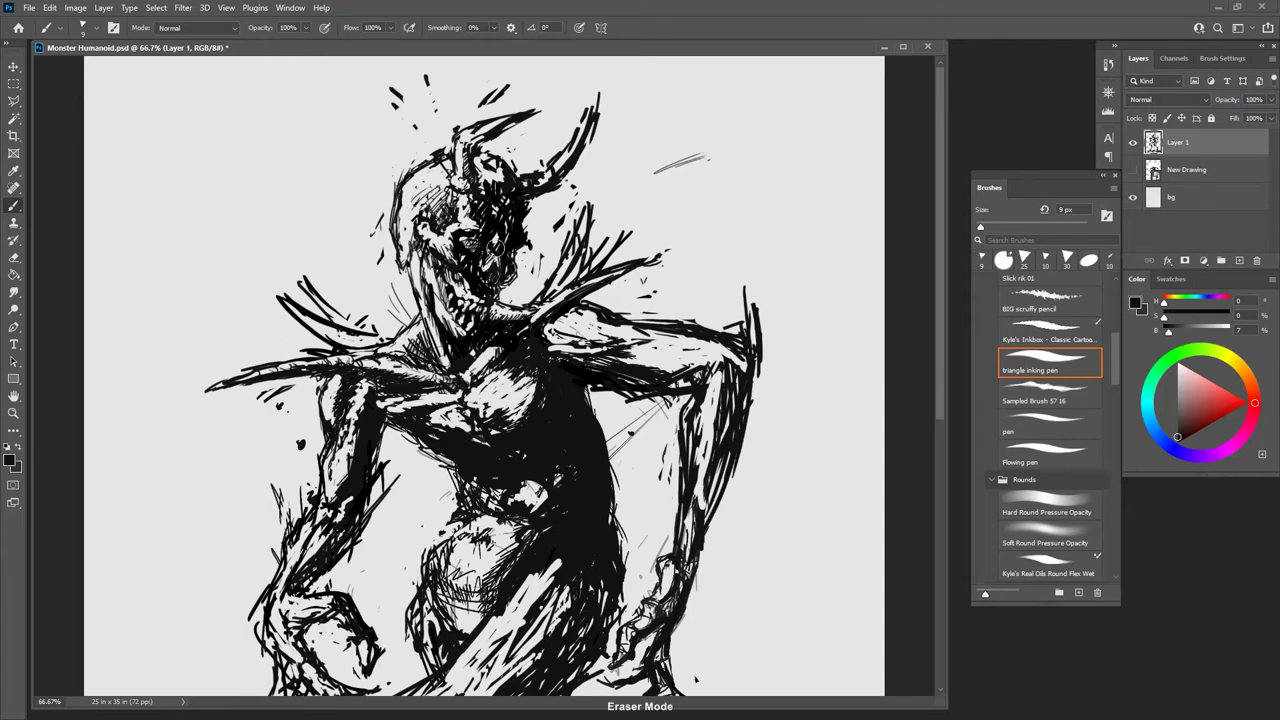
# Step: Shade the dark side of the face and carve light around the base of the front horn
pyautogui.press('b')
pyautogui.moveTo(490, 204); pyautogui.dragTo(500, 214)
pyautogui.moveTo(510, 198); pyautogui.dragTo(502, 228)
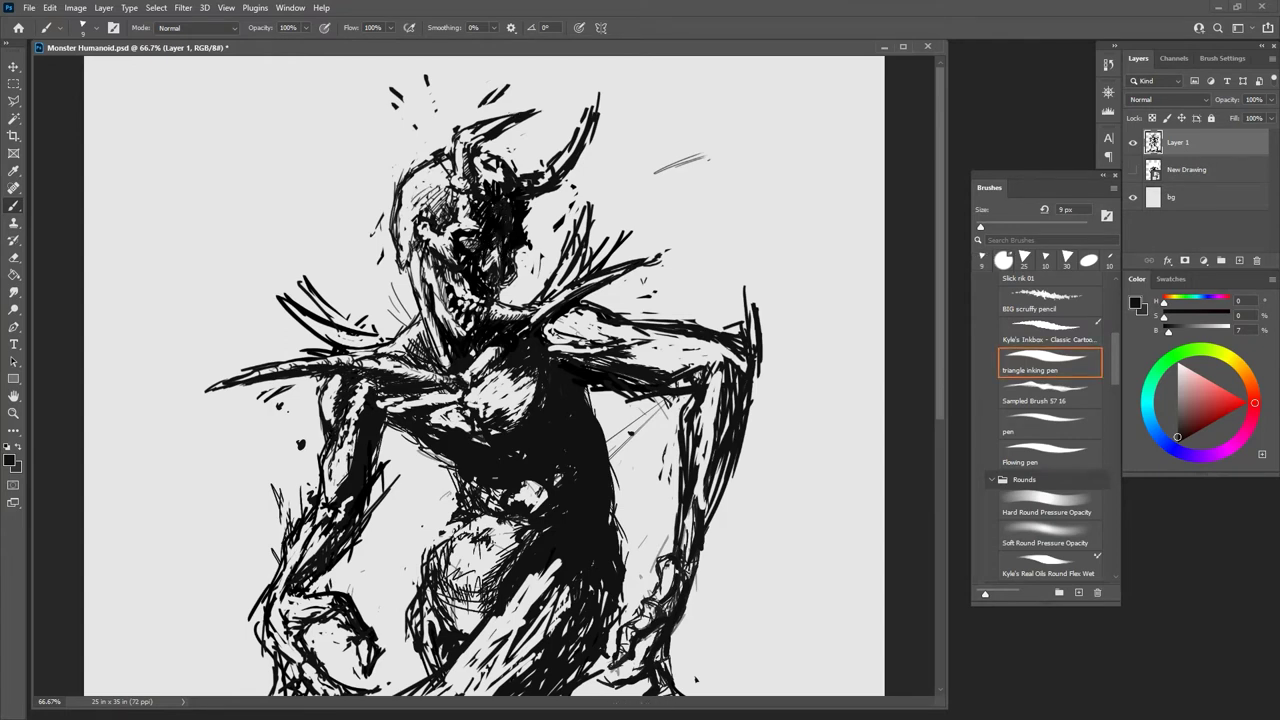
pyautogui.press('e')
pyautogui.press('b')
pyautogui.press('e')
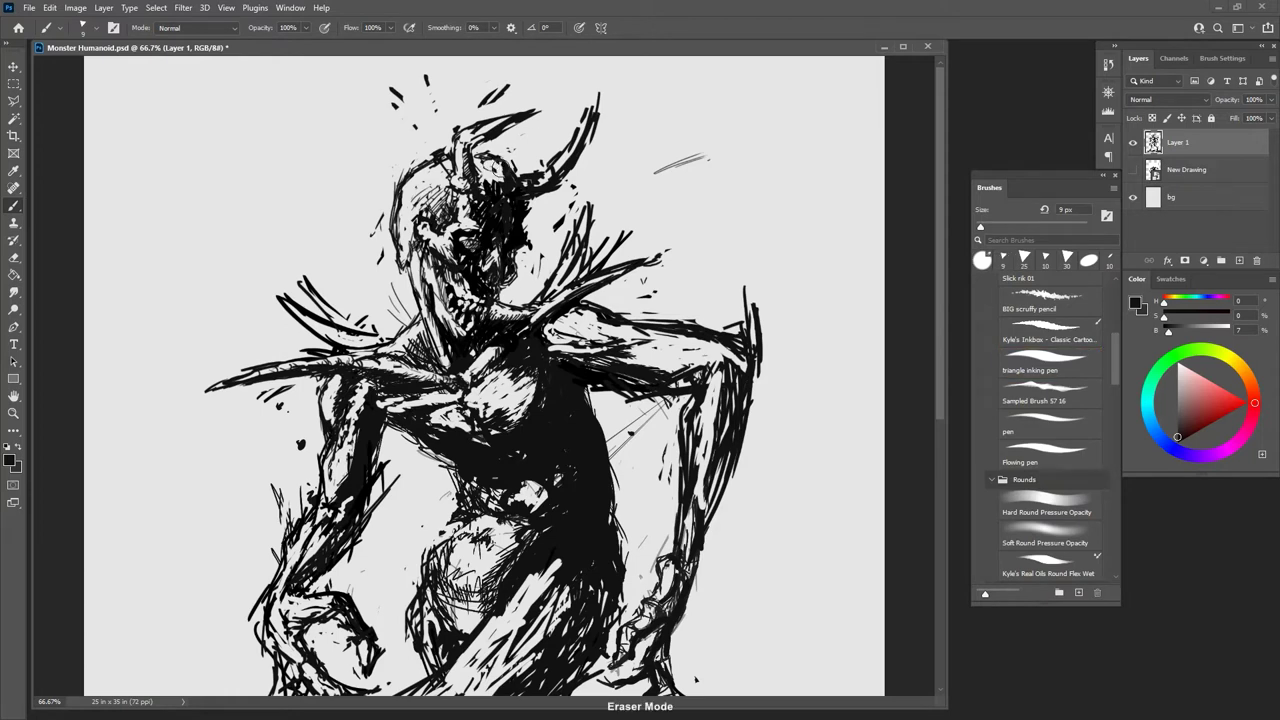
pyautogui.press('b')
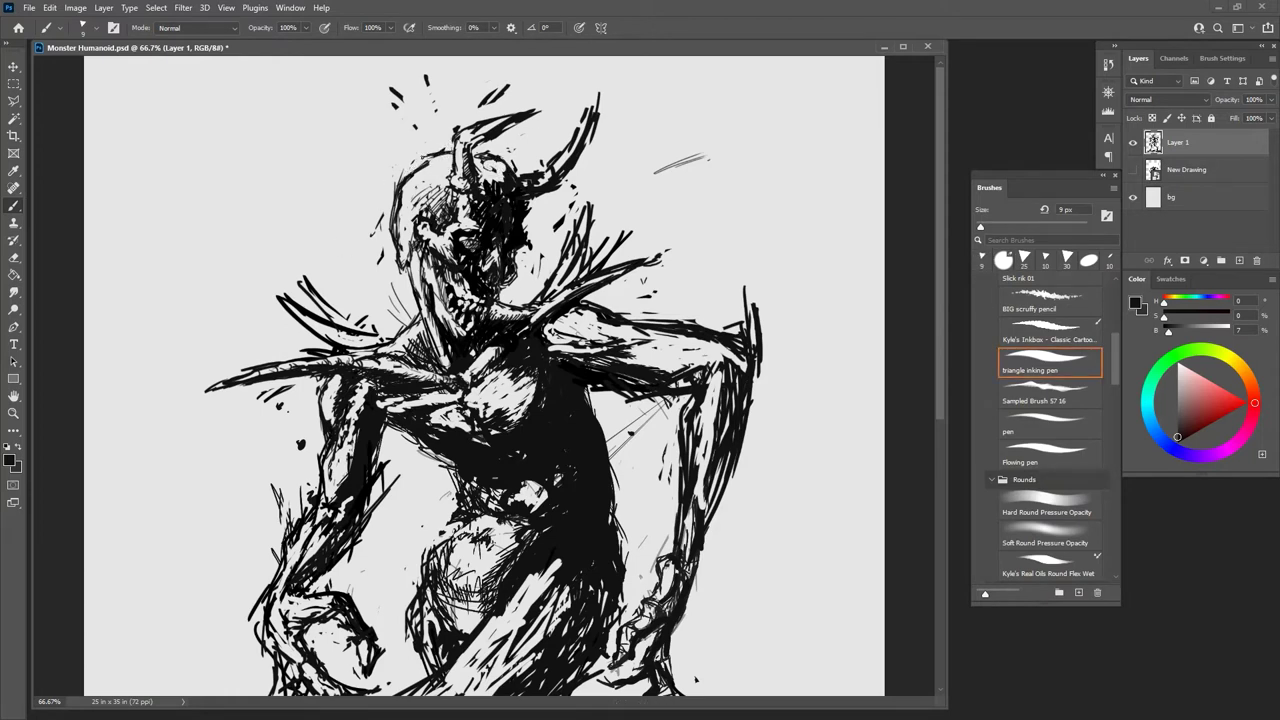
# Step: Reinforce the outline of the crown and cut highlights into the forehead and along the front horn
pyautogui.moveTo(405, 171); pyautogui.dragTo(439, 155)
pyautogui.press('e')
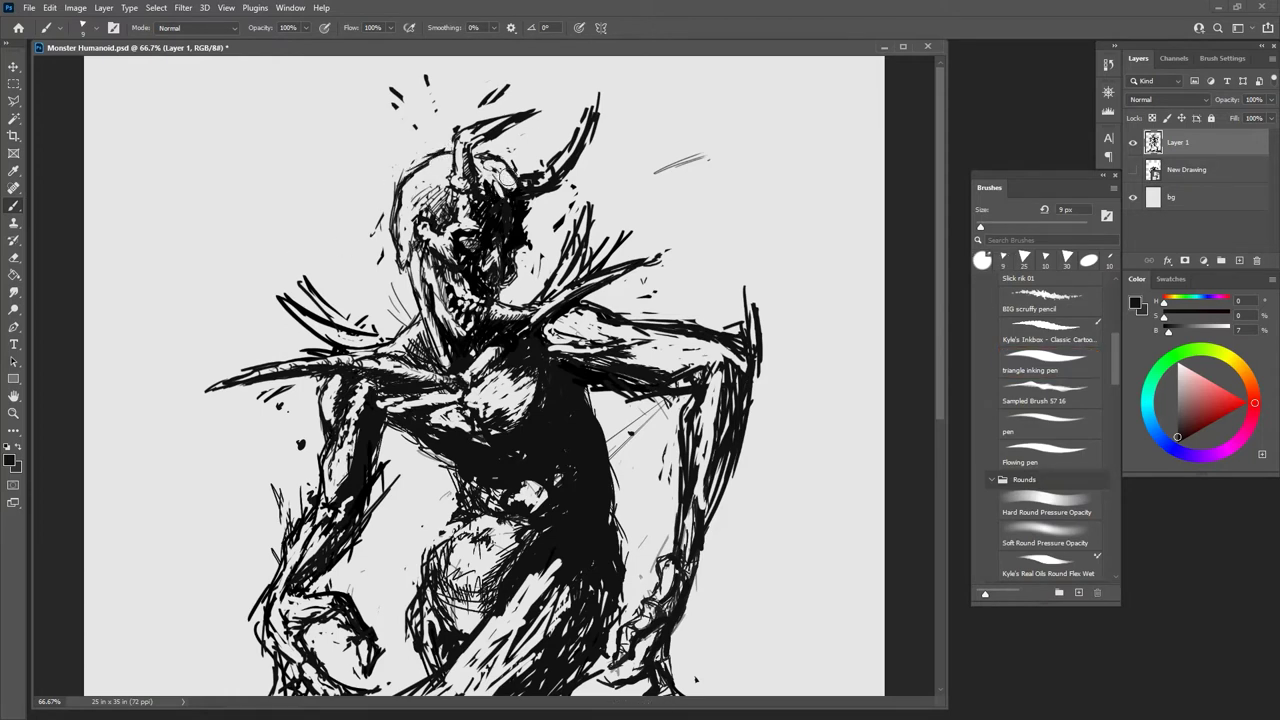
pyautogui.press('b')
pyautogui.press('e')
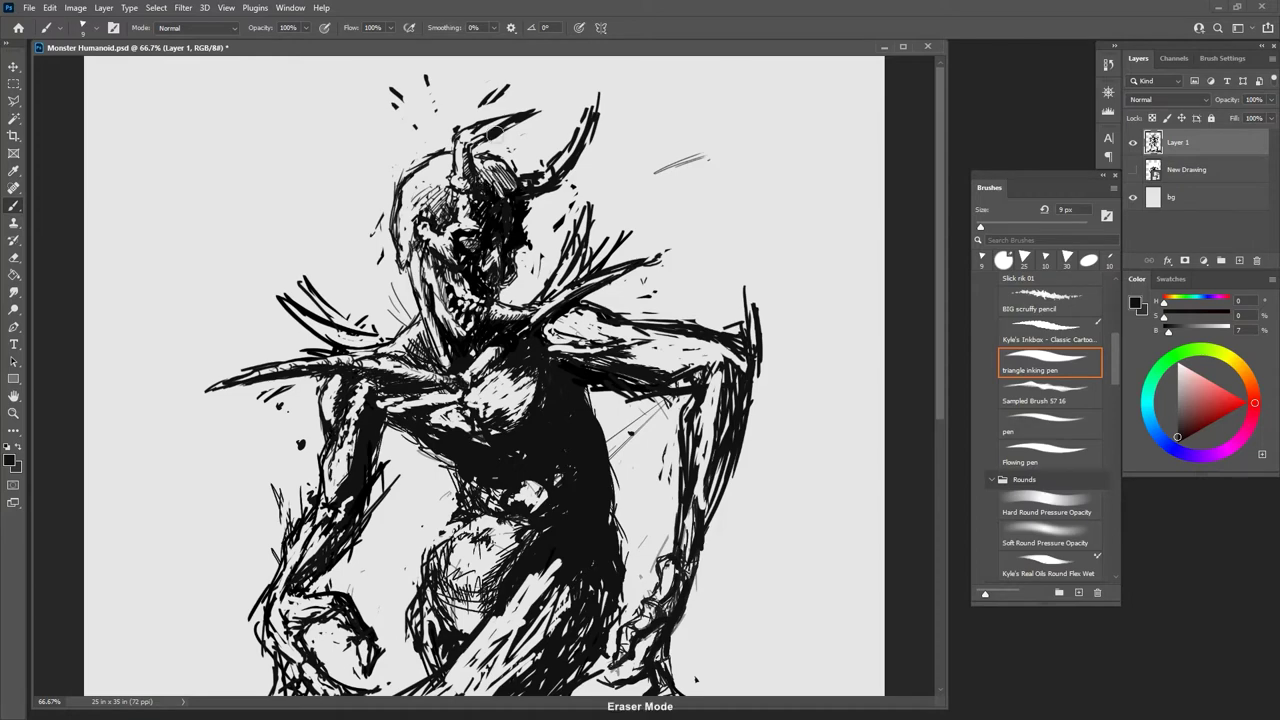
pyautogui.press('b')
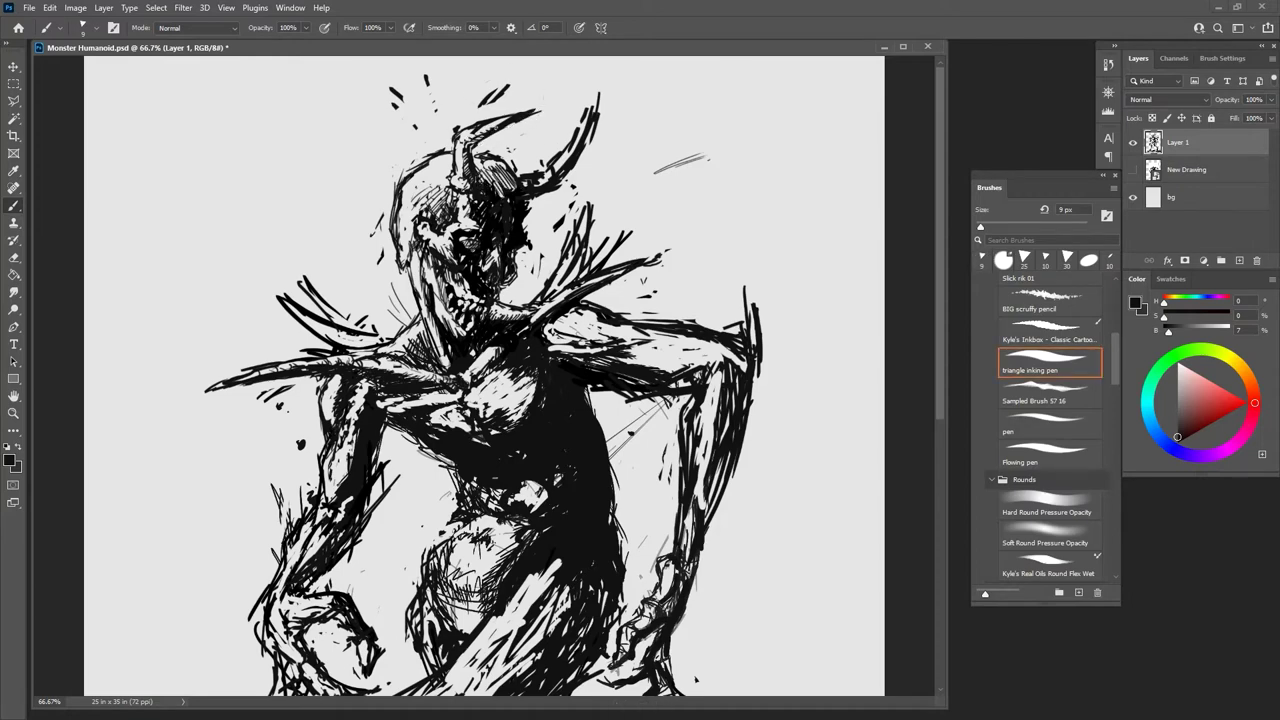
# Step: Erase light shapes into the far horn and trim the rough marks around its base and the head
pyautogui.hotkey('ctrl', '-')
pyautogui.hotkey('ctrl', '-')
pyautogui.hotkey('ctrl', '-')
pyautogui.hotkey('ctrl', '-')
pyautogui.hotkey('ctrl', '+')
pyautogui.hotkey('ctrl', '+')
pyautogui.hotkey('ctrl', '+')
pyautogui.hotkey('ctrl', '+')
pyautogui.hotkey('ctrl', '+')
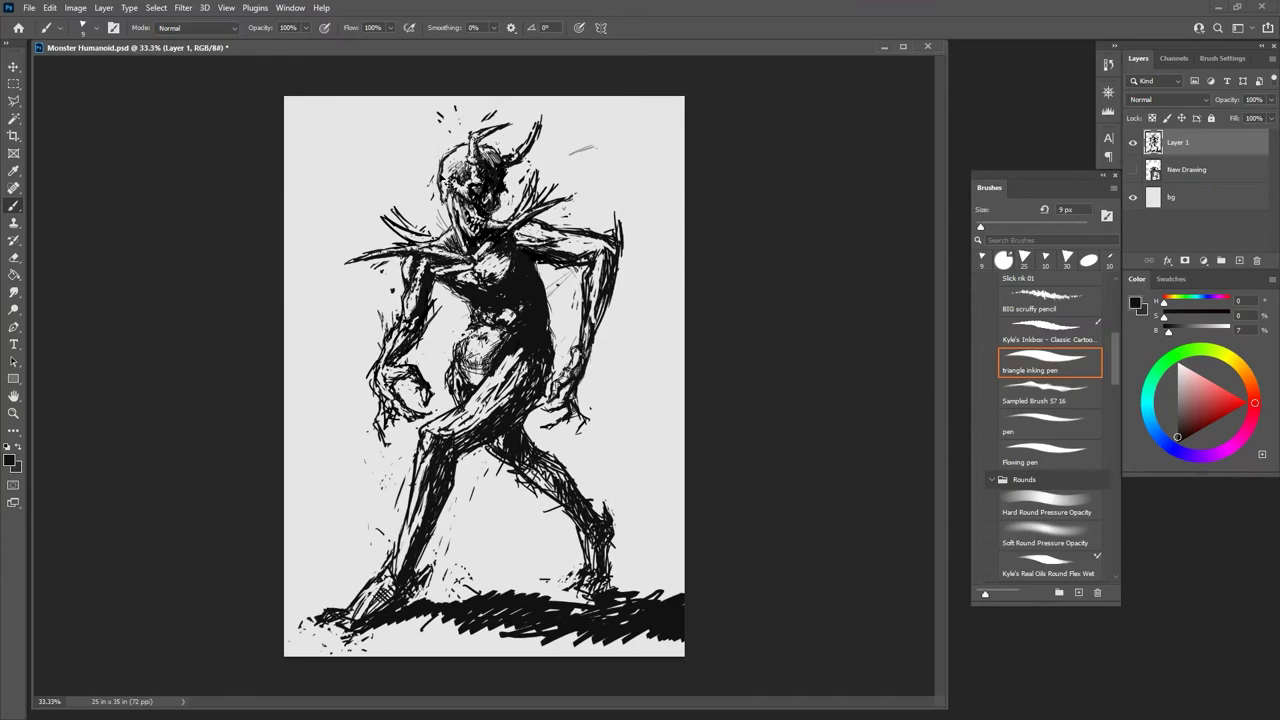
pyautogui.moveTo(606, 120)
pyautogui.mouseDown()
pyautogui.moveTo(545, 444)
pyautogui.moveTo(543, 380)
pyautogui.moveTo(472, 444)
pyautogui.mouseUp()
pyautogui.press('e')
pyautogui.moveTo(424, 265); pyautogui.dragTo(442, 260)
pyautogui.moveTo(458, 196); pyautogui.dragTo(403, 249)
pyautogui.press('b')
pyautogui.press('e')
pyautogui.moveTo(472, 194); pyautogui.dragTo(434, 239)
pyautogui.moveTo(500, 147)
pyautogui.mouseDown()
pyautogui.moveTo(454, 218)
pyautogui.moveTo(480, 162)
pyautogui.mouseUp()
pyautogui.press('b')
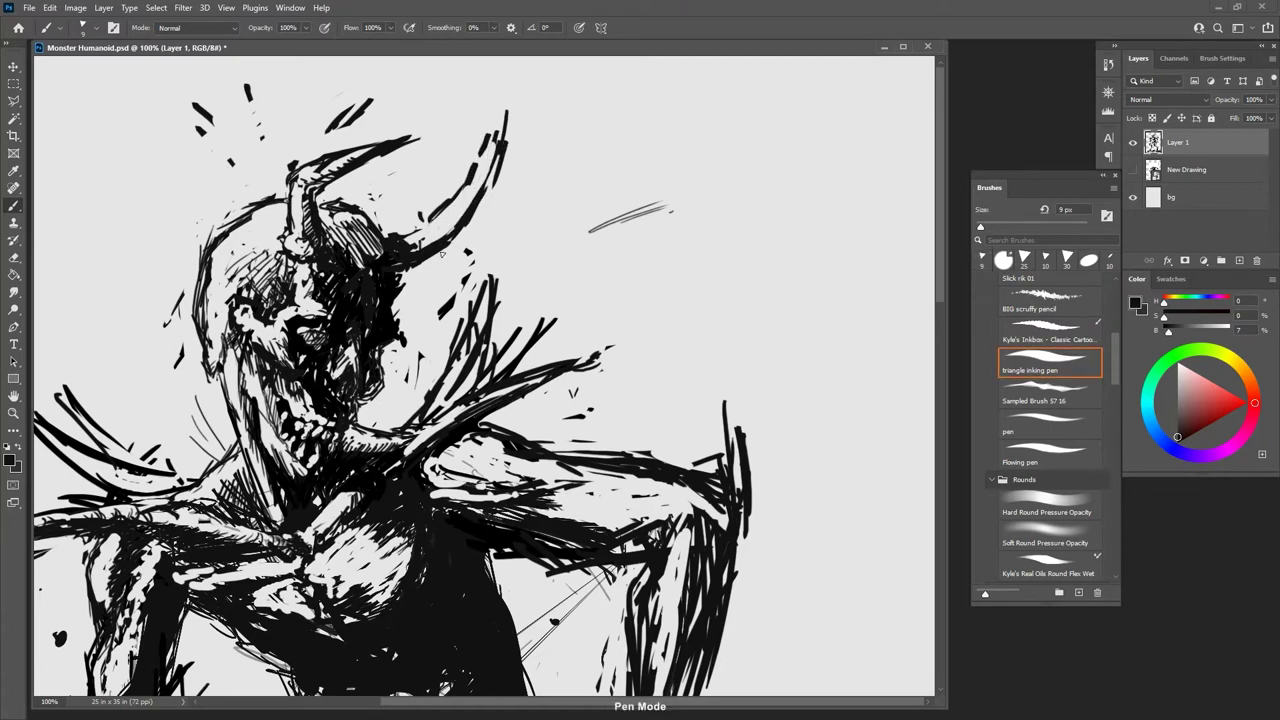
# Step: Ink curved hatching on the far horn's lower section and draw its contours up towards the tip
pyautogui.moveTo(416, 266); pyautogui.dragTo(458, 238)
pyautogui.moveTo(460, 240)
pyautogui.mouseDown()
pyautogui.moveTo(491, 168)
pyautogui.moveTo(453, 228)
pyautogui.moveTo(436, 230)
pyautogui.mouseUp()
pyautogui.moveTo(428, 244); pyautogui.dragTo(451, 217)
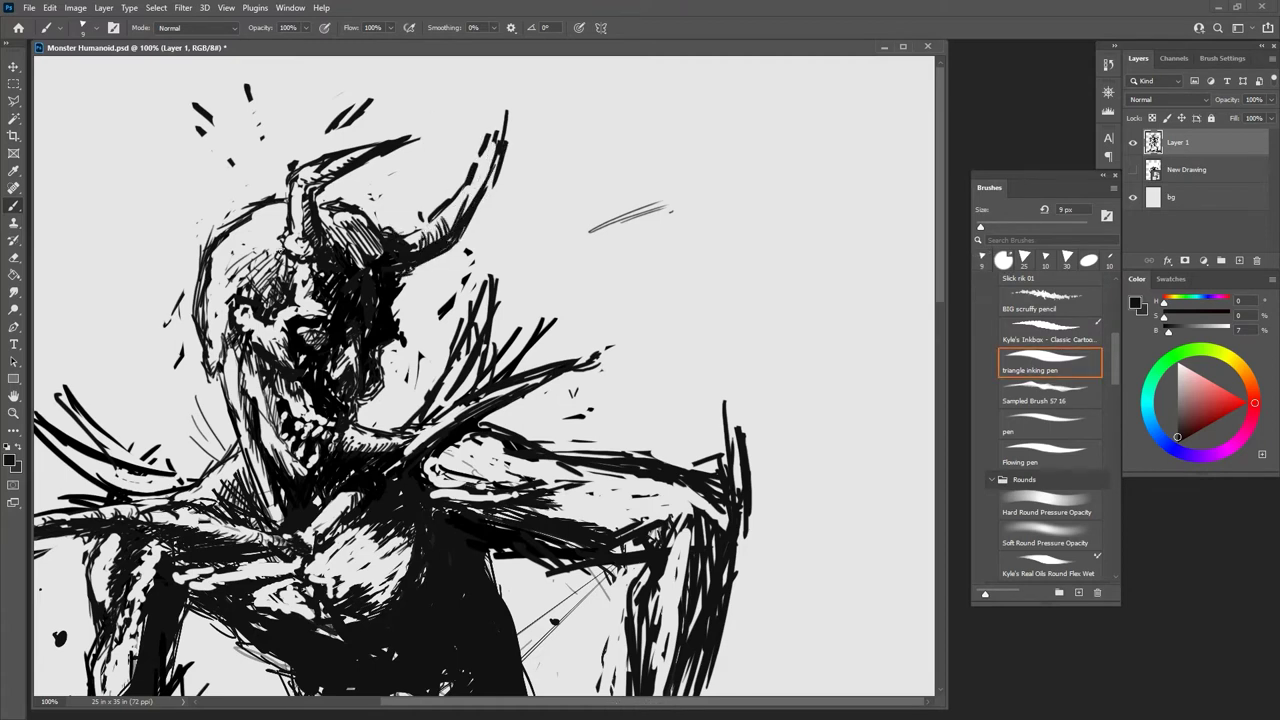
pyautogui.moveTo(285, 246); pyautogui.dragTo(298, 254)
pyautogui.moveTo(298, 257); pyautogui.dragTo(310, 249)
pyautogui.moveTo(398, 232); pyautogui.dragTo(438, 218)
pyautogui.moveTo(448, 199); pyautogui.dragTo(477, 130)
pyautogui.moveTo(481, 187); pyautogui.dragTo(497, 120)
pyautogui.moveTo(491, 140)
pyautogui.mouseDown()
pyautogui.moveTo(504, 106)
pyautogui.moveTo(498, 180)
pyautogui.moveTo(475, 160)
pyautogui.moveTo(459, 198)
pyautogui.mouseUp()
# Step: Shade the upper part of the far horn and clean its end into a sharp, solid tip
pyautogui.press('e')
pyautogui.press('b')
pyautogui.moveTo(471, 172); pyautogui.dragTo(449, 198)
pyautogui.moveTo(474, 184); pyautogui.dragTo(469, 205)
pyautogui.moveTo(491, 157); pyautogui.dragTo(473, 191)
pyautogui.moveTo(501, 135); pyautogui.dragTo(491, 165)
pyautogui.press('e')
pyautogui.moveTo(510, 118)
pyautogui.mouseDown()
pyautogui.moveTo(502, 164)
pyautogui.moveTo(502, 112)
pyautogui.mouseUp()
pyautogui.press('b')
pyautogui.press('e')
pyautogui.press('b')
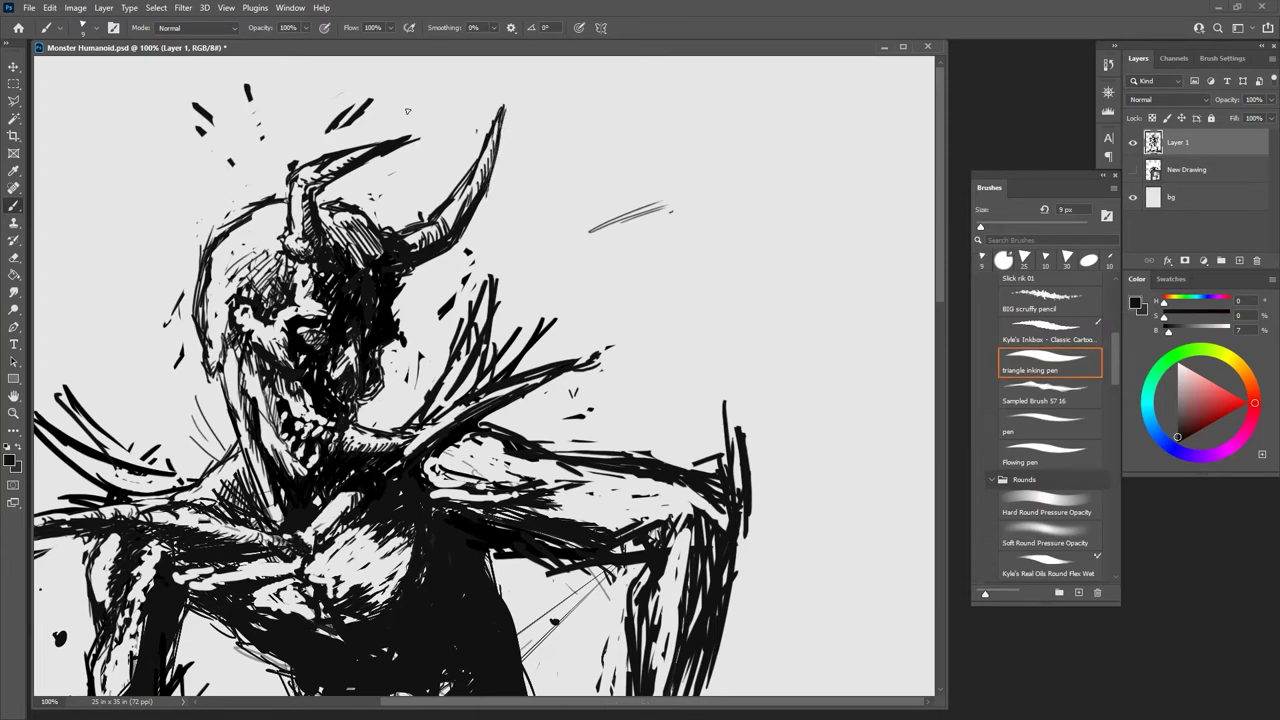
# Step: Extend the front horn's tip with fine ink lines and slim its shape with the eraser
pyautogui.moveTo(411, 137); pyautogui.dragTo(424, 129)
pyautogui.moveTo(360, 147)
pyautogui.mouseDown()
pyautogui.moveTo(428, 127)
pyautogui.moveTo(407, 138)
pyautogui.mouseUp()
pyautogui.press('e')
pyautogui.moveTo(411, 139); pyautogui.dragTo(370, 156)
pyautogui.press('b')
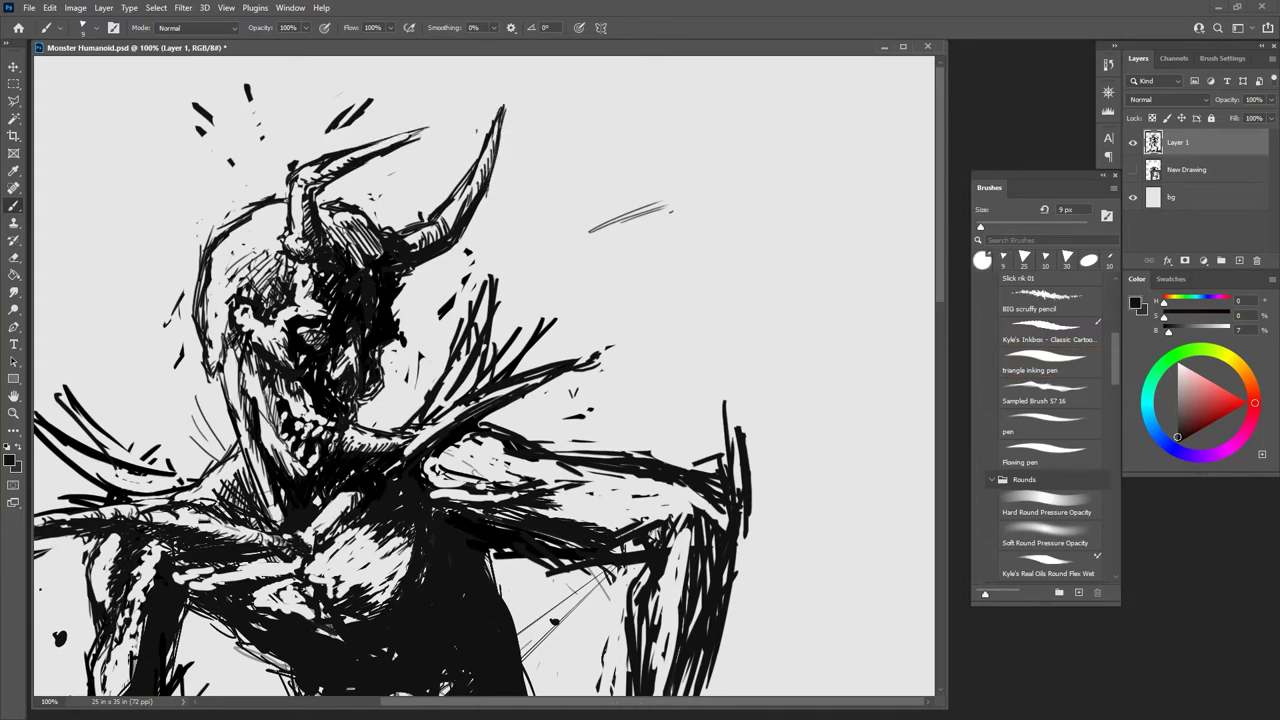
# Step: Hatch the back of the skull and the temple down towards the ear with fine pen strokes
pyautogui.moveTo(538, 455)
pyautogui.mouseDown()
pyautogui.moveTo(600, 357)
pyautogui.moveTo(609, 379)
pyautogui.mouseUp()
pyautogui.moveTo(307, 209); pyautogui.dragTo(290, 234)
pyautogui.moveTo(286, 204); pyautogui.dragTo(272, 258)
pyautogui.moveTo(298, 233)
pyautogui.mouseDown()
pyautogui.moveTo(275, 284)
pyautogui.moveTo(302, 293)
pyautogui.mouseUp()
pyautogui.moveTo(302, 290); pyautogui.dragTo(318, 346)
# Step: Add short shading strokes to the neck and collar area beneath the jaw
pyautogui.moveTo(410, 361); pyautogui.dragTo(431, 379)
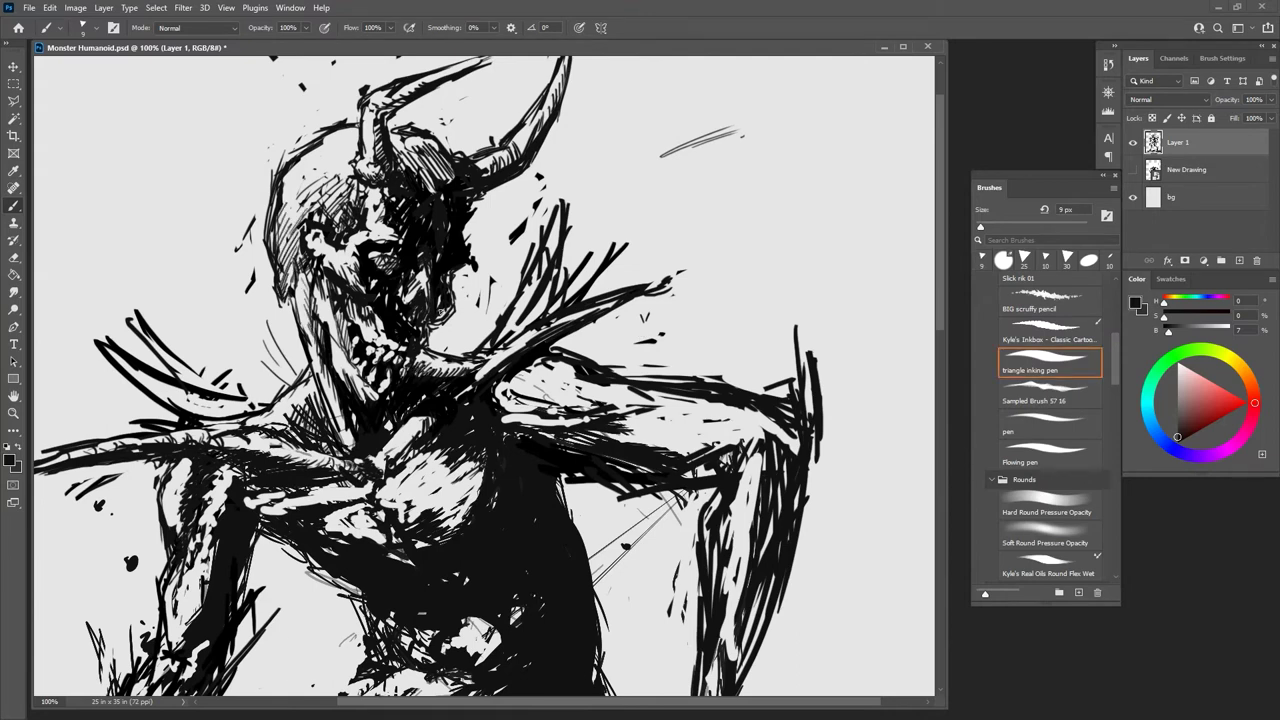
pyautogui.press('e')
pyautogui.press('b')
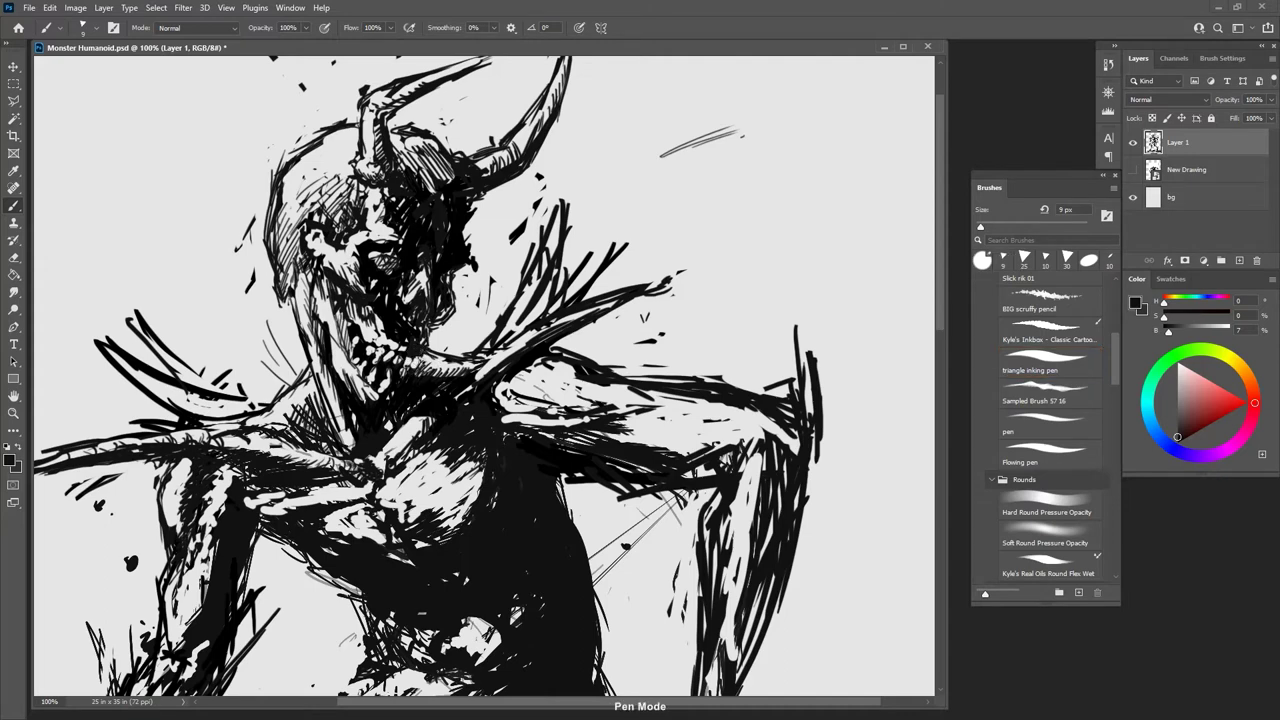
pyautogui.moveTo(427, 357); pyautogui.dragTo(435, 367)
pyautogui.moveTo(430, 358); pyautogui.dragTo(442, 376)
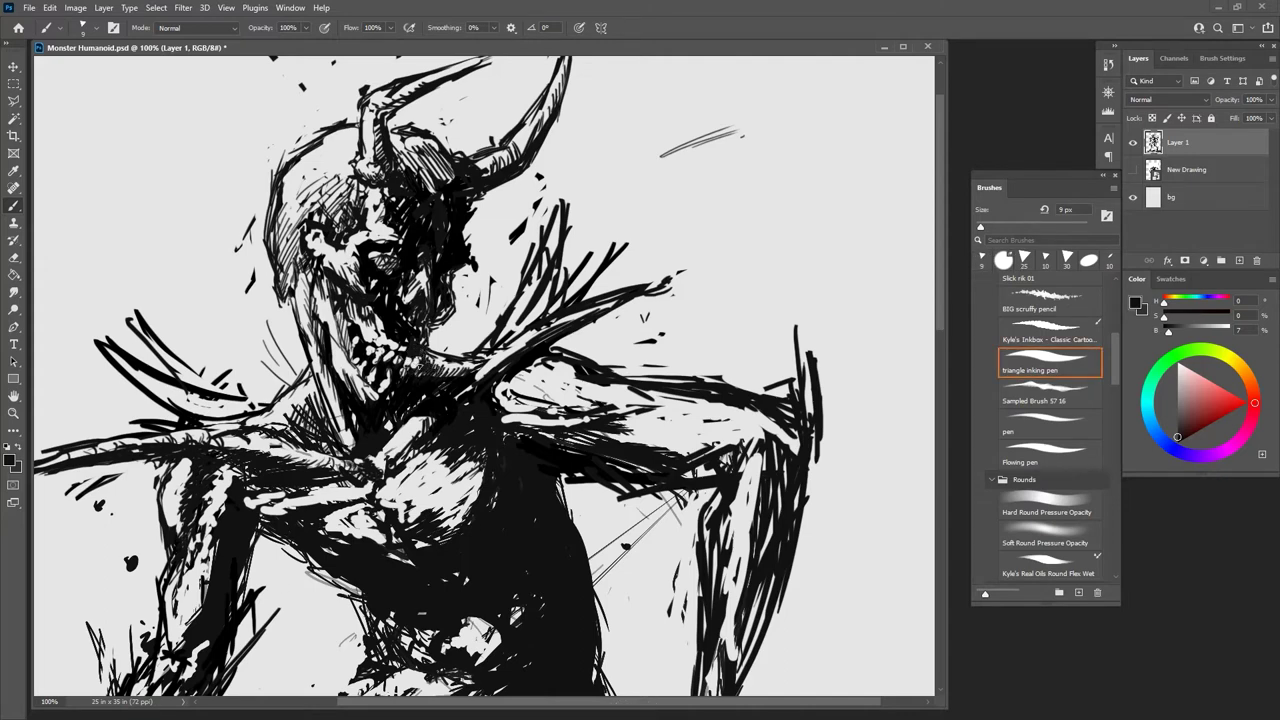
# Step: Refine the lower jaw and the collar below it with alternating erased highlights and ink strokes
pyautogui.press('e')
pyautogui.press('b')
pyautogui.press('e')
pyautogui.press('b')
pyautogui.press('e')
pyautogui.moveTo(374, 384)
pyautogui.mouseDown()
pyautogui.moveTo(410, 412)
pyautogui.moveTo(372, 410)
pyautogui.moveTo(370, 327)
pyautogui.moveTo(369, 360)
pyautogui.moveTo(310, 364)
pyautogui.mouseUp()
pyautogui.press('b')
pyautogui.press('e')
pyautogui.press('b')
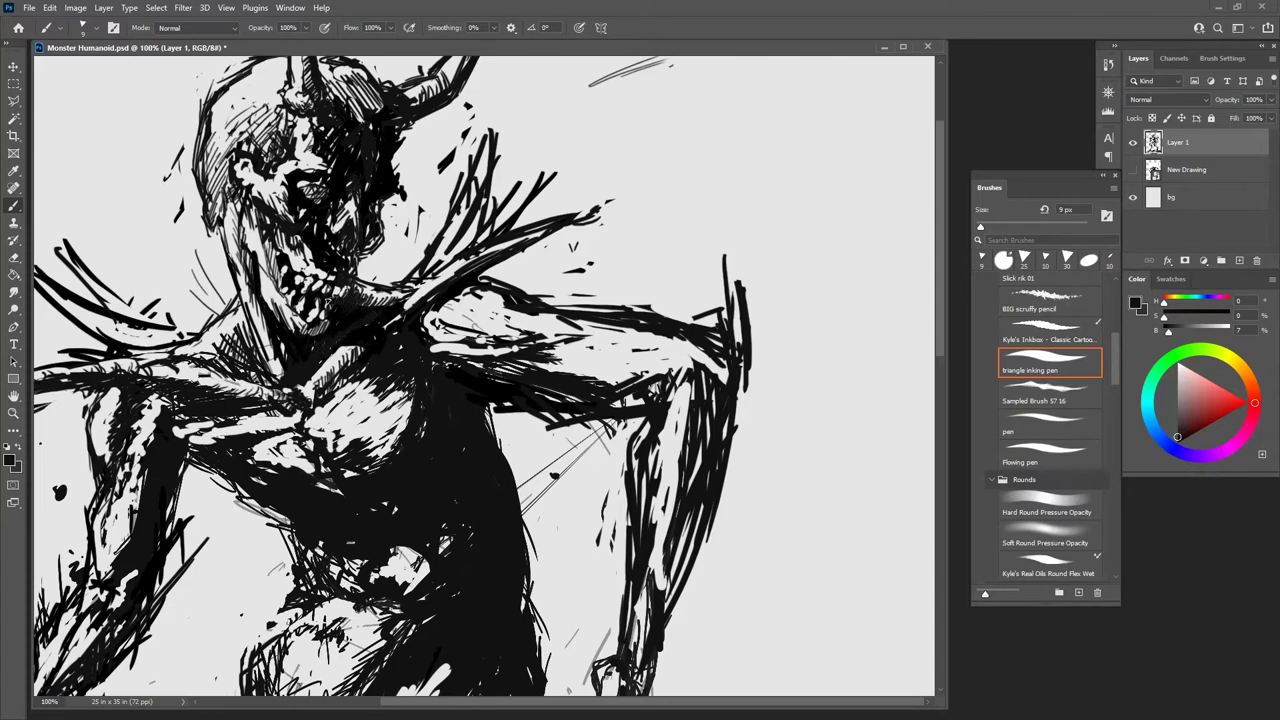
# Step: Erase the thick strokes of the far shoulder's long spike down to a slim, light shape
pyautogui.press('e')
pyautogui.moveTo(437, 291)
pyautogui.mouseDown()
pyautogui.moveTo(466, 266)
pyautogui.moveTo(407, 306)
pyautogui.moveTo(431, 296)
pyautogui.mouseUp()
pyautogui.press('b')
pyautogui.press('e')
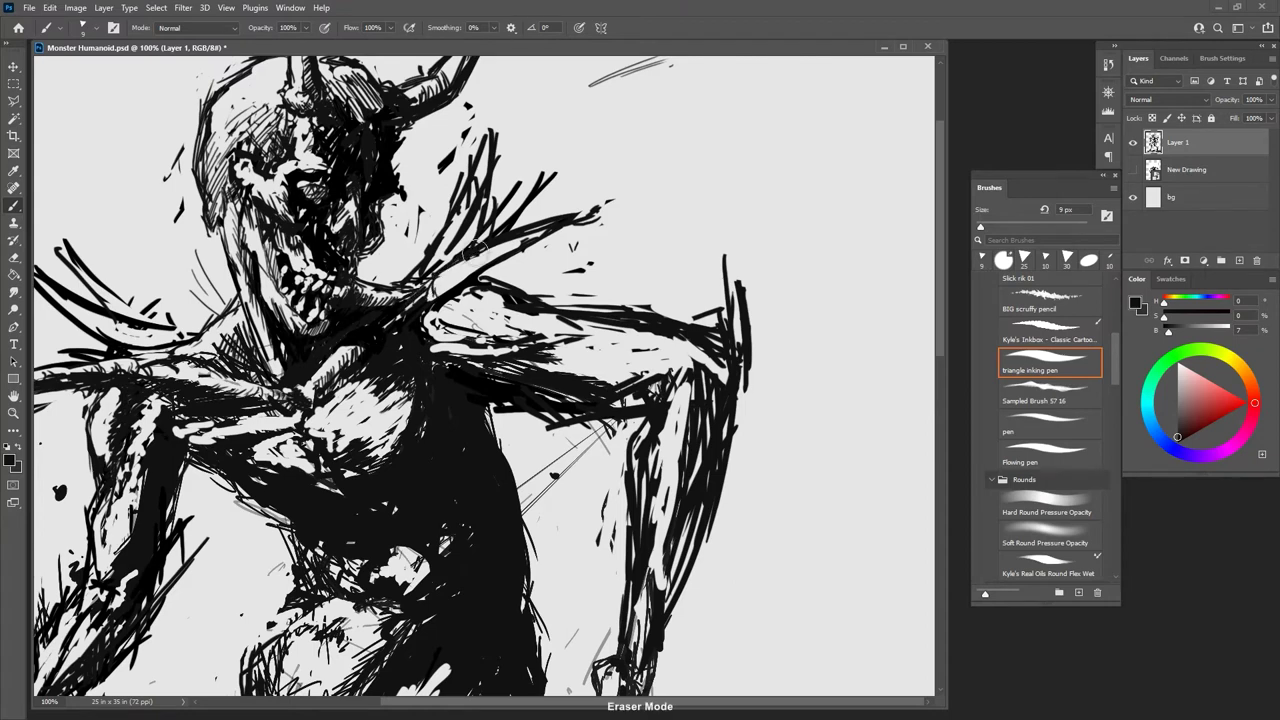
pyautogui.moveTo(468, 252)
pyautogui.mouseDown()
pyautogui.moveTo(540, 215)
pyautogui.moveTo(605, 205)
pyautogui.moveTo(574, 217)
pyautogui.mouseUp()
pyautogui.press('b')
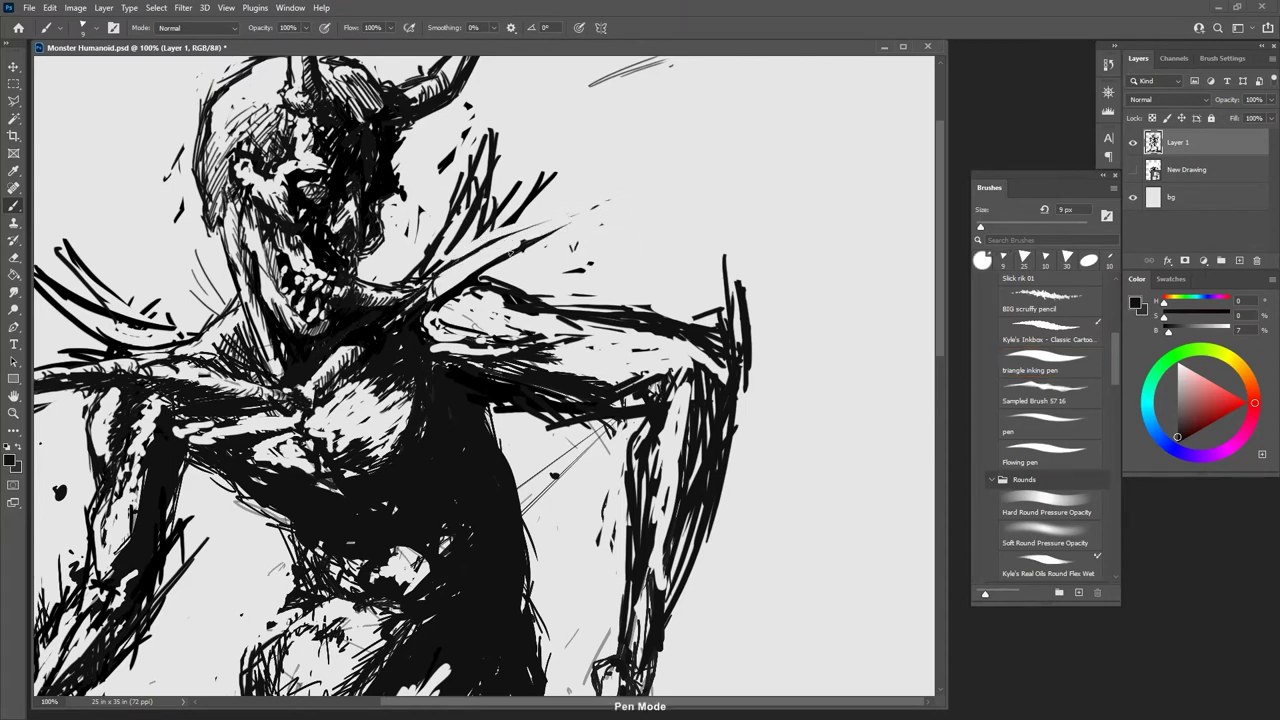
# Step: Redraw the far shoulder's long spike as a tapering horn with curved ridges along its length
pyautogui.moveTo(438, 290)
pyautogui.mouseDown()
pyautogui.moveTo(457, 272)
pyautogui.moveTo(424, 300)
pyautogui.moveTo(474, 275)
pyautogui.moveTo(464, 278)
pyautogui.mouseUp()
pyautogui.press('e')
pyautogui.press('b')
pyautogui.moveTo(456, 277)
pyautogui.mouseDown()
pyautogui.moveTo(438, 292)
pyautogui.moveTo(456, 275)
pyautogui.mouseUp()
pyautogui.moveTo(472, 262); pyautogui.dragTo(490, 254)
pyautogui.moveTo(442, 282); pyautogui.dragTo(573, 216)
pyautogui.moveTo(553, 231); pyautogui.dragTo(590, 222)
pyautogui.press('e')
pyautogui.press('b')
pyautogui.moveTo(502, 242); pyautogui.dragTo(537, 234)
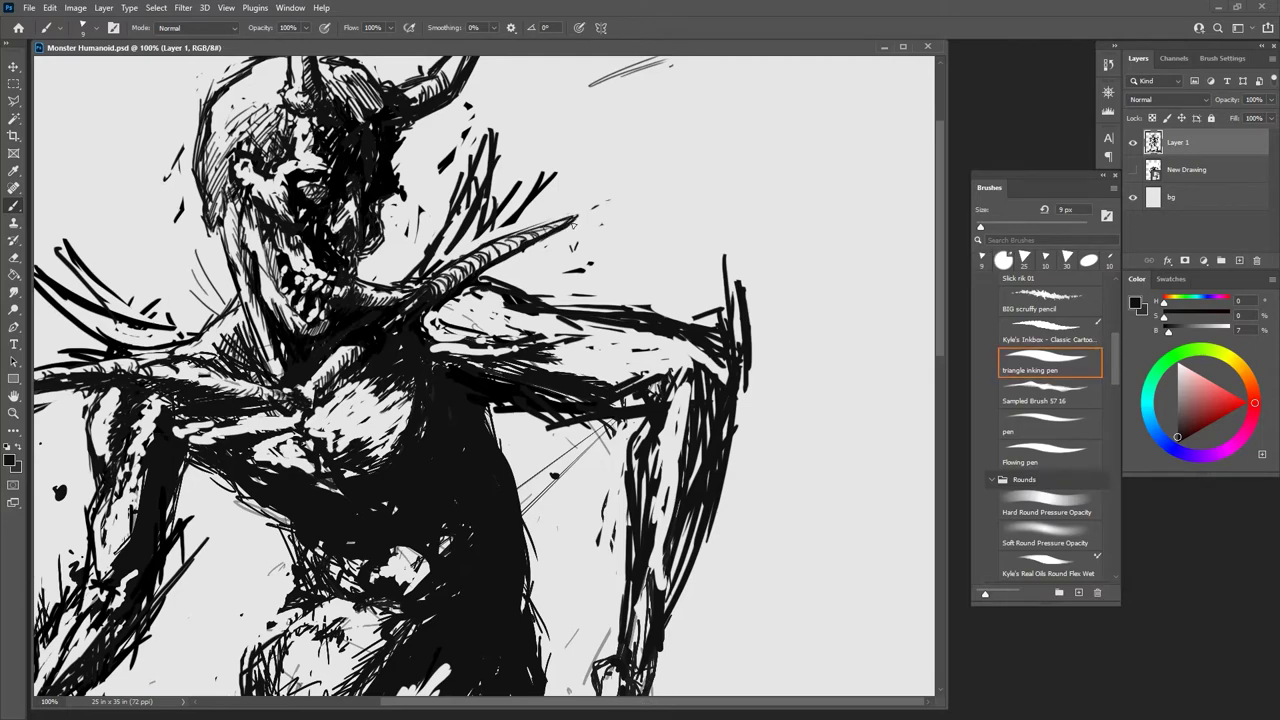
# Step: Erase the loose strokes behind the far shoulder and shape them into a single upright spike
pyautogui.hotkey('ctrl', '-')
pyautogui.hotkey('ctrl', '-')
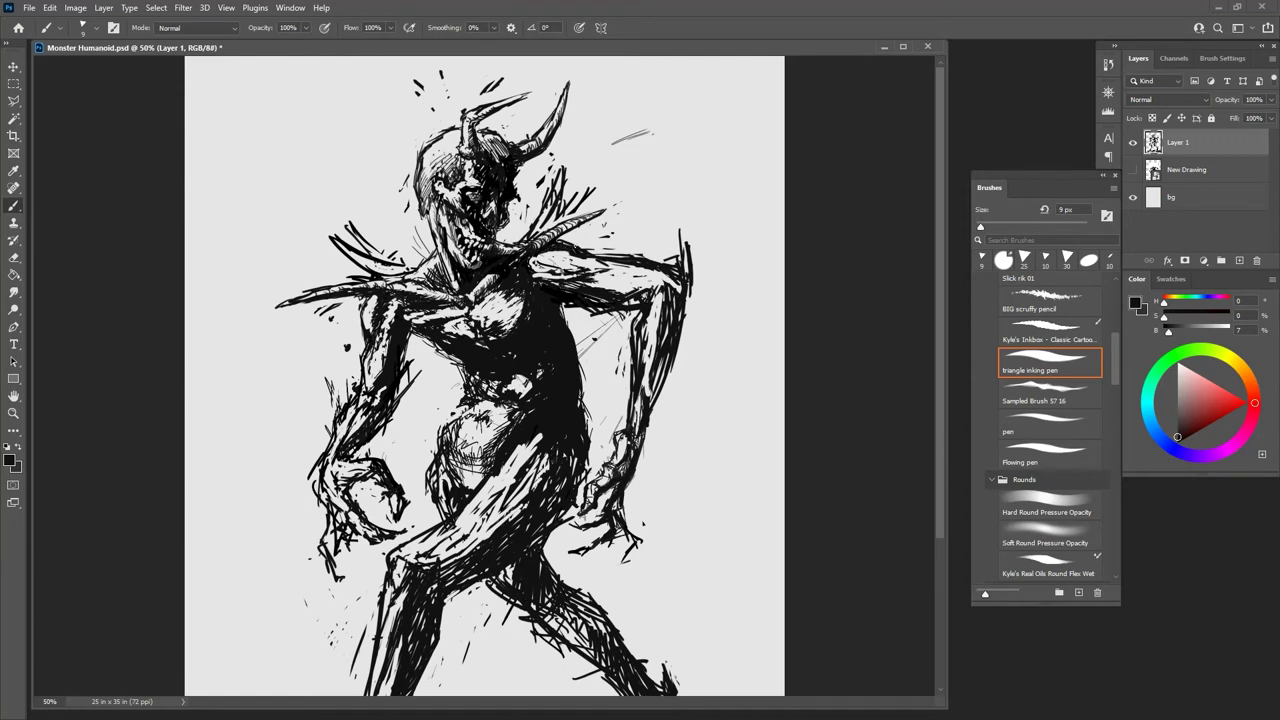
pyautogui.press('e')
pyautogui.moveTo(529, 233); pyautogui.dragTo(550, 182)
pyautogui.moveTo(565, 191)
pyautogui.mouseDown()
pyautogui.moveTo(557, 217)
pyautogui.moveTo(537, 223)
pyautogui.mouseUp()
pyautogui.press('b')
pyautogui.press('e')
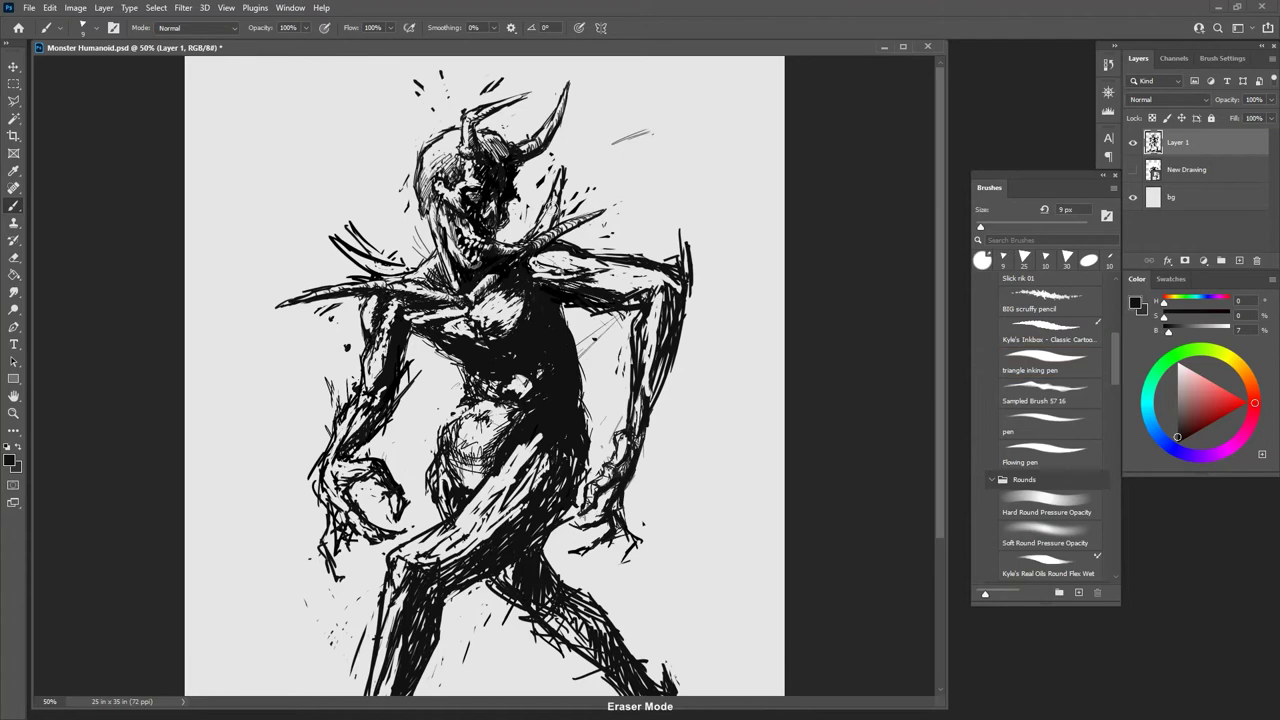
pyautogui.press('b')
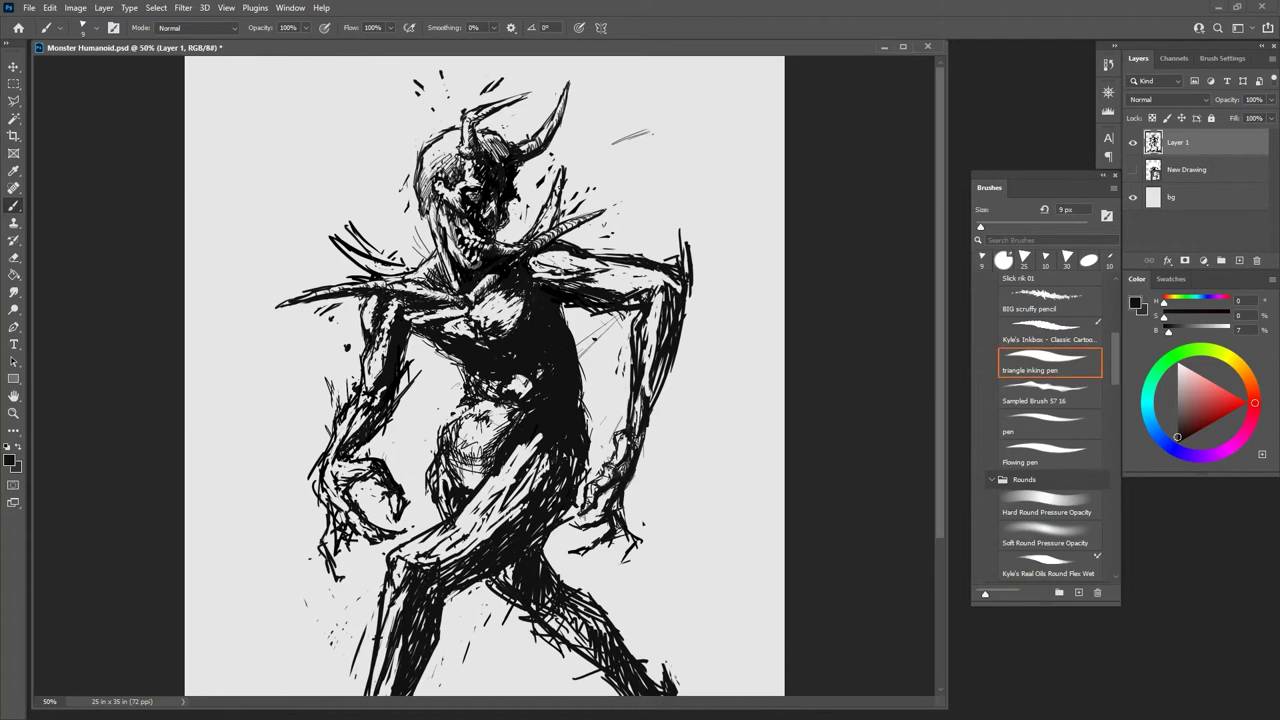
# Step: Touch up the upright shoulder spike and the underside of the far upper arm with pen and eraser
pyautogui.hotkey('ctrl', '+')
pyautogui.moveTo(600, 208); pyautogui.dragTo(587, 285)
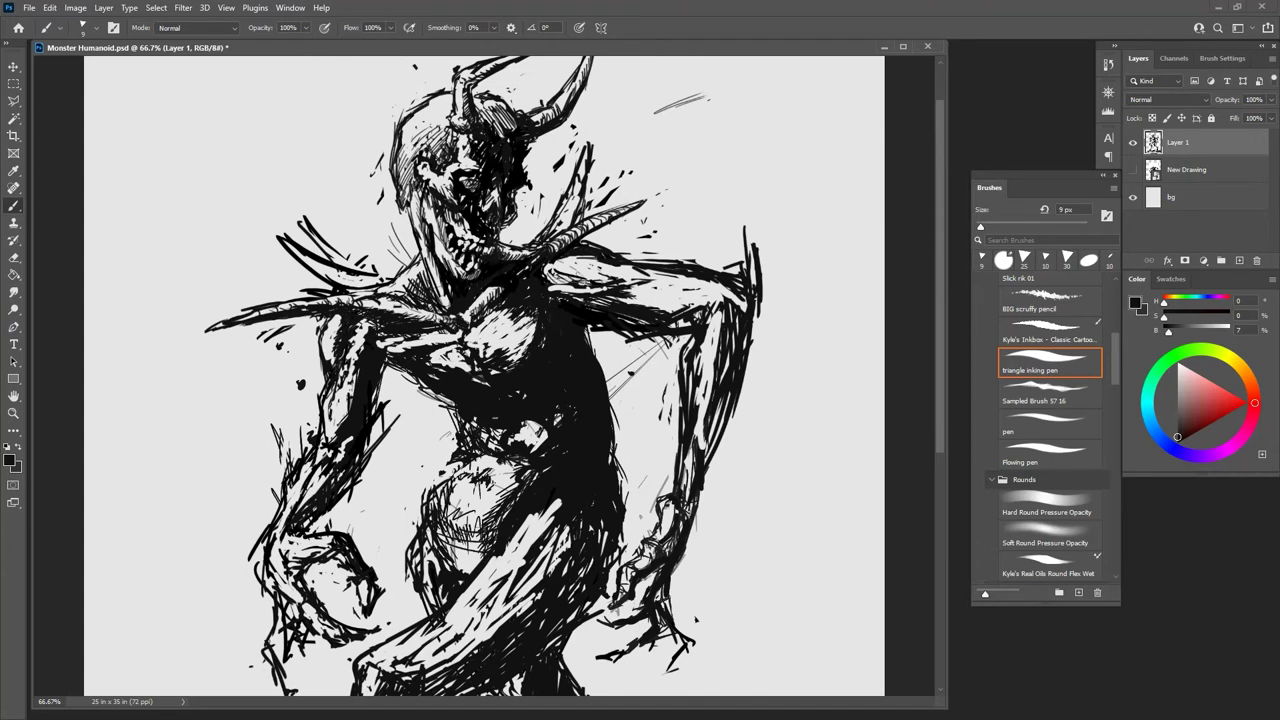
pyautogui.press('e')
pyautogui.press('b')
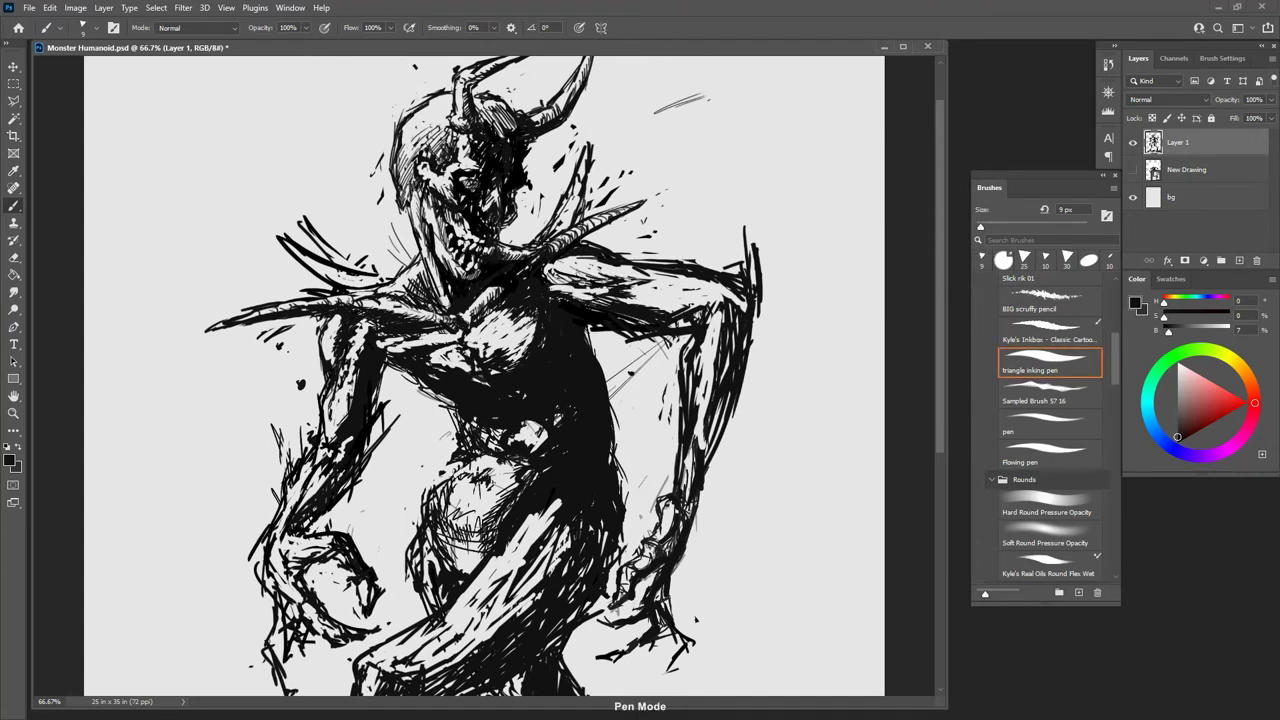
pyautogui.moveTo(630, 295)
pyautogui.mouseDown()
pyautogui.moveTo(654, 282)
pyautogui.moveTo(692, 316)
pyautogui.moveTo(651, 342)
pyautogui.mouseUp()
pyautogui.press('e')
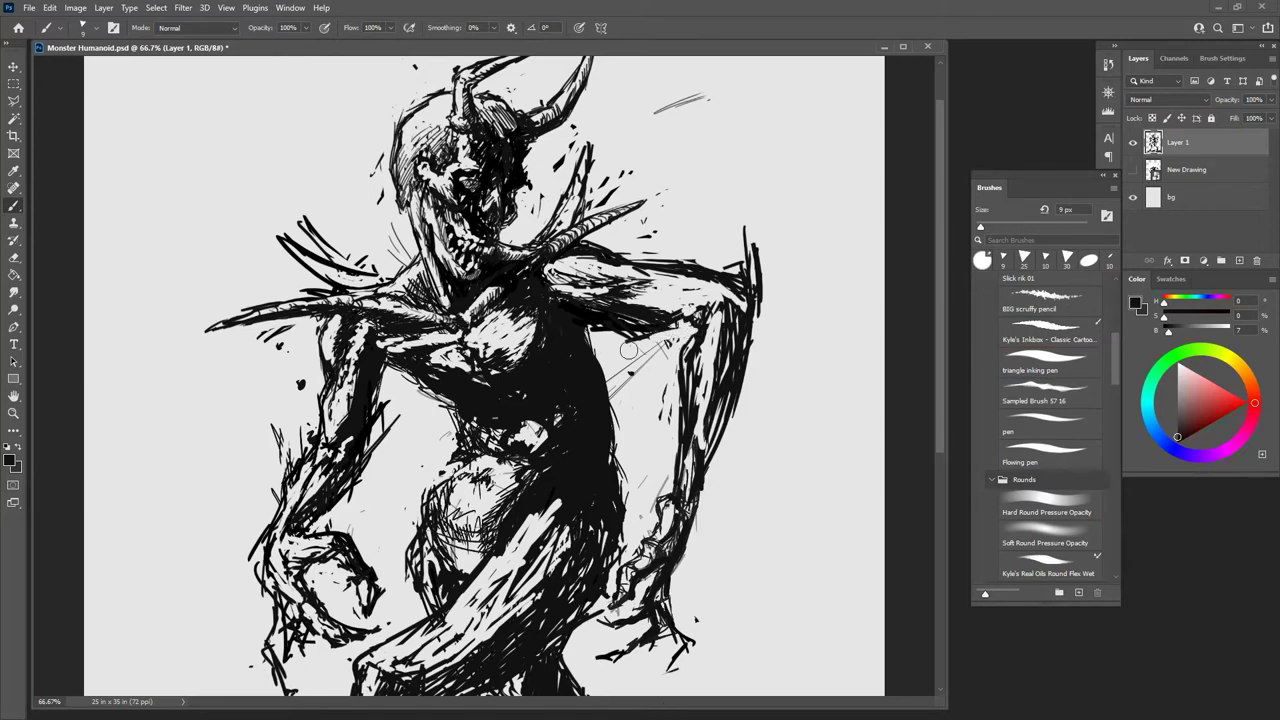
pyautogui.hotkey('ctrl', '-')
pyautogui.hotkey('ctrl', '-')
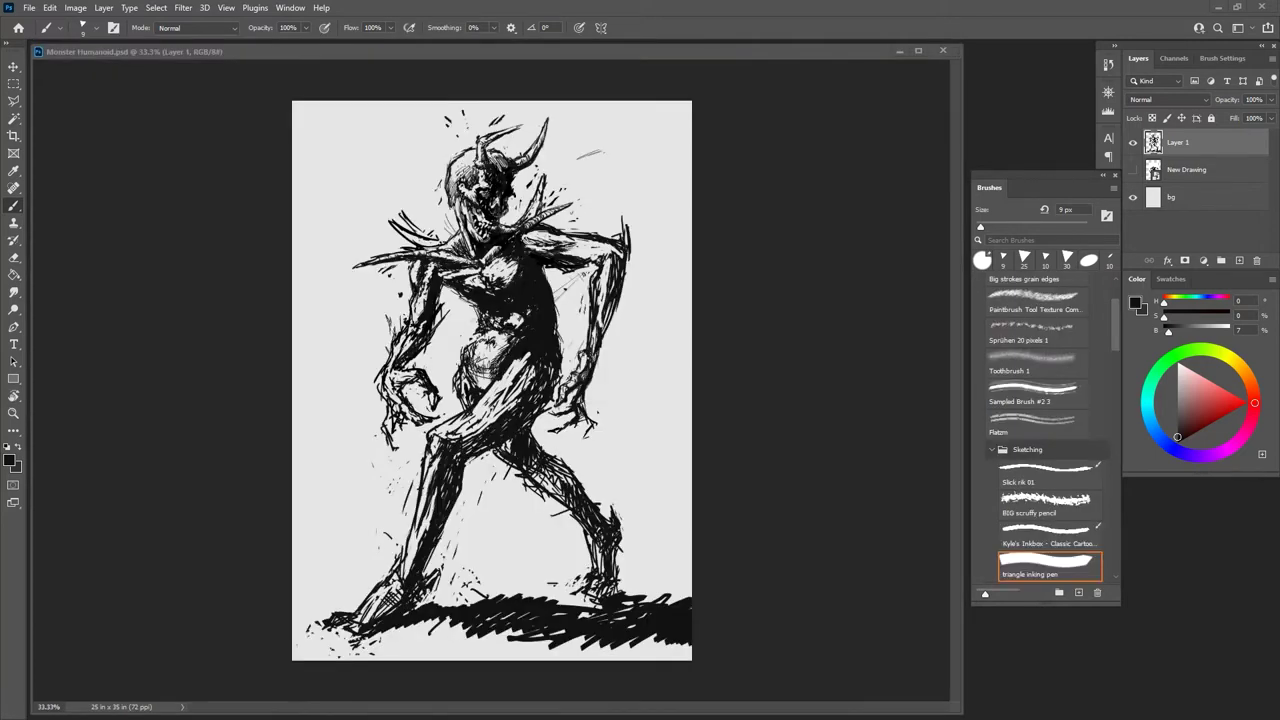
# Step: Hatch the shadowed side of the swollen belly with fine diagonal ink strokes
pyautogui.hotkey('ctrl', '+')
pyautogui.hotkey('ctrl', '+')
pyautogui.scroll(5, 490, 380)
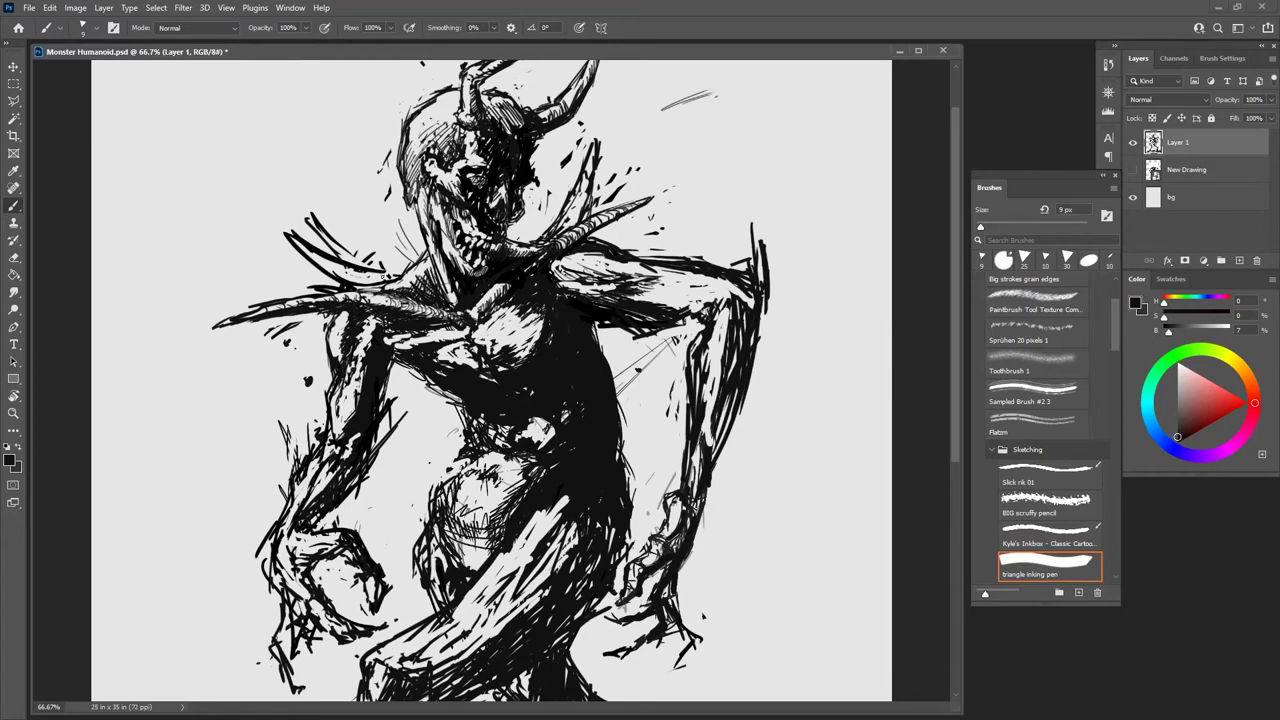
pyautogui.moveTo(644, 441)
pyautogui.mouseDown()
pyautogui.moveTo(644, 331)
pyautogui.moveTo(640, 341)
pyautogui.mouseUp()
pyautogui.press('`')
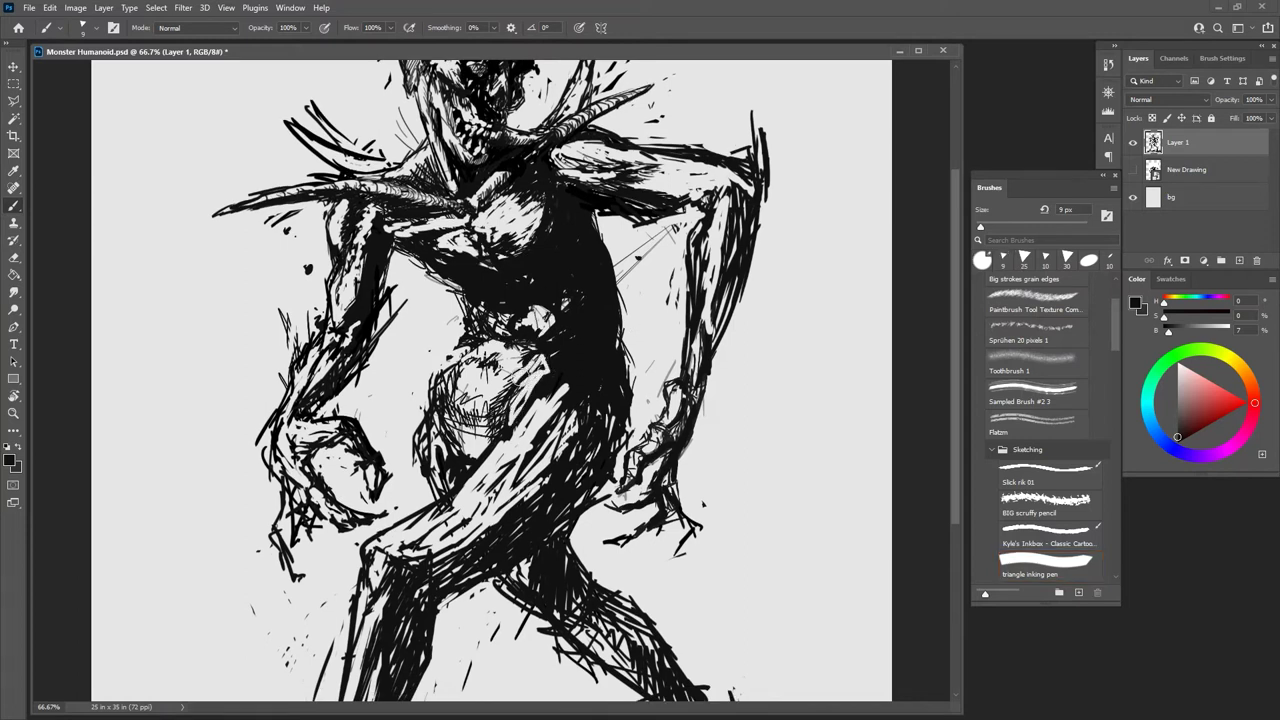
pyautogui.press('.')
pyautogui.moveTo(539, 377); pyautogui.dragTo(521, 399)
pyautogui.moveTo(529, 397); pyautogui.dragTo(517, 415)
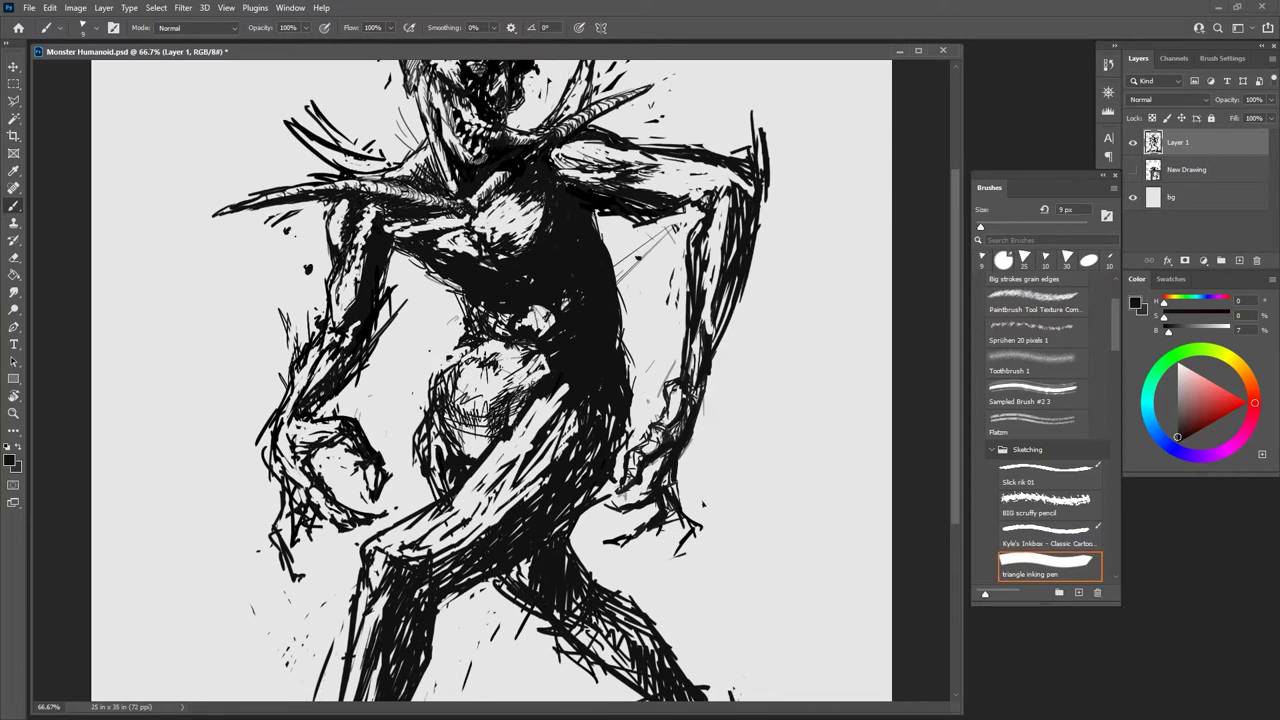
pyautogui.moveTo(539, 369); pyautogui.dragTo(507, 391)
pyautogui.moveTo(545, 355); pyautogui.dragTo(463, 431)
pyautogui.press('e')
pyautogui.press('b')
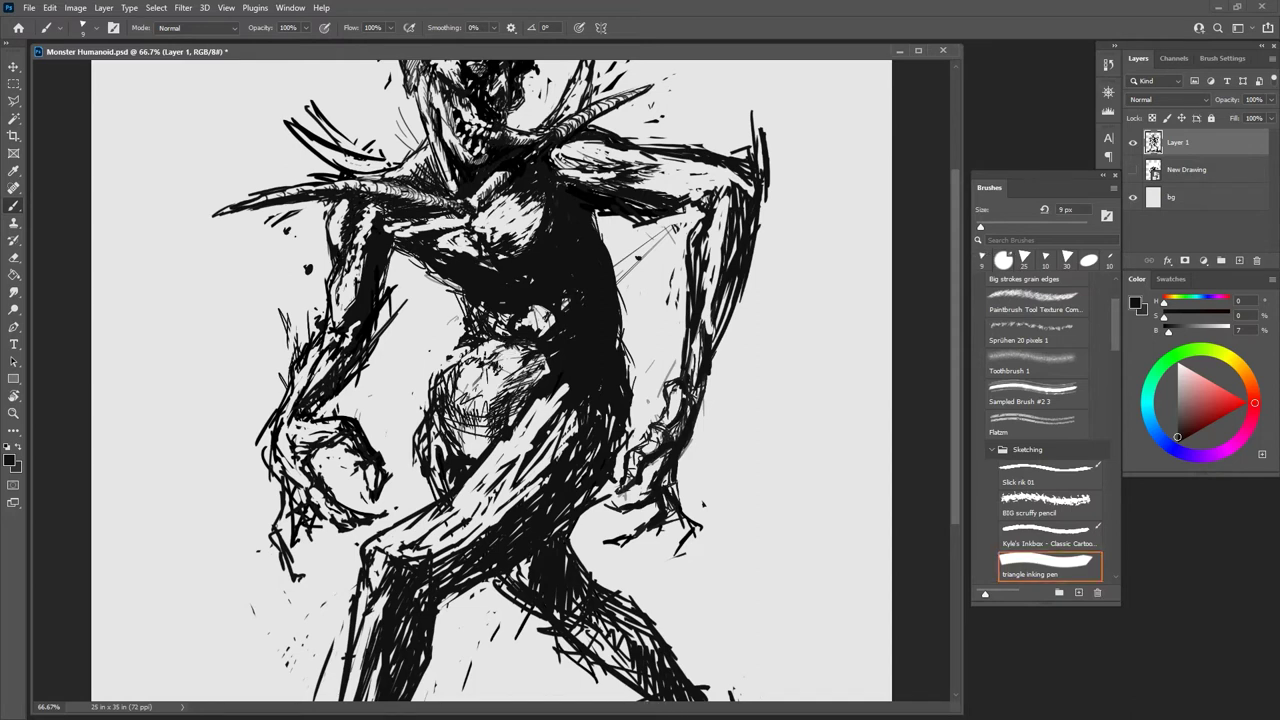
# Step: Define the belly's front contour and erase the rough strokes along the near forearm
pyautogui.press('`')
pyautogui.press('`')
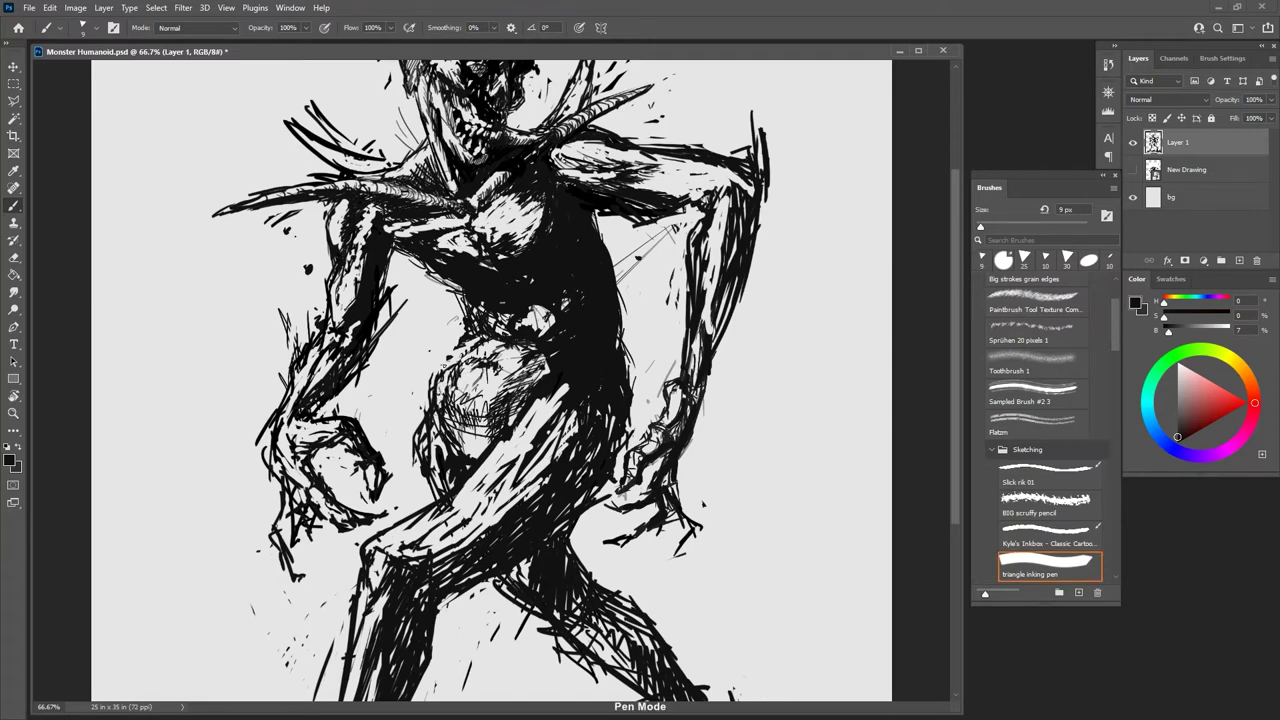
pyautogui.moveTo(445, 393); pyautogui.dragTo(462, 342)
pyautogui.press('`')
pyautogui.moveTo(334, 344); pyautogui.dragTo(310, 386)
pyautogui.press('`')
pyautogui.press('`')
pyautogui.press('`')
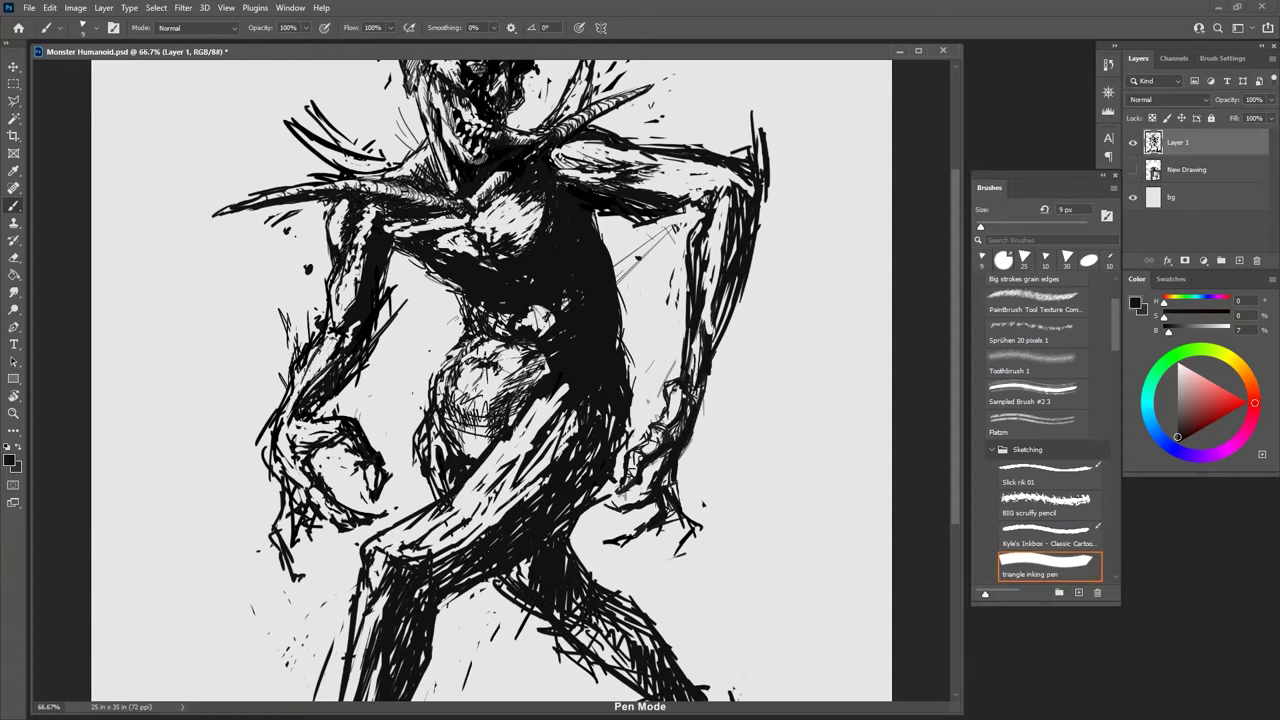
# Step: Refine the near forearm by alternating fine pen strokes with erased highlights down to the wrist
pyautogui.press('`')
pyautogui.press('`')
pyautogui.moveTo(950, 354); pyautogui.dragTo(951, 294)
pyautogui.press('`')
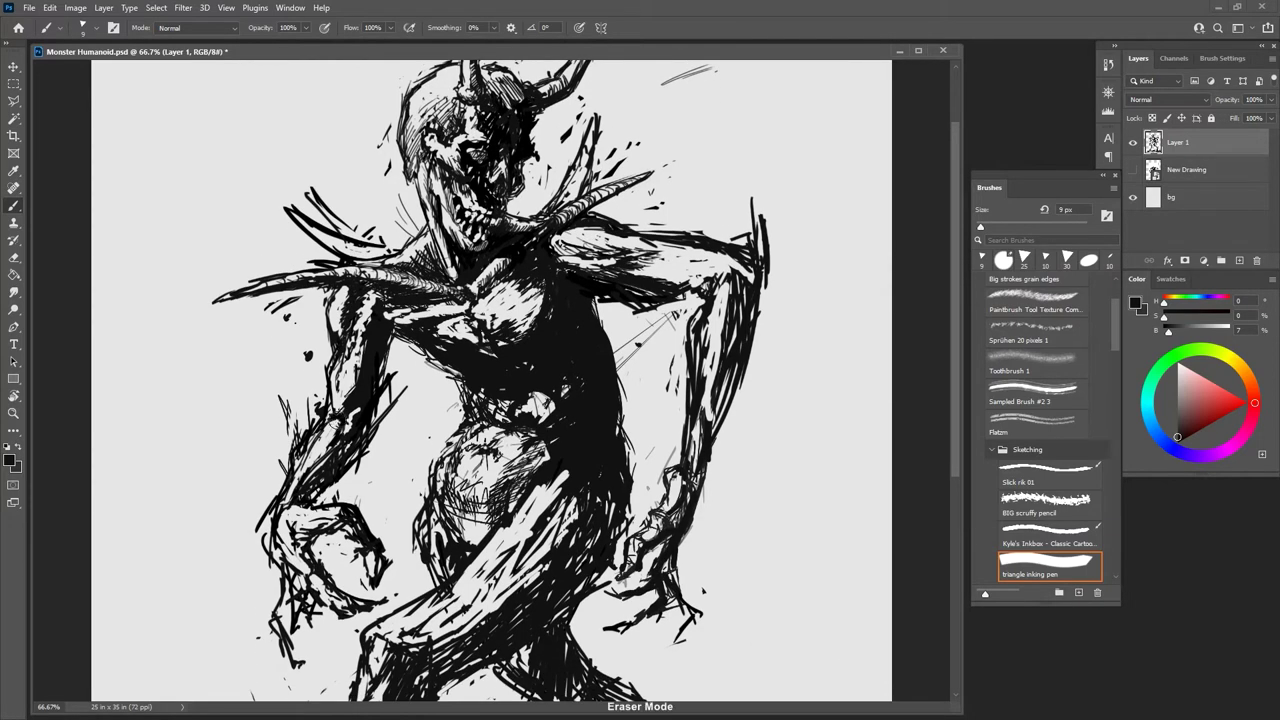
pyautogui.press('`')
pyautogui.press('`')
pyautogui.moveTo(317, 452); pyautogui.dragTo(302, 487)
pyautogui.press('`')
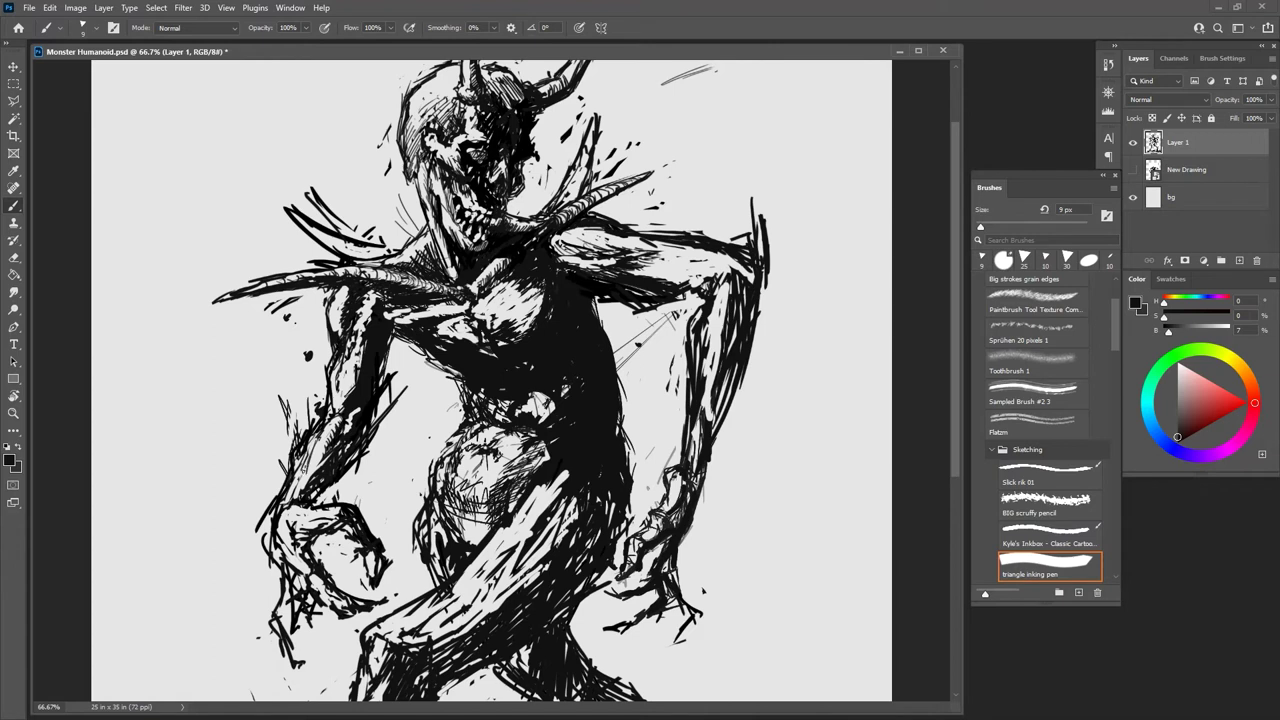
pyautogui.press('`')
pyautogui.press('`')
pyautogui.press('`')
pyautogui.press('`')
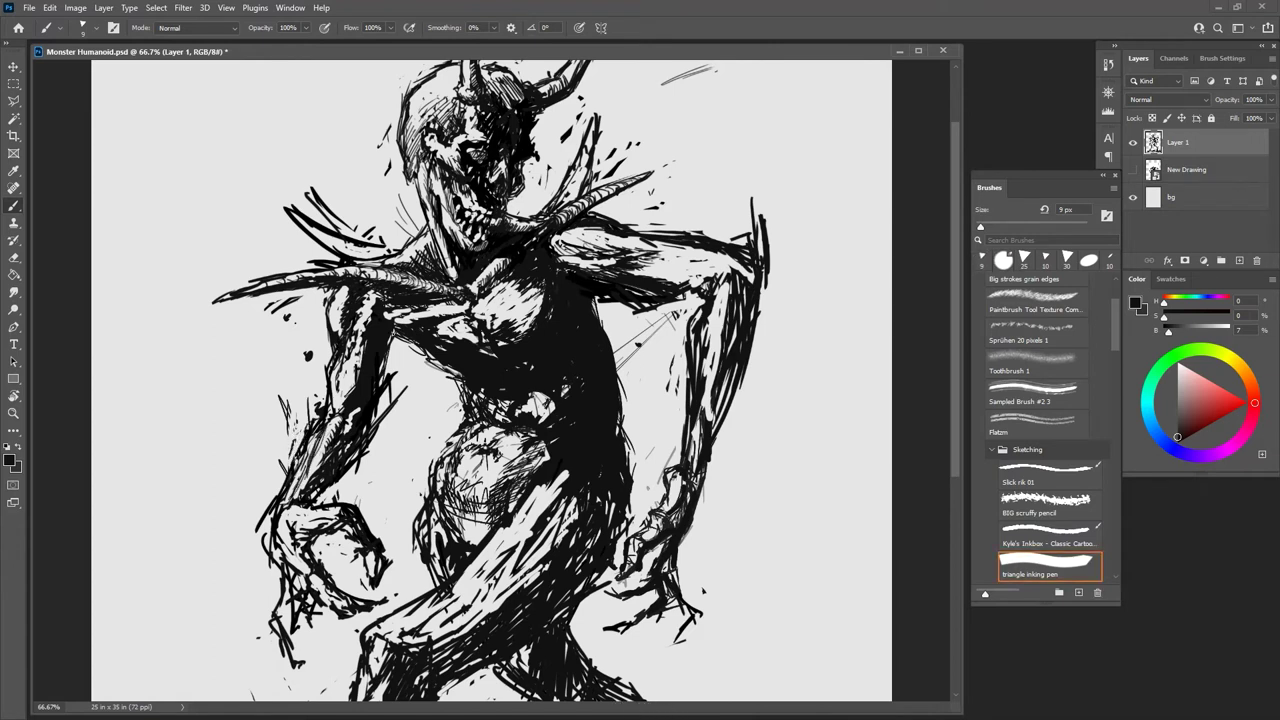
# Step: Clean up the near arm's elbow with the eraser and shade it with fine hatching
pyautogui.press('`')
pyautogui.press('`')
pyautogui.press('`')
pyautogui.press('`')
pyautogui.press('`')
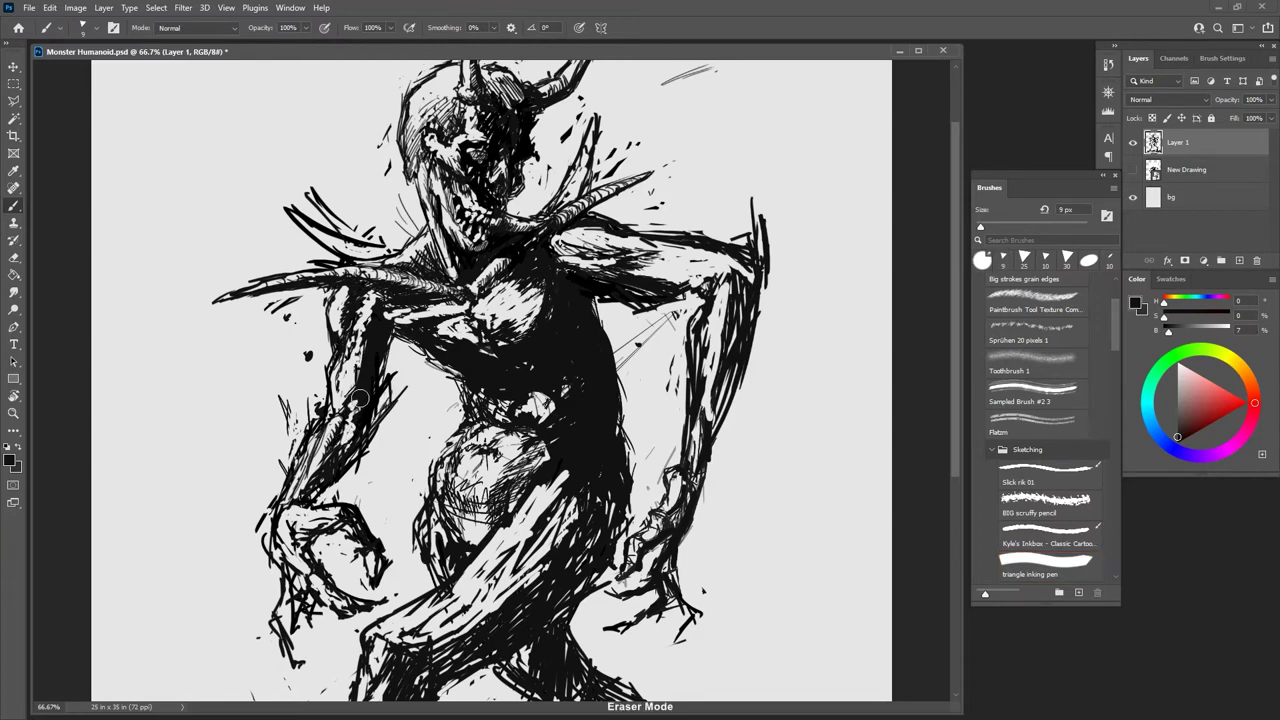
pyautogui.press('`')
pyautogui.press('`')
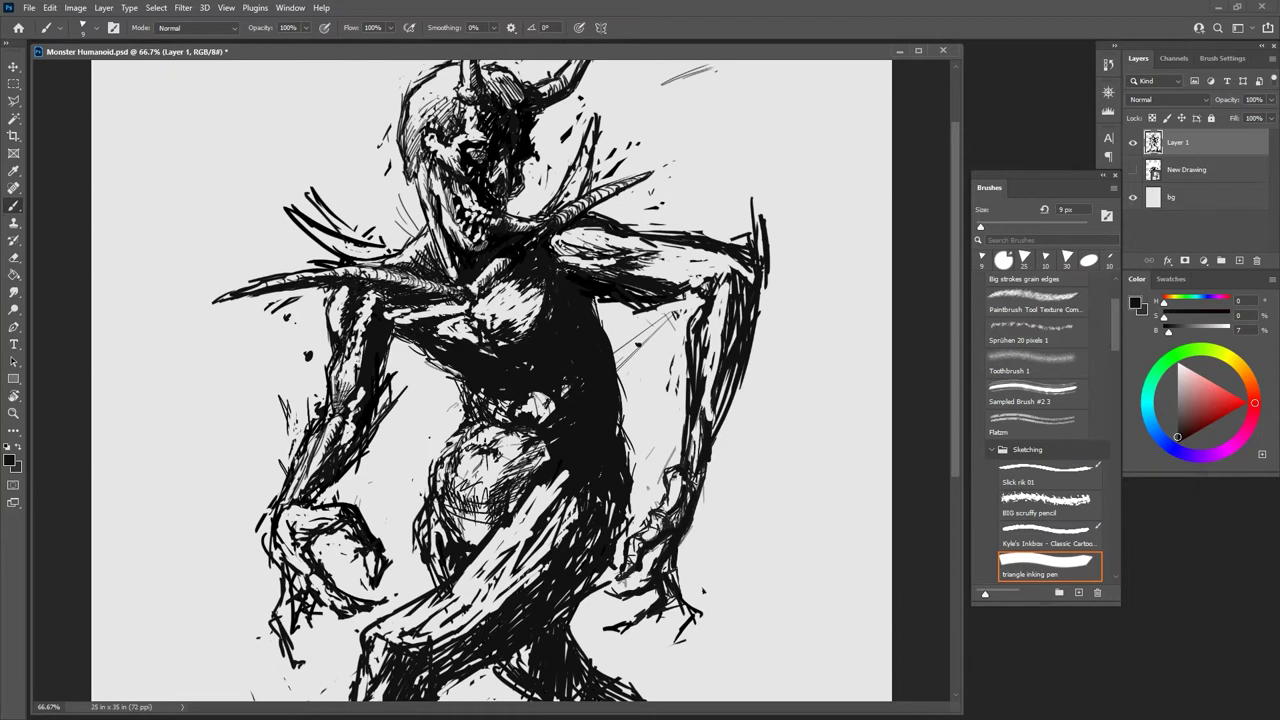
# Step: Hatch the near upper arm from elbow to shoulder, breaking up the solid blacks with pen and eraser strokes
pyautogui.moveTo(350, 392); pyautogui.dragTo(354, 284)
pyautogui.press('`')
pyautogui.press('`')
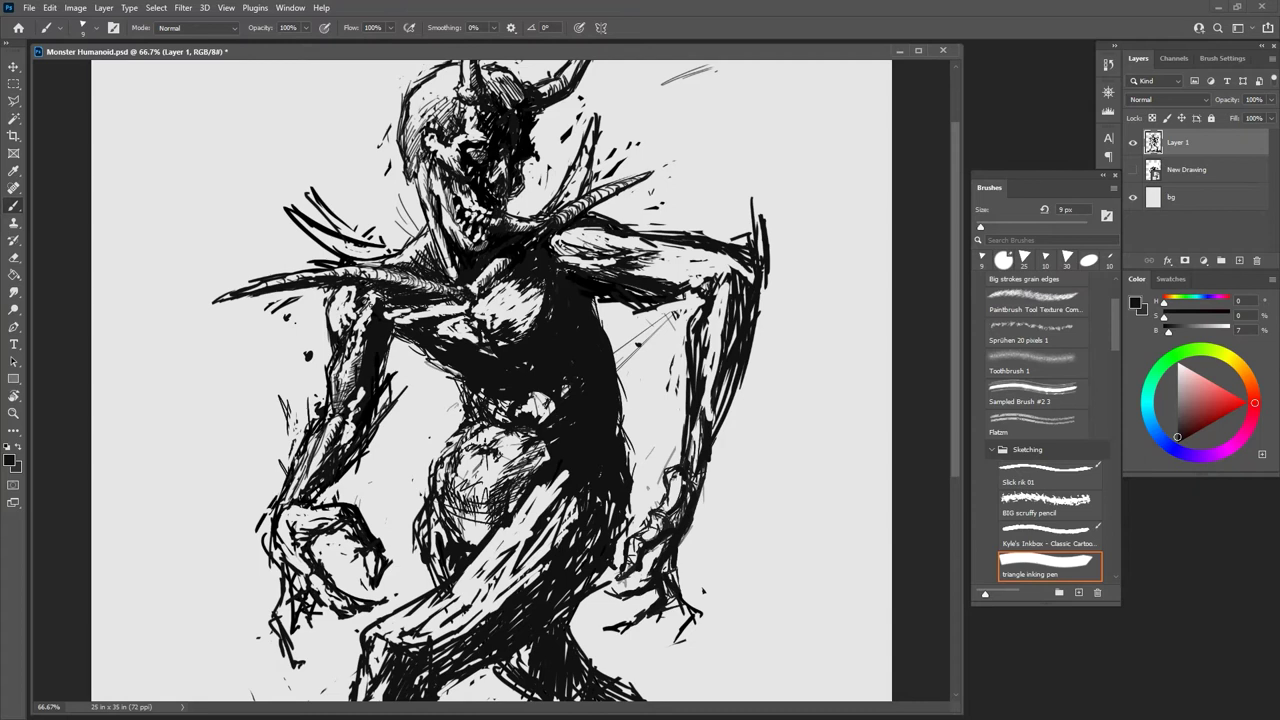
pyautogui.moveTo(358, 330); pyautogui.dragTo(369, 293)
pyautogui.press('`')
pyautogui.press('`')
pyautogui.moveTo(342, 316)
pyautogui.mouseDown()
pyautogui.moveTo(358, 294)
pyautogui.moveTo(333, 334)
pyautogui.moveTo(360, 330)
pyautogui.moveTo(352, 341)
pyautogui.mouseUp()
pyautogui.press('`')
pyautogui.press('`')
pyautogui.press('`')
pyautogui.press('`')
pyautogui.press('`')
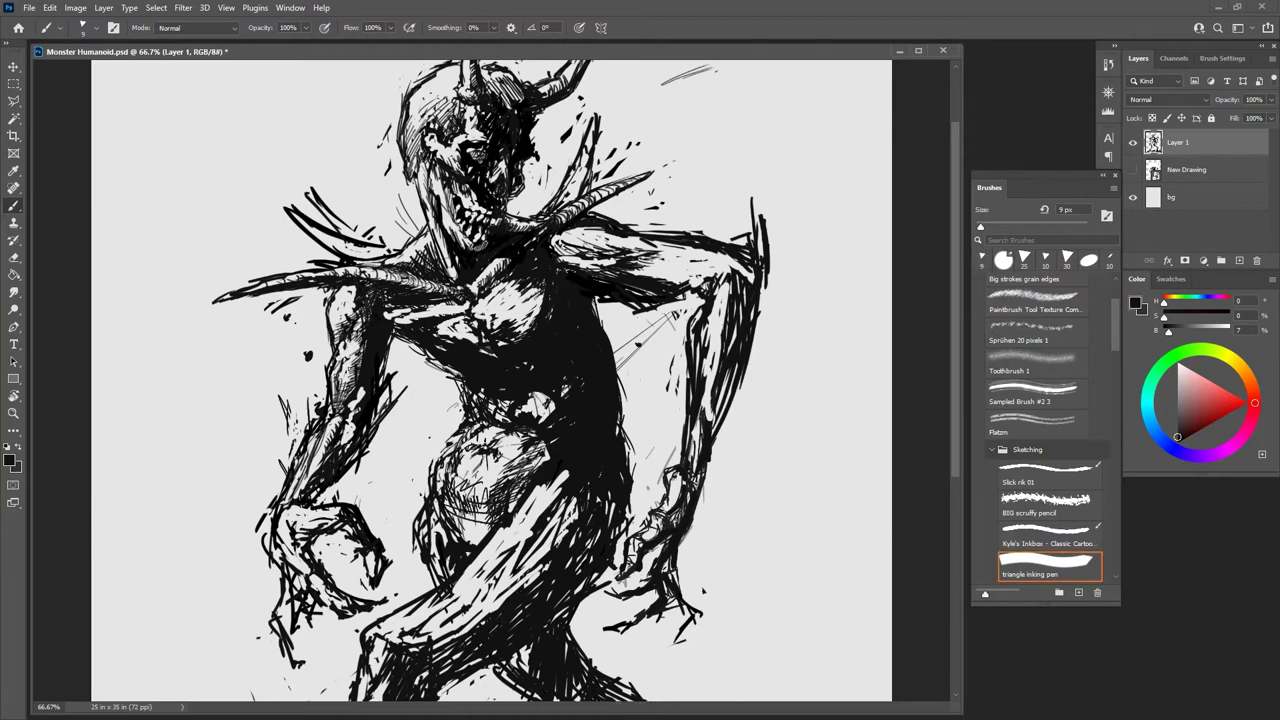
# Step: Erase the rough strokes along the upper edge of the near thigh to clean its silhouette
pyautogui.hotkey('ctrl', '-')
pyautogui.hotkey('ctrl', '-')
pyautogui.hotkey('ctrl', '-')
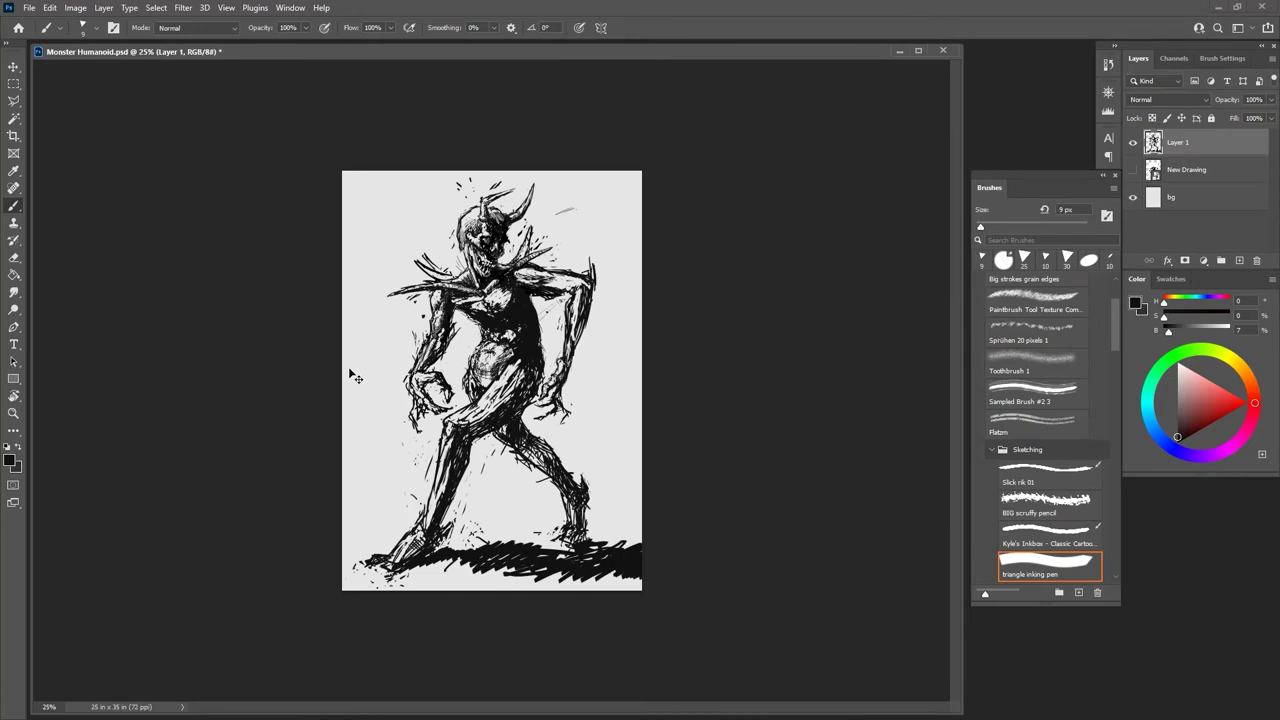
pyautogui.hotkey('ctrl', '+')
pyautogui.hotkey('ctrl', '+')
pyautogui.hotkey('ctrl', '+')
pyautogui.hotkey('ctrl', '-')
pyautogui.hotkey('ctrl', '-')
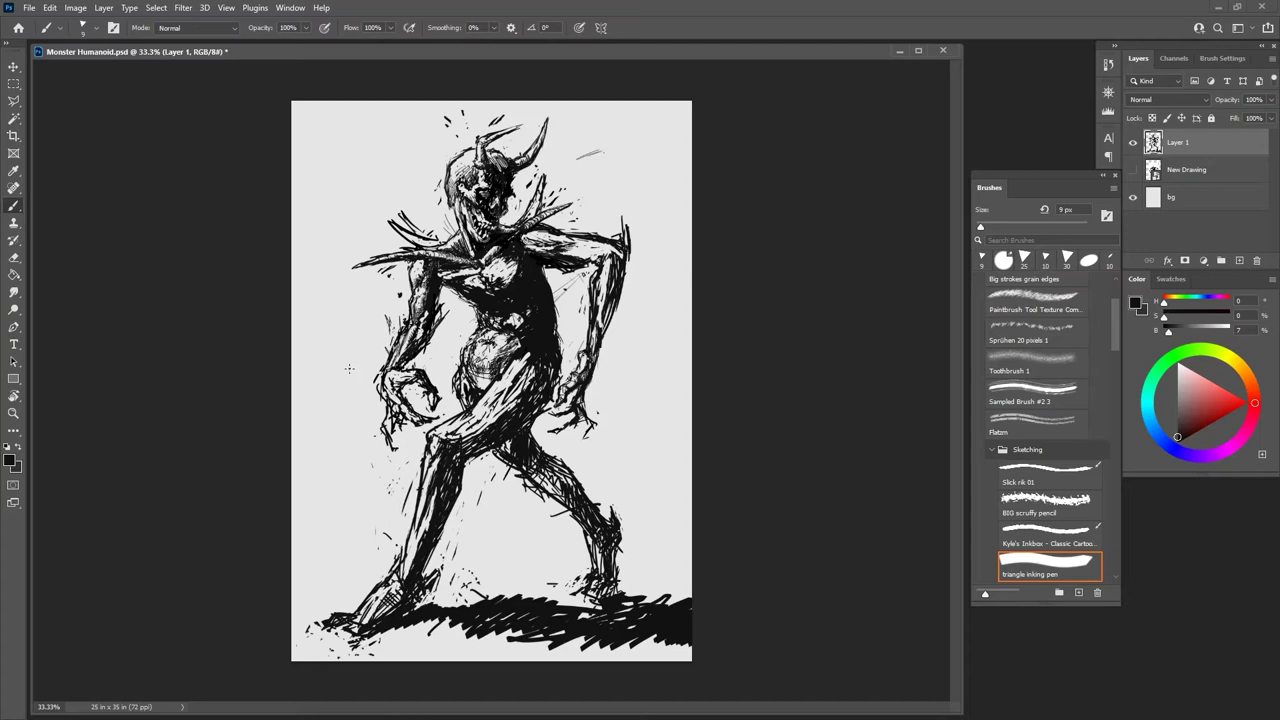
pyautogui.hotkey('ctrl', '+')
pyautogui.hotkey('ctrl', '+')
pyautogui.press('e')
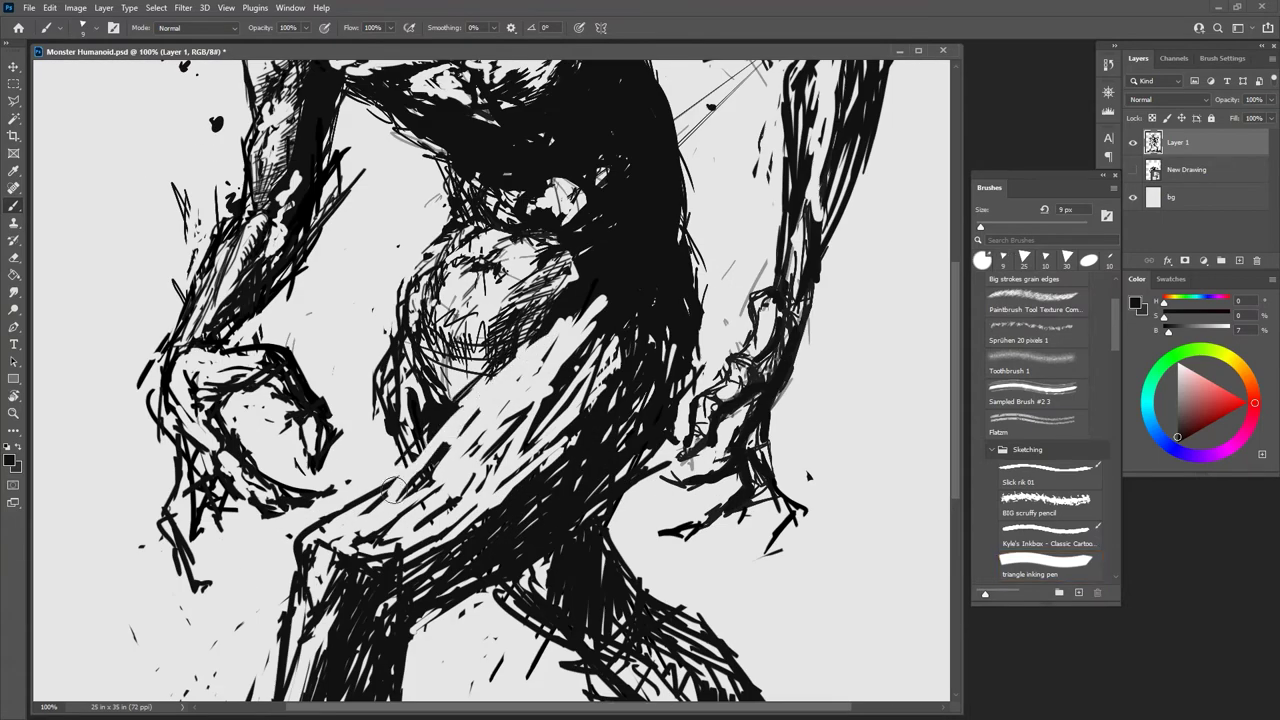
pyautogui.press('b')
pyautogui.moveTo(394, 490)
pyautogui.mouseDown()
pyautogui.moveTo(456, 412)
pyautogui.moveTo(354, 500)
pyautogui.mouseUp()
pyautogui.press('e')
pyautogui.moveTo(468, 394); pyautogui.dragTo(321, 531)
pyautogui.press('b')
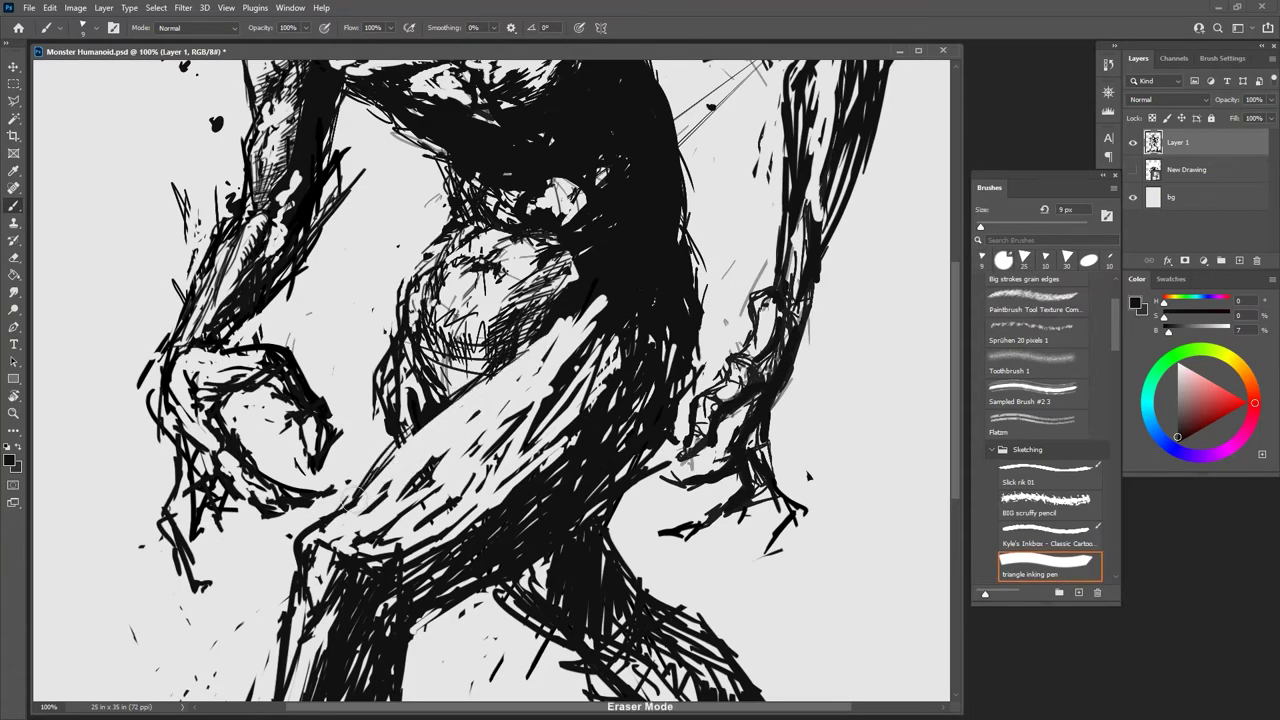
# Step: Ink the near thigh's upper contour and hatch the knee, touching up the thigh's dark underside
pyautogui.press('b')
pyautogui.moveTo(400, 452)
pyautogui.mouseDown()
pyautogui.moveTo(334, 520)
pyautogui.moveTo(336, 506)
pyautogui.moveTo(326, 548)
pyautogui.moveTo(326, 529)
pyautogui.mouseUp()
pyautogui.moveTo(384, 522); pyautogui.dragTo(332, 546)
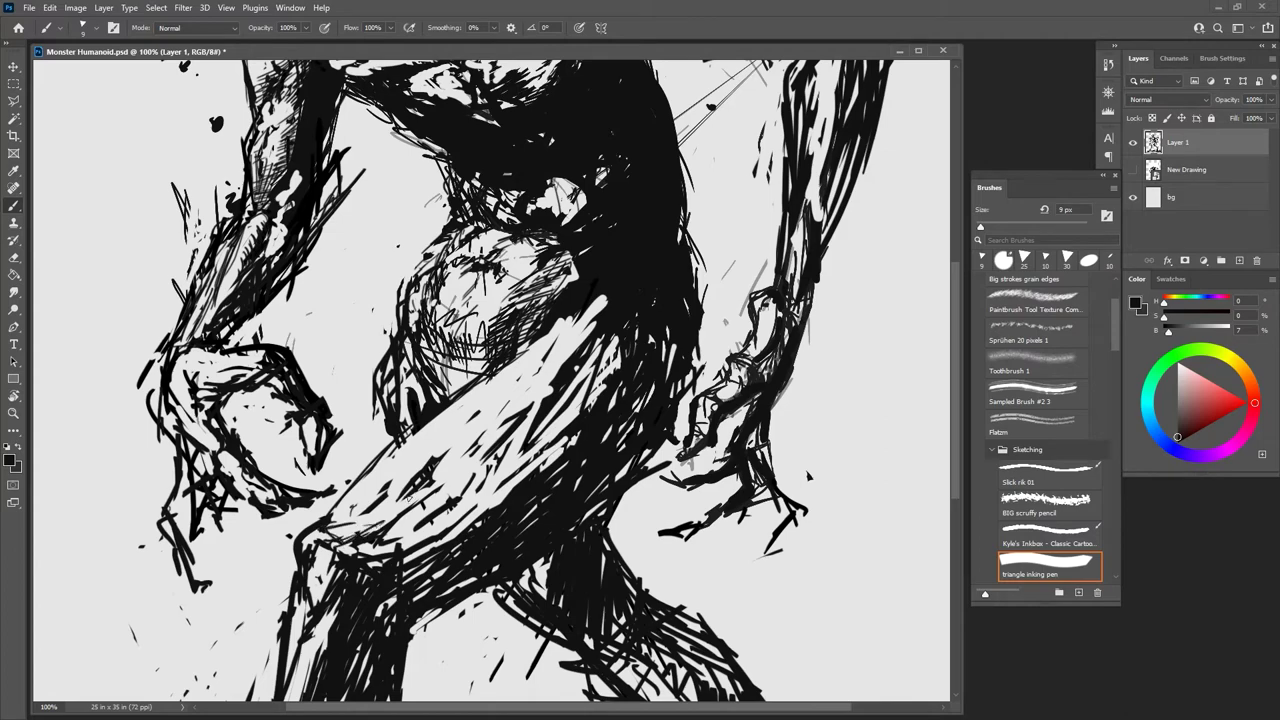
pyautogui.moveTo(409, 497); pyautogui.dragTo(358, 562)
pyautogui.press('e')
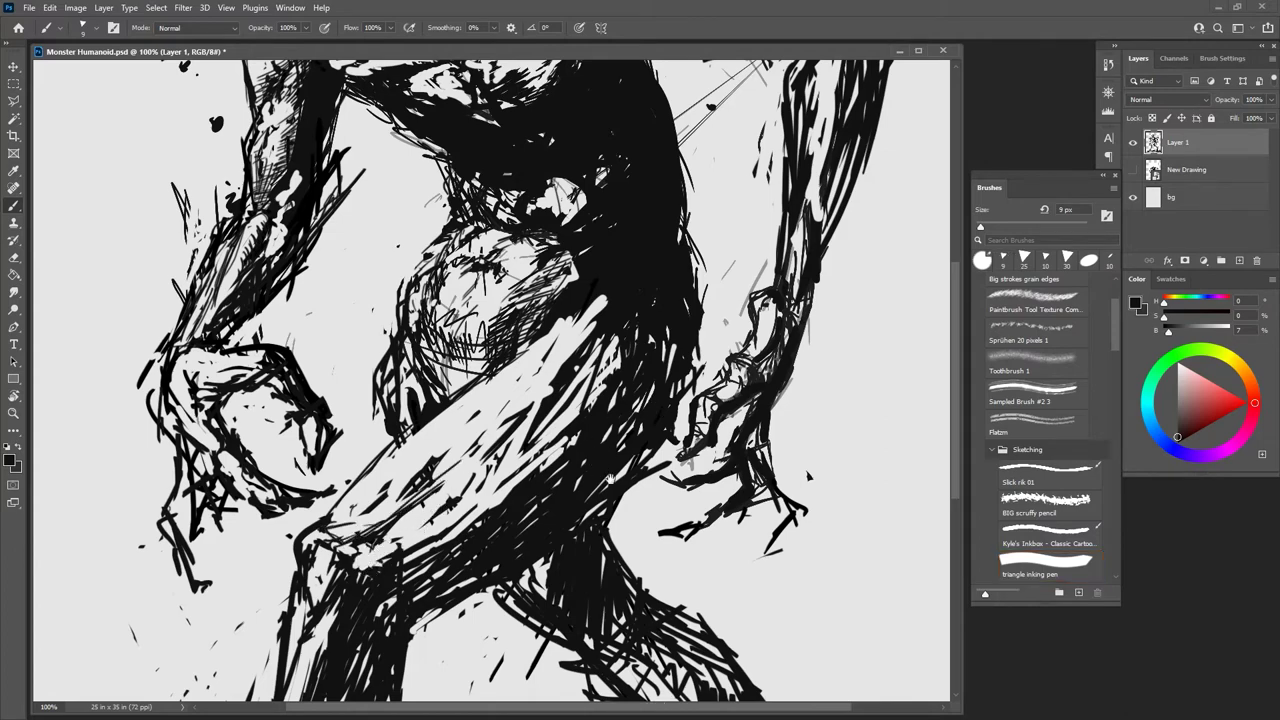
pyautogui.moveTo(610, 478); pyautogui.dragTo(550, 305)
pyautogui.press('b')
pyautogui.moveTo(628, 115)
pyautogui.mouseDown()
pyautogui.moveTo(645, 142)
pyautogui.moveTo(609, 234)
pyautogui.mouseUp()
pyautogui.moveTo(521, 352); pyautogui.dragTo(441, 552)
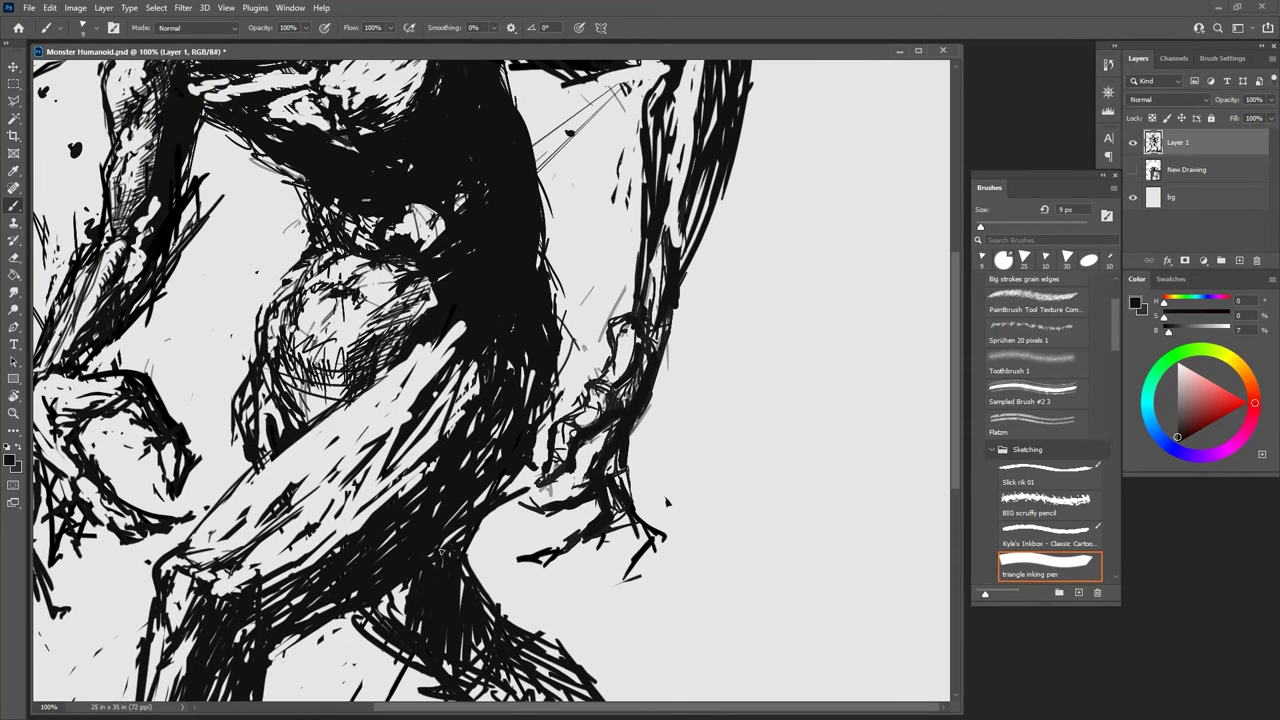
# Step: Sketch a pointed spur behind the back foot's heel with thin, loose pen strokes
pyautogui.hotkey('ctrl', '-')
pyautogui.hotkey('ctrl', '-')
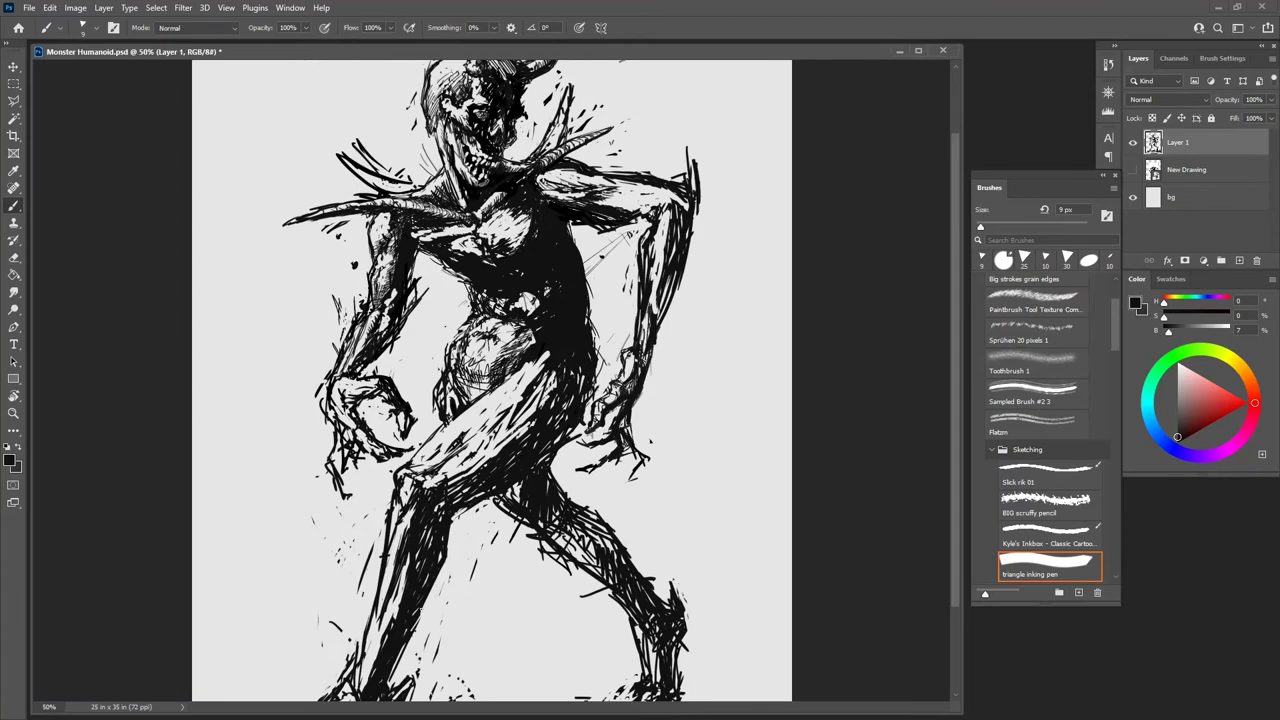
pyautogui.hotkey('ctrl', '-')
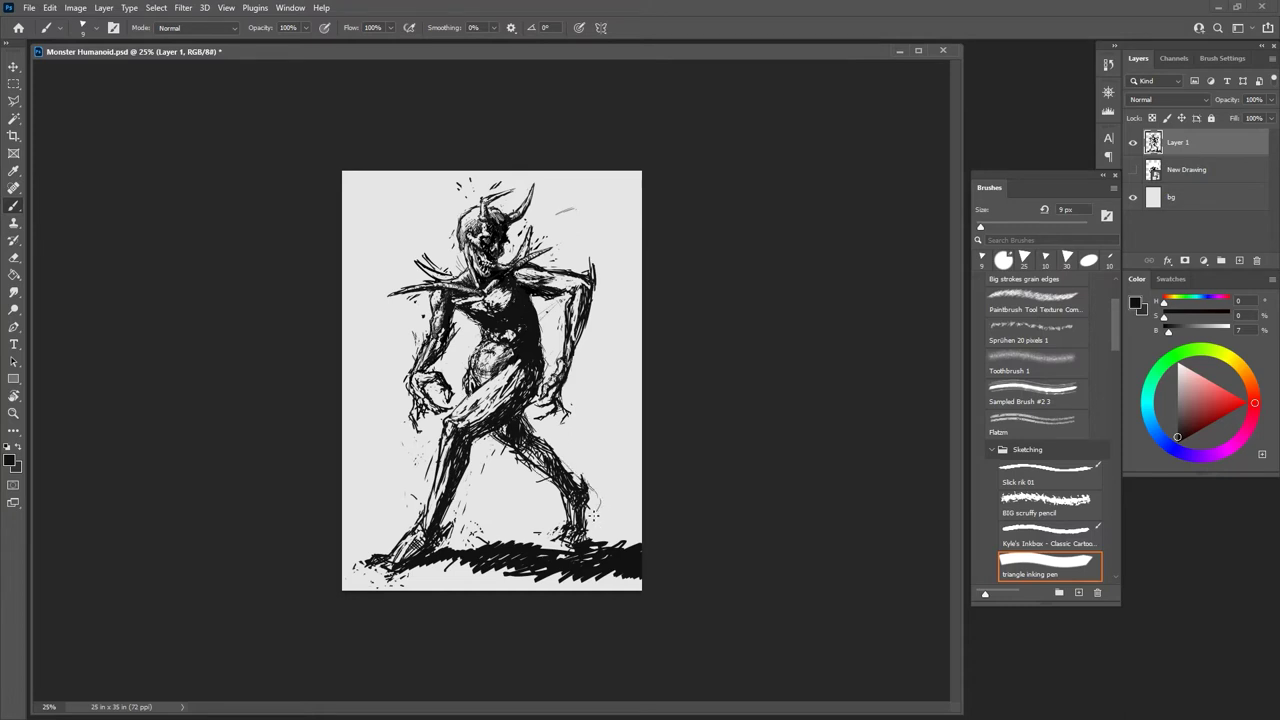
pyautogui.moveTo(605, 490); pyautogui.dragTo(586, 538)
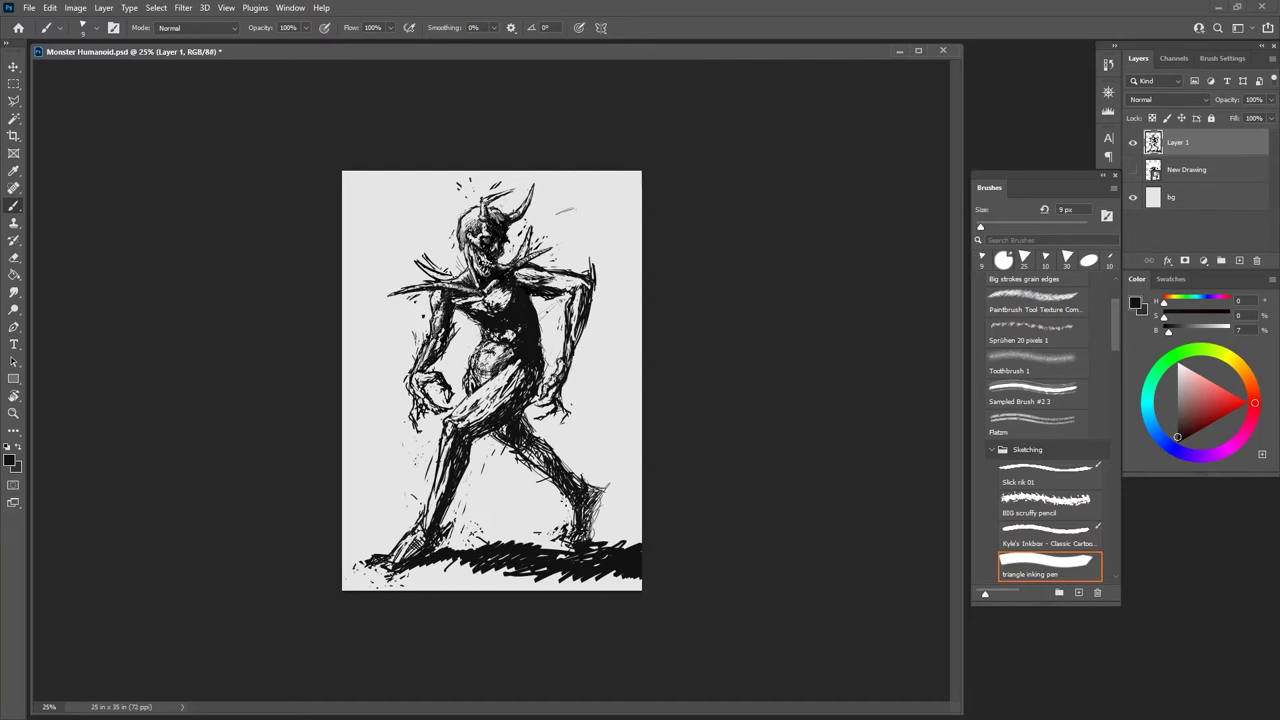
# Step: Lasso the far forearm and hand, then rotate them outward to about -19.4° and reposition them at the elbow
pyautogui.press('l')
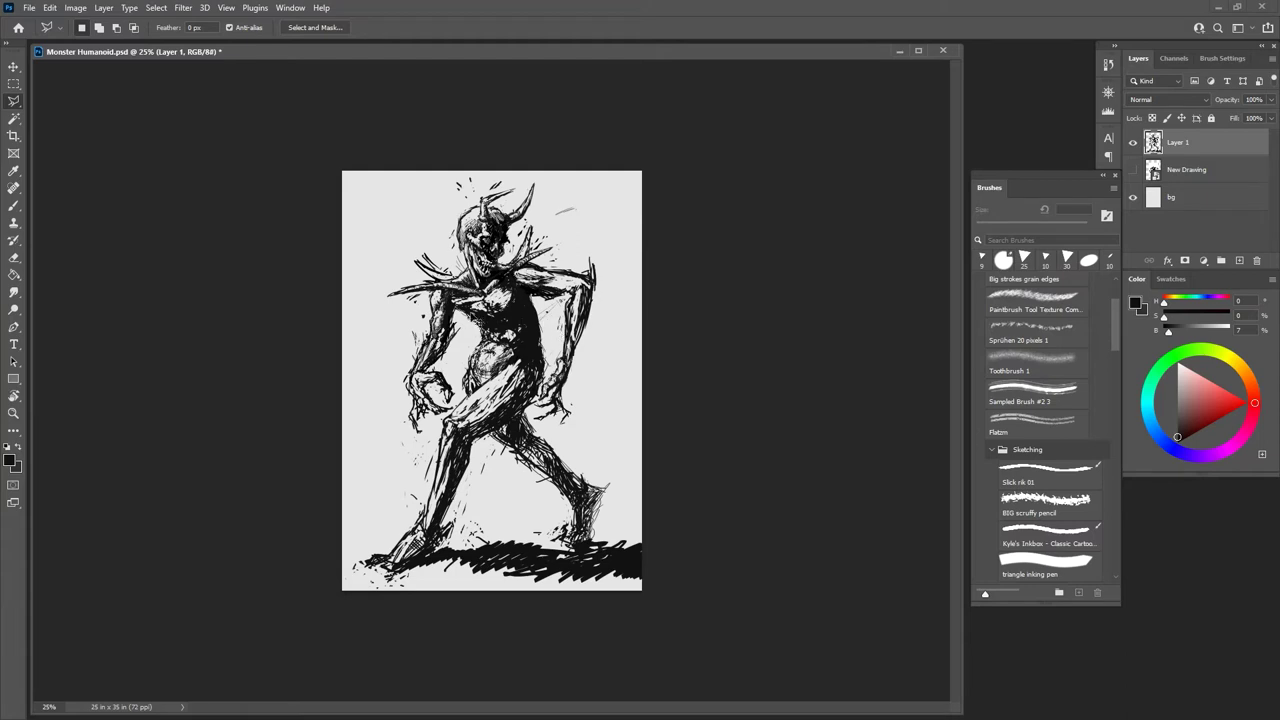
pyautogui.rightClick(13, 101)
pyautogui.click(59, 104)
pyautogui.moveTo(585, 268)
pyautogui.mouseDown()
pyautogui.moveTo(606, 296)
pyautogui.moveTo(537, 424)
pyautogui.moveTo(582, 268)
pyautogui.mouseUp()
pyautogui.hotkey('ctrl', 't')
pyautogui.moveTo(605, 426); pyautogui.dragTo(631, 420)
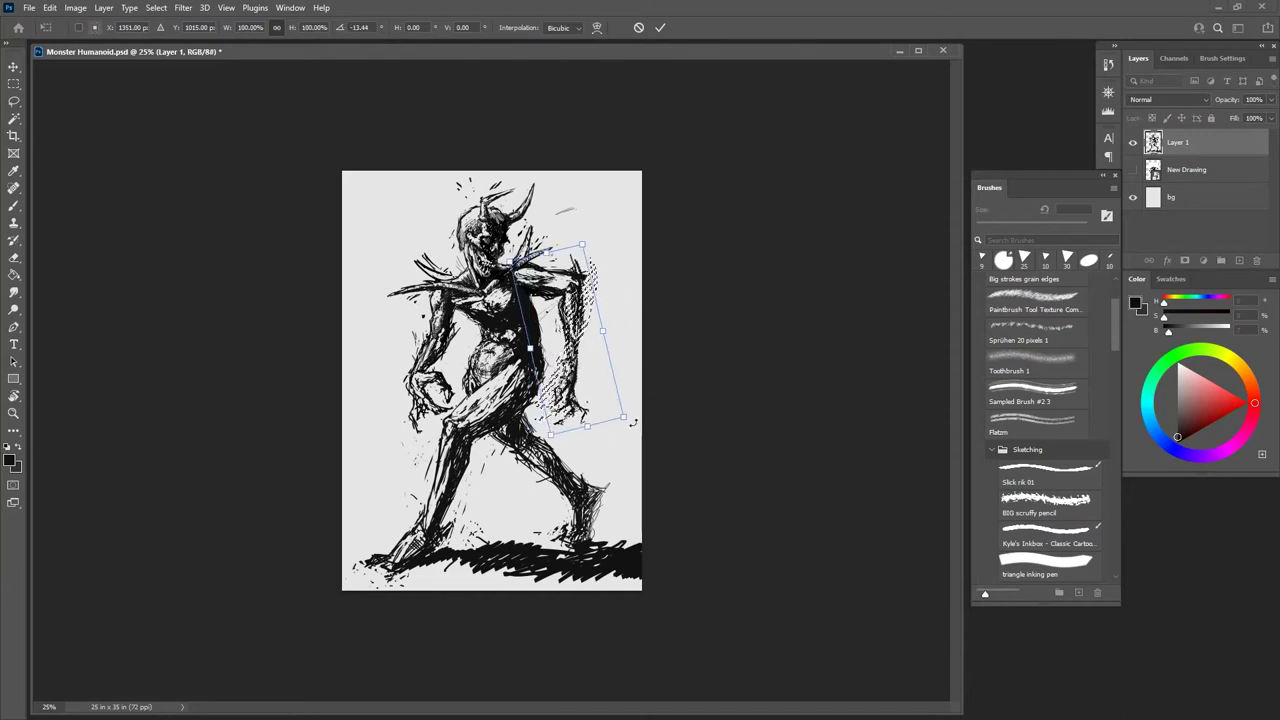
pyautogui.moveTo(583, 361); pyautogui.dragTo(590, 361)
pyautogui.moveTo(599, 227); pyautogui.dragTo(586, 227)
pyautogui.moveTo(590, 335)
pyautogui.mouseDown()
pyautogui.moveTo(608, 333)
pyautogui.moveTo(592, 339)
pyautogui.mouseUp()
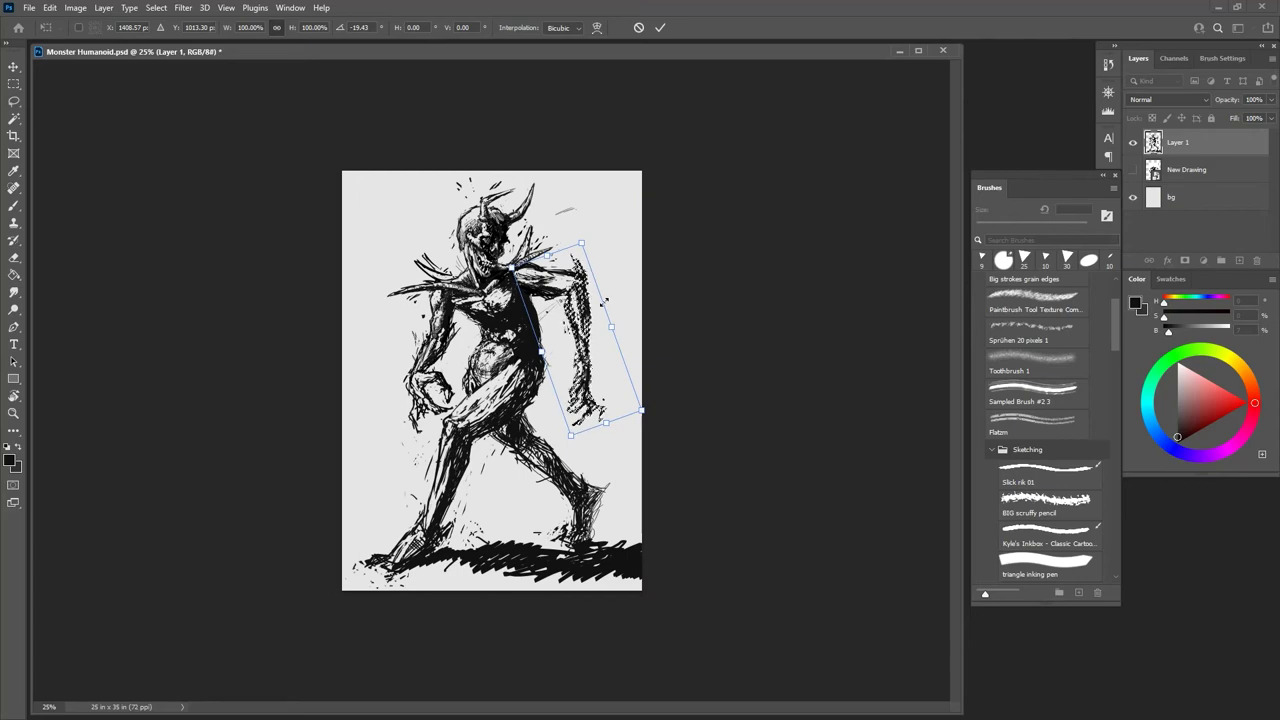
# Step: Rotate the far forearm farther outward, align it with the upper arm and apply the transform
pyautogui.click(227, 7)
pyautogui.click(250, 322)
pyautogui.hotkey('ctrl', '+')
pyautogui.hotkey('ctrl', '+')
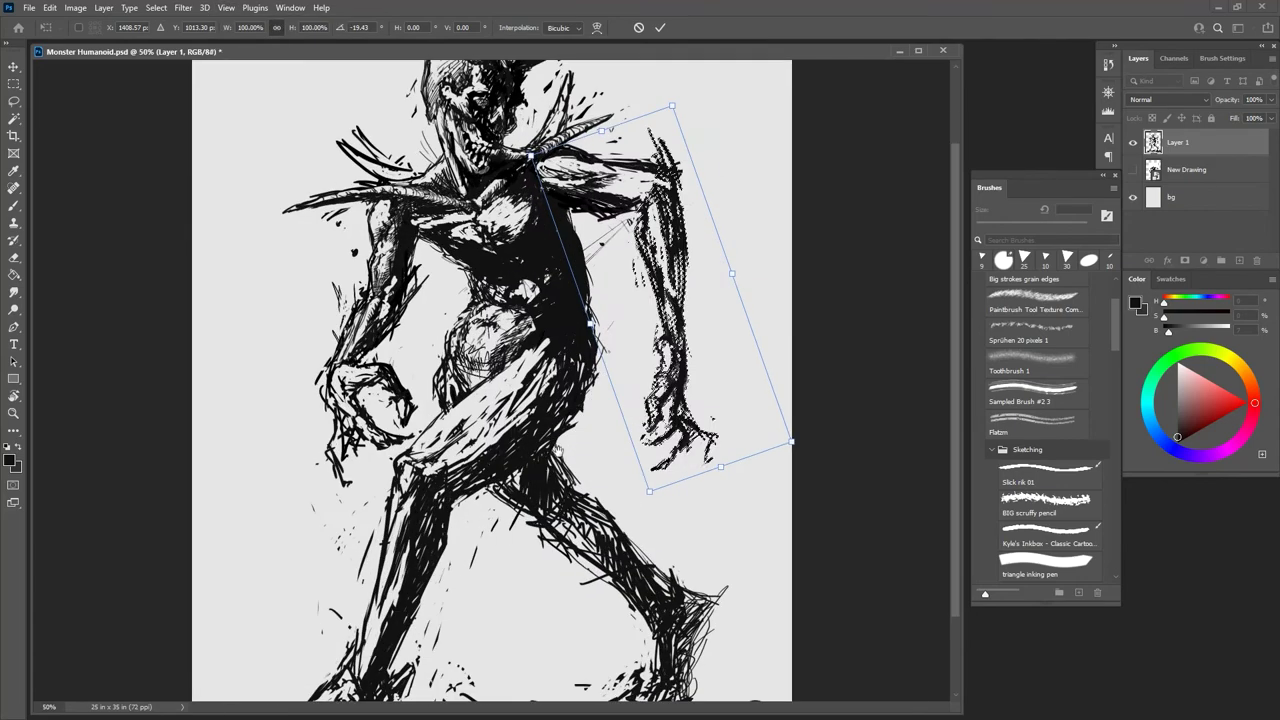
pyautogui.scroll(1, 680, 390)
pyautogui.moveTo(798, 482); pyautogui.dragTo(812, 468)
pyautogui.moveTo(718, 376); pyautogui.dragTo(741, 370)
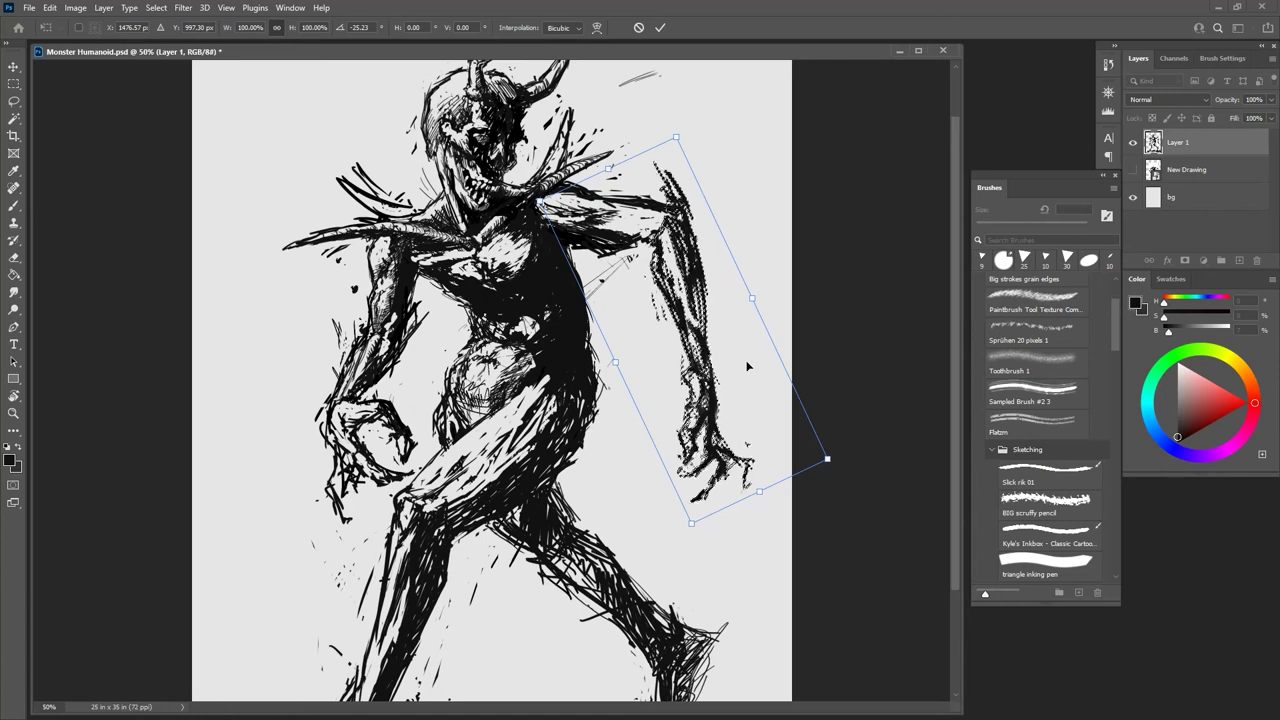
pyautogui.moveTo(840, 464); pyautogui.dragTo(848, 454)
pyautogui.moveTo(712, 300); pyautogui.dragTo(724, 309)
pyautogui.press('Return')
pyautogui.press('b')
pyautogui.hotkey('ctrl', '-')
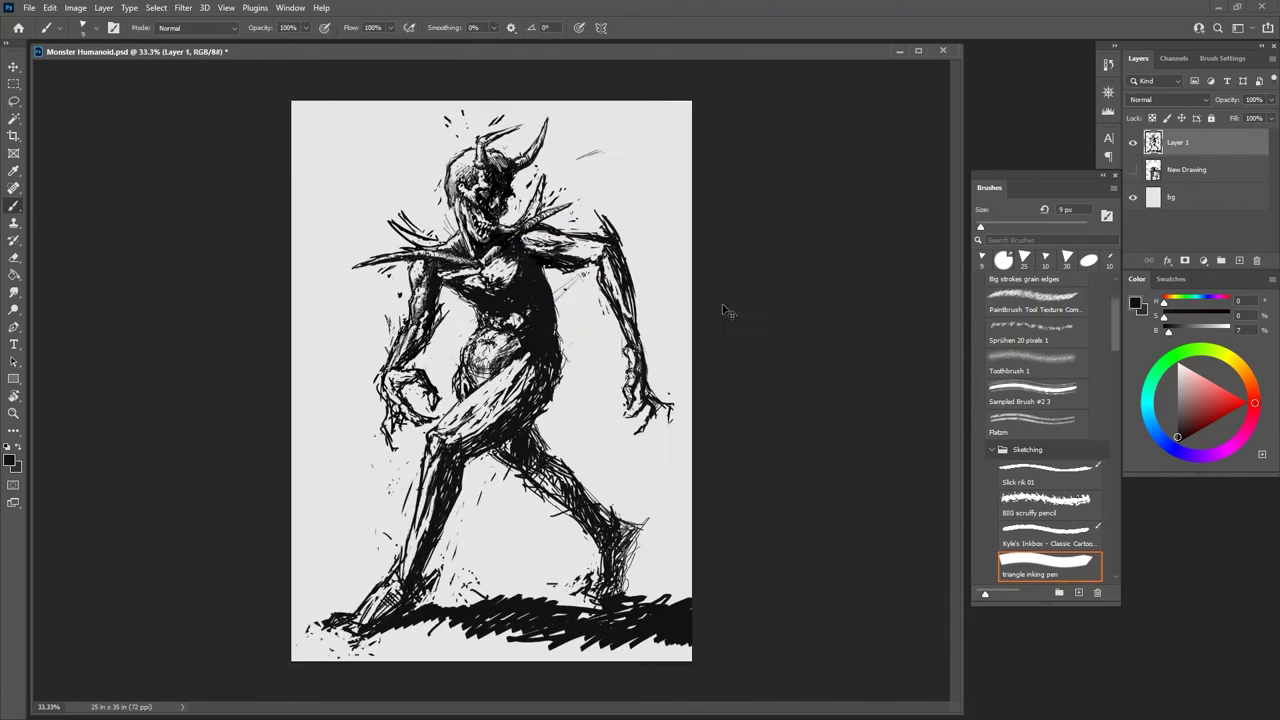
# Step: Bulk out the figure's rear hip contour and hatch the abdomen using a 20 px inking pen and eraser
pyautogui.press(']')
pyautogui.press(']')
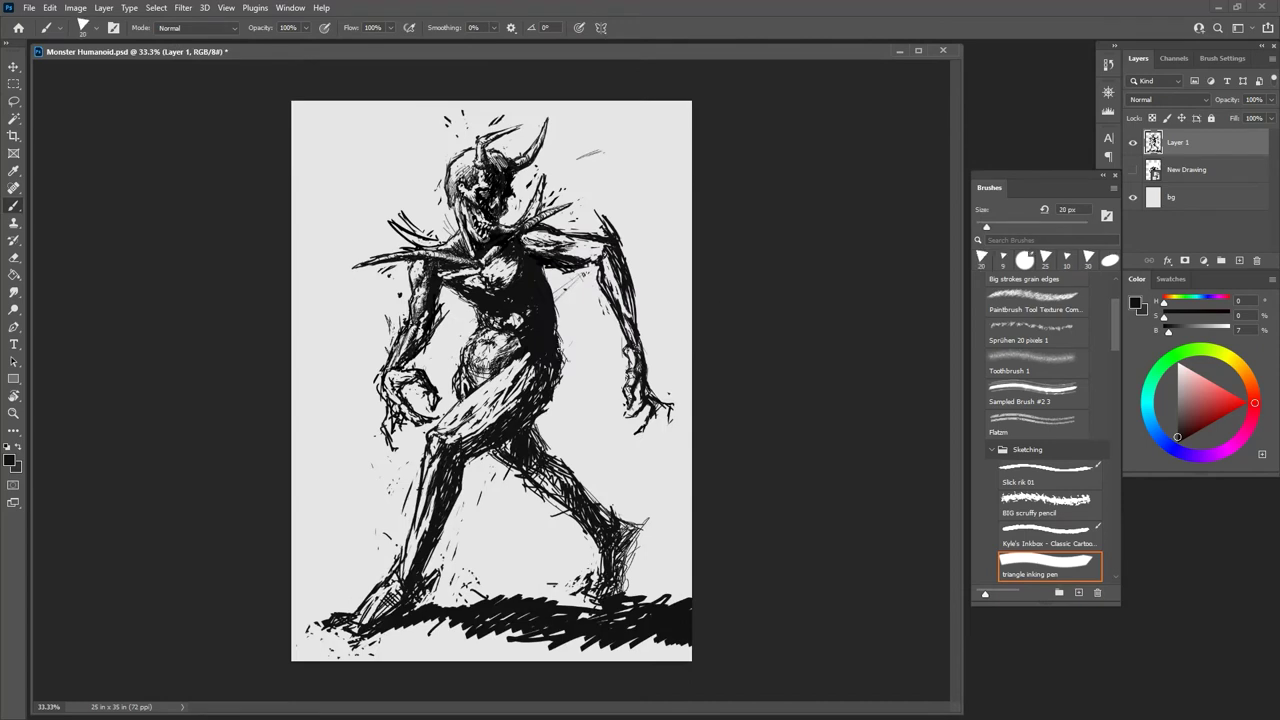
pyautogui.moveTo(563, 364); pyautogui.dragTo(544, 413)
pyautogui.press('e')
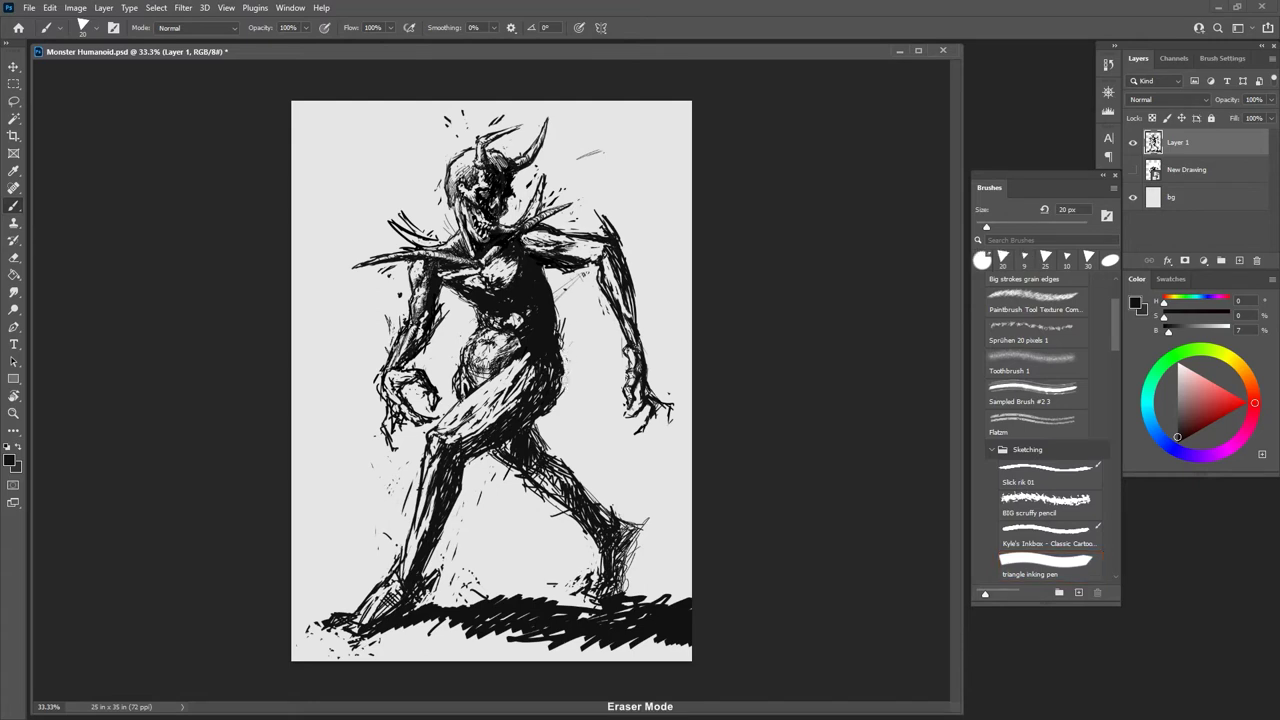
pyautogui.moveTo(567, 374); pyautogui.dragTo(562, 398)
pyautogui.press('b')
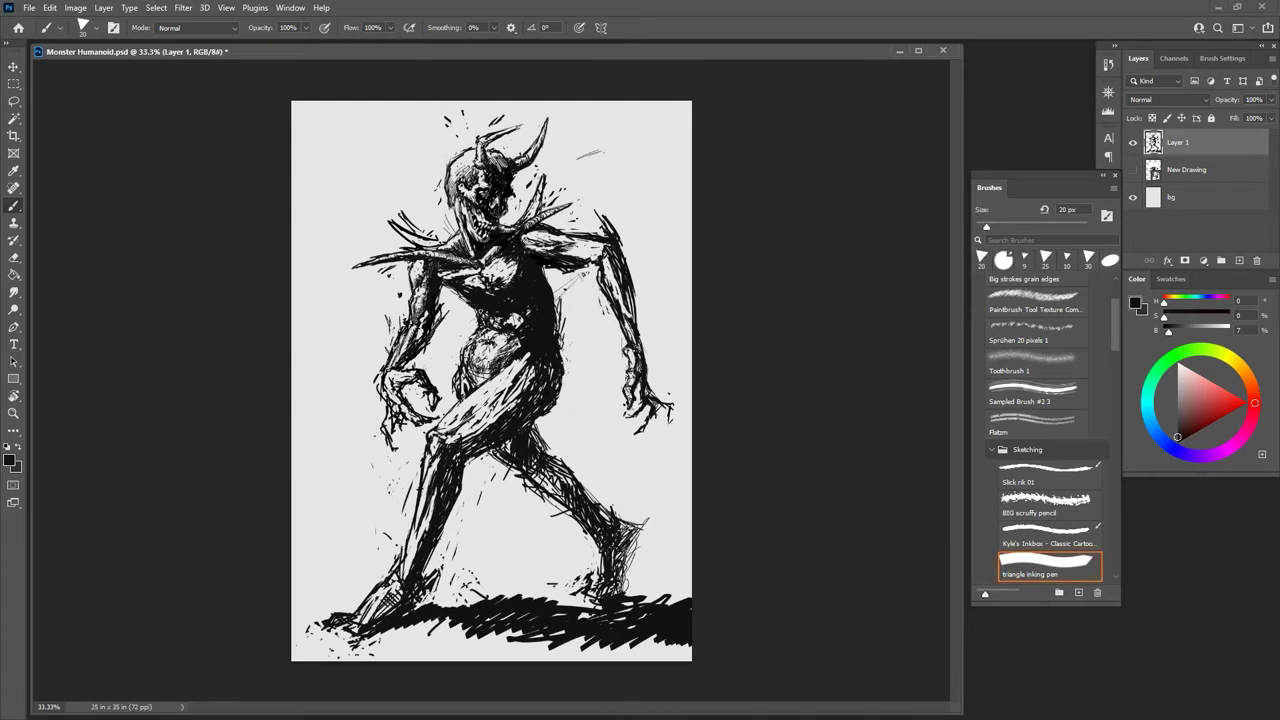
pyautogui.moveTo(520, 313); pyautogui.dragTo(509, 331)
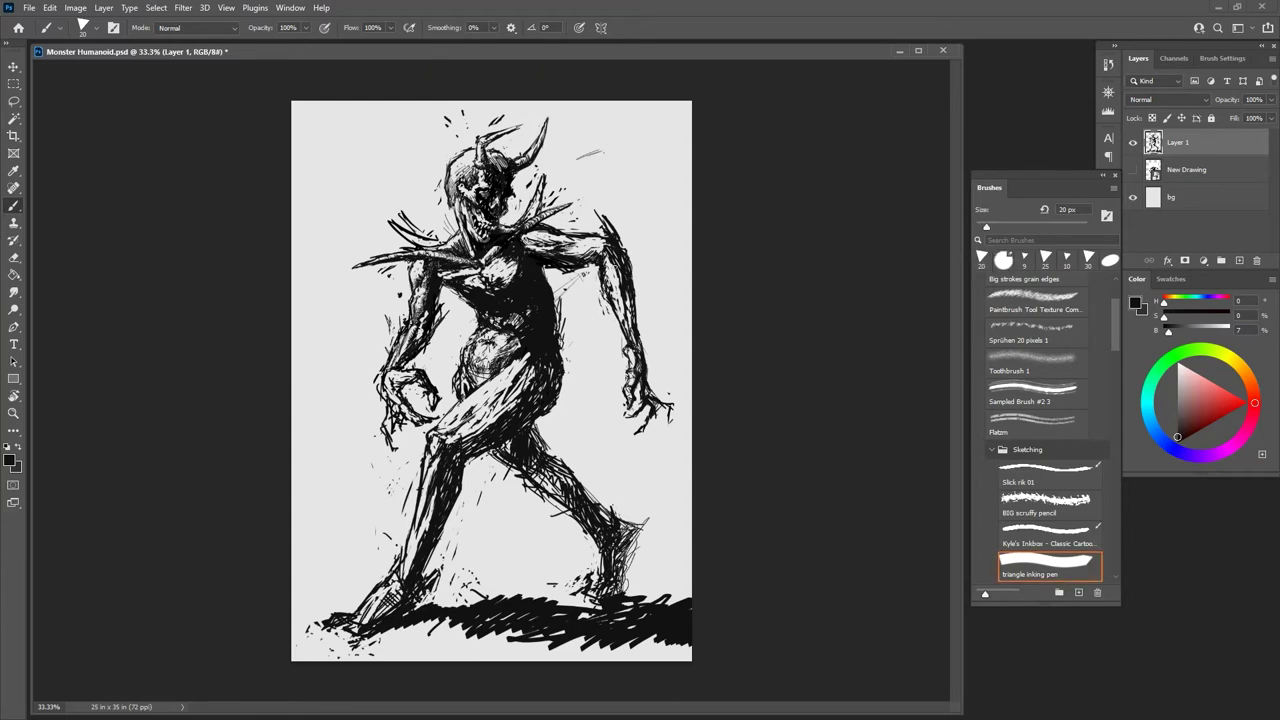
# Step: Ink the far arm's elbow, the back heel spur and the front foot's toes with bold strokes
pyautogui.moveTo(614, 260)
pyautogui.mouseDown()
pyautogui.moveTo(620, 280)
pyautogui.moveTo(618, 262)
pyautogui.mouseUp()
pyautogui.moveTo(346, 631); pyautogui.dragTo(330, 642)
pyautogui.moveTo(358, 628)
pyautogui.mouseDown()
pyautogui.moveTo(330, 642)
pyautogui.moveTo(358, 644)
pyautogui.moveTo(374, 624)
pyautogui.moveTo(331, 641)
pyautogui.mouseUp()
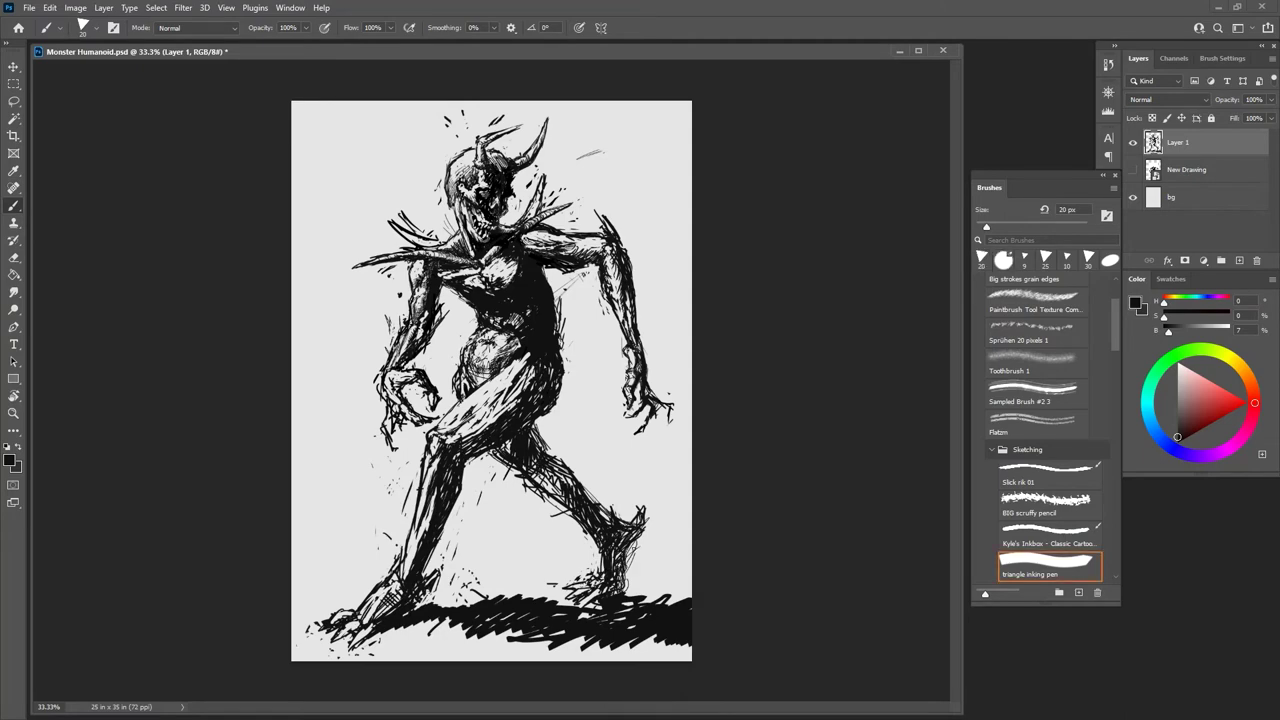
# Step: Reshape the near hand's lower finger into a curved, tapering form with a 9 px pen and eraser
pyautogui.hotkey('ctrl', '+')
pyautogui.press('[')
pyautogui.press('[')
pyautogui.press('[')
pyautogui.moveTo(235, 301)
pyautogui.mouseDown()
pyautogui.moveTo(195, 336)
pyautogui.moveTo(209, 304)
pyautogui.mouseUp()
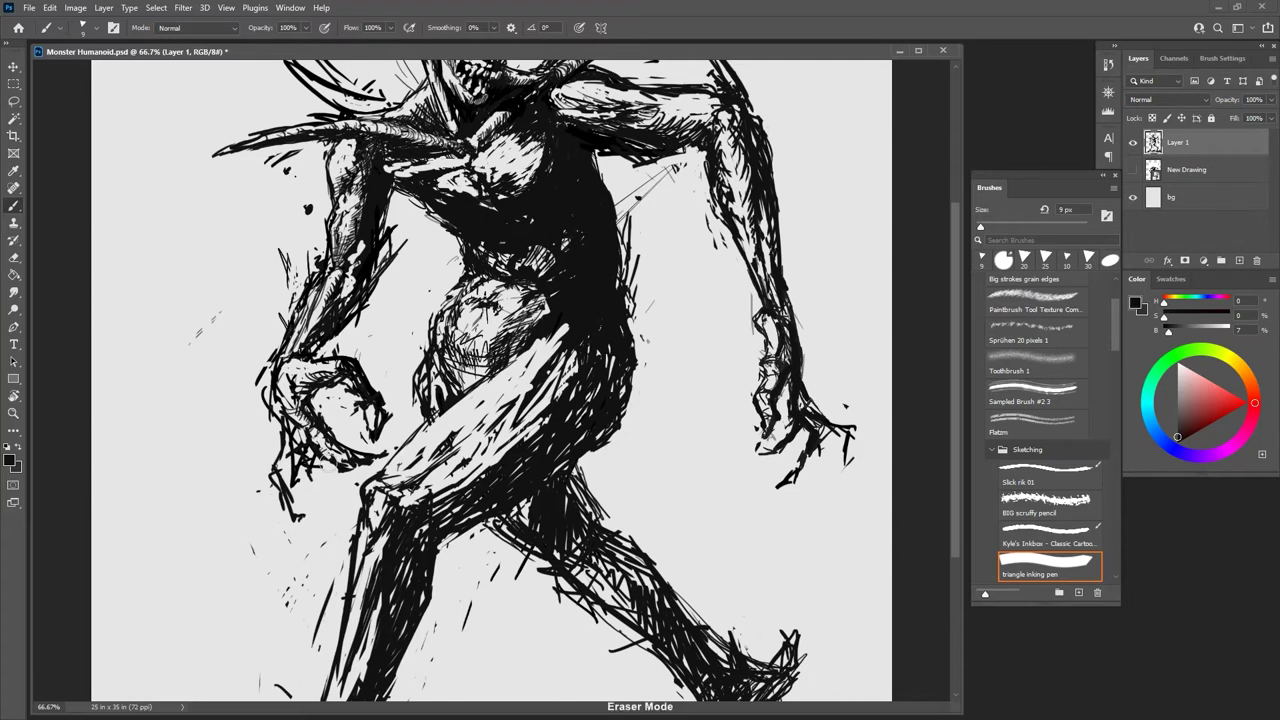
pyautogui.moveTo(342, 464)
pyautogui.mouseDown()
pyautogui.moveTo(314, 448)
pyautogui.moveTo(310, 458)
pyautogui.moveTo(330, 458)
pyautogui.mouseUp()
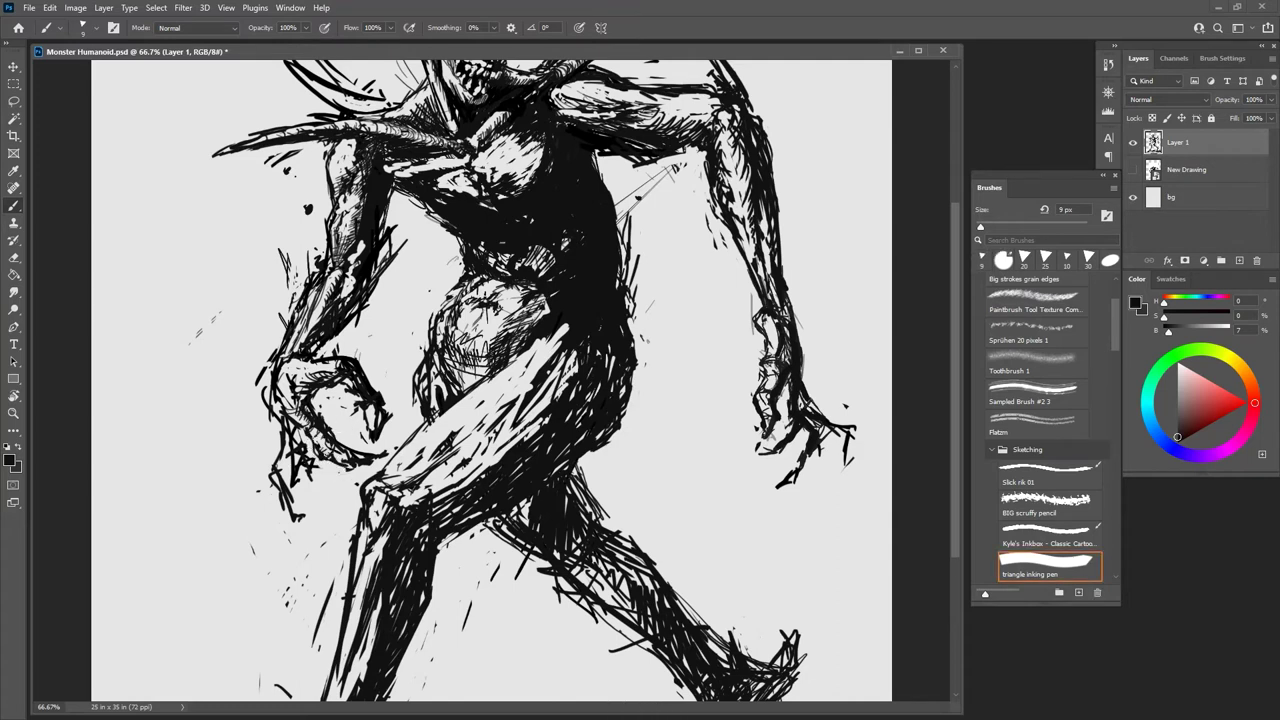
pyautogui.press('e')
pyautogui.press('b')
pyautogui.press('e')
pyautogui.moveTo(296, 430)
pyautogui.mouseDown()
pyautogui.moveTo(300, 441)
pyautogui.moveTo(398, 440)
pyautogui.mouseUp()
pyautogui.press('b')
pyautogui.press('e')
pyautogui.press('b')
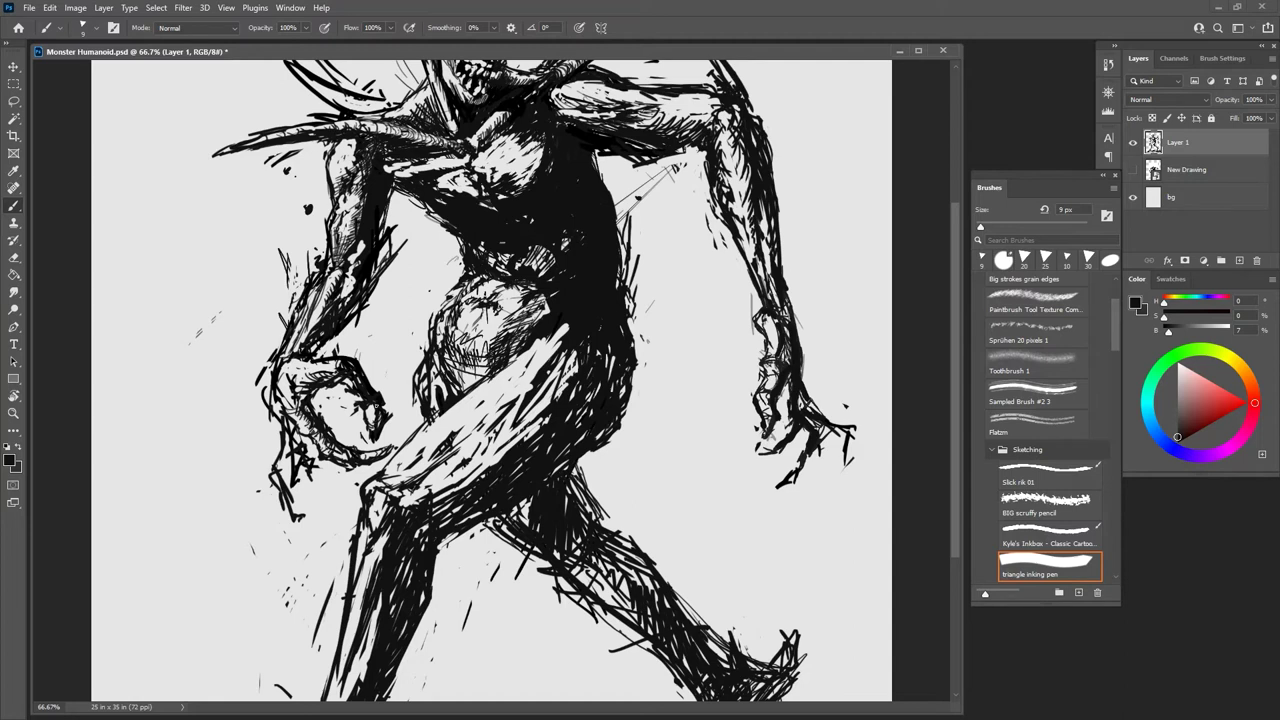
# Step: Refine the near hand's upper finger with erased highlights and short ink strokes
pyautogui.press('e')
pyautogui.press('b')
pyautogui.press('e')
pyautogui.moveTo(350, 370); pyautogui.dragTo(366, 402)
pyautogui.press('b')
pyautogui.hotkey('ctrl', '-')
pyautogui.hotkey('ctrl', '-')
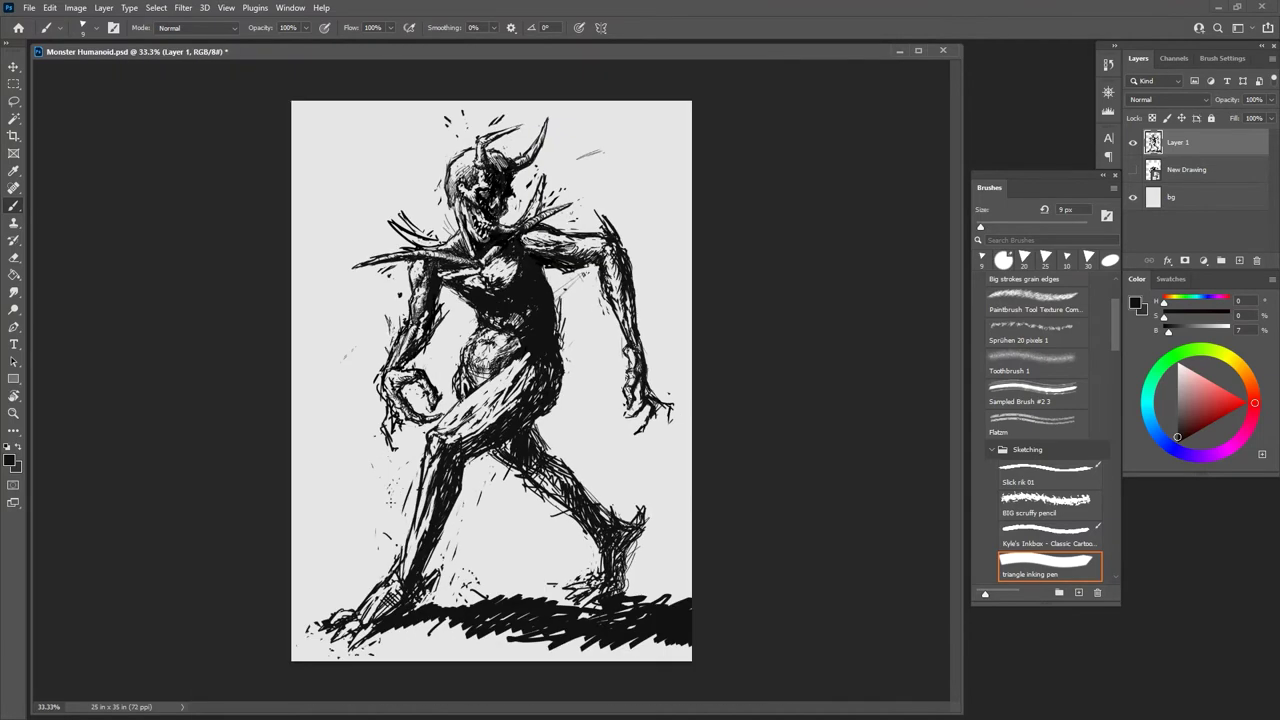
# Step: Clean up the outline of the near hand's knuckles by alternating pen and eraser strokes
pyautogui.hotkey('ctrl', '+')
pyautogui.hotkey('ctrl', '+')
pyautogui.hotkey('ctrl', '+')
pyautogui.press('e')
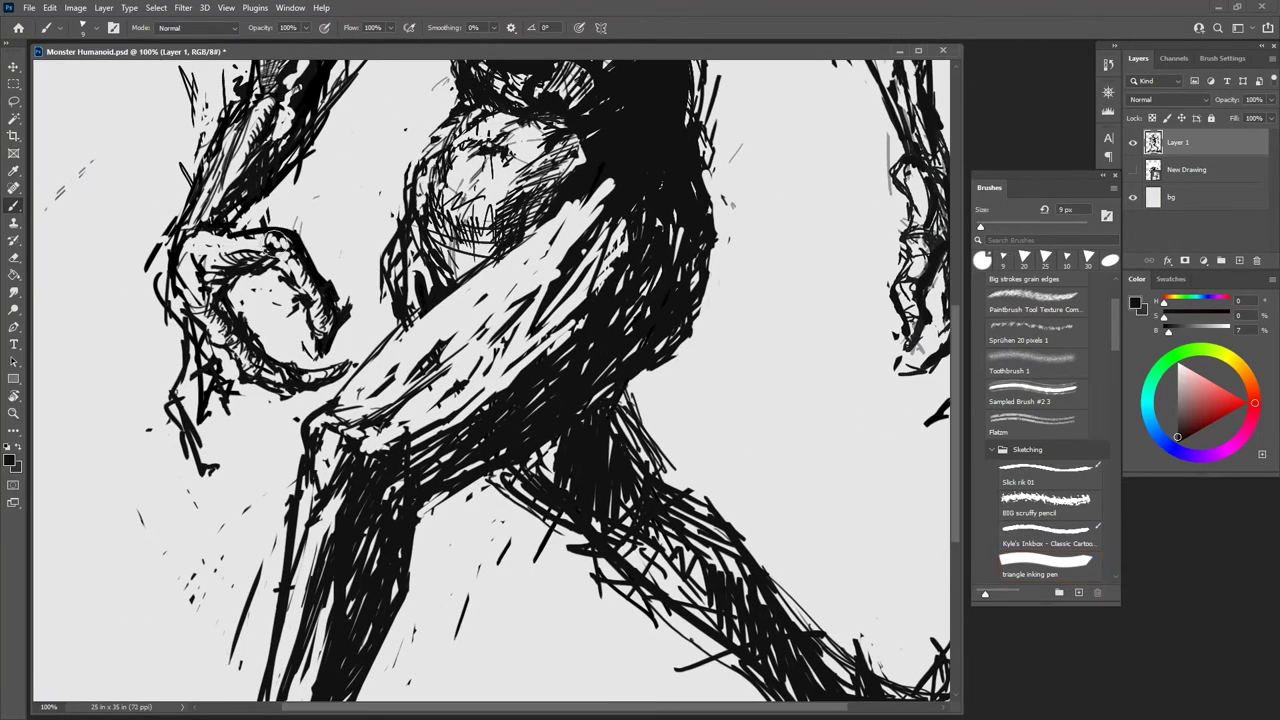
pyautogui.press('b')
pyautogui.moveTo(279, 241)
pyautogui.mouseDown()
pyautogui.moveTo(287, 262)
pyautogui.moveTo(268, 223)
pyautogui.mouseUp()
pyautogui.press('e')
pyautogui.moveTo(272, 217)
pyautogui.mouseDown()
pyautogui.moveTo(243, 235)
pyautogui.moveTo(256, 248)
pyautogui.moveTo(289, 224)
pyautogui.moveTo(304, 242)
pyautogui.mouseUp()
pyautogui.press('b')
pyautogui.press('e')
pyautogui.press('b')
# Step: Ink short contour and hatching strokes across the back of the near hand and its bent upper finger
pyautogui.moveTo(267, 233); pyautogui.dragTo(299, 229)
pyautogui.moveTo(303, 233); pyautogui.dragTo(313, 247)
pyautogui.moveTo(305, 235); pyautogui.dragTo(313, 259)
pyautogui.moveTo(271, 227)
pyautogui.mouseDown()
pyautogui.moveTo(253, 235)
pyautogui.moveTo(243, 223)
pyautogui.mouseUp()
pyautogui.moveTo(267, 237); pyautogui.dragTo(251, 223)
pyautogui.hotkey('ctrl', '-')
pyautogui.hotkey('ctrl', '-')
pyautogui.hotkey('ctrl', '-')
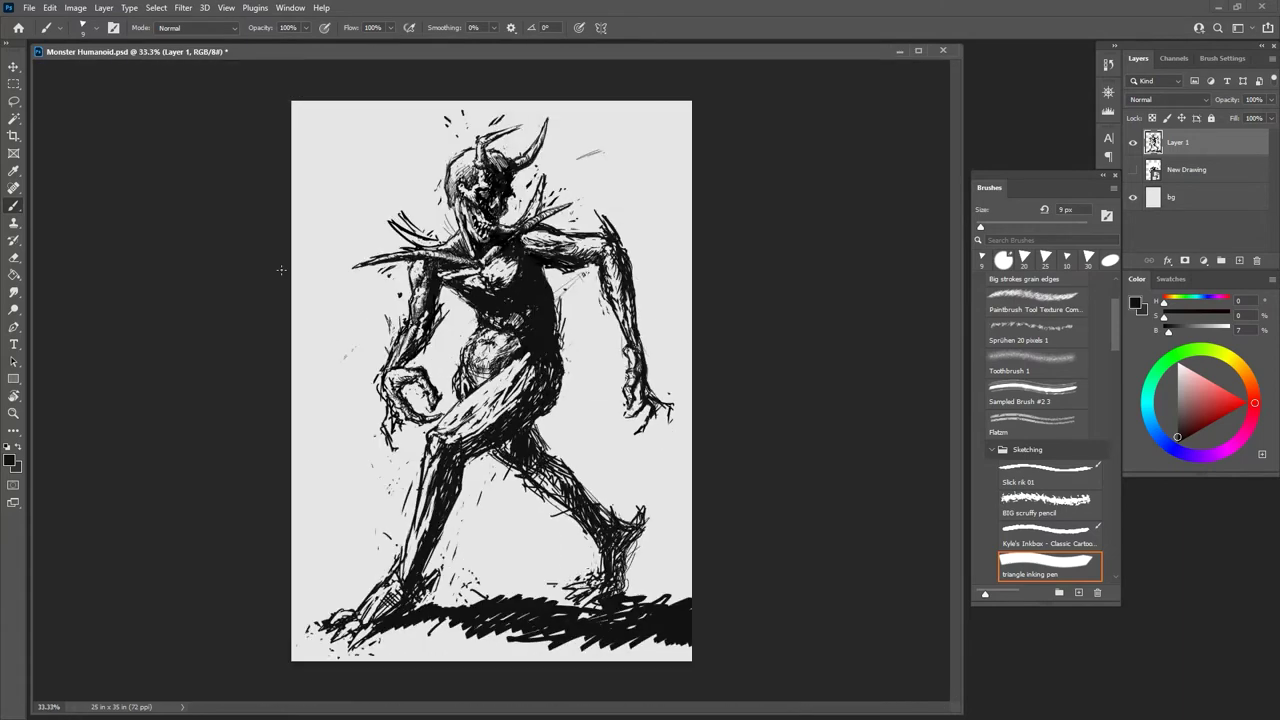
pyautogui.hotkey('ctrl', '+')
pyautogui.hotkey('ctrl', '+')
pyautogui.hotkey('ctrl', '+')
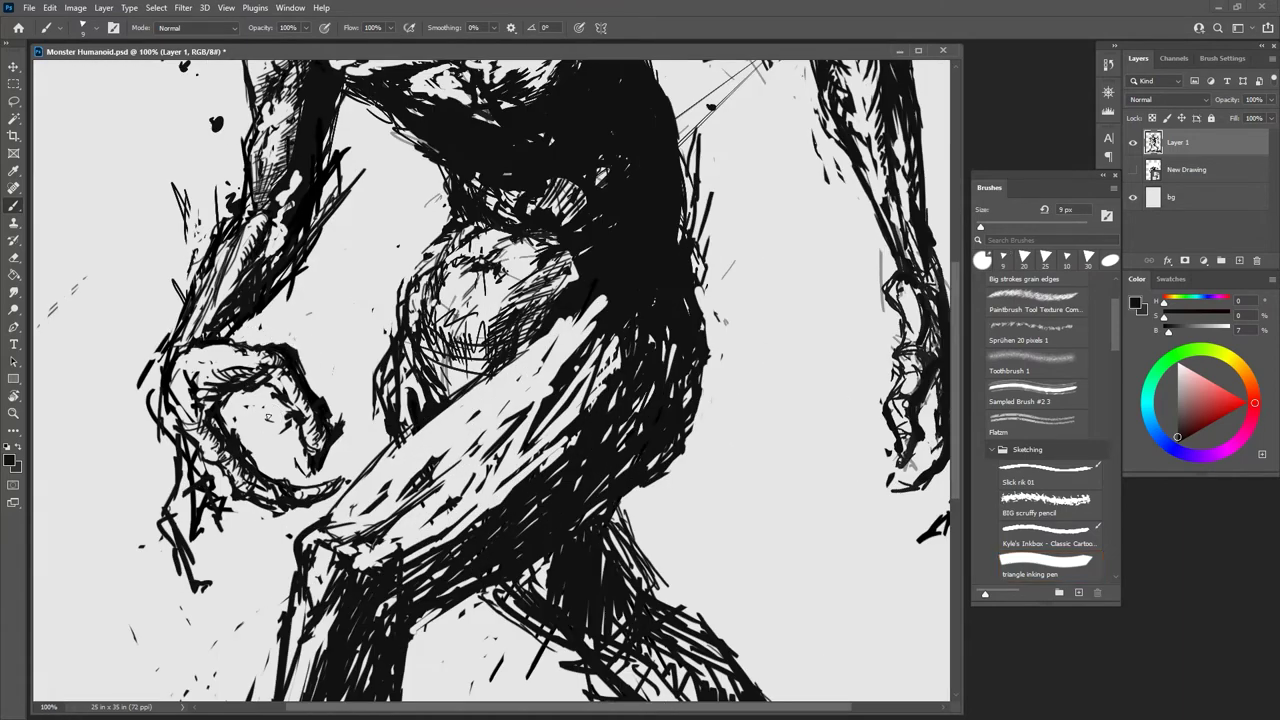
# Step: Ink short hatching strokes along the inner edge of the near hand's bent upper finger
pyautogui.press('b')
pyautogui.press('e')
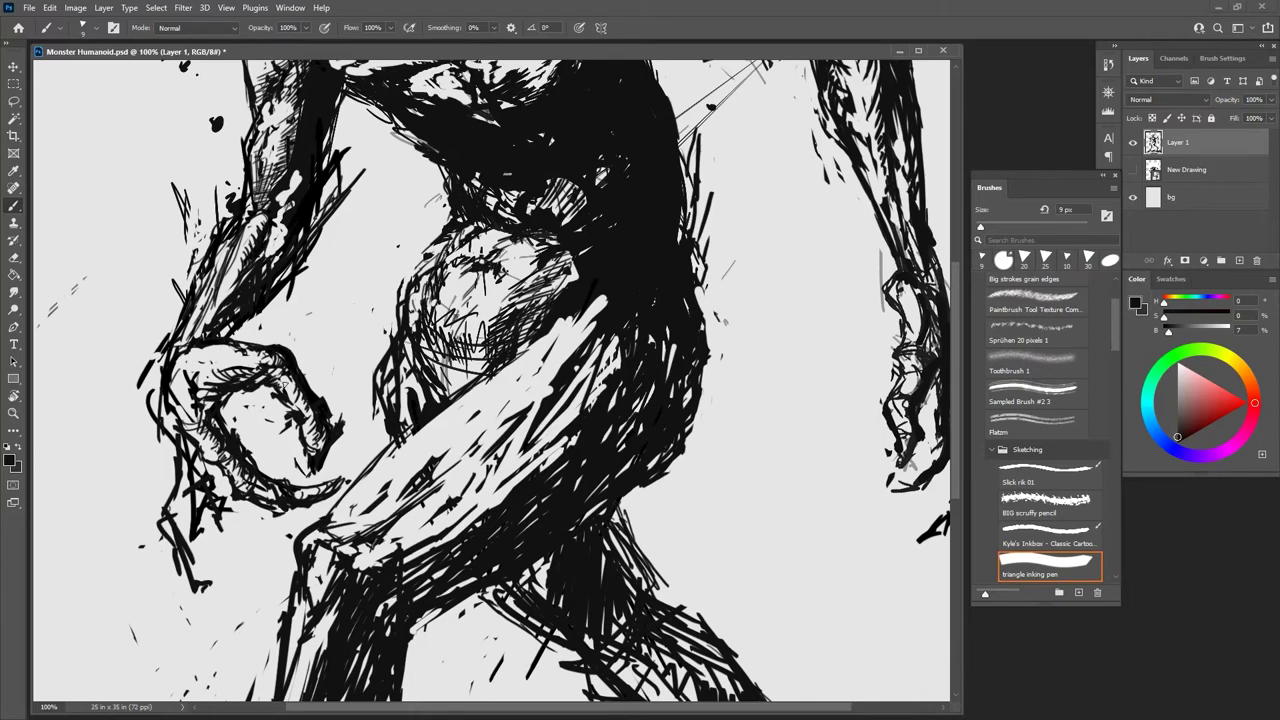
pyautogui.moveTo(283, 379); pyautogui.dragTo(306, 398)
pyautogui.moveTo(295, 392); pyautogui.dragTo(306, 412)
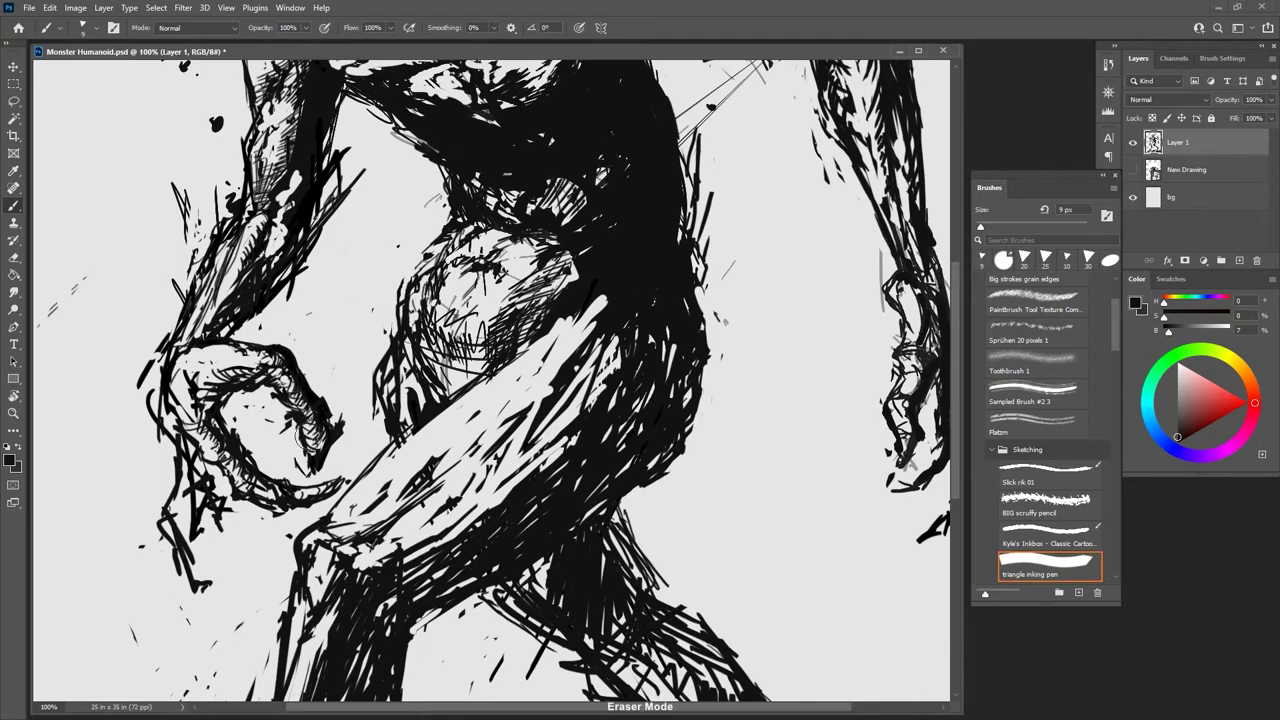
# Step: Hatch the rounded belly with curved ink strokes across its middle and lower half to build up its volume
pyautogui.hotkey('ctrl', '-')
pyautogui.hotkey('ctrl', '-')
pyautogui.hotkey('ctrl', '-')
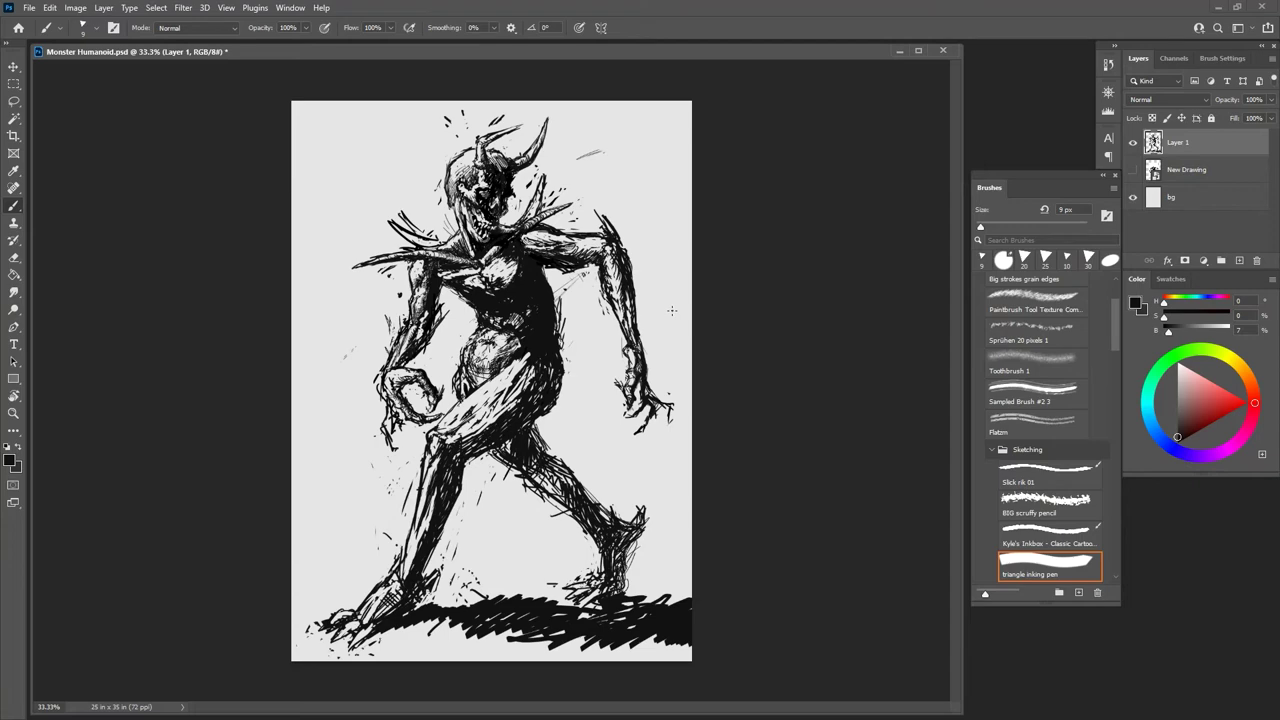
pyautogui.hotkey('ctrl', '1')
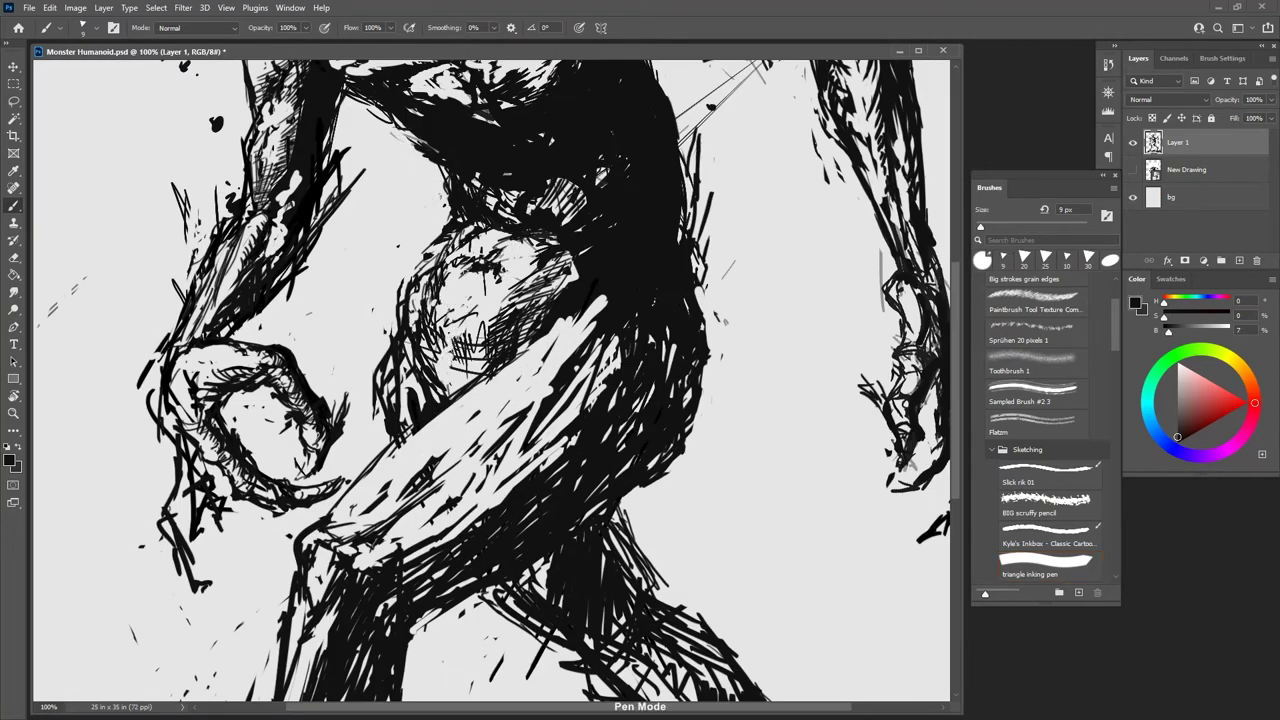
pyautogui.moveTo(430, 334)
pyautogui.mouseDown()
pyautogui.moveTo(474, 362)
pyautogui.moveTo(495, 346)
pyautogui.mouseUp()
pyautogui.moveTo(442, 354)
pyautogui.mouseDown()
pyautogui.moveTo(489, 360)
pyautogui.moveTo(487, 335)
pyautogui.mouseUp()
pyautogui.moveTo(439, 321)
pyautogui.mouseDown()
pyautogui.moveTo(469, 325)
pyautogui.moveTo(519, 303)
pyautogui.mouseUp()
pyautogui.moveTo(470, 328)
pyautogui.mouseDown()
pyautogui.moveTo(502, 309)
pyautogui.moveTo(489, 322)
pyautogui.mouseUp()
pyautogui.moveTo(453, 302); pyautogui.dragTo(466, 297)
pyautogui.moveTo(460, 289)
pyautogui.mouseDown()
pyautogui.moveTo(474, 286)
pyautogui.moveTo(467, 299)
pyautogui.mouseUp()
pyautogui.moveTo(438, 320); pyautogui.dragTo(463, 312)
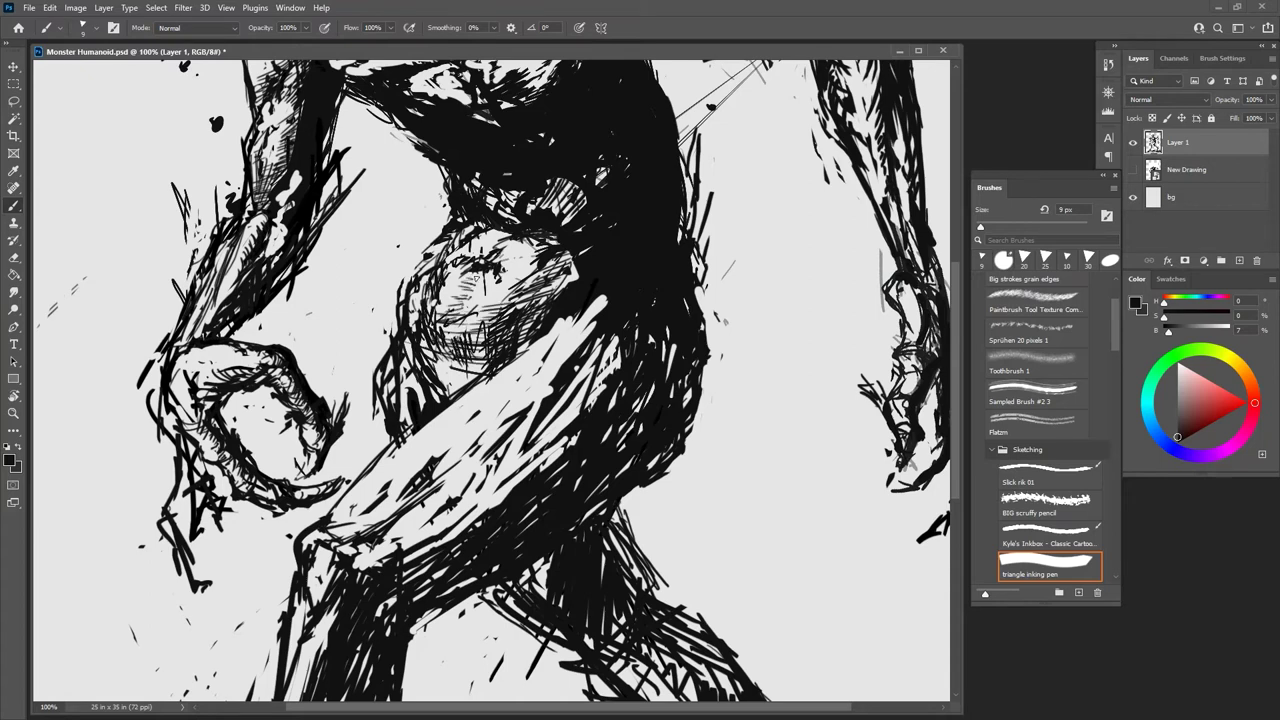
# Step: Rework the belly's lower edge and the small form beneath it with curved contour strokes and erased highlights
pyautogui.moveTo(476, 368)
pyautogui.mouseDown()
pyautogui.moveTo(435, 395)
pyautogui.moveTo(463, 387)
pyautogui.mouseUp()
pyautogui.hotkey('ctrl', 'z')
pyautogui.hotkey('ctrl', 'z')
pyautogui.moveTo(473, 373)
pyautogui.mouseDown()
pyautogui.moveTo(407, 400)
pyautogui.moveTo(403, 420)
pyautogui.moveTo(412, 388)
pyautogui.mouseUp()
pyautogui.press('e')
pyautogui.press('b')
pyautogui.moveTo(400, 400)
pyautogui.mouseDown()
pyautogui.moveTo(409, 419)
pyautogui.moveTo(438, 422)
pyautogui.mouseUp()
pyautogui.press('e')
pyautogui.moveTo(412, 434); pyautogui.dragTo(468, 389)
pyautogui.press('b')
pyautogui.moveTo(468, 388); pyautogui.dragTo(406, 434)
# Step: Add fine diagonal hatching along the light upper side of the near thigh, down towards the knee
pyautogui.moveTo(514, 416)
pyautogui.mouseDown()
pyautogui.moveTo(446, 456)
pyautogui.moveTo(430, 494)
pyautogui.mouseUp()
pyautogui.moveTo(472, 438); pyautogui.dragTo(442, 488)
pyautogui.moveTo(510, 416); pyautogui.dragTo(480, 458)
pyautogui.moveTo(556, 386); pyautogui.dragTo(514, 424)
pyautogui.moveTo(362, 482); pyautogui.dragTo(330, 526)
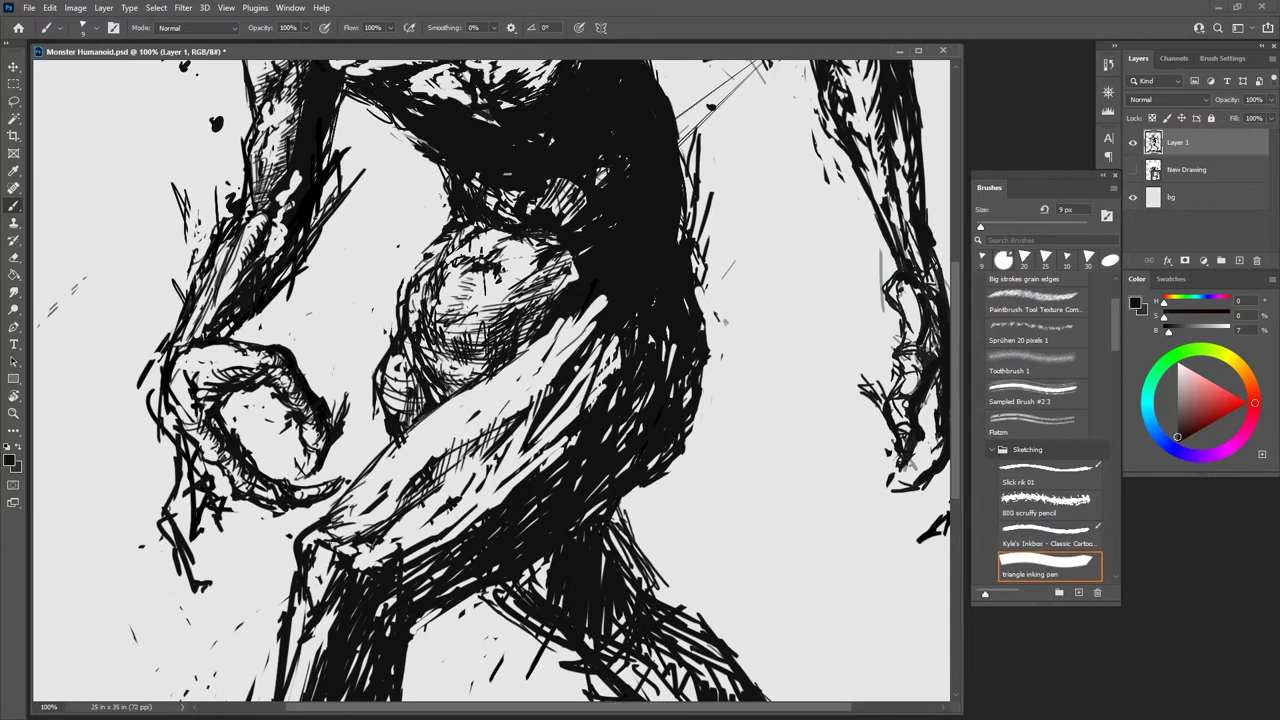
# Step: Redraw the near hand's dangling finger with a slimmer outline and a pointed claw extending from its tip
pyautogui.moveTo(493, 479); pyautogui.dragTo(615, 369)
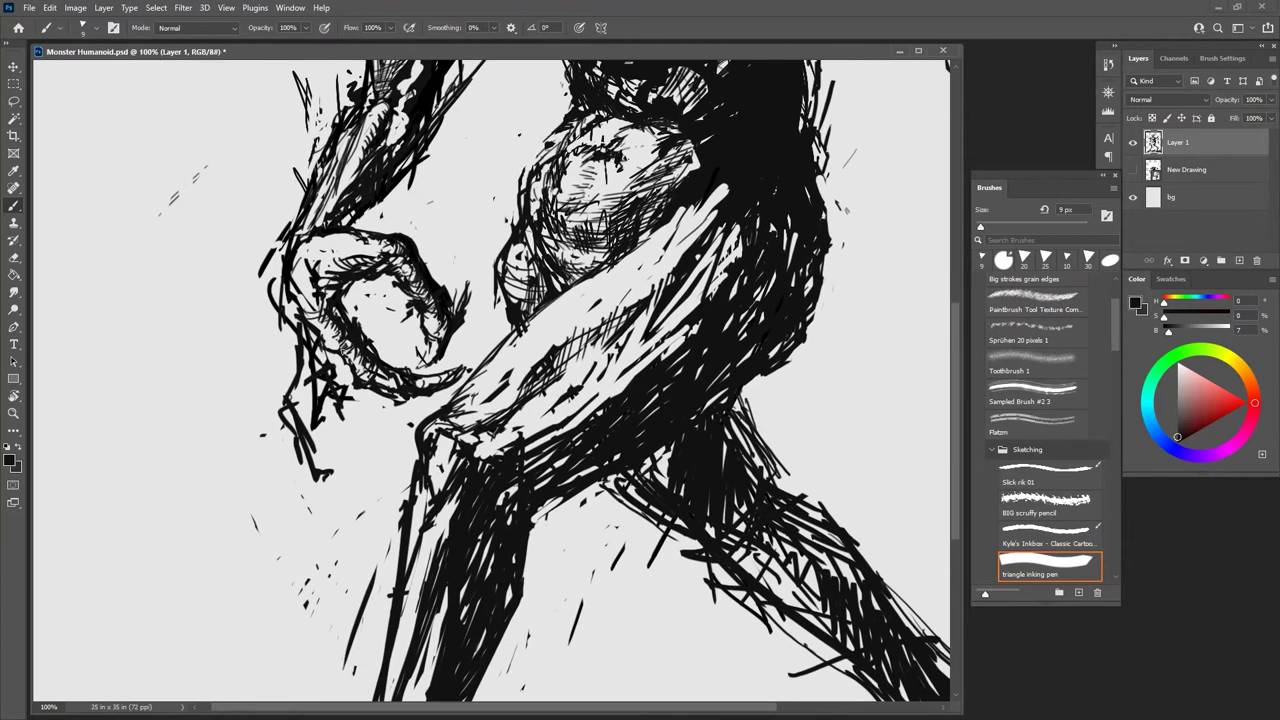
pyautogui.moveTo(285, 290)
pyautogui.mouseDown()
pyautogui.moveTo(297, 350)
pyautogui.moveTo(284, 304)
pyautogui.mouseUp()
pyautogui.press('`')
pyautogui.moveTo(298, 350)
pyautogui.mouseDown()
pyautogui.moveTo(276, 314)
pyautogui.moveTo(292, 414)
pyautogui.mouseUp()
pyautogui.press('`')
pyautogui.moveTo(314, 432); pyautogui.dragTo(355, 465)
pyautogui.moveTo(322, 450); pyautogui.dragTo(368, 456)
pyautogui.moveTo(297, 470); pyautogui.dragTo(318, 474)
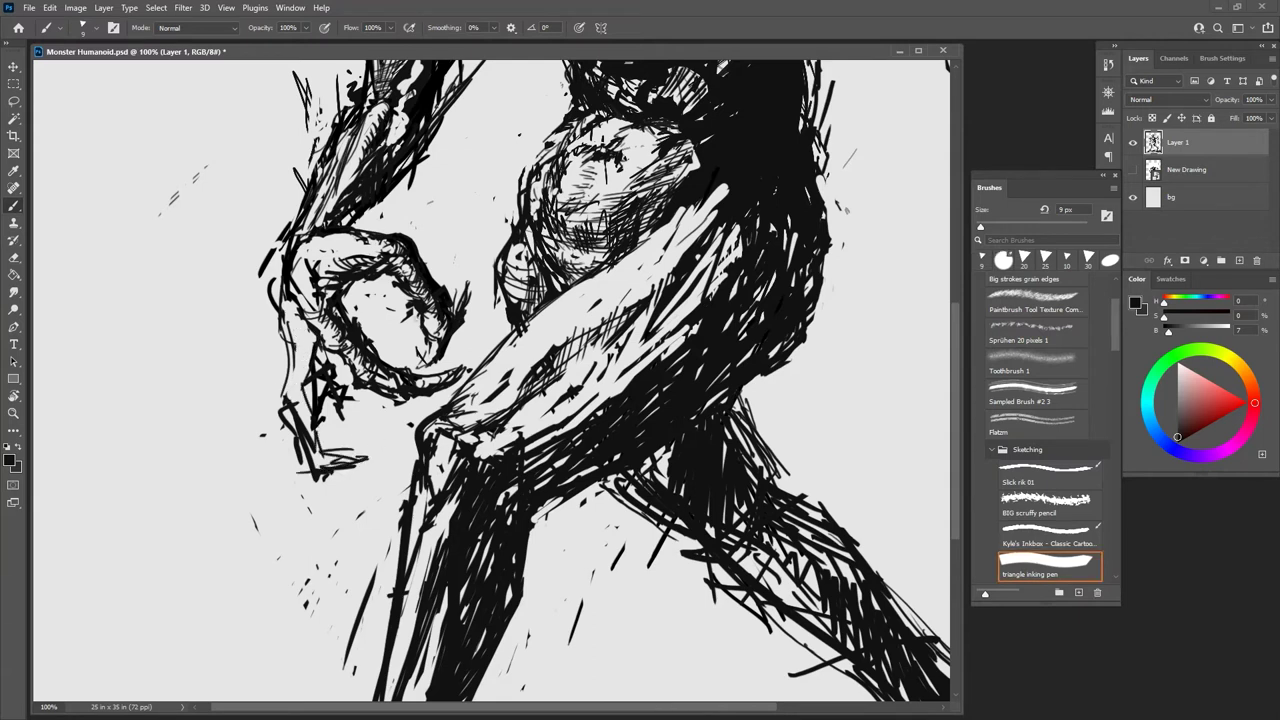
# Step: Refine the dangling finger's contour and joint, and fill its upper segment with fine lengthwise hatching
pyautogui.moveTo(294, 404); pyautogui.dragTo(322, 392)
pyautogui.press('`')
pyautogui.moveTo(298, 420)
pyautogui.mouseDown()
pyautogui.moveTo(315, 446)
pyautogui.moveTo(300, 429)
pyautogui.mouseUp()
pyautogui.press('`')
pyautogui.moveTo(286, 350); pyautogui.dragTo(281, 393)
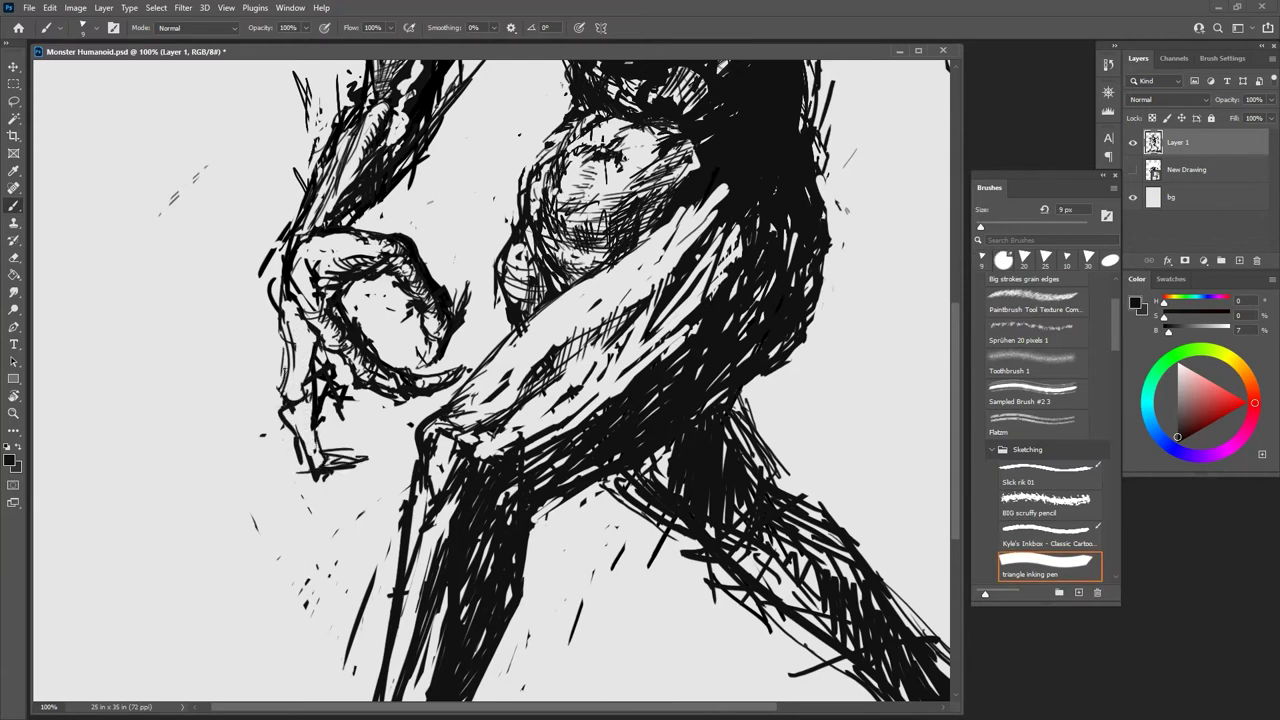
pyautogui.press('`')
pyautogui.moveTo(305, 335); pyautogui.dragTo(315, 351)
pyautogui.moveTo(291, 303); pyautogui.dragTo(315, 341)
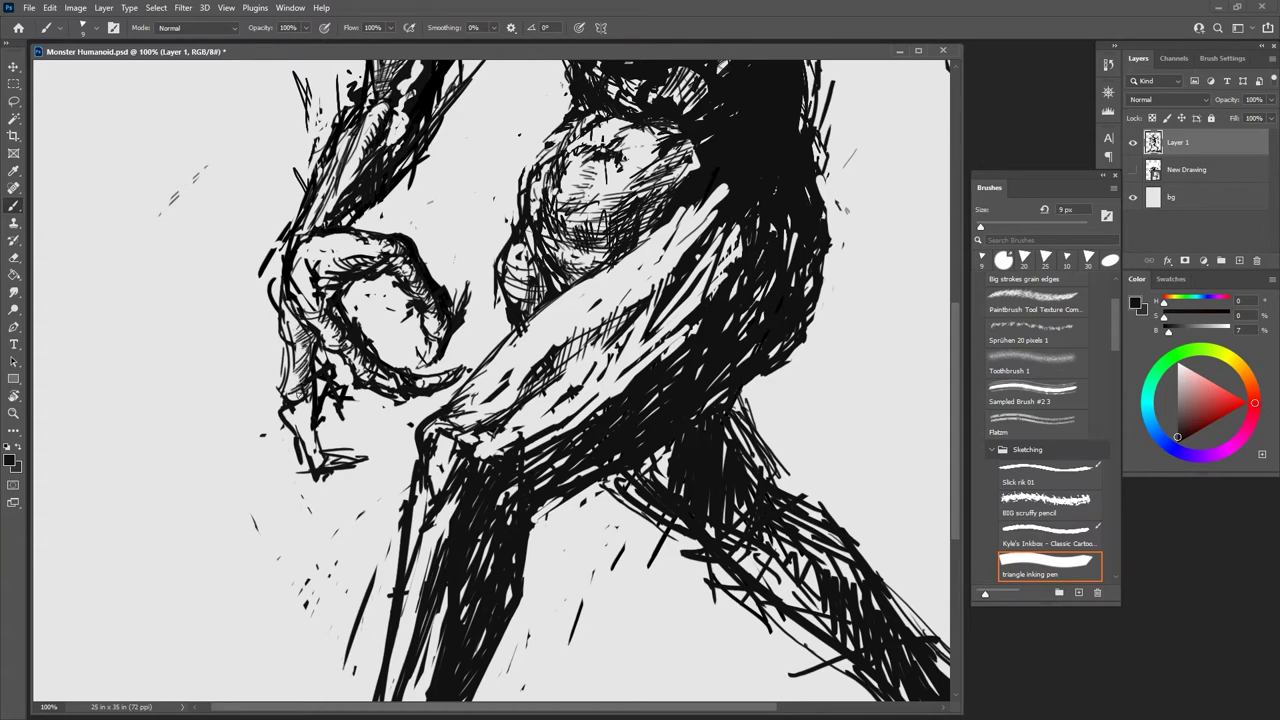
pyautogui.moveTo(298, 352); pyautogui.dragTo(294, 398)
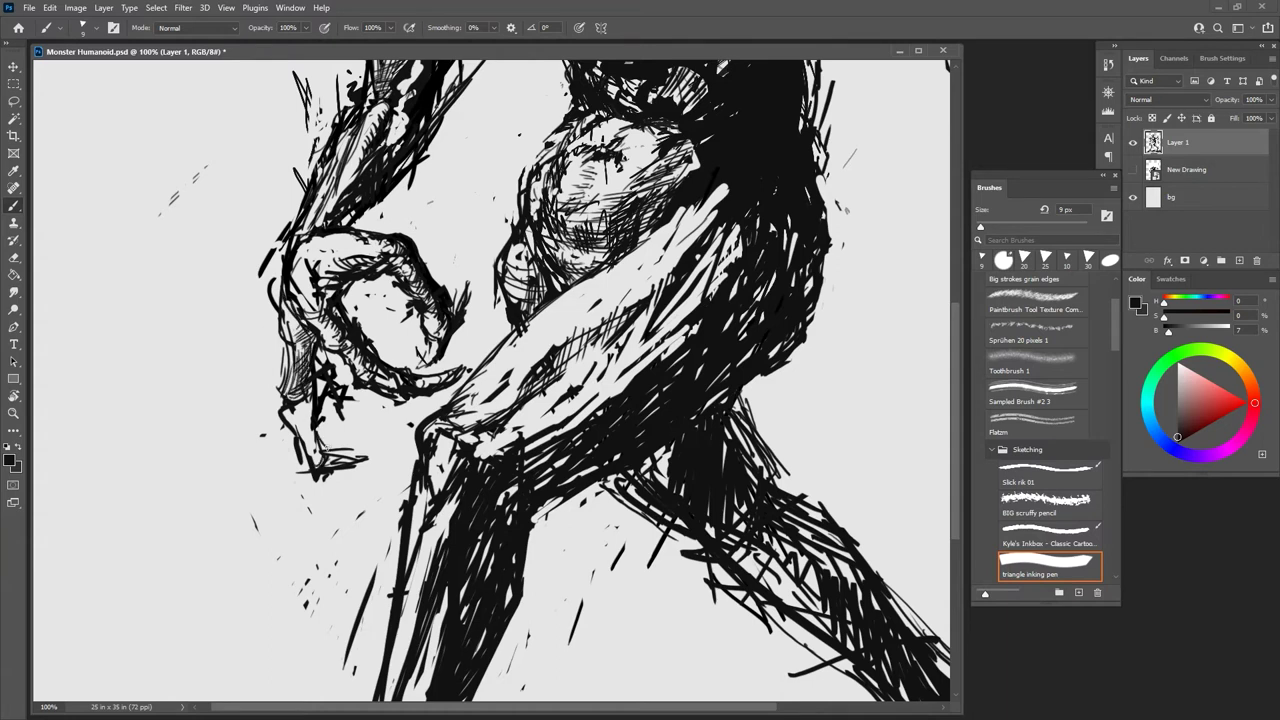
# Step: Shade the dangling finger's joint, lower segment and claw with ink strokes, erasing stray marks beside it
pyautogui.moveTo(348, 466); pyautogui.dragTo(376, 448)
pyautogui.moveTo(312, 414)
pyautogui.mouseDown()
pyautogui.moveTo(298, 444)
pyautogui.moveTo(290, 424)
pyautogui.mouseUp()
pyautogui.moveTo(320, 428); pyautogui.dragTo(306, 466)
pyautogui.moveTo(318, 402)
pyautogui.mouseDown()
pyautogui.moveTo(306, 464)
pyautogui.moveTo(292, 448)
pyautogui.mouseUp()
pyautogui.press('e')
pyautogui.moveTo(320, 397); pyautogui.dragTo(314, 424)
pyautogui.press('b')
pyautogui.moveTo(316, 422); pyautogui.dragTo(325, 446)
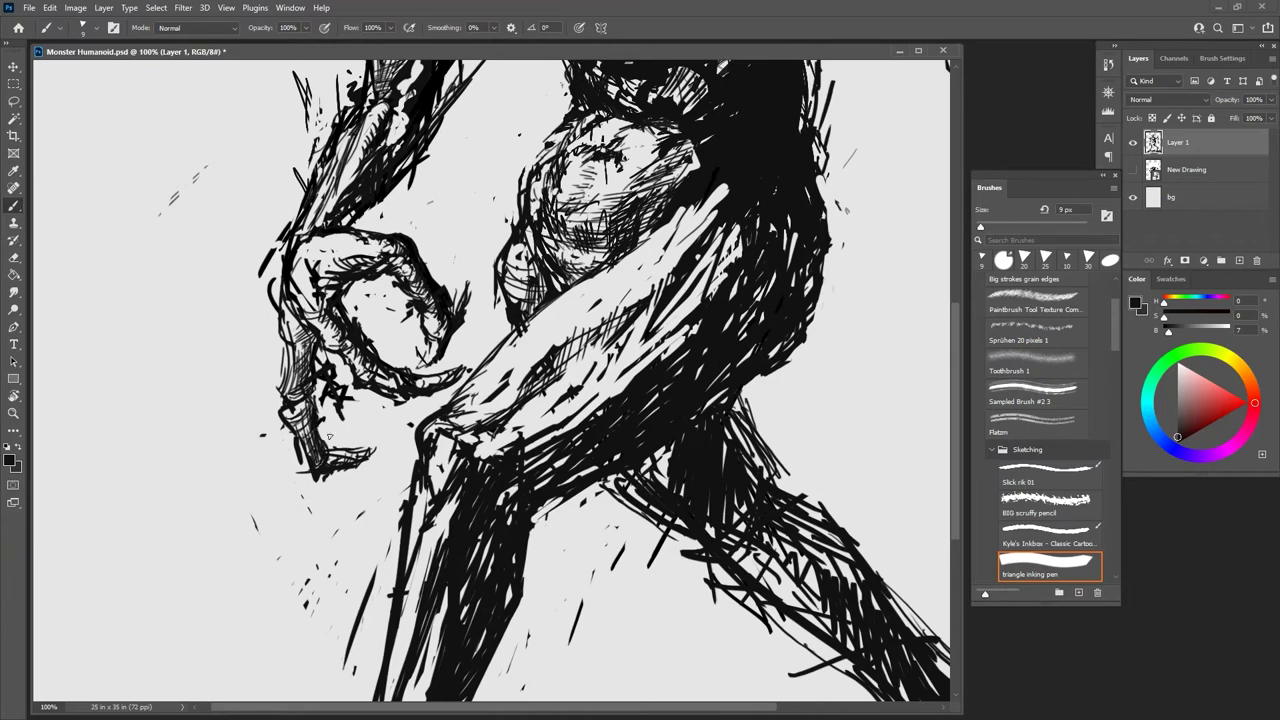
# Step: Hatch the shoulder muscle of the far upper arm with fine lengthwise ink strokes
pyautogui.hotkey('ctrl', '-')
pyautogui.hotkey('ctrl', '-')
pyautogui.hotkey('ctrl', '-')
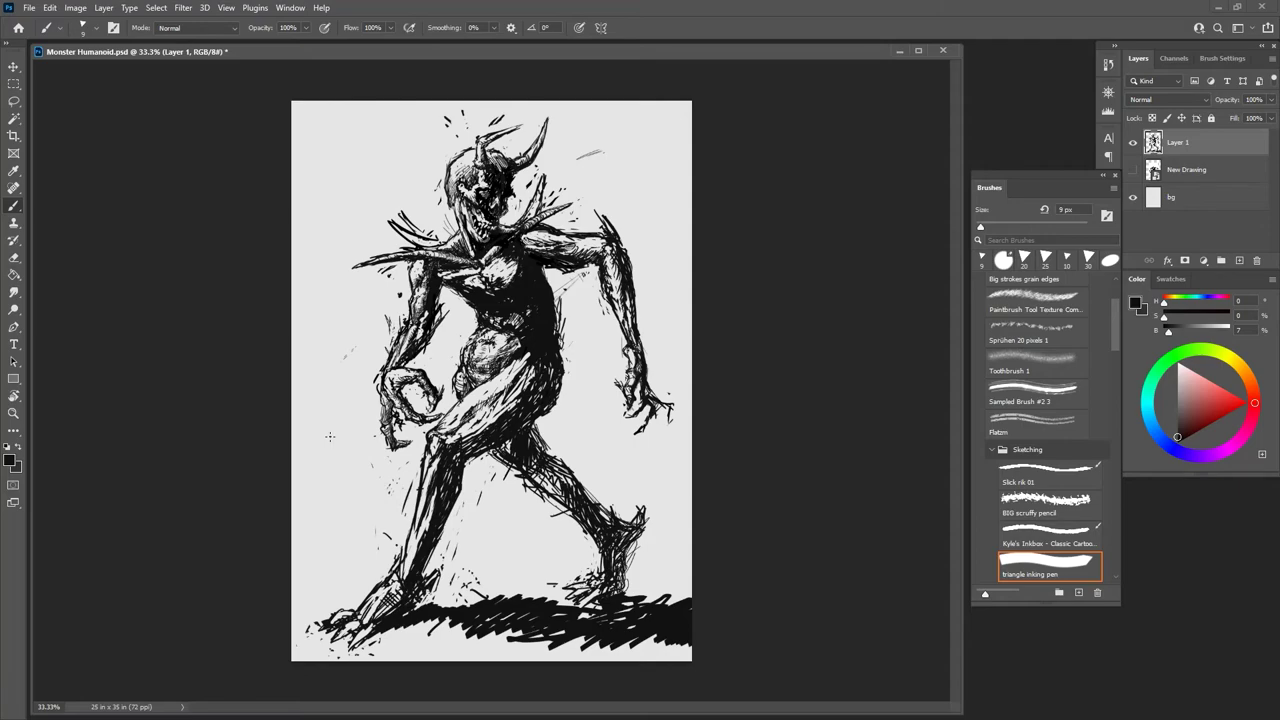
pyautogui.hotkey('ctrl', '+')
pyautogui.hotkey('ctrl', '+')
pyautogui.hotkey('ctrl', '+')
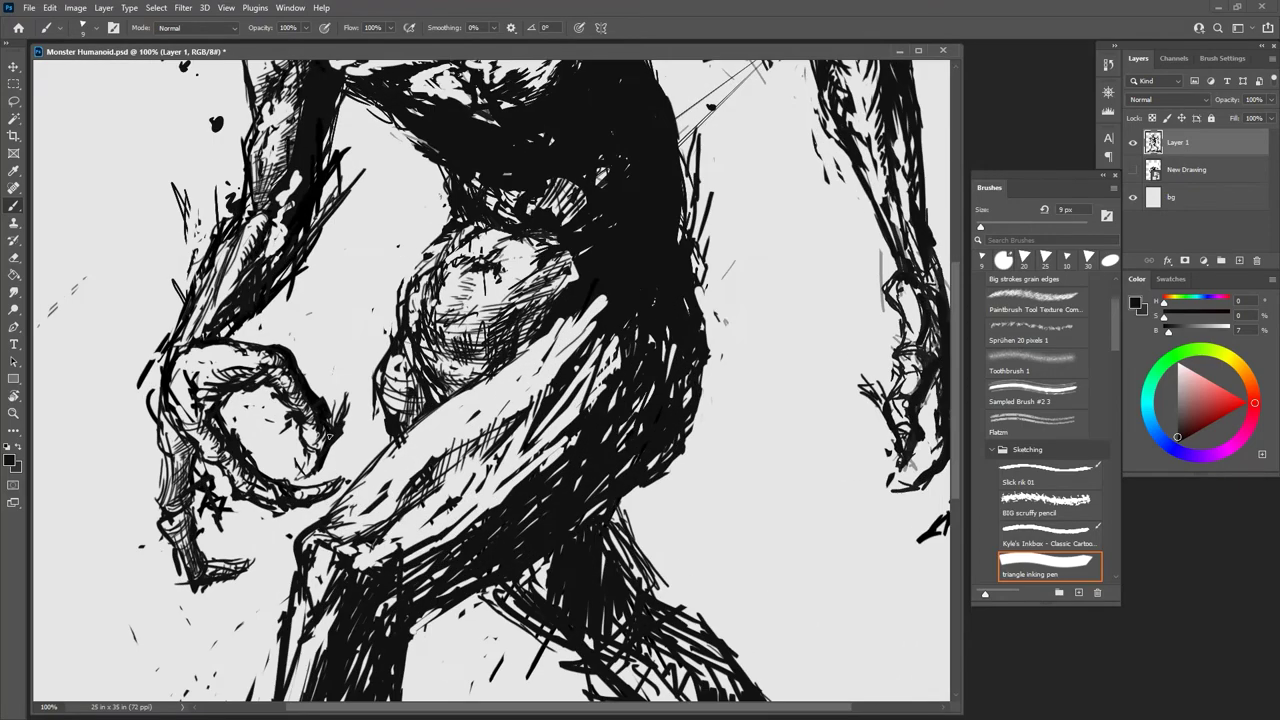
pyautogui.moveTo(540, 338); pyautogui.dragTo(396, 587)
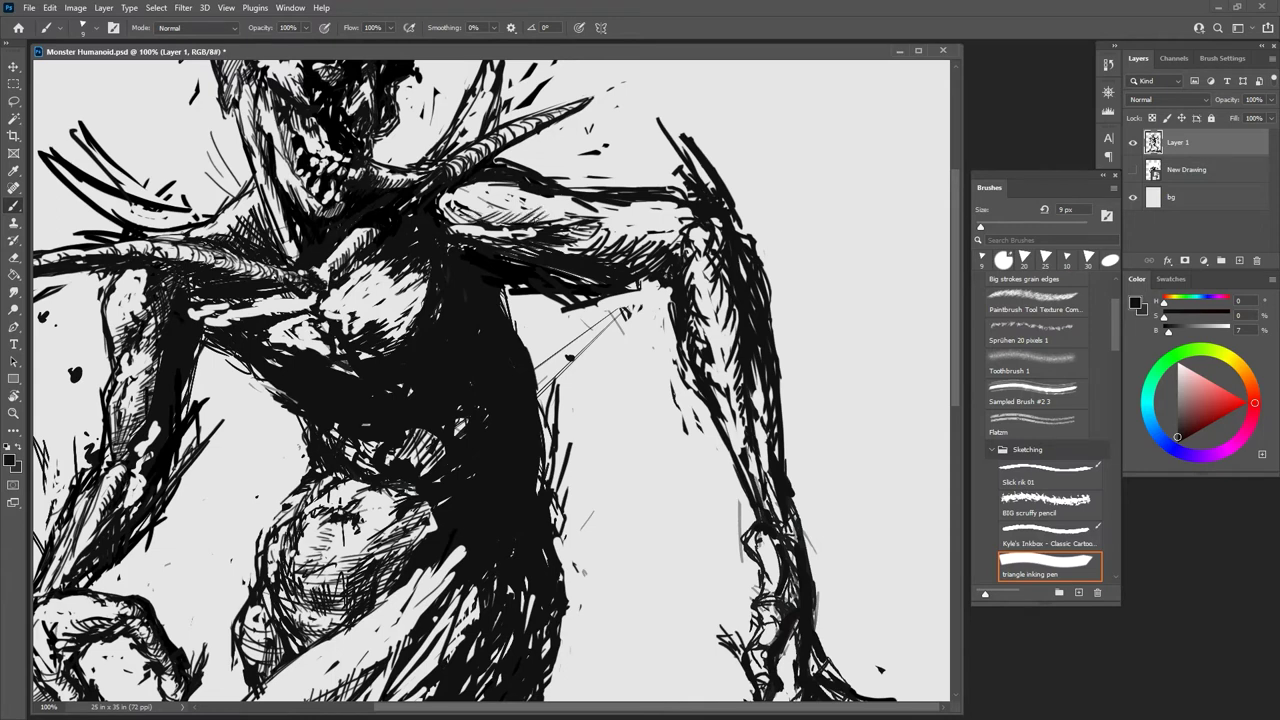
pyautogui.moveTo(446, 222)
pyautogui.mouseDown()
pyautogui.moveTo(594, 213)
pyautogui.moveTo(470, 252)
pyautogui.moveTo(511, 235)
pyautogui.mouseUp()
pyautogui.press('e')
pyautogui.press('b')
pyautogui.moveTo(510, 246); pyautogui.dragTo(570, 226)
pyautogui.moveTo(559, 242); pyautogui.dragTo(577, 226)
pyautogui.moveTo(464, 236); pyautogui.dragTo(587, 229)
pyautogui.moveTo(472, 240); pyautogui.dragTo(590, 228)
pyautogui.moveTo(472, 238)
pyautogui.mouseDown()
pyautogui.moveTo(523, 244)
pyautogui.moveTo(508, 228)
pyautogui.mouseUp()
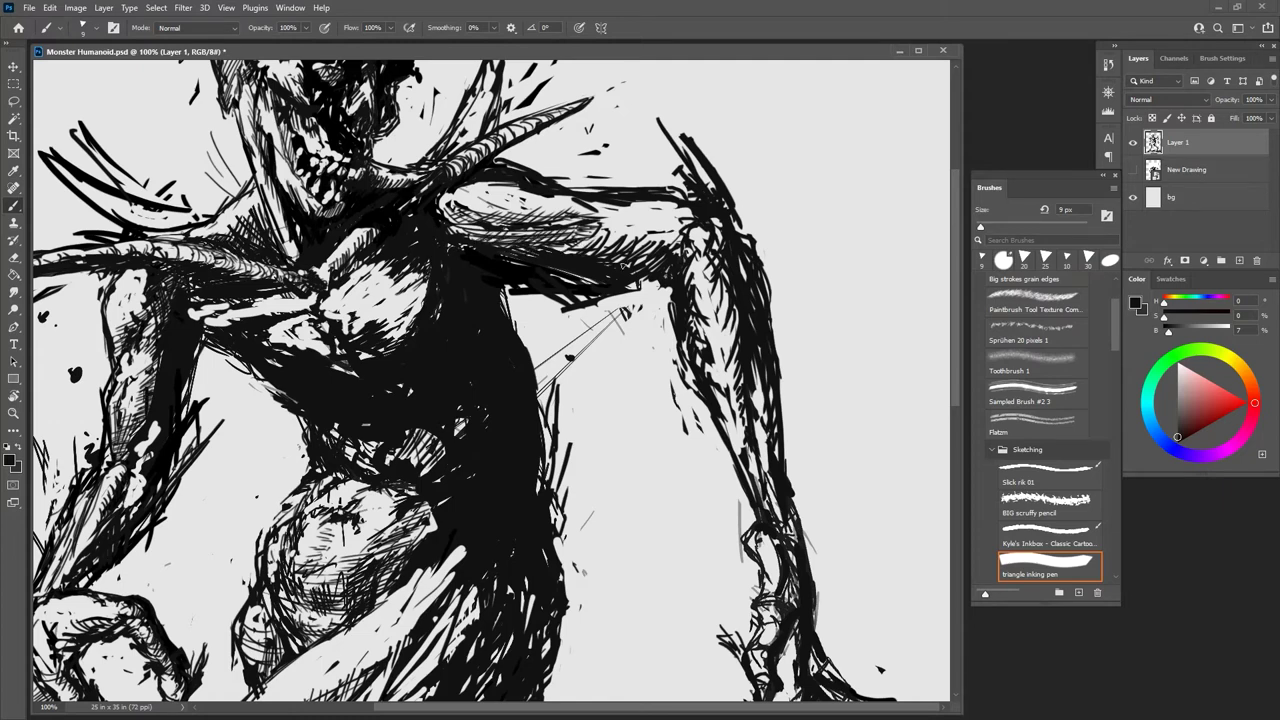
# Step: Clear the heavy black and loose marks from the far upper arm's underside and redraw a clean lower contour
pyautogui.scroll(2, 622, 265)
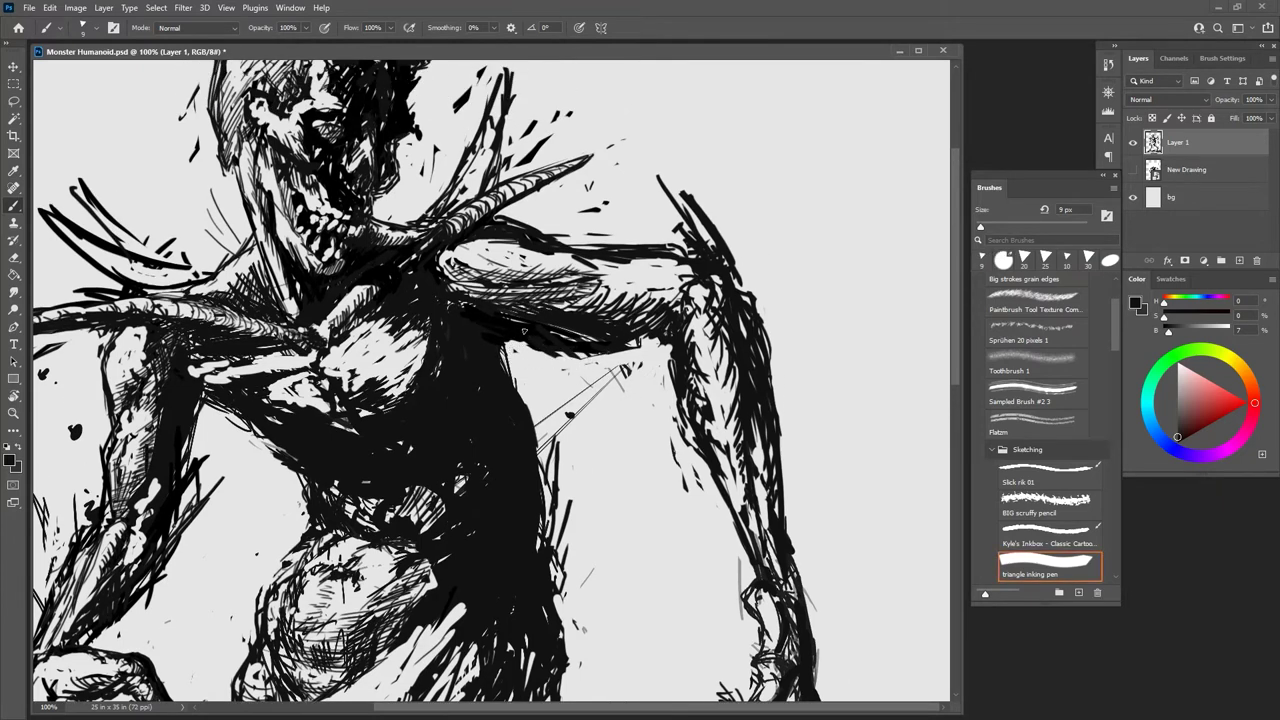
pyautogui.moveTo(532, 348)
pyautogui.mouseDown()
pyautogui.moveTo(640, 347)
pyautogui.moveTo(600, 352)
pyautogui.moveTo(634, 343)
pyautogui.moveTo(632, 327)
pyautogui.moveTo(564, 317)
pyautogui.moveTo(672, 316)
pyautogui.mouseUp()
pyautogui.moveTo(513, 344)
pyautogui.mouseDown()
pyautogui.moveTo(588, 350)
pyautogui.moveTo(514, 386)
pyautogui.moveTo(528, 336)
pyautogui.mouseUp()
pyautogui.press('e')
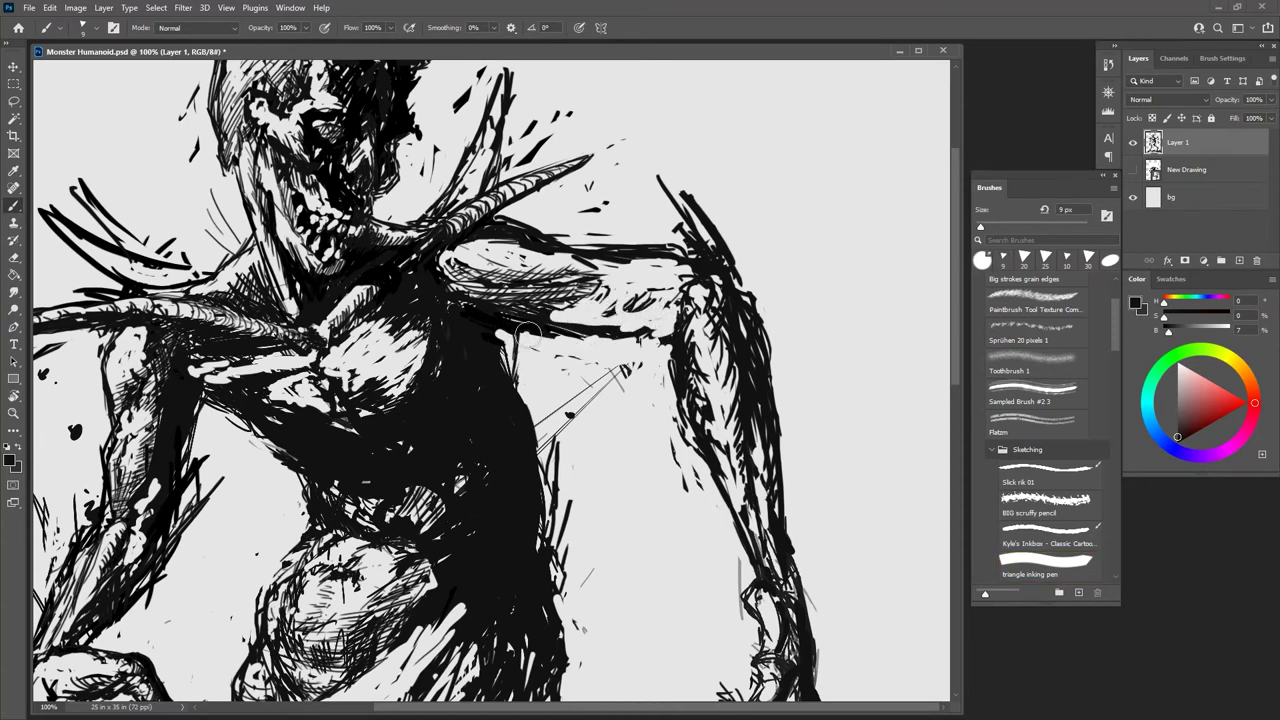
pyautogui.press('b')
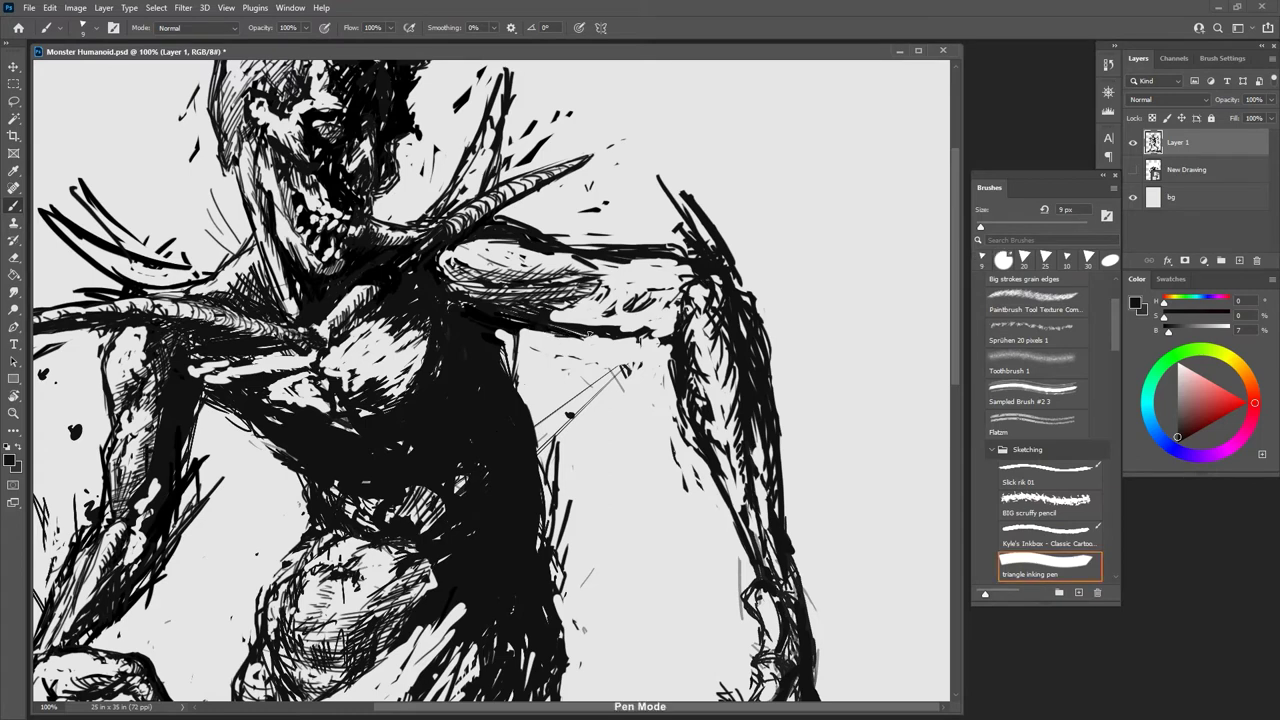
pyautogui.moveTo(548, 330)
pyautogui.mouseDown()
pyautogui.moveTo(645, 346)
pyautogui.moveTo(617, 342)
pyautogui.moveTo(653, 305)
pyautogui.mouseUp()
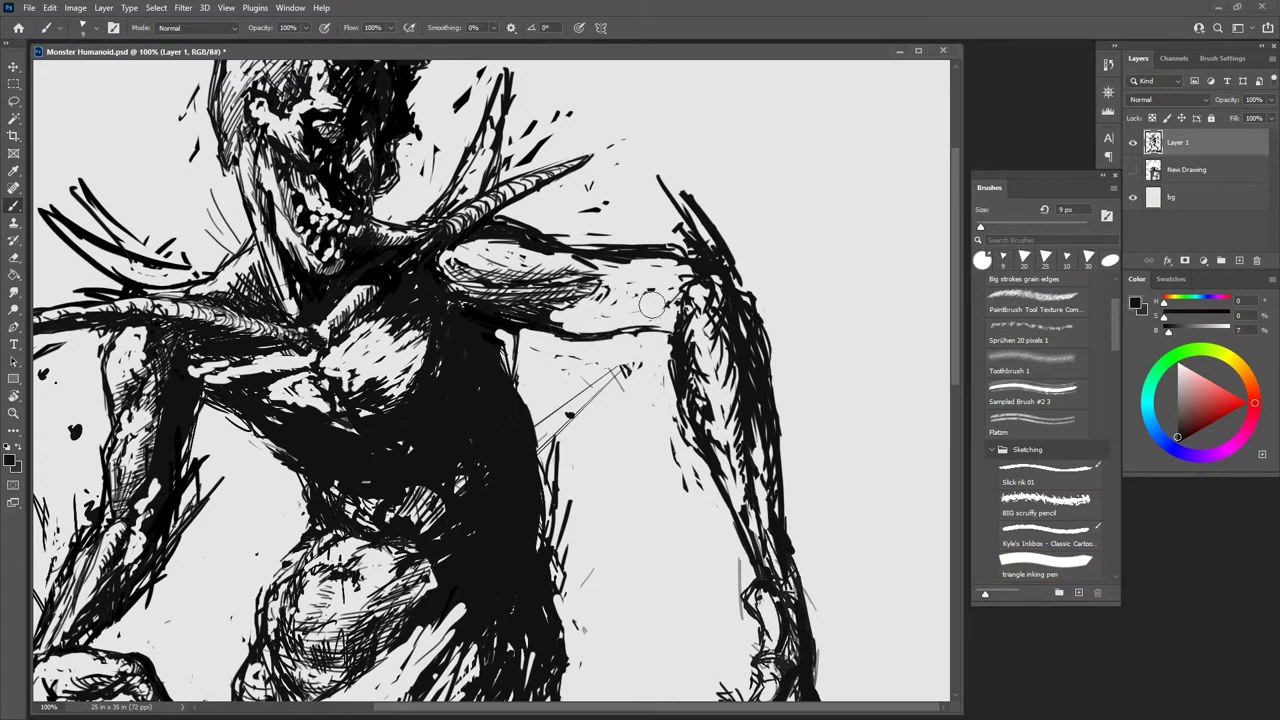
# Step: Fill the underside of the far upper arm with dense curved hatching from the armpit to the elbow
pyautogui.press('b')
pyautogui.moveTo(551, 315); pyautogui.dragTo(597, 311)
pyautogui.moveTo(572, 332); pyautogui.dragTo(630, 312)
pyautogui.moveTo(572, 320); pyautogui.dragTo(674, 314)
pyautogui.moveTo(573, 330)
pyautogui.mouseDown()
pyautogui.moveTo(677, 313)
pyautogui.moveTo(641, 300)
pyautogui.moveTo(654, 296)
pyautogui.mouseUp()
pyautogui.moveTo(644, 322); pyautogui.dragTo(661, 300)
pyautogui.moveTo(564, 328); pyautogui.dragTo(602, 312)
pyautogui.moveTo(555, 315)
pyautogui.mouseDown()
pyautogui.moveTo(600, 291)
pyautogui.moveTo(678, 290)
pyautogui.mouseUp()
pyautogui.moveTo(612, 326); pyautogui.dragTo(680, 310)
pyautogui.moveTo(566, 336); pyautogui.dragTo(646, 322)
pyautogui.moveTo(588, 311); pyautogui.dragTo(678, 290)
pyautogui.moveTo(634, 314); pyautogui.dragTo(666, 286)
pyautogui.moveTo(666, 312)
pyautogui.mouseDown()
pyautogui.moveTo(680, 284)
pyautogui.moveTo(655, 282)
pyautogui.mouseUp()
pyautogui.moveTo(622, 322); pyautogui.dragTo(640, 290)
# Step: Examine the whole figure and the reworked far arm at different zoom levels
pyautogui.hotkey('ctrl', '-')
pyautogui.hotkey('ctrl', '-')
pyautogui.hotkey('ctrl', '-')
pyautogui.hotkey('ctrl', '-')
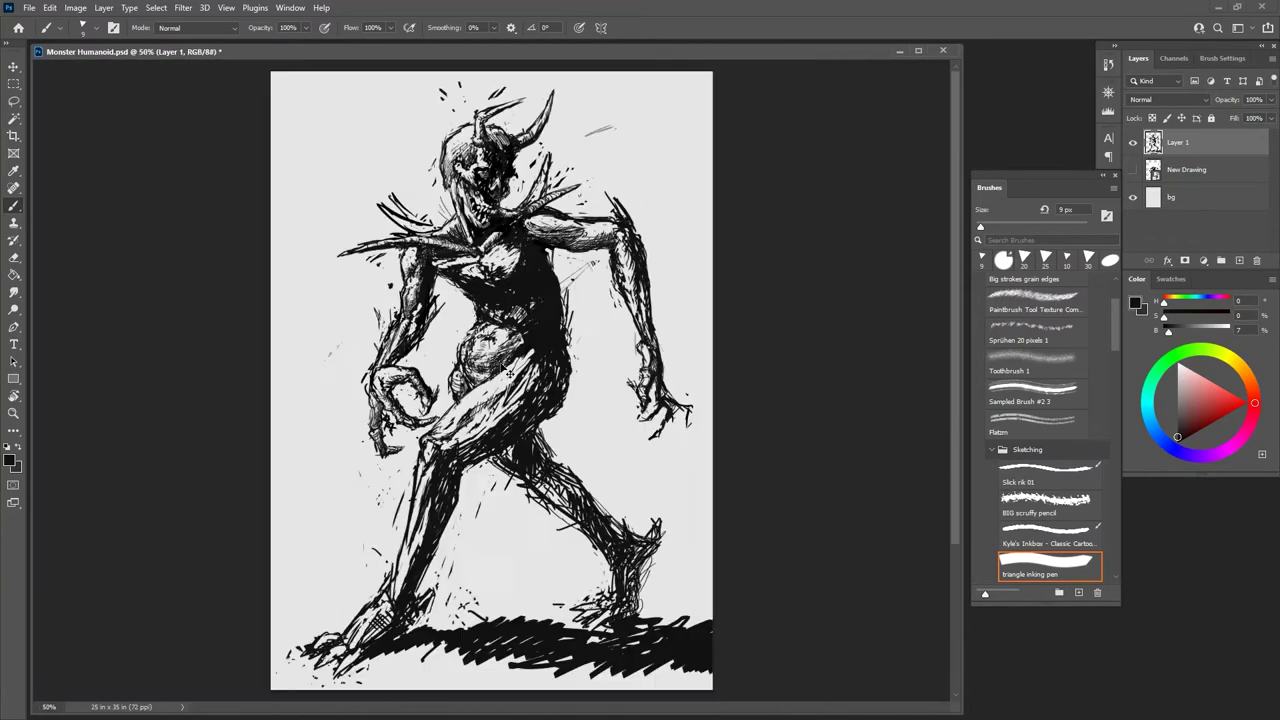
pyautogui.hotkey('ctrl', '+')
pyautogui.hotkey('ctrl', '+')
pyautogui.hotkey('ctrl', '+')
pyautogui.hotkey('ctrl', '+')
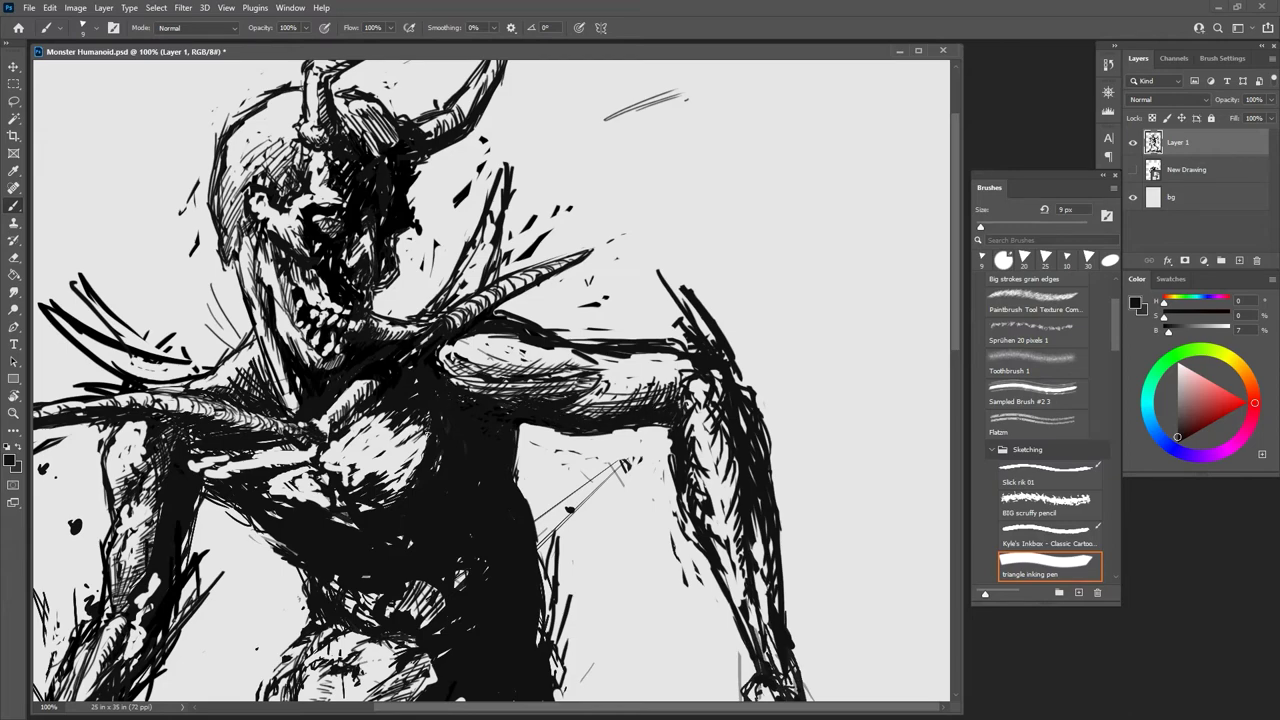
pyautogui.hotkey('ctrl', '-')
pyautogui.hotkey('ctrl', '-')
pyautogui.hotkey('ctrl', '-')
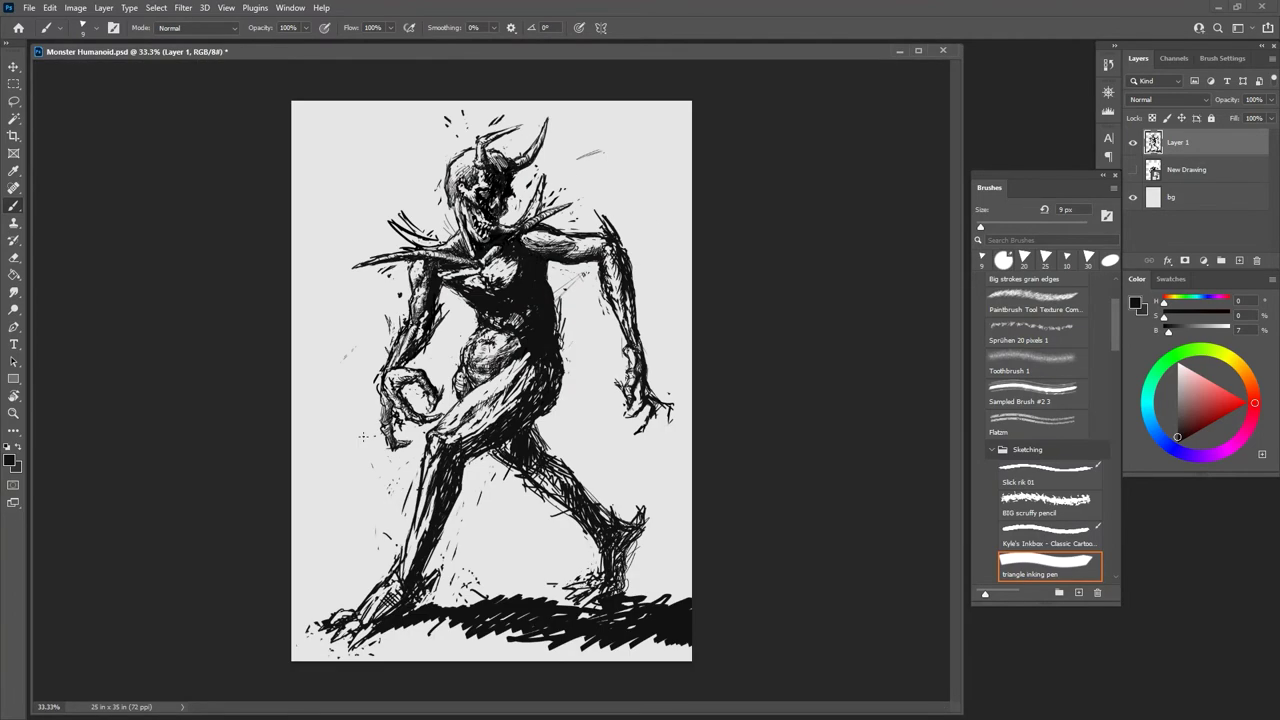
# Step: Clean up the inner edge of the far forearm below the elbow by erasing heavy ink and redrawing the contour
pyautogui.hotkey('ctrl', '+')
pyautogui.hotkey('ctrl', '+')
pyautogui.hotkey('ctrl', '+')
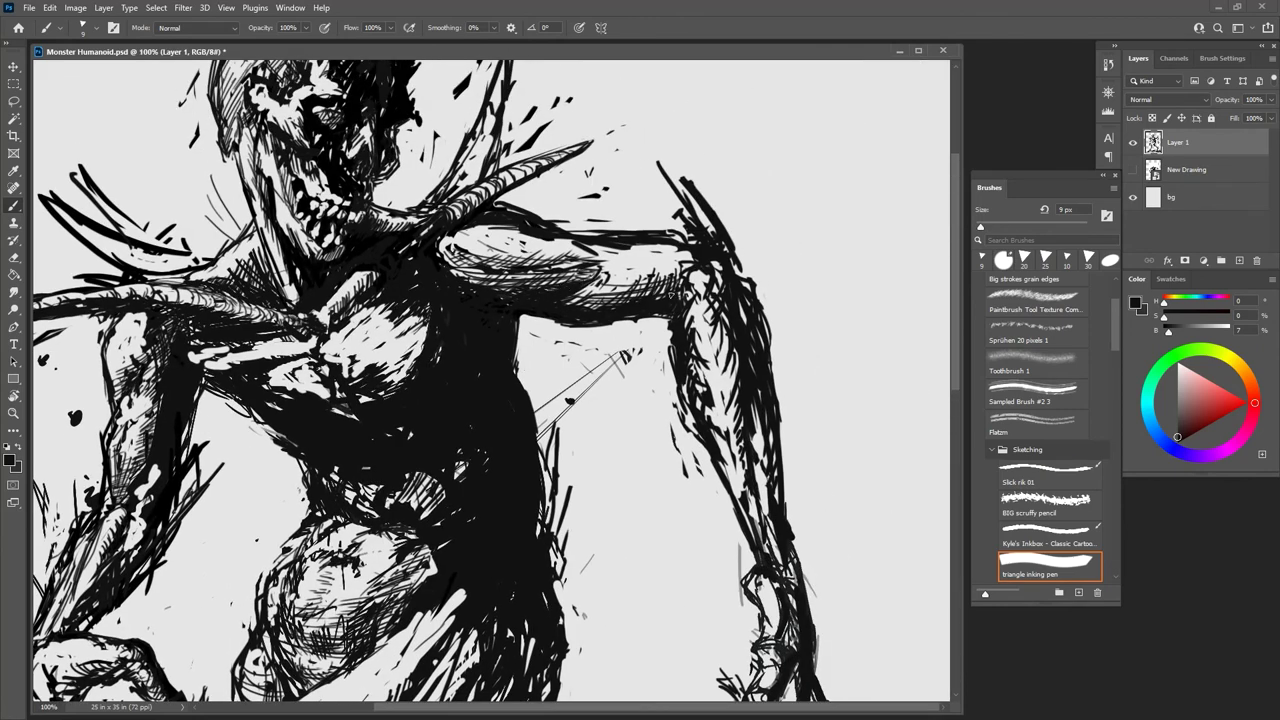
pyautogui.moveTo(678, 316); pyautogui.dragTo(686, 384)
pyautogui.moveTo(682, 414); pyautogui.dragTo(704, 456)
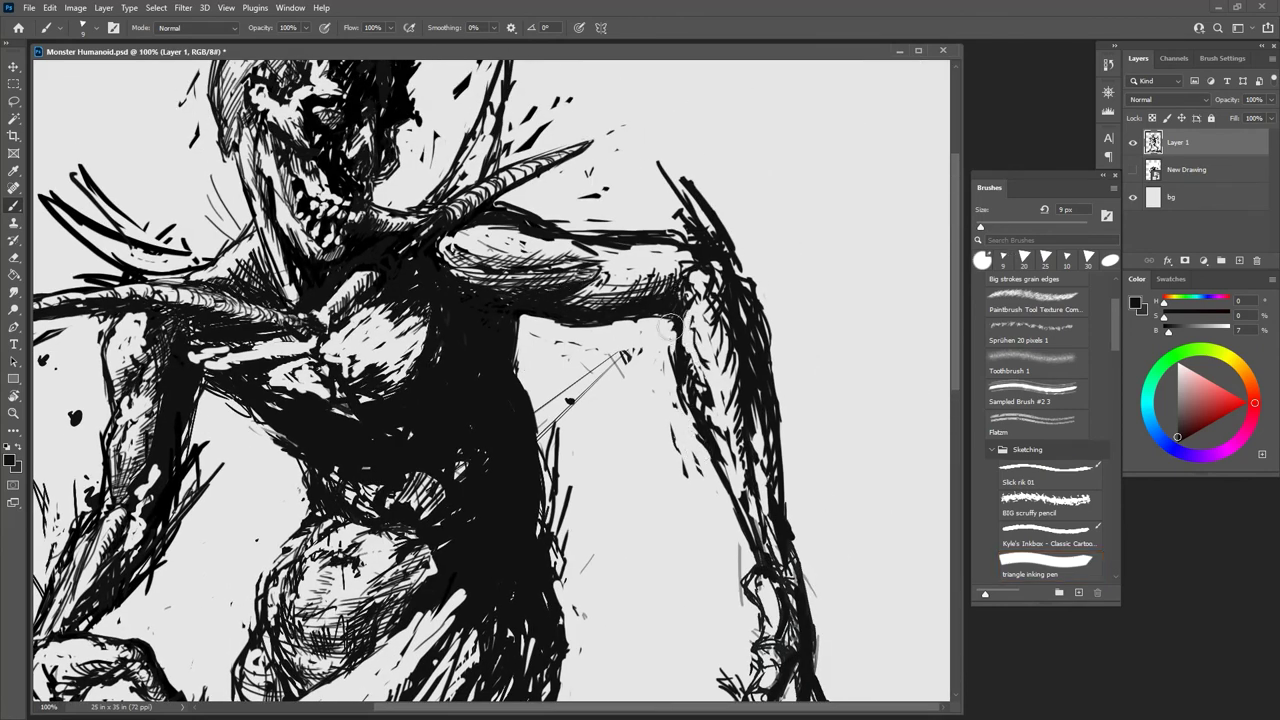
pyautogui.moveTo(676, 350)
pyautogui.mouseDown()
pyautogui.moveTo(682, 390)
pyautogui.moveTo(710, 412)
pyautogui.mouseUp()
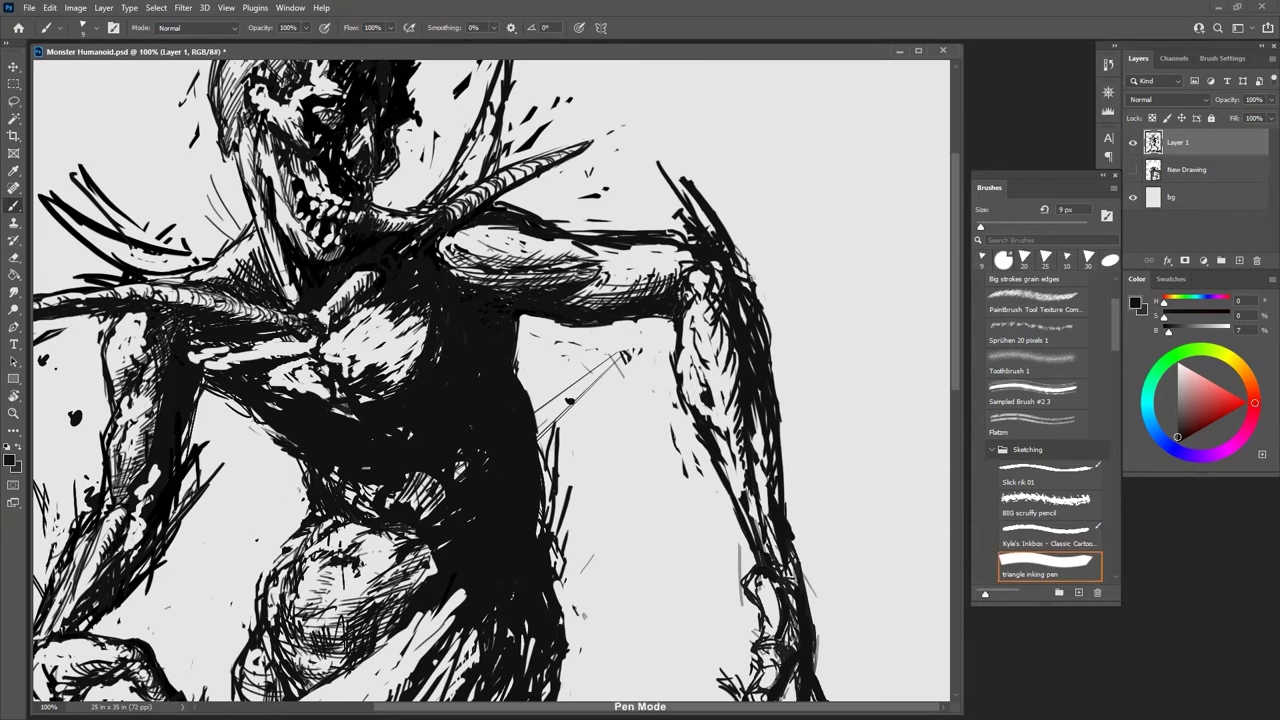
# Step: Redraw the far elbow's spike as a longer, tapering point that flows into the forearm's outer contour
pyautogui.moveTo(714, 198); pyautogui.dragTo(742, 262)
pyautogui.moveTo(686, 164); pyautogui.dragTo(730, 238)
pyautogui.moveTo(677, 147); pyautogui.dragTo(745, 264)
pyautogui.moveTo(678, 145)
pyautogui.mouseDown()
pyautogui.moveTo(716, 190)
pyautogui.moveTo(686, 210)
pyautogui.moveTo(702, 244)
pyautogui.moveTo(728, 218)
pyautogui.moveTo(764, 316)
pyautogui.mouseUp()
pyautogui.moveTo(742, 264); pyautogui.dragTo(777, 346)
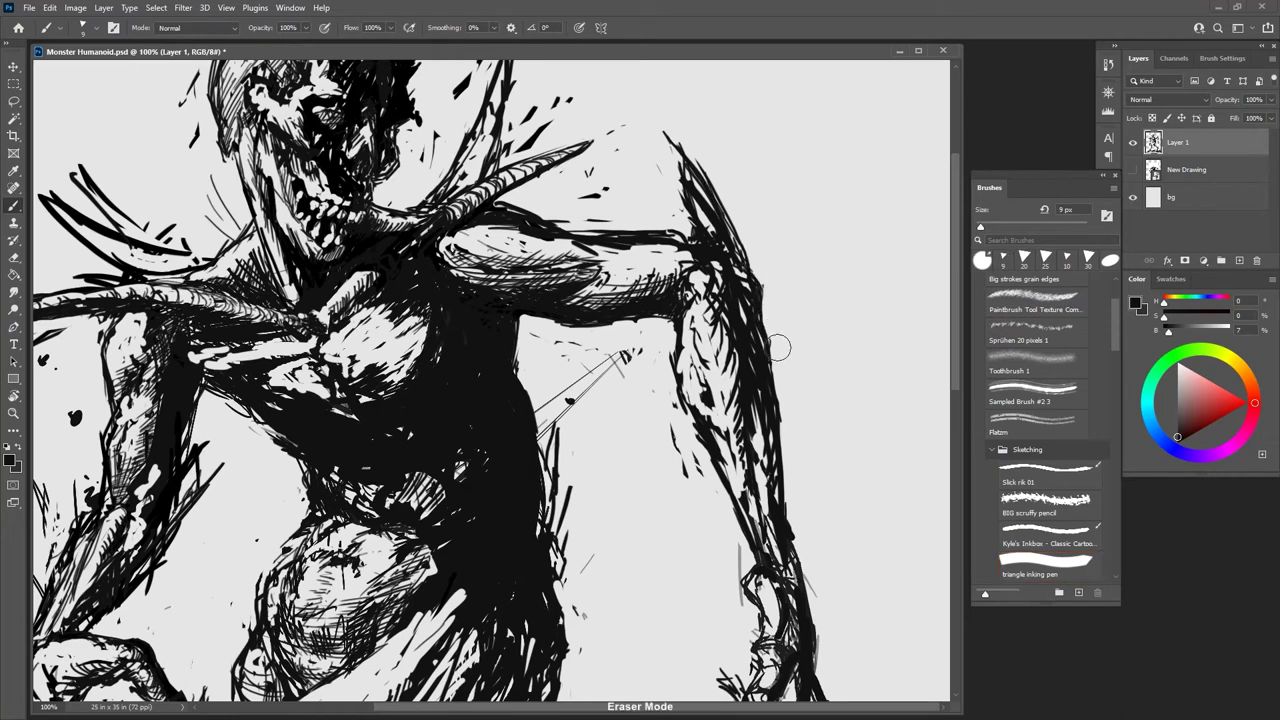
pyautogui.moveTo(696, 162)
pyautogui.mouseDown()
pyautogui.moveTo(742, 246)
pyautogui.moveTo(695, 187)
pyautogui.mouseUp()
# Step: Undo a stroke below the far elbow and rework the forearm's light area there
pyautogui.moveTo(688, 272)
pyautogui.mouseDown()
pyautogui.moveTo(711, 293)
pyautogui.moveTo(693, 320)
pyautogui.moveTo(732, 345)
pyautogui.mouseUp()
pyautogui.hotkey('ctrl', 'z')
pyautogui.moveTo(718, 309); pyautogui.dragTo(733, 361)
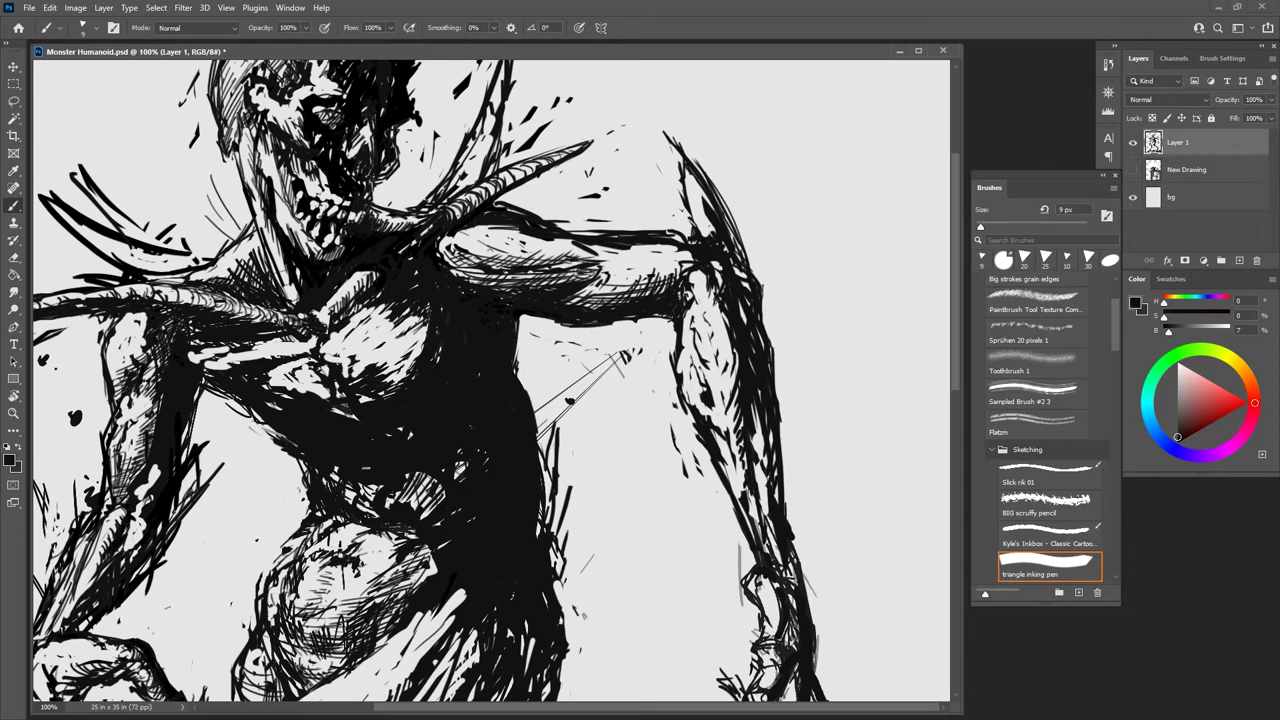
# Step: Thin the far upper arm's top contour and touch up the inner forearm with alternating eraser and pen strokes
pyautogui.press('e')
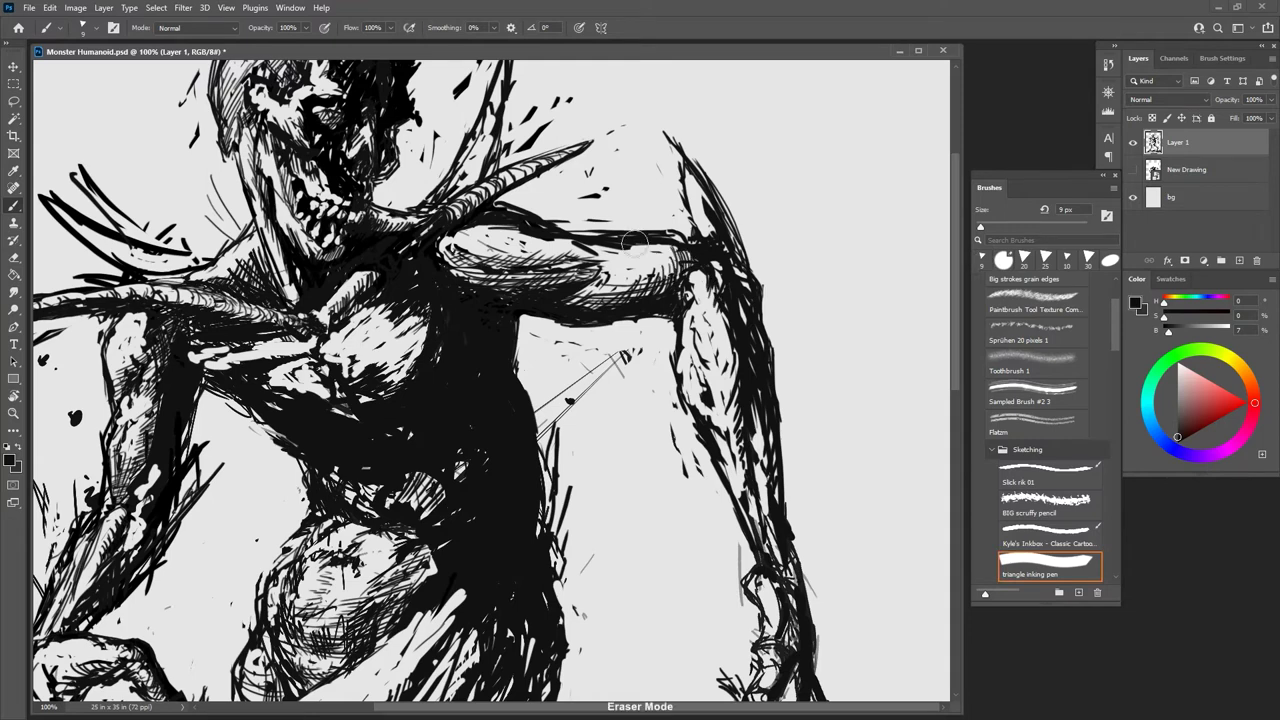
pyautogui.press('b')
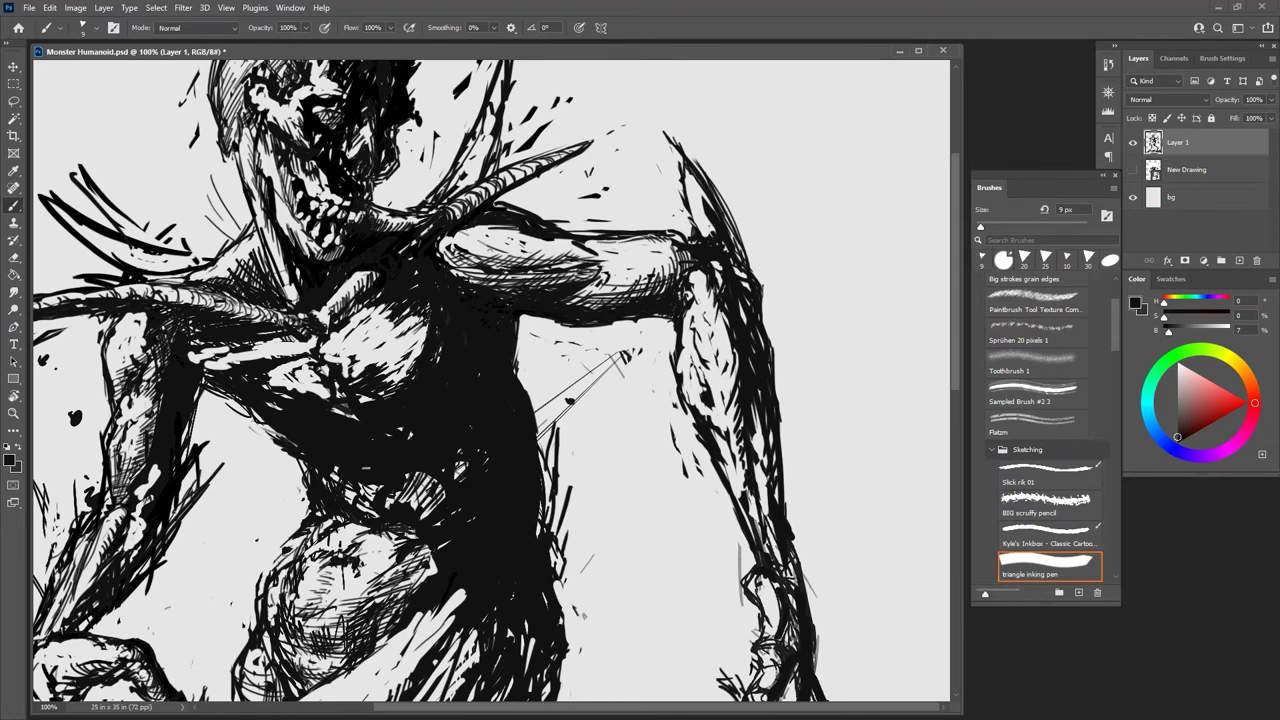
pyautogui.press('e')
pyautogui.press('b')
pyautogui.press('e')
pyautogui.press('b')
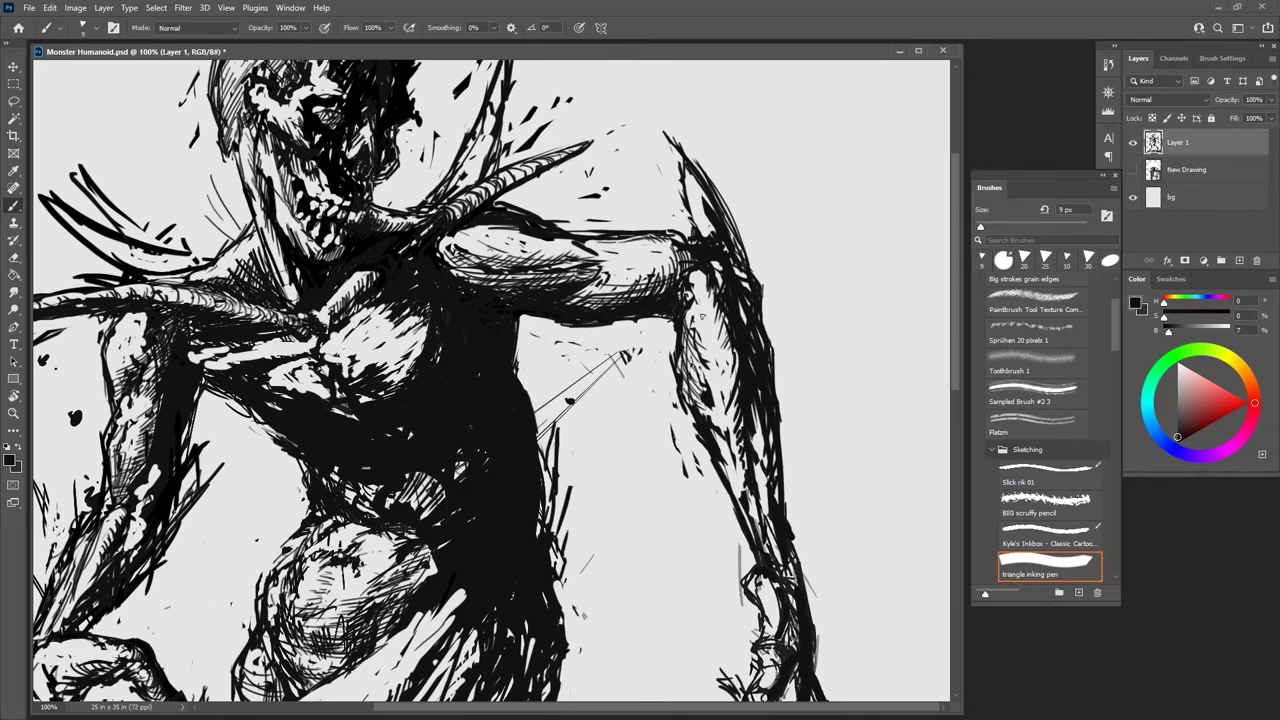
# Step: Open up a highlight down the middle of the far forearm with the eraser and re-ink its shadow edge
pyautogui.moveTo(702, 315)
pyautogui.mouseDown()
pyautogui.moveTo(708, 360)
pyautogui.moveTo(730, 386)
pyautogui.moveTo(728, 436)
pyautogui.mouseUp()
pyautogui.press('e')
pyautogui.press('b')
pyautogui.moveTo(728, 390)
pyautogui.mouseDown()
pyautogui.moveTo(710, 420)
pyautogui.moveTo(722, 446)
pyautogui.mouseUp()
pyautogui.press('e')
pyautogui.press('b')
pyautogui.press('e')
pyautogui.press('b')
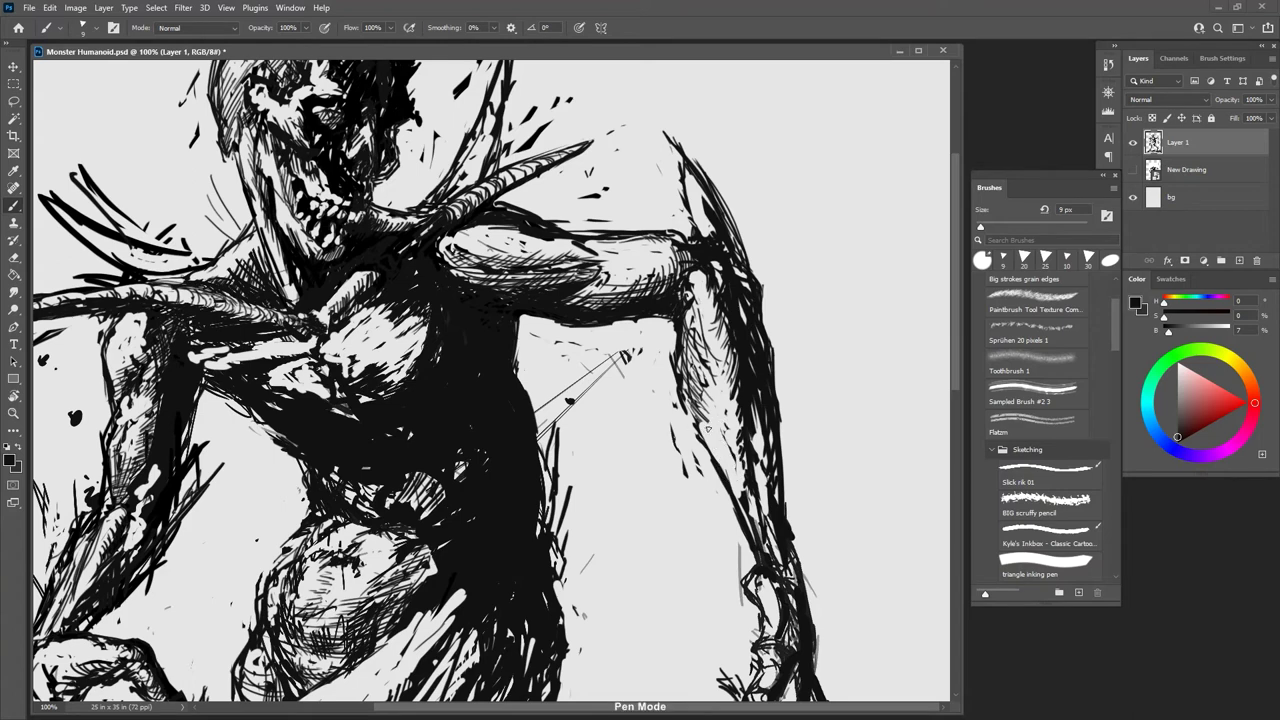
# Step: Hatch the inner side of the far forearm with fine diagonal strokes following the muscle
pyautogui.moveTo(721, 464); pyautogui.dragTo(734, 478)
pyautogui.moveTo(684, 381); pyautogui.dragTo(742, 488)
pyautogui.moveTo(704, 409); pyautogui.dragTo(715, 447)
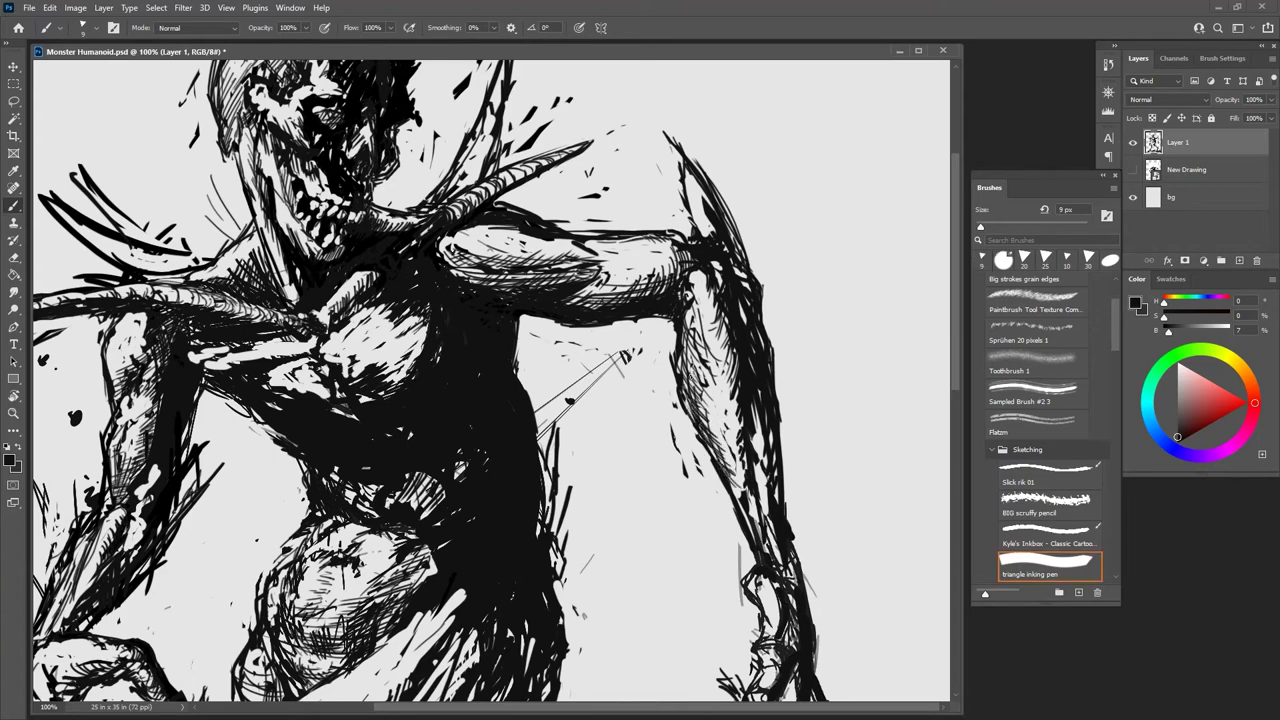
pyautogui.moveTo(683, 360)
pyautogui.mouseDown()
pyautogui.moveTo(695, 419)
pyautogui.moveTo(735, 437)
pyautogui.mouseUp()
pyautogui.moveTo(731, 405); pyautogui.dragTo(743, 457)
# Step: Refine the far forearm's taper towards the wrist with erased highlights and long thin ink strokes
pyautogui.press('e')
pyautogui.moveTo(748, 453); pyautogui.dragTo(764, 536)
pyautogui.press('b')
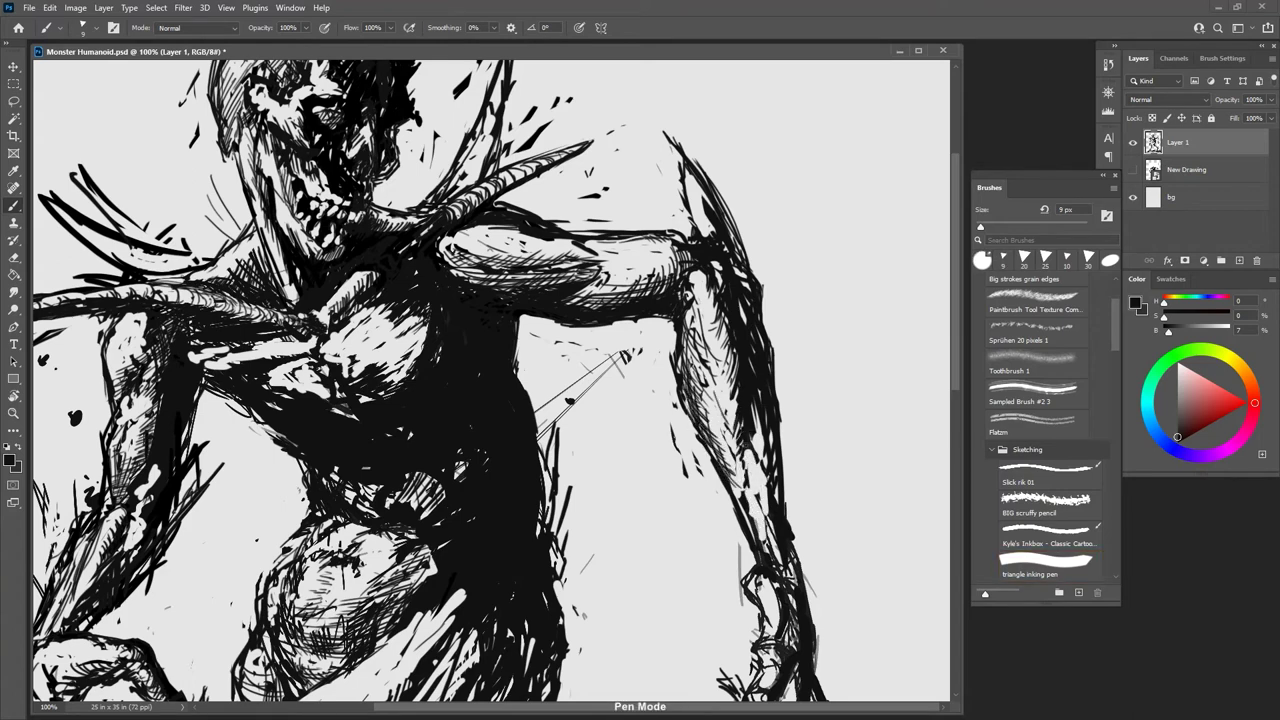
pyautogui.moveTo(754, 447); pyautogui.dragTo(769, 539)
pyautogui.press('e')
pyautogui.moveTo(755, 494); pyautogui.dragTo(770, 526)
pyautogui.press('b')
pyautogui.moveTo(755, 422); pyautogui.dragTo(770, 539)
pyautogui.moveTo(758, 489); pyautogui.dragTo(772, 557)
pyautogui.hotkey('ctrl', '-')
pyautogui.hotkey('ctrl', '-')
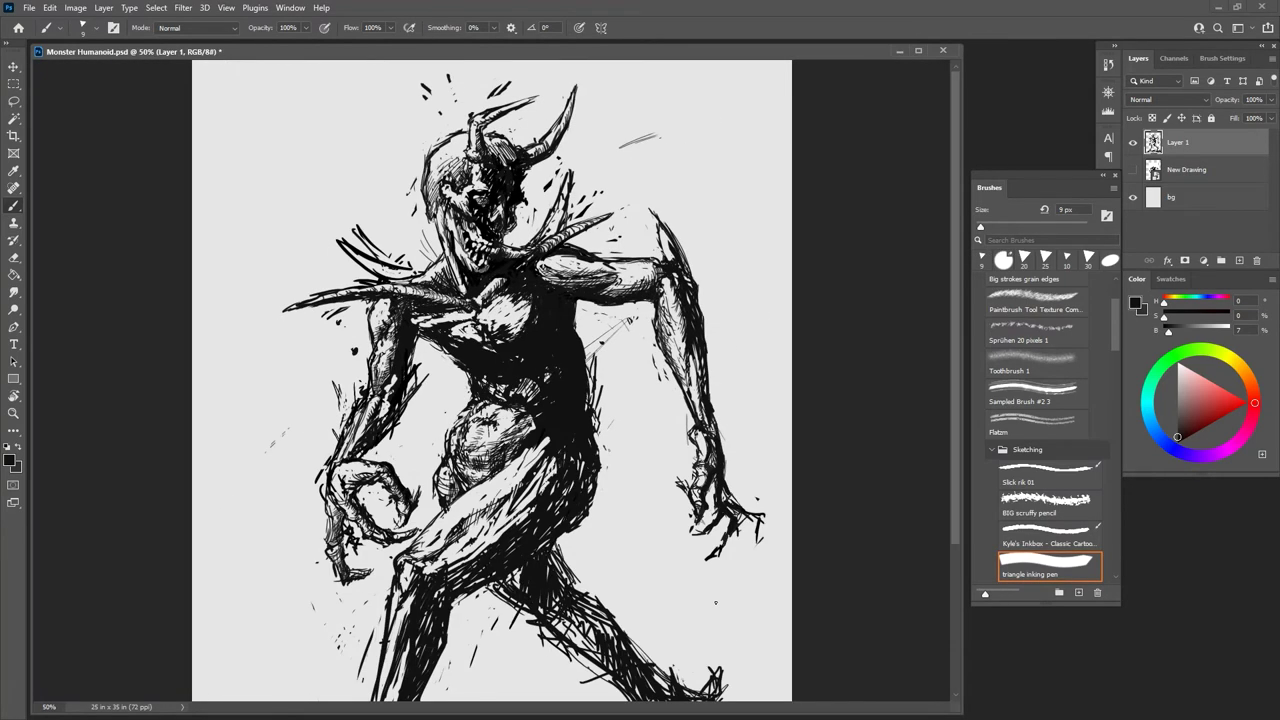
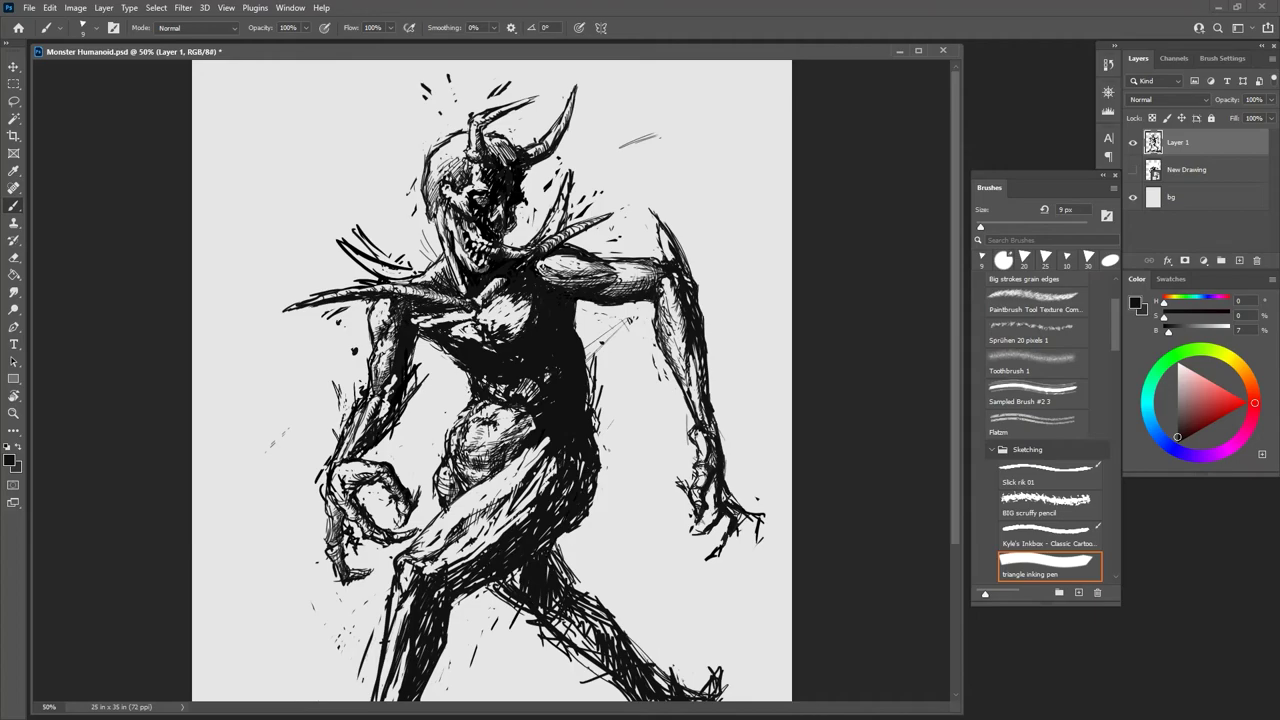
# Step: Clean up the far wrist's outline and redraw the top joint of the hand's innermost finger with pen and eraser strokes
pyautogui.hotkey('ctrl', '-')
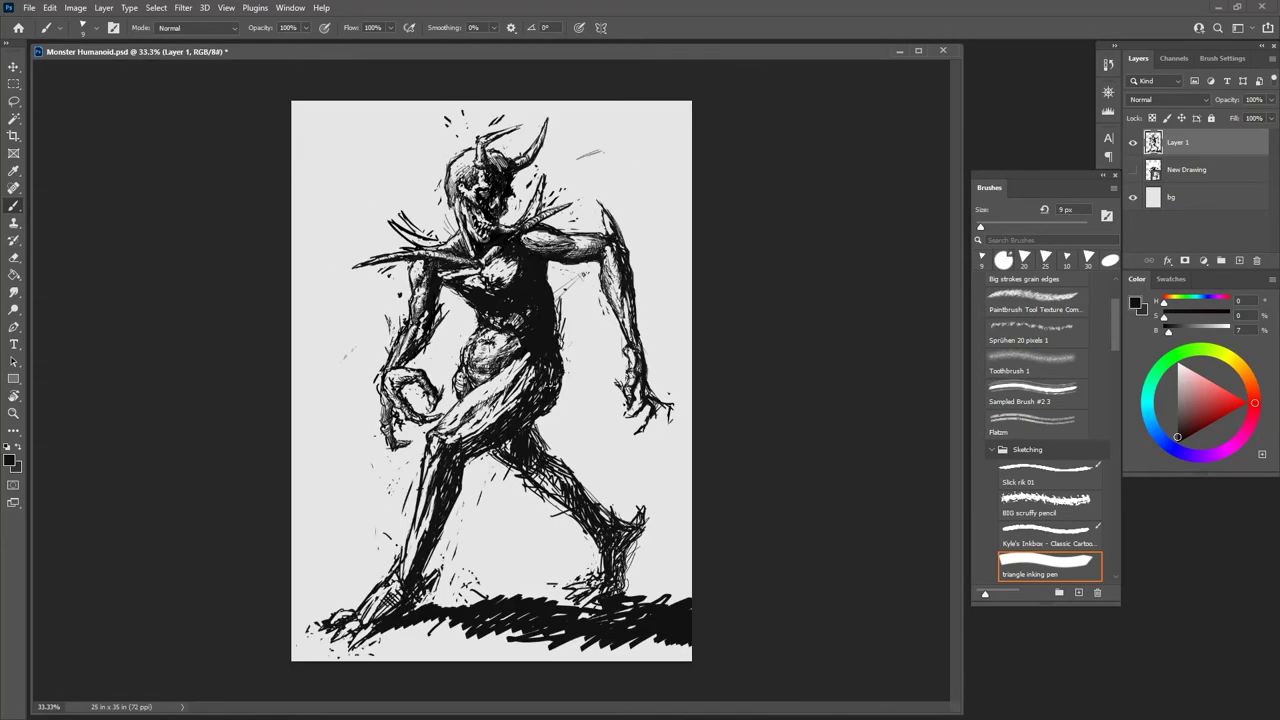
pyautogui.hotkey('ctrl', '+')
pyautogui.hotkey('ctrl', '+')
pyautogui.hotkey('ctrl', '+')
pyautogui.moveTo(711, 437); pyautogui.dragTo(561, 712)
pyautogui.moveTo(755, 435); pyautogui.dragTo(755, 488)
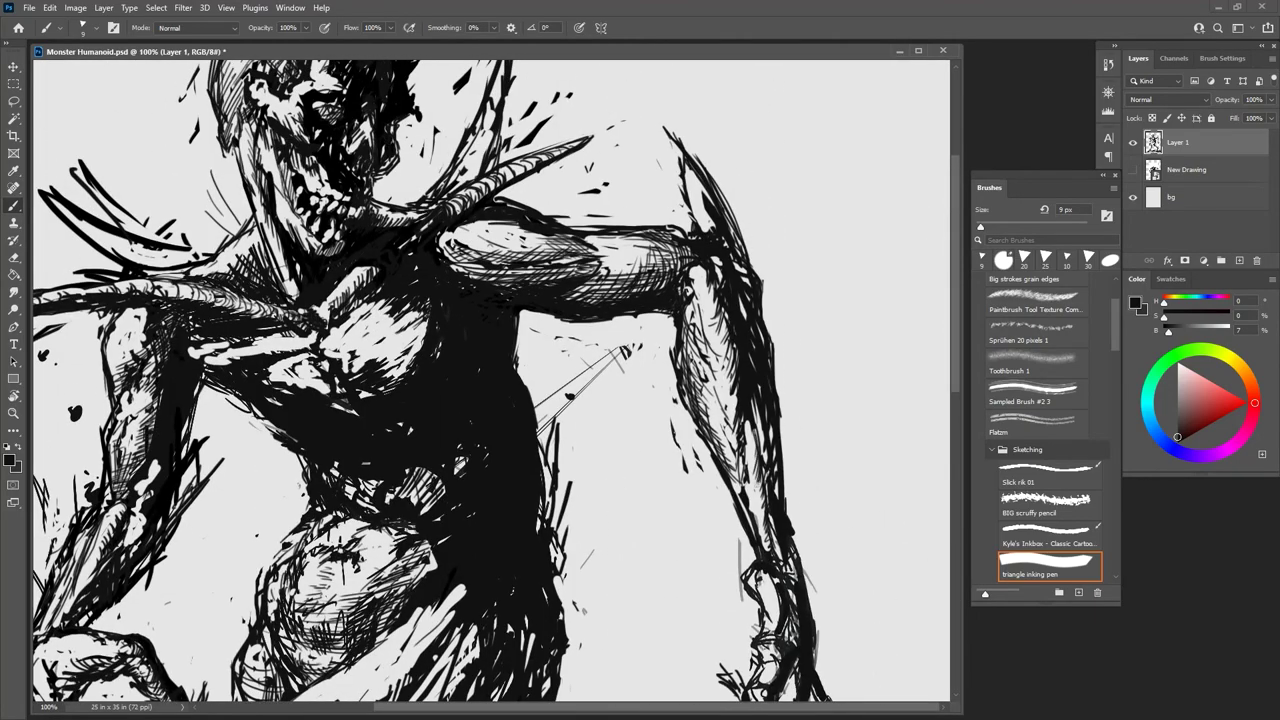
pyautogui.moveTo(822, 521); pyautogui.dragTo(825, 295)
pyautogui.moveTo(746, 355)
pyautogui.mouseDown()
pyautogui.moveTo(756, 410)
pyautogui.moveTo(764, 394)
pyautogui.mouseUp()
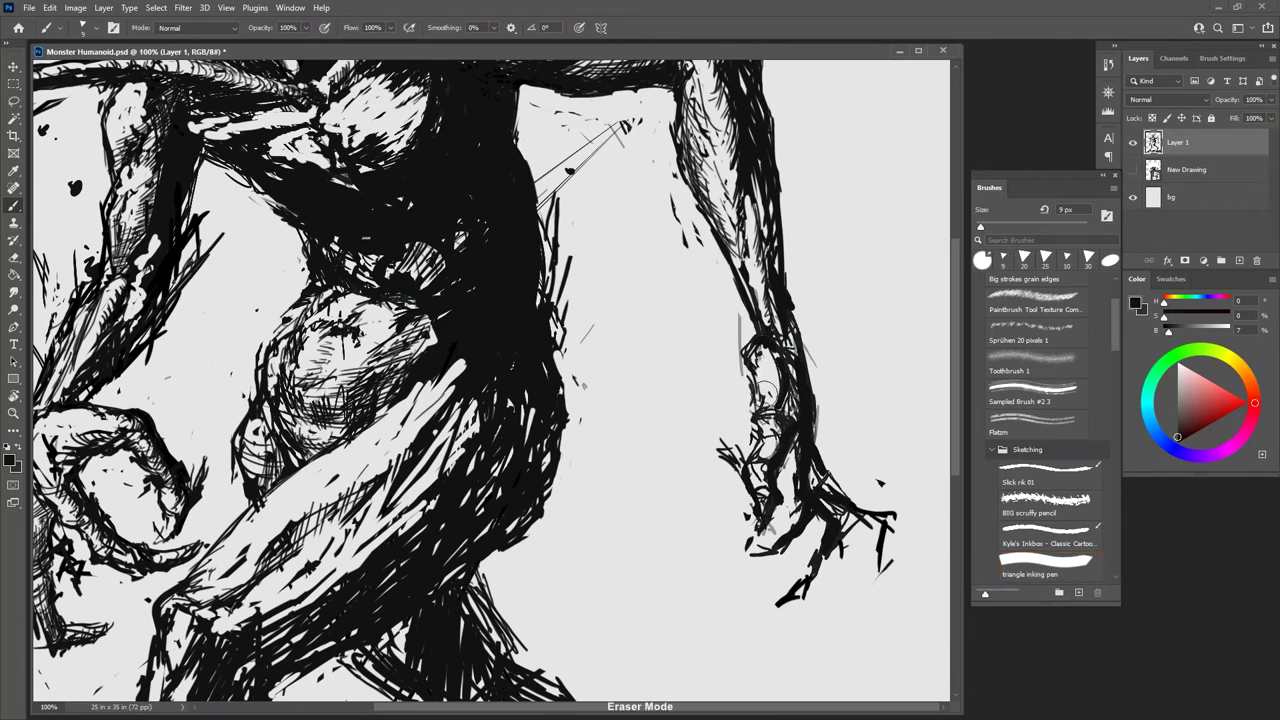
pyautogui.moveTo(740, 328)
pyautogui.mouseDown()
pyautogui.moveTo(741, 362)
pyautogui.moveTo(796, 331)
pyautogui.mouseUp()
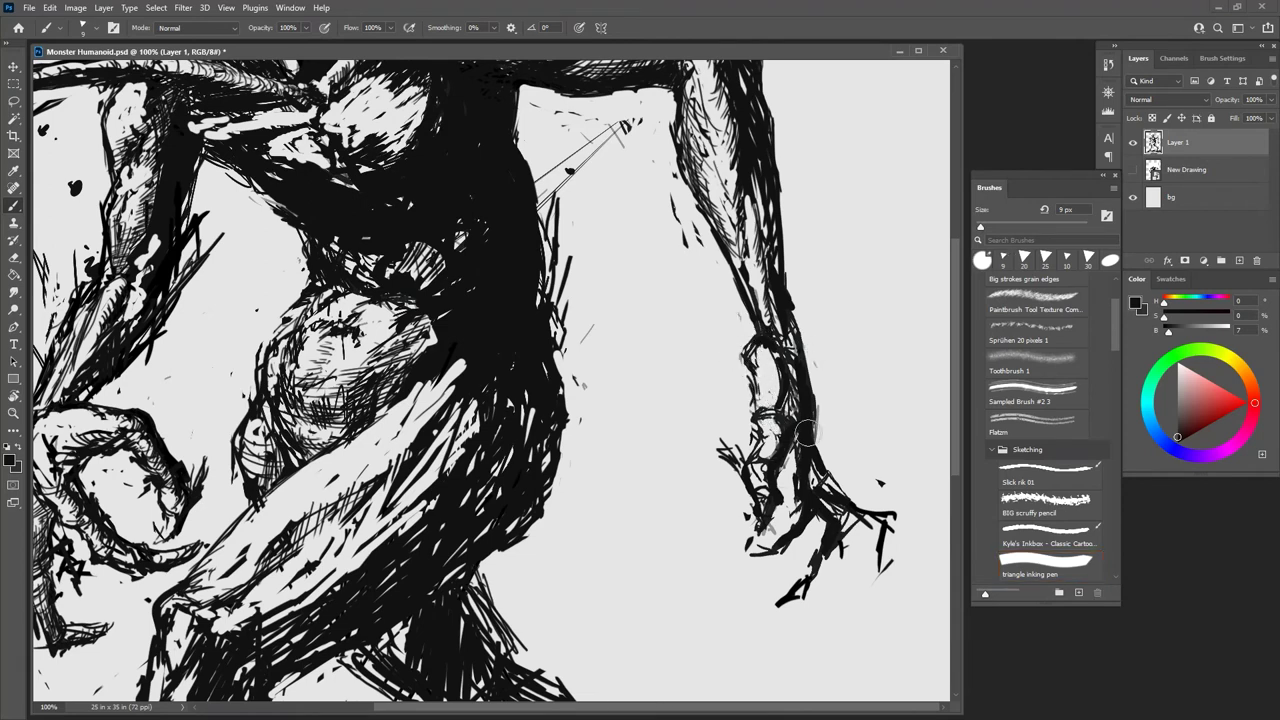
pyautogui.moveTo(791, 381)
pyautogui.mouseDown()
pyautogui.moveTo(791, 331)
pyautogui.moveTo(772, 347)
pyautogui.mouseUp()
pyautogui.moveTo(775, 341); pyautogui.dragTo(770, 361)
pyautogui.moveTo(770, 308)
pyautogui.mouseDown()
pyautogui.moveTo(775, 318)
pyautogui.moveTo(754, 323)
pyautogui.moveTo(745, 305)
pyautogui.moveTo(749, 408)
pyautogui.moveTo(777, 385)
pyautogui.mouseUp()
# Step: Reshape the innermost finger's segments on the far hand with alternating short ink and eraser strokes
pyautogui.press('`')
pyautogui.press('`')
pyautogui.moveTo(791, 384); pyautogui.dragTo(778, 414)
pyautogui.press('`')
pyautogui.press('`')
pyautogui.moveTo(752, 381)
pyautogui.mouseDown()
pyautogui.moveTo(775, 411)
pyautogui.moveTo(741, 416)
pyautogui.mouseUp()
pyautogui.press('`')
pyautogui.moveTo(735, 392)
pyautogui.mouseDown()
pyautogui.moveTo(757, 408)
pyautogui.moveTo(735, 423)
pyautogui.mouseUp()
pyautogui.press('`')
pyautogui.press('`')
pyautogui.press('`')
pyautogui.press('`')
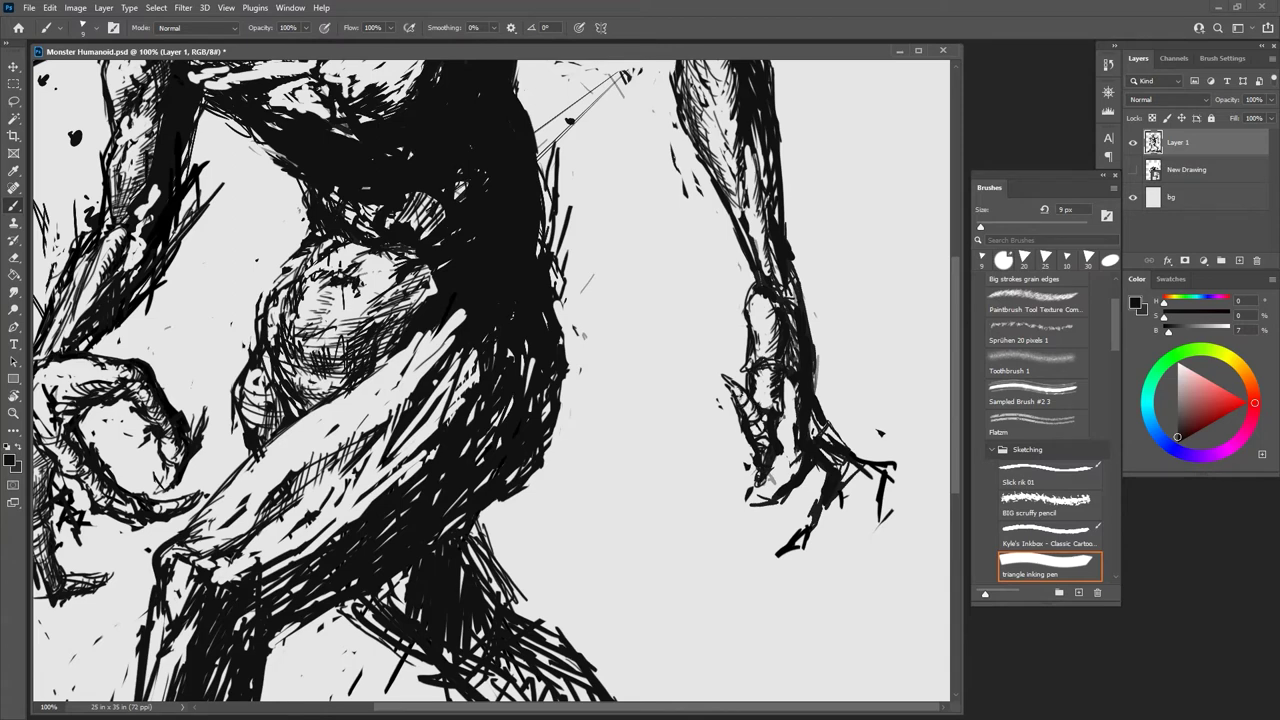
# Step: Erase the rough tip of the far hand's innermost finger and ink a slender pointed claw in its place
pyautogui.moveTo(757, 417)
pyautogui.mouseDown()
pyautogui.moveTo(765, 490)
pyautogui.moveTo(748, 494)
pyautogui.mouseUp()
pyautogui.press('`')
pyautogui.moveTo(776, 476); pyautogui.dragTo(762, 496)
pyautogui.press('`')
pyautogui.moveTo(746, 445)
pyautogui.mouseDown()
pyautogui.moveTo(765, 476)
pyautogui.moveTo(787, 476)
pyautogui.mouseUp()
pyautogui.moveTo(779, 461); pyautogui.dragTo(799, 503)
pyautogui.press('`')
pyautogui.moveTo(796, 475)
pyautogui.mouseDown()
pyautogui.moveTo(766, 500)
pyautogui.moveTo(800, 470)
pyautogui.moveTo(800, 496)
pyautogui.moveTo(778, 502)
pyautogui.moveTo(793, 486)
pyautogui.mouseUp()
pyautogui.press('`')
pyautogui.press('`')
pyautogui.press('`')
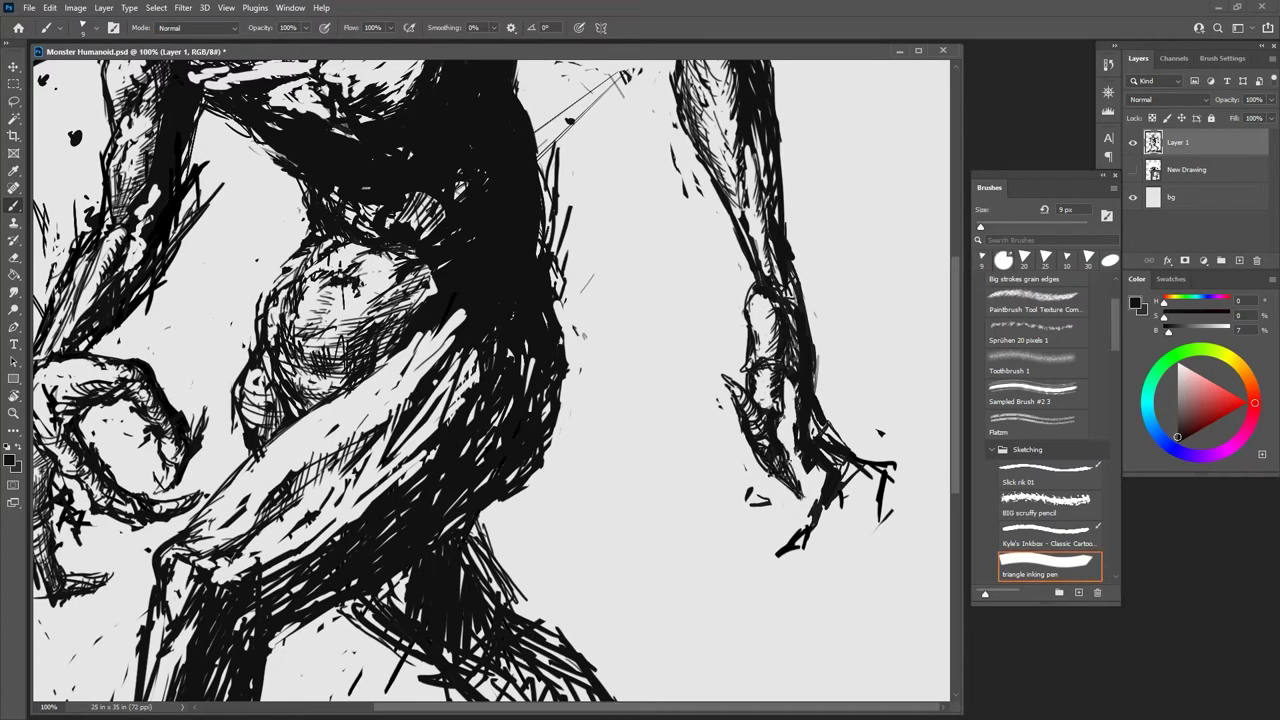
# Step: Clean up the gap beside the far hand's new claw with short eraser and pen strokes
pyautogui.moveTo(776, 402); pyautogui.dragTo(786, 434)
pyautogui.press('`')
pyautogui.moveTo(778, 430)
pyautogui.mouseDown()
pyautogui.moveTo(788, 398)
pyautogui.moveTo(790, 418)
pyautogui.mouseUp()
pyautogui.moveTo(626, 514)
pyautogui.mouseDown()
pyautogui.moveTo(626, 526)
pyautogui.moveTo(626, 457)
pyautogui.mouseUp()
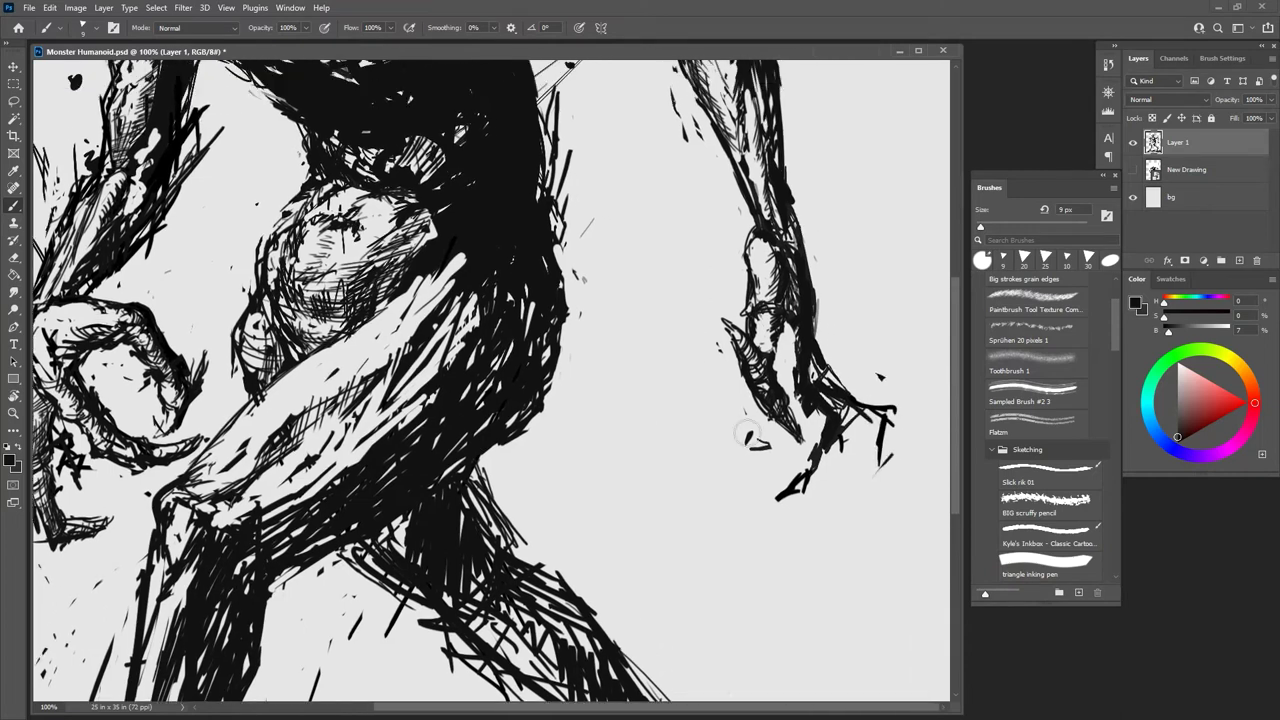
pyautogui.press('`')
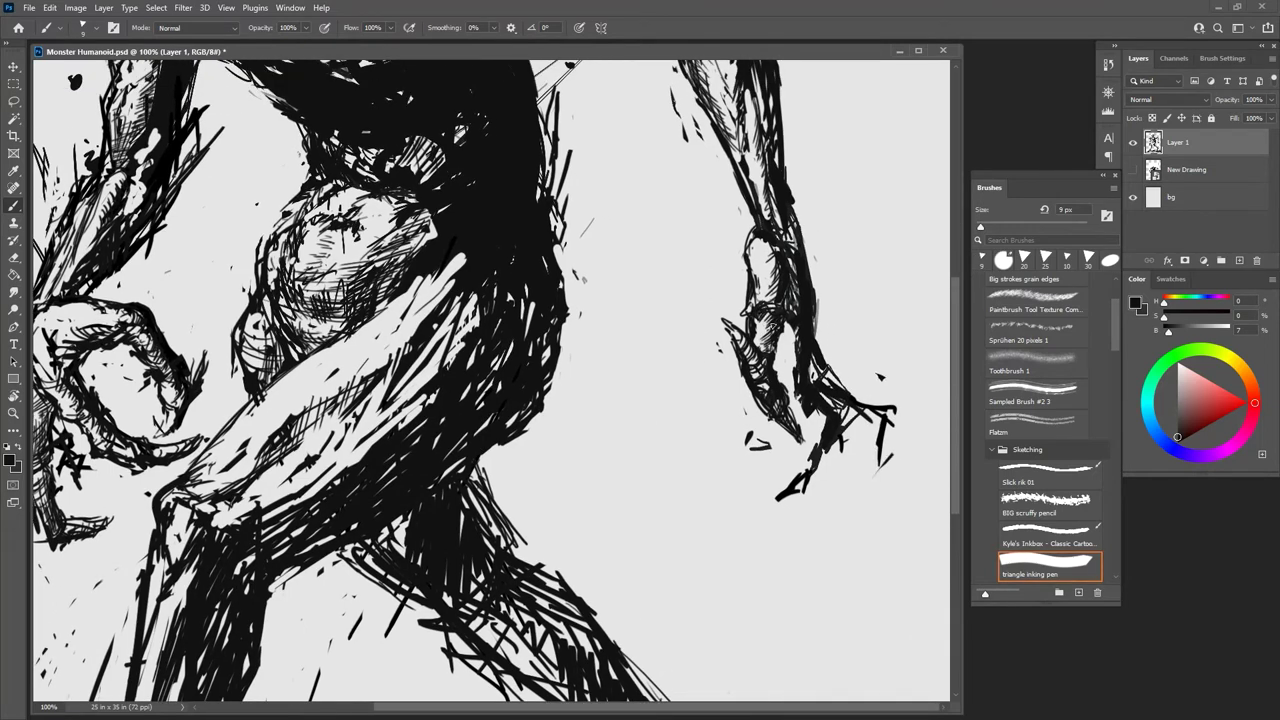
pyautogui.press('`')
pyautogui.press('`')
pyautogui.press('`')
pyautogui.press('`')
pyautogui.press('`')
# Step: Hatch the inner side of the far hand and thin its dark back into fine lines towards the knuckles
pyautogui.moveTo(752, 272); pyautogui.dragTo(772, 296)
pyautogui.press('`')
pyautogui.moveTo(775, 250); pyautogui.dragTo(760, 275)
pyautogui.moveTo(776, 260); pyautogui.dragTo(769, 299)
pyautogui.moveTo(775, 260)
pyautogui.mouseDown()
pyautogui.moveTo(760, 304)
pyautogui.moveTo(829, 291)
pyautogui.moveTo(836, 326)
pyautogui.moveTo(819, 351)
pyautogui.mouseUp()
pyautogui.press('`')
pyautogui.press('`')
pyautogui.moveTo(821, 371); pyautogui.dragTo(827, 385)
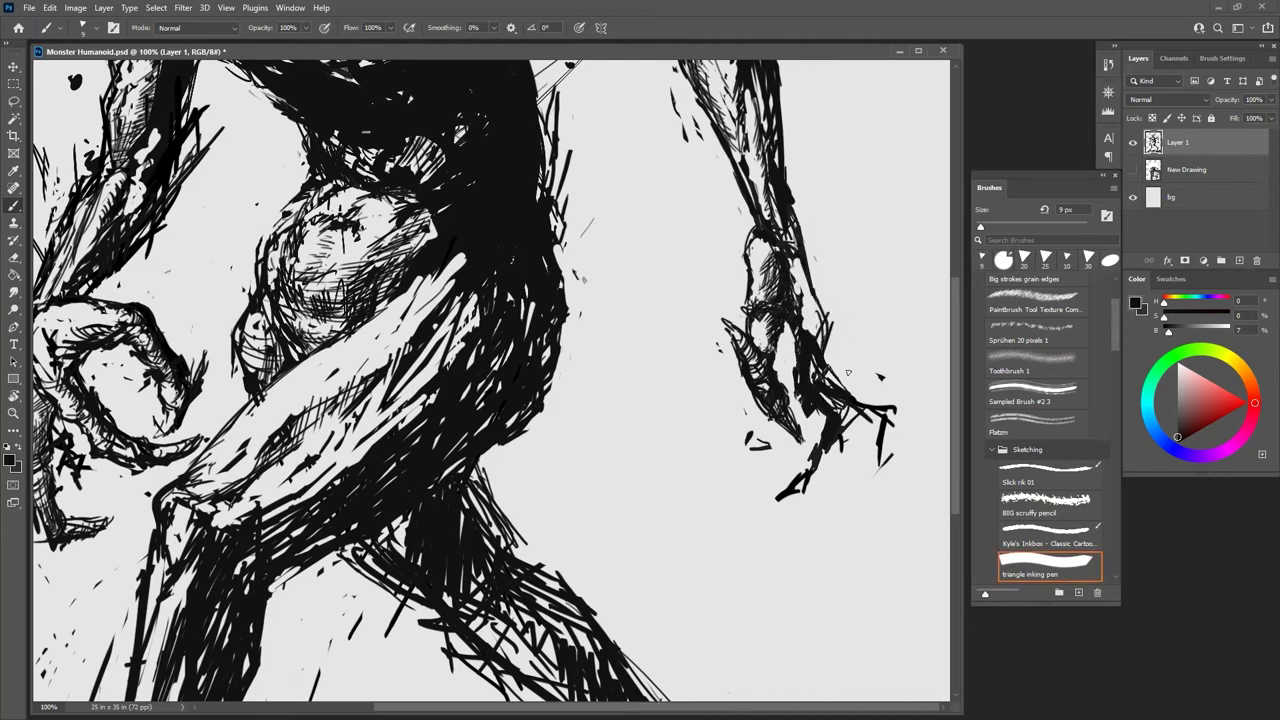
# Step: Carve a curled finger out of the far hand's dark mass and ink its long claw pointing towards the body
pyautogui.press('`')
pyautogui.moveTo(812, 340); pyautogui.dragTo(806, 385)
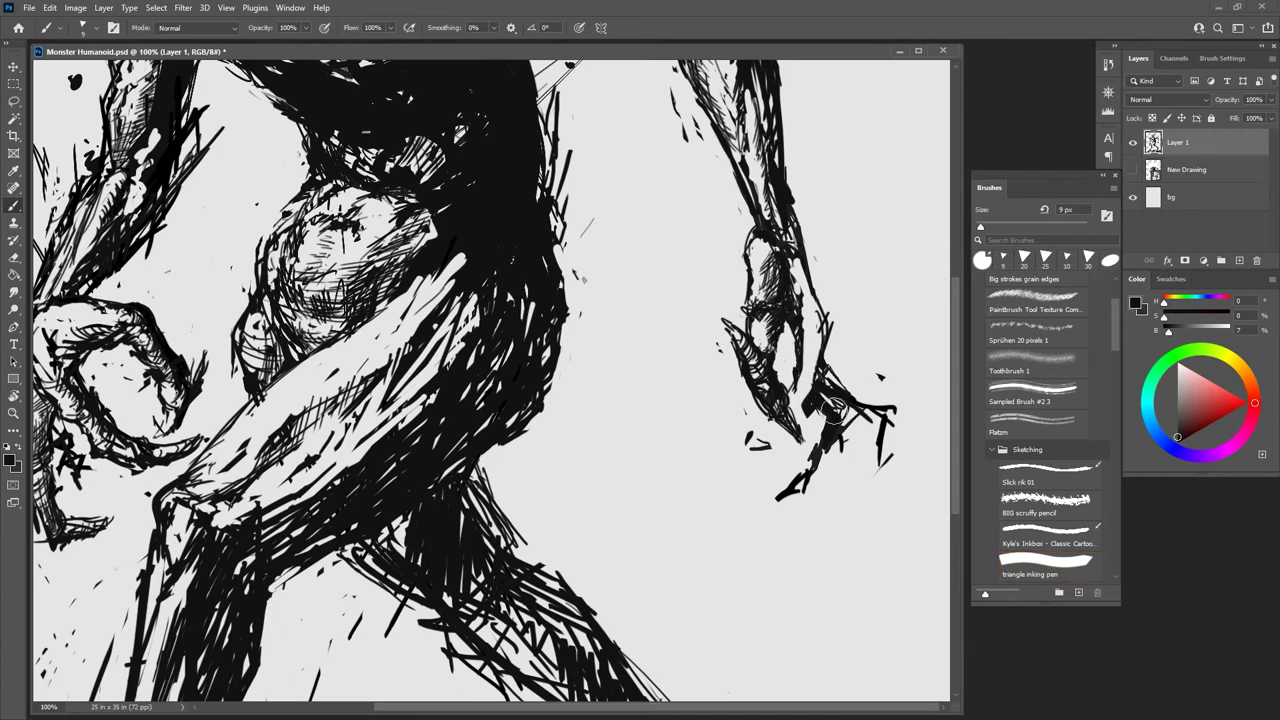
pyautogui.moveTo(812, 396); pyautogui.dragTo(803, 402)
pyautogui.moveTo(707, 453); pyautogui.dragTo(778, 429)
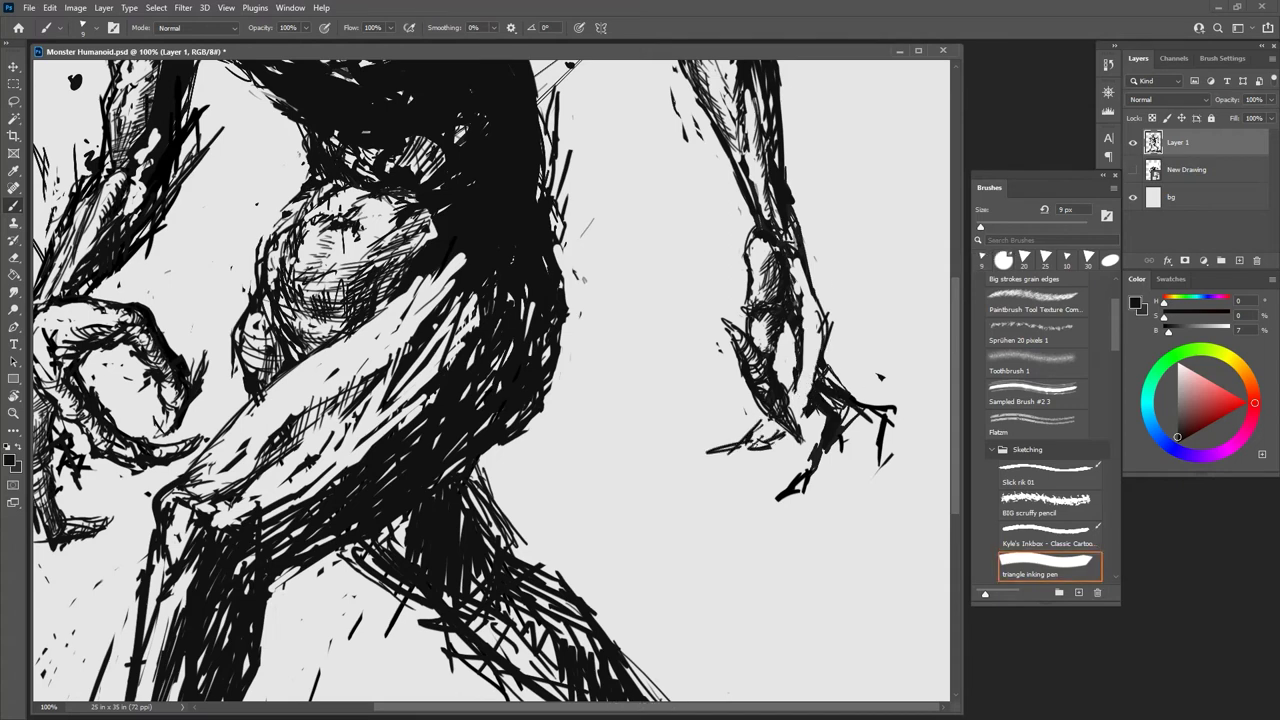
pyautogui.moveTo(814, 374)
pyautogui.mouseDown()
pyautogui.moveTo(800, 415)
pyautogui.moveTo(730, 450)
pyautogui.moveTo(761, 446)
pyautogui.mouseUp()
pyautogui.moveTo(802, 408); pyautogui.dragTo(794, 416)
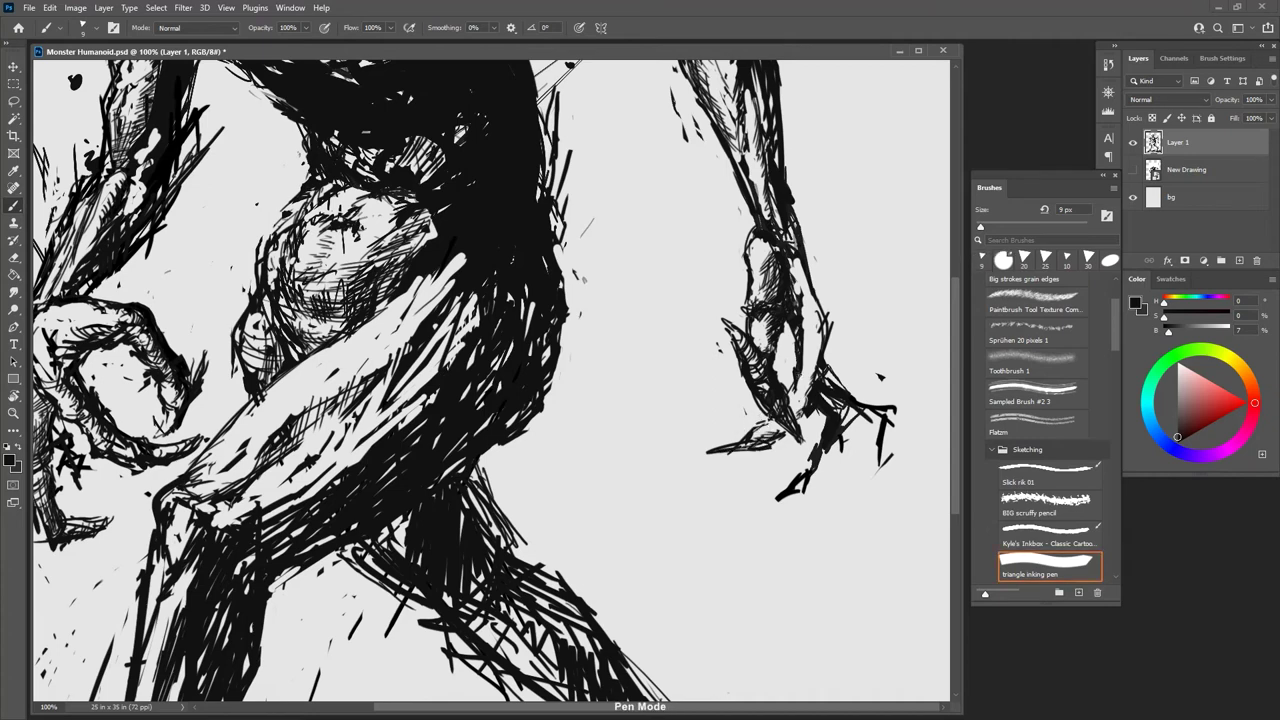
# Step: Hatch the knuckle and back of the far hand above the curled finger with short ink strokes
pyautogui.moveTo(814, 365); pyautogui.dragTo(811, 377)
pyautogui.moveTo(824, 330); pyautogui.dragTo(804, 352)
pyautogui.moveTo(794, 258)
pyautogui.mouseDown()
pyautogui.moveTo(818, 316)
pyautogui.moveTo(804, 346)
pyautogui.mouseUp()
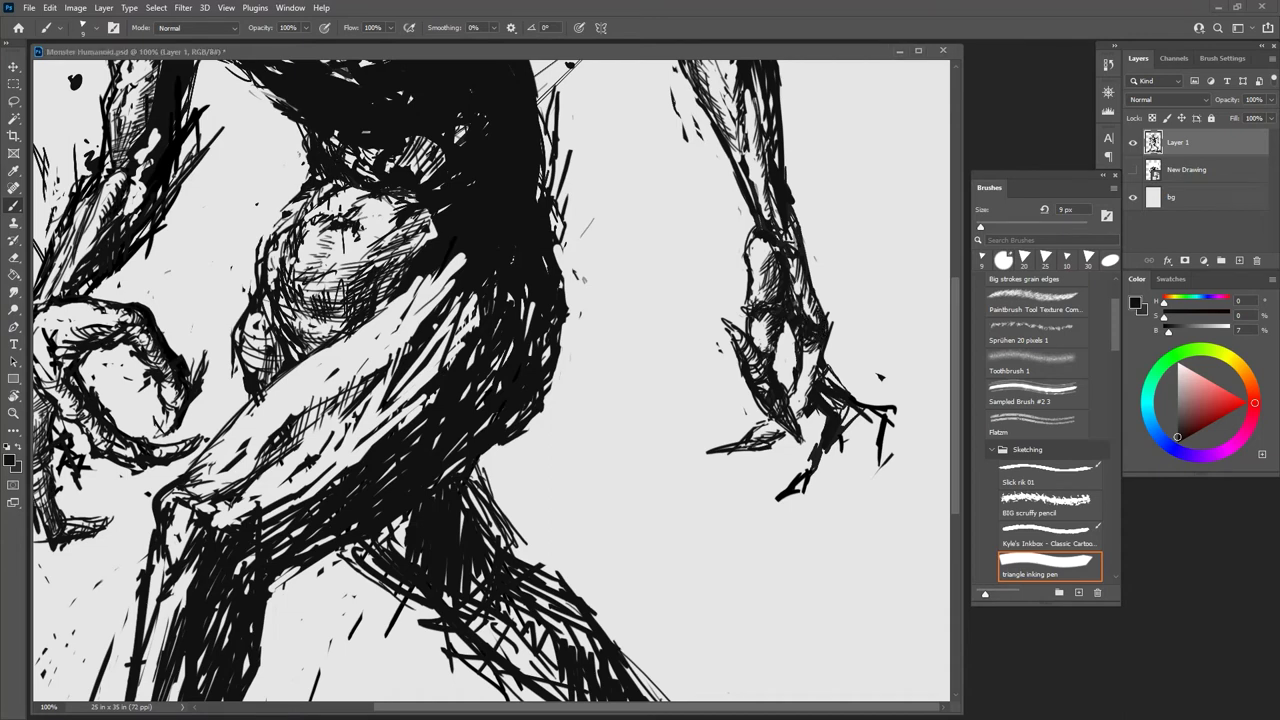
pyautogui.moveTo(822, 338); pyautogui.dragTo(802, 354)
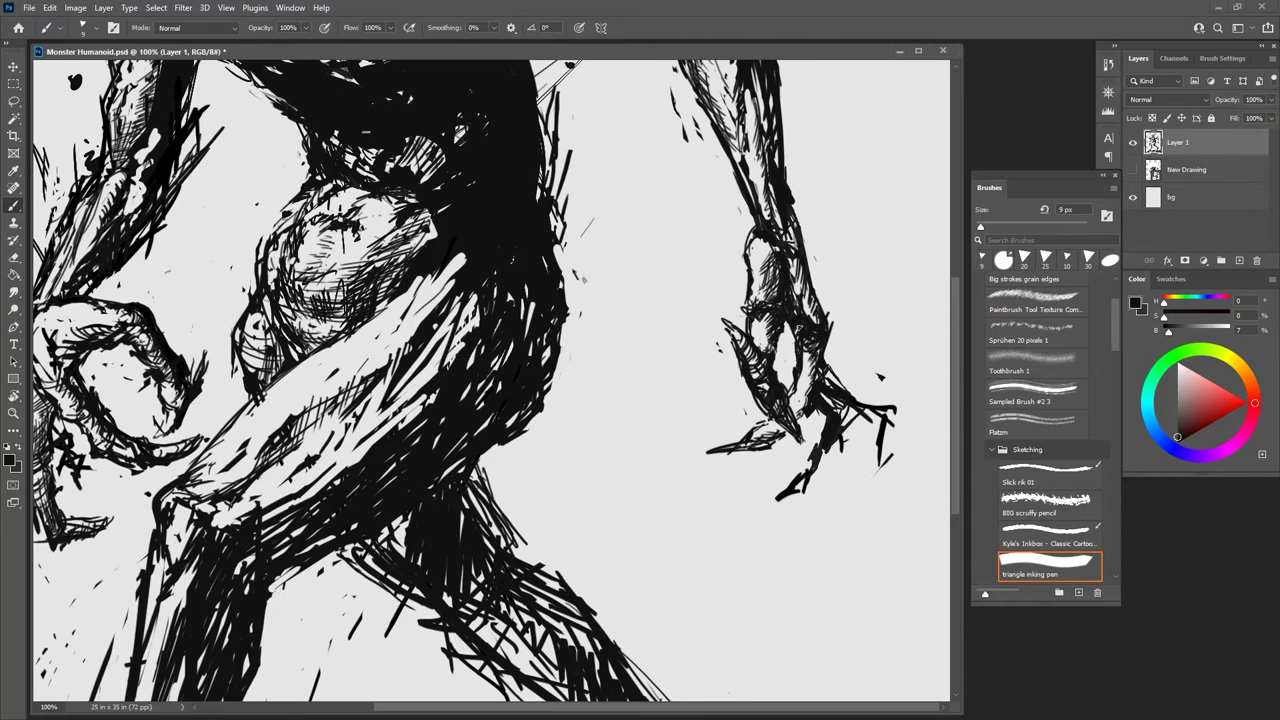
# Step: Separate the curled finger from the outer fingers by erasing the ink between them, and touch up its claw
pyautogui.moveTo(823, 369); pyautogui.dragTo(818, 379)
pyautogui.press('e')
pyautogui.moveTo(826, 367)
pyautogui.mouseDown()
pyautogui.moveTo(842, 387)
pyautogui.moveTo(832, 395)
pyautogui.mouseUp()
pyautogui.press('b')
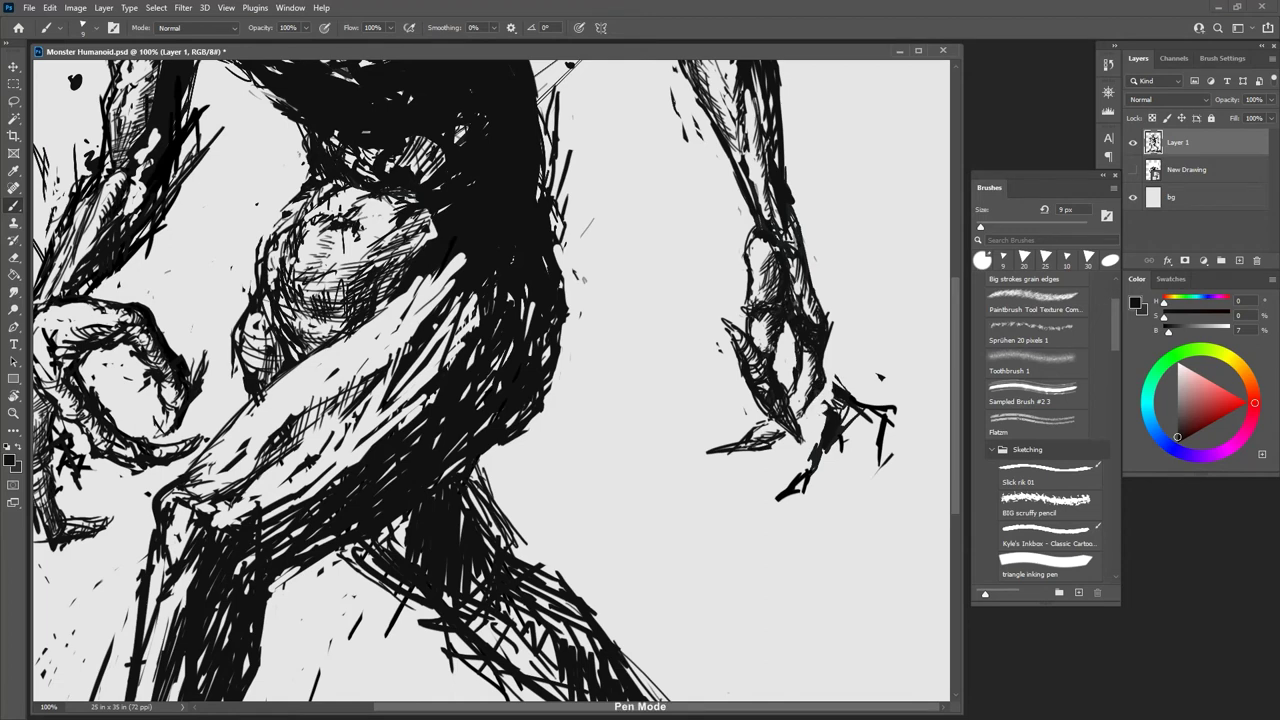
pyautogui.press('e')
pyautogui.moveTo(796, 370)
pyautogui.mouseDown()
pyautogui.moveTo(793, 387)
pyautogui.moveTo(793, 368)
pyautogui.moveTo(804, 376)
pyautogui.mouseUp()
pyautogui.press('b')
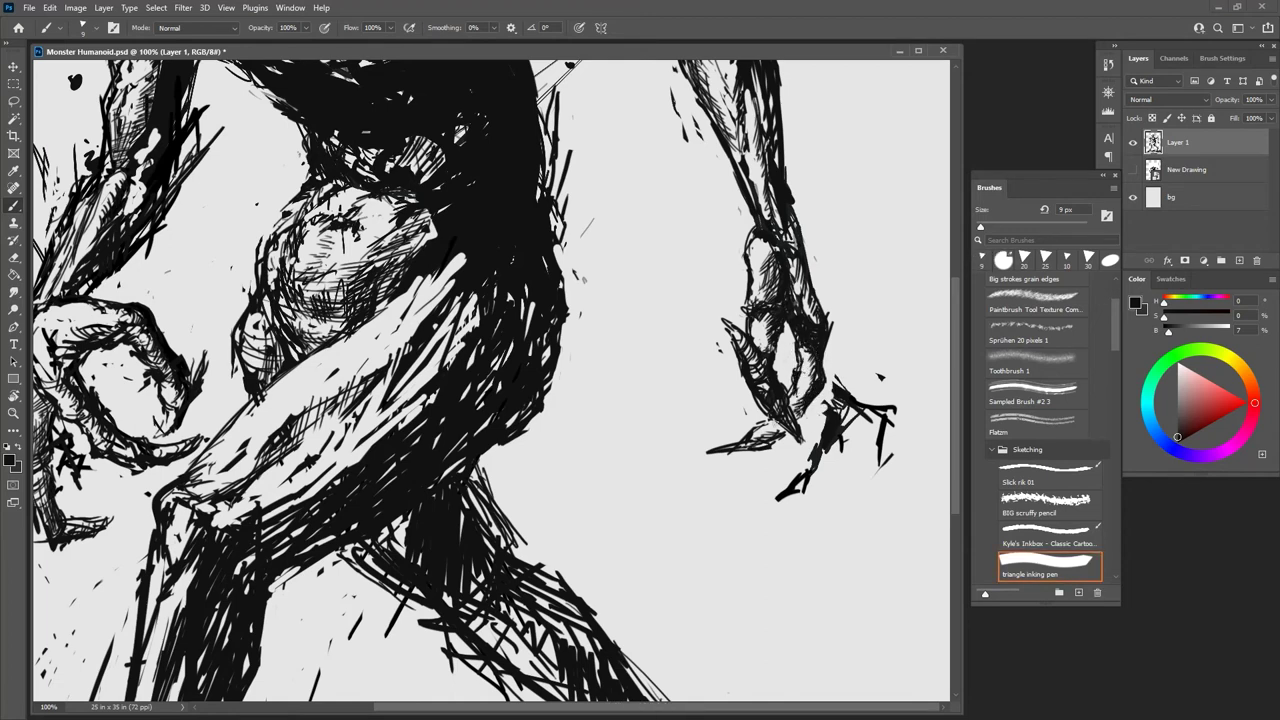
pyautogui.moveTo(786, 422); pyautogui.dragTo(762, 436)
# Step: Sketch the far hand's outer finger with thin lines from the knuckle to the fingertip, erasing the old rough strokes
pyautogui.moveTo(826, 333); pyautogui.dragTo(837, 362)
pyautogui.moveTo(861, 299)
pyautogui.mouseDown()
pyautogui.moveTo(925, 299)
pyautogui.moveTo(903, 299)
pyautogui.mouseUp()
pyautogui.moveTo(857, 278)
pyautogui.mouseDown()
pyautogui.moveTo(882, 308)
pyautogui.moveTo(893, 370)
pyautogui.mouseUp()
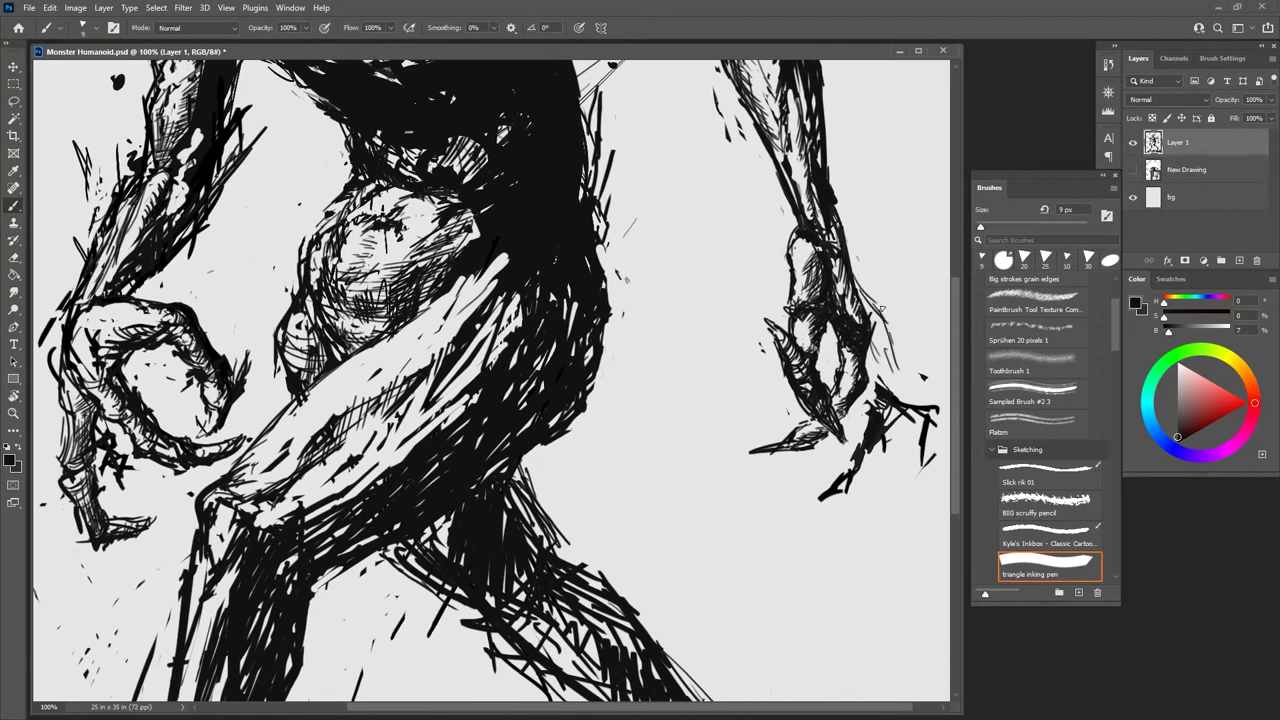
pyautogui.moveTo(884, 320); pyautogui.dragTo(897, 373)
pyautogui.moveTo(891, 353)
pyautogui.mouseDown()
pyautogui.moveTo(931, 407)
pyautogui.moveTo(922, 478)
pyautogui.mouseUp()
pyautogui.press('e')
pyautogui.moveTo(912, 401); pyautogui.dragTo(888, 428)
pyautogui.press('b')
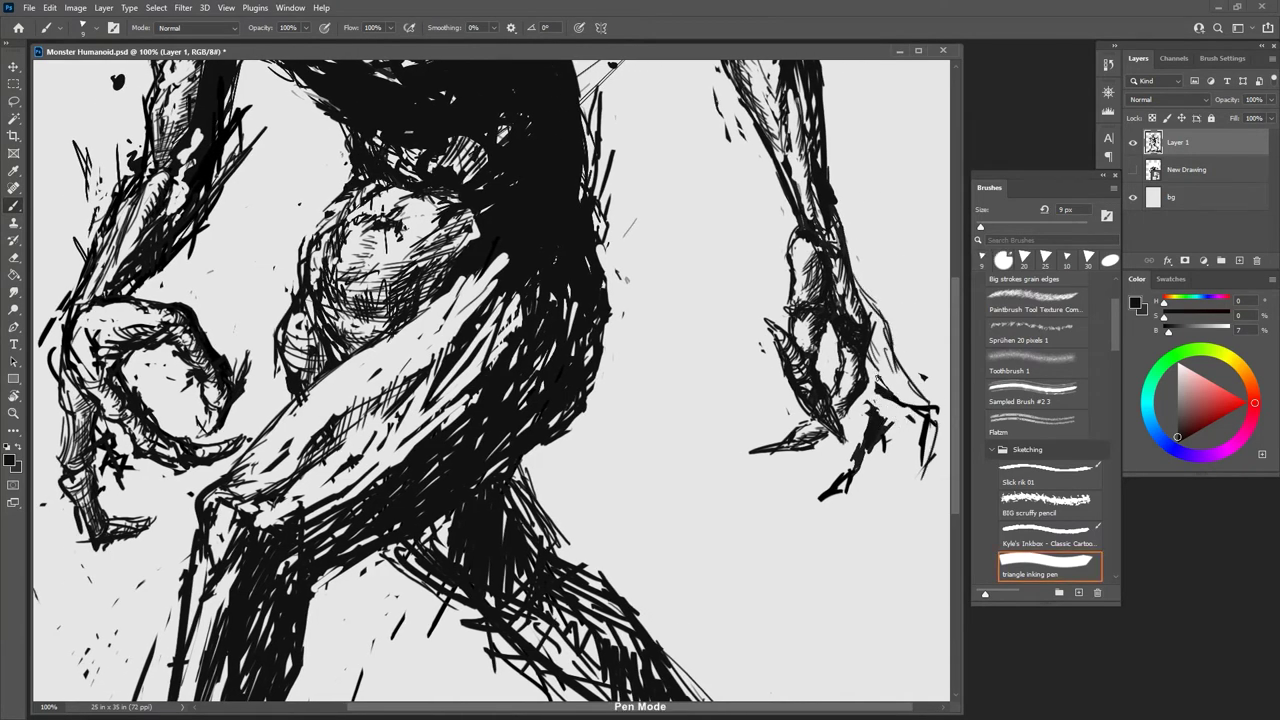
pyautogui.moveTo(876, 360)
pyautogui.mouseDown()
pyautogui.moveTo(894, 395)
pyautogui.moveTo(909, 395)
pyautogui.mouseUp()
pyautogui.moveTo(932, 402); pyautogui.dragTo(942, 416)
# Step: Trim the outer finger's inner edge and shade the finger and its knuckle with fine ink hatching
pyautogui.press('e')
pyautogui.moveTo(881, 371); pyautogui.dragTo(866, 392)
pyautogui.press('b')
pyautogui.moveTo(858, 289); pyautogui.dragTo(883, 313)
pyautogui.moveTo(887, 321); pyautogui.dragTo(897, 359)
pyautogui.moveTo(875, 315)
pyautogui.mouseDown()
pyautogui.moveTo(887, 335)
pyautogui.moveTo(879, 326)
pyautogui.mouseUp()
pyautogui.moveTo(857, 284); pyautogui.dragTo(887, 328)
pyautogui.moveTo(884, 317)
pyautogui.mouseDown()
pyautogui.moveTo(890, 334)
pyautogui.moveTo(877, 336)
pyautogui.mouseUp()
pyautogui.moveTo(871, 327); pyautogui.dragTo(889, 353)
pyautogui.moveTo(883, 331)
pyautogui.mouseDown()
pyautogui.moveTo(891, 357)
pyautogui.moveTo(876, 366)
pyautogui.moveTo(932, 406)
pyautogui.moveTo(918, 408)
pyautogui.moveTo(930, 420)
pyautogui.mouseUp()
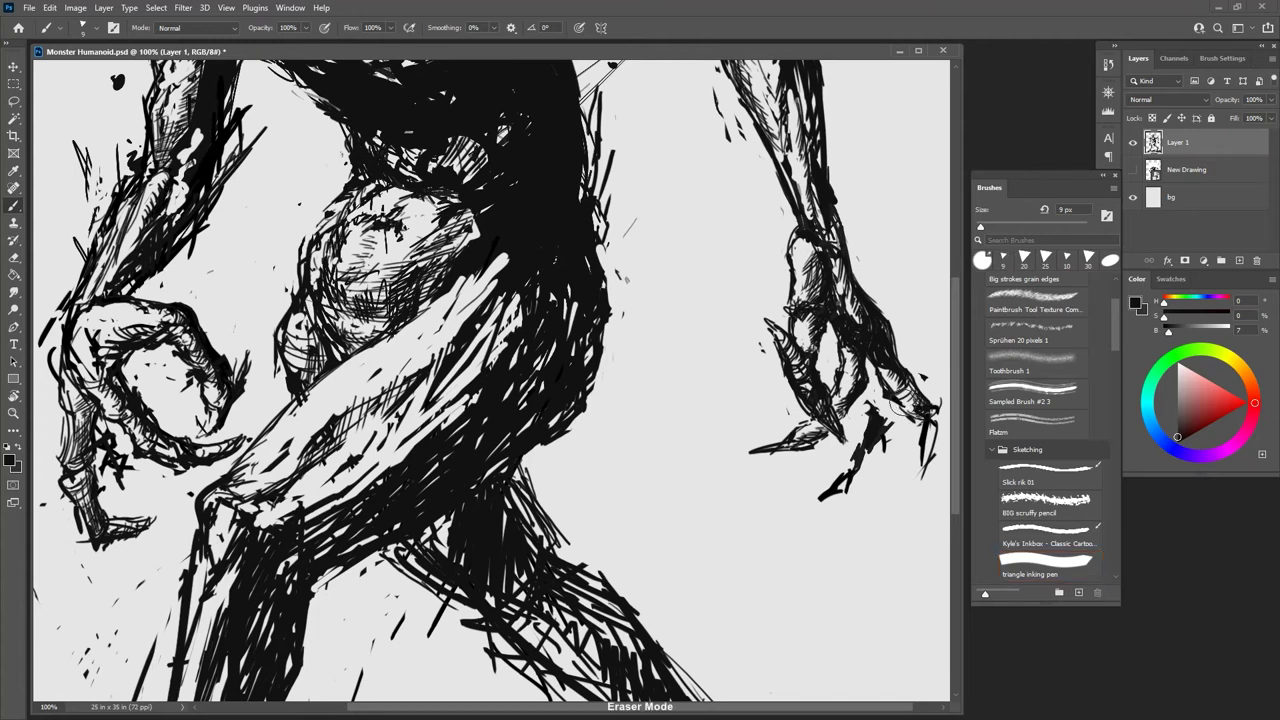
# Step: Ink a pointed downward claw on the outer finger and open a highlight in it with the eraser
pyautogui.moveTo(916, 404)
pyautogui.mouseDown()
pyautogui.moveTo(941, 421)
pyautogui.moveTo(925, 472)
pyautogui.mouseUp()
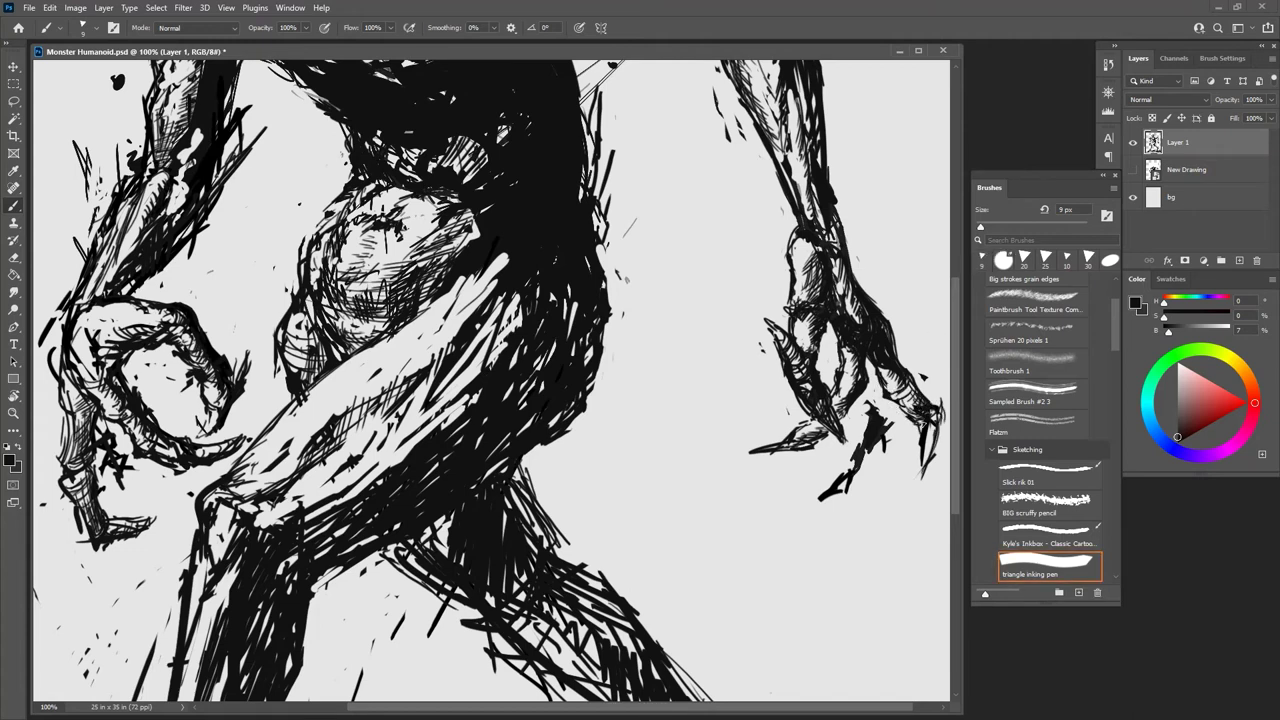
pyautogui.moveTo(938, 424); pyautogui.dragTo(923, 468)
pyautogui.press('e')
pyautogui.press('b')
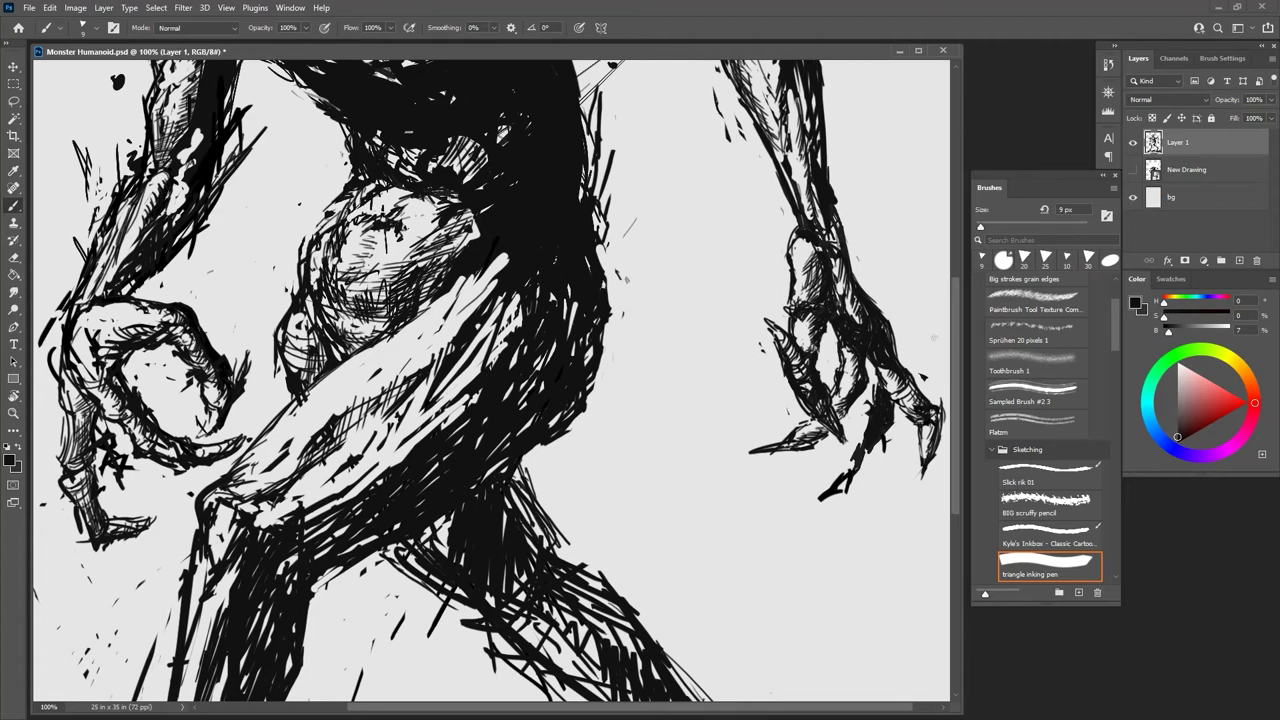
# Step: Rework the small inner fingers of the near hand into a darker pointed shape with ink and eraser strokes
pyautogui.moveTo(684, 707); pyautogui.dragTo(600, 705)
pyautogui.moveTo(258, 474); pyautogui.dragTo(279, 487)
pyautogui.moveTo(235, 419); pyautogui.dragTo(242, 441)
pyautogui.moveTo(253, 456); pyautogui.dragTo(294, 492)
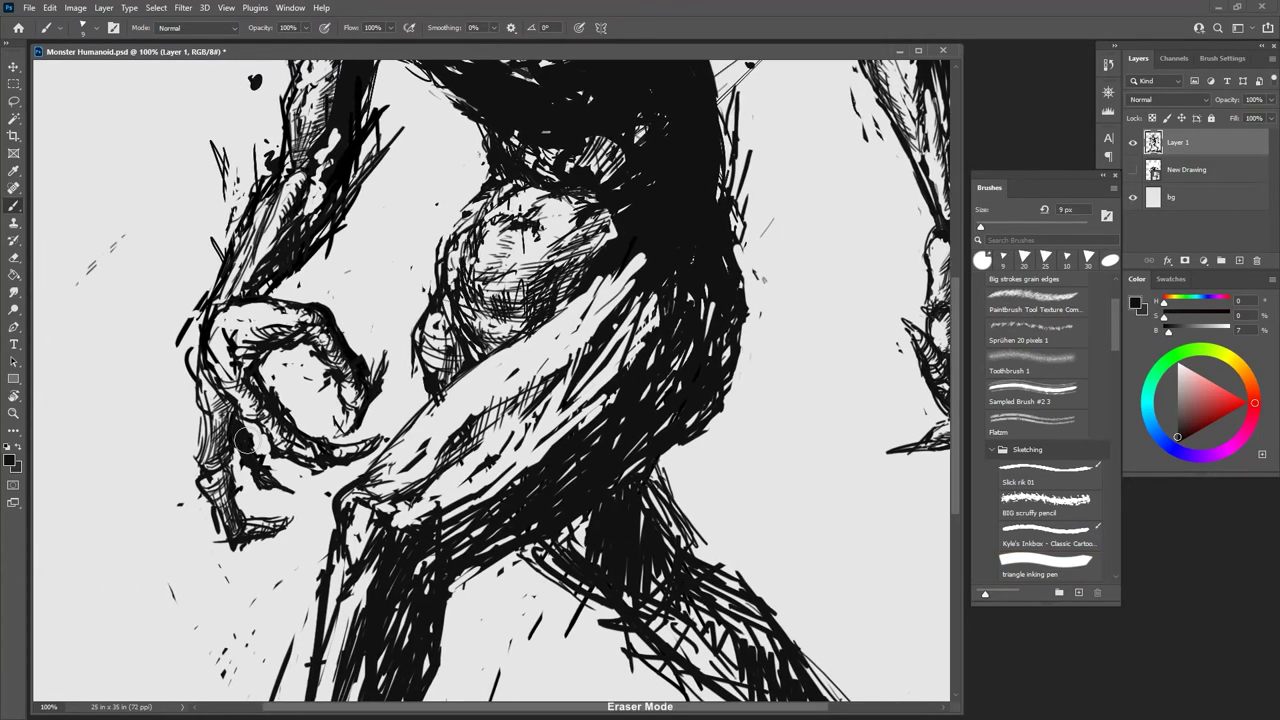
# Step: Check the whole figure and touch up the far elbow below its spike with small eraser and pen strokes
pyautogui.hotkey('ctrl', '-')
pyautogui.hotkey('ctrl', '-')
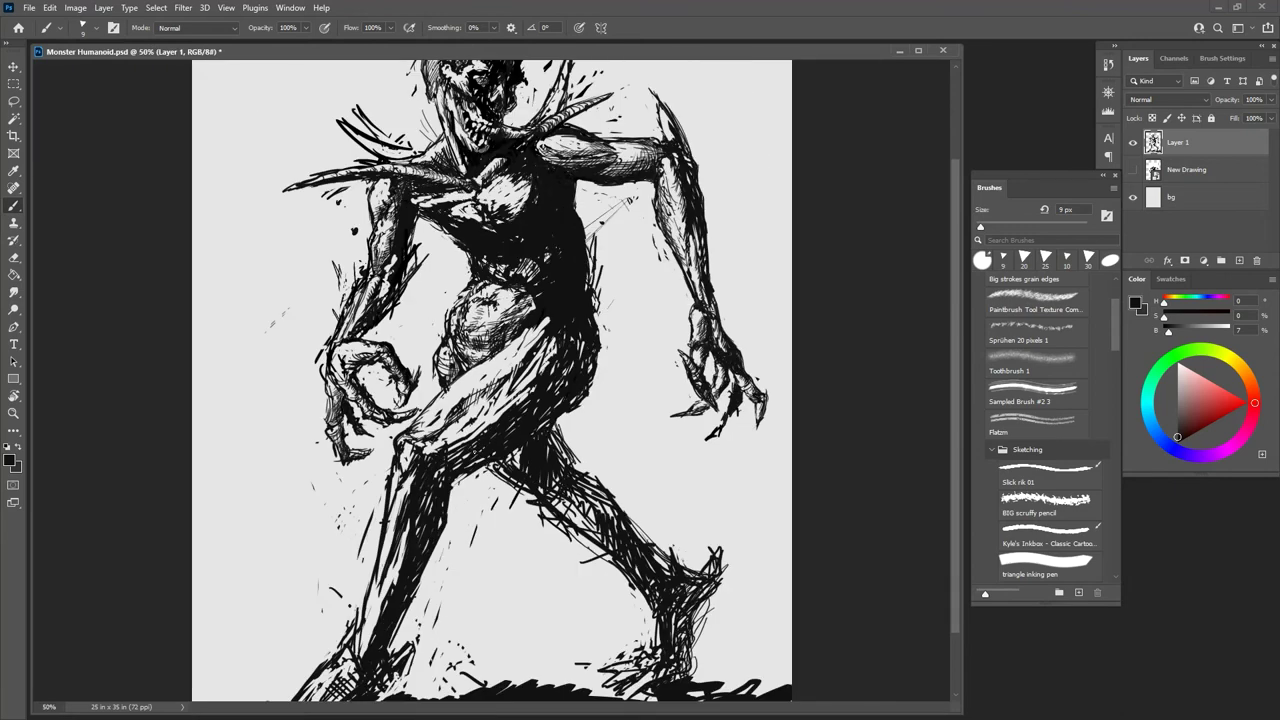
pyautogui.hotkey('ctrl', '-')
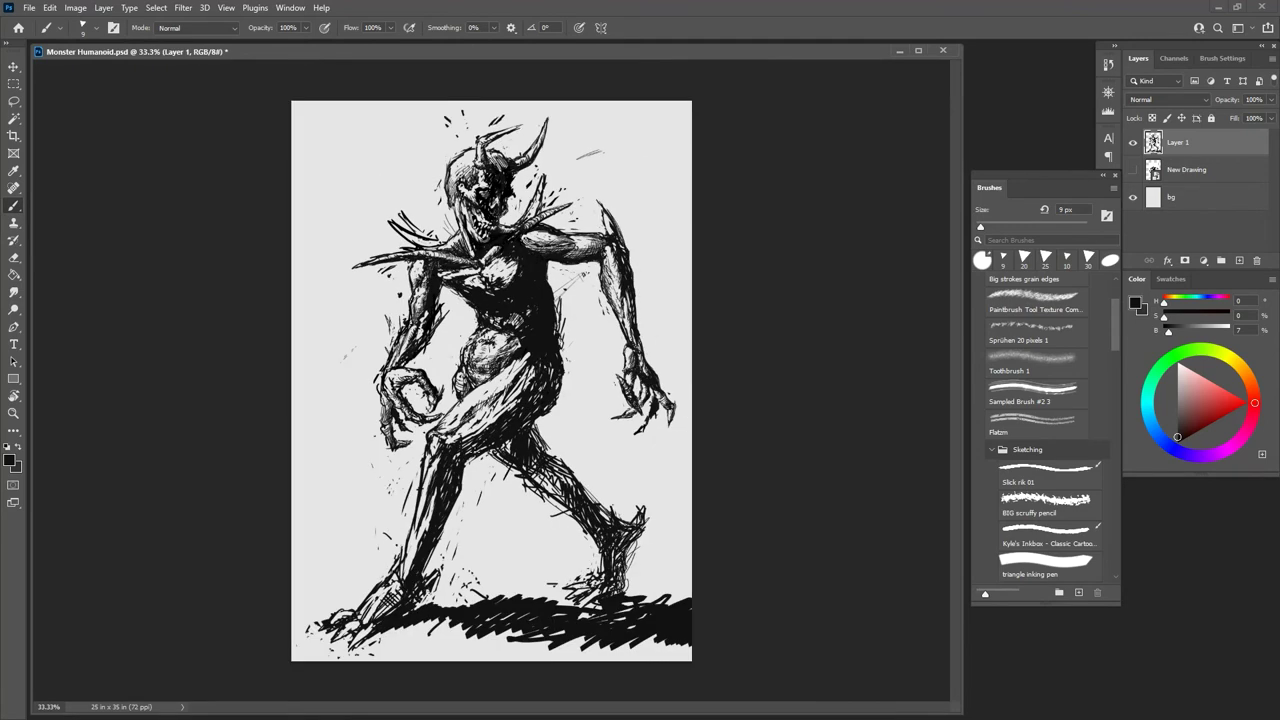
pyautogui.click(1048, 566)
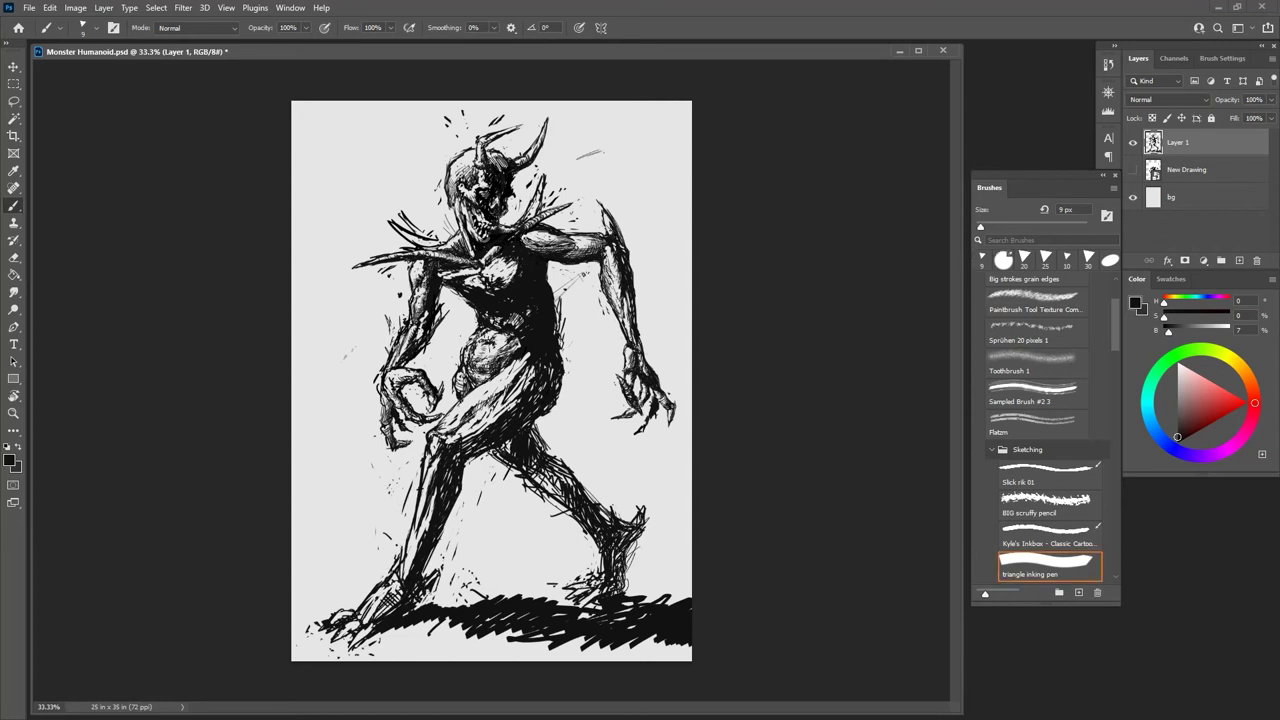
pyautogui.press('e')
pyautogui.moveTo(624, 248); pyautogui.dragTo(608, 224)
pyautogui.press('b')
pyautogui.press('e')
pyautogui.press('b')
pyautogui.press('e')
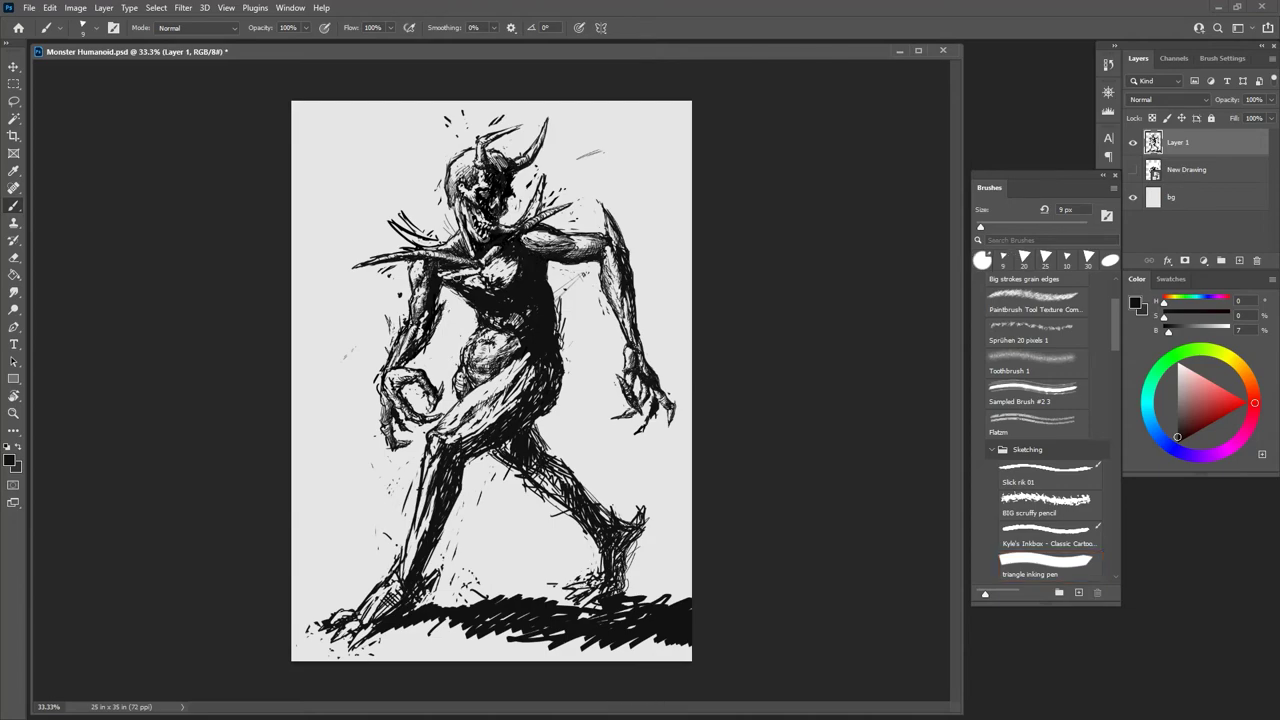
pyautogui.press('b')
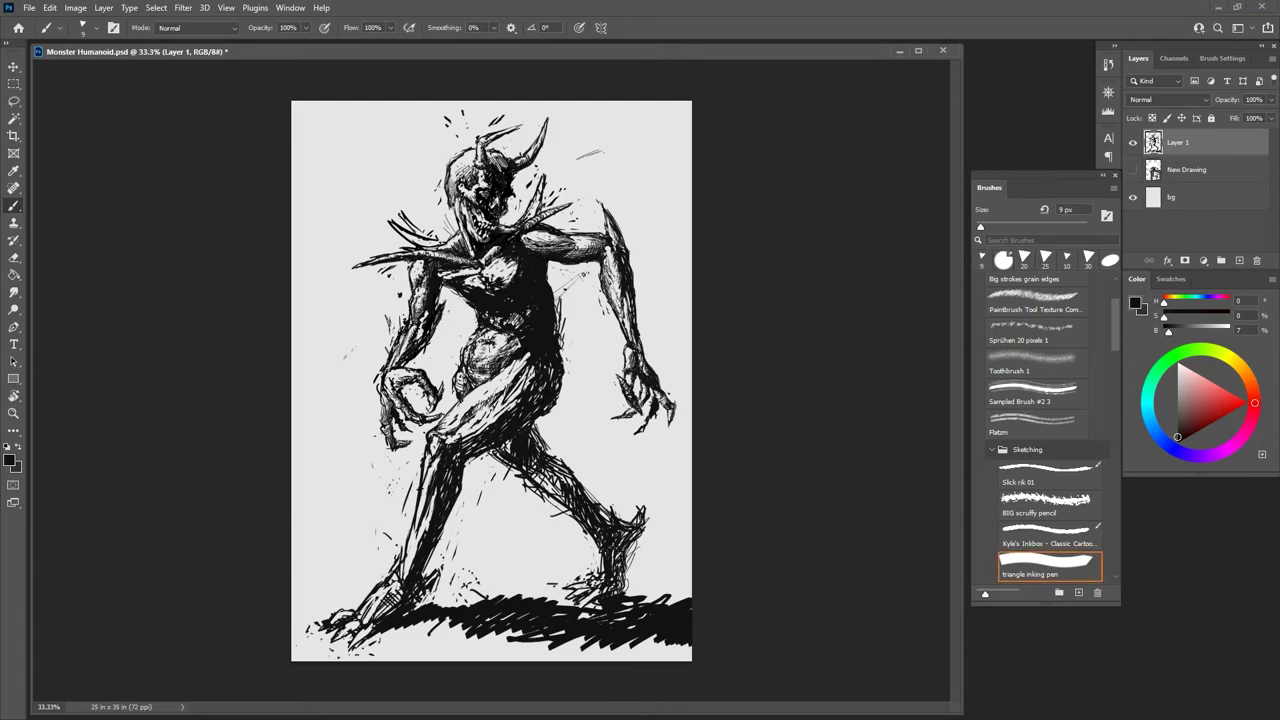
# Step: Clean the near thigh's upper edge below the belly and hatch the thigh near the hip with thin diagonal strokes
pyautogui.hotkey('ctrl', '+')
pyautogui.hotkey('ctrl', '+')
pyautogui.hotkey('ctrl', '+')
pyautogui.hotkey('ctrl', '+')
pyautogui.hotkey('ctrl', '-')
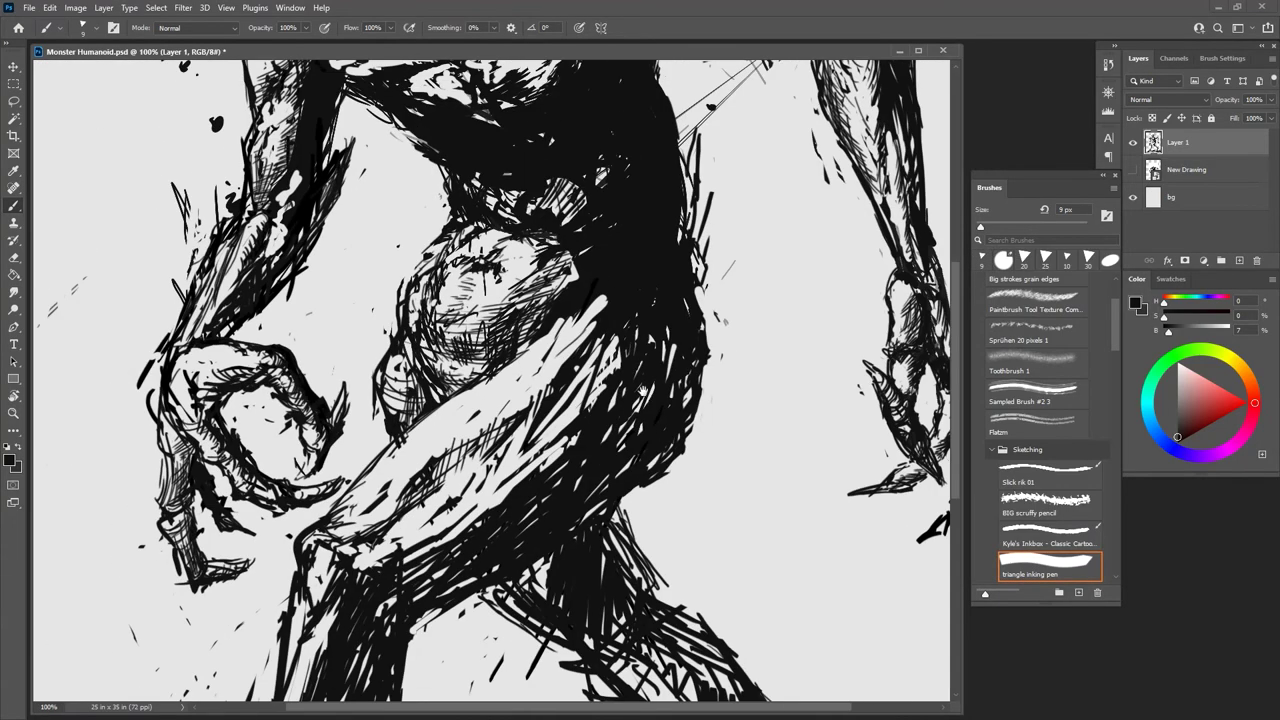
pyautogui.press('e')
pyautogui.moveTo(520, 353); pyautogui.dragTo(477, 388)
pyautogui.press('b')
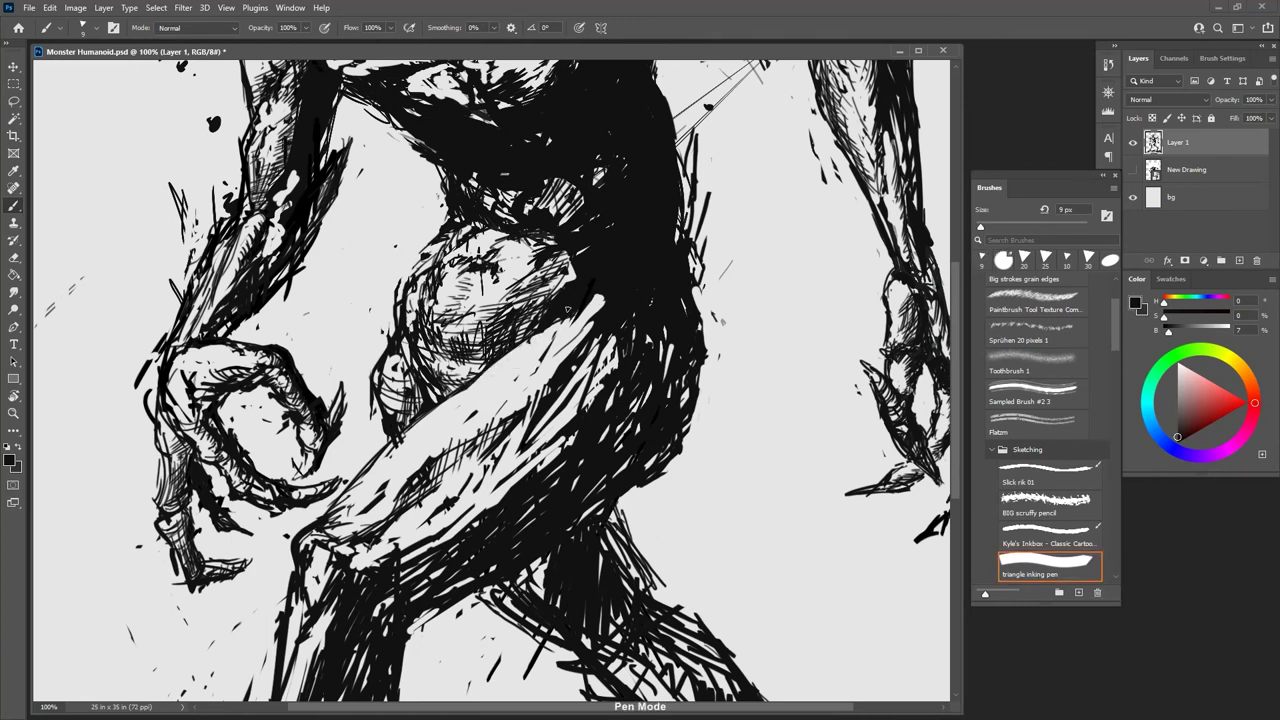
pyautogui.press('e')
pyautogui.press('b')
pyautogui.moveTo(604, 297); pyautogui.dragTo(538, 396)
pyautogui.moveTo(544, 368); pyautogui.dragTo(532, 406)
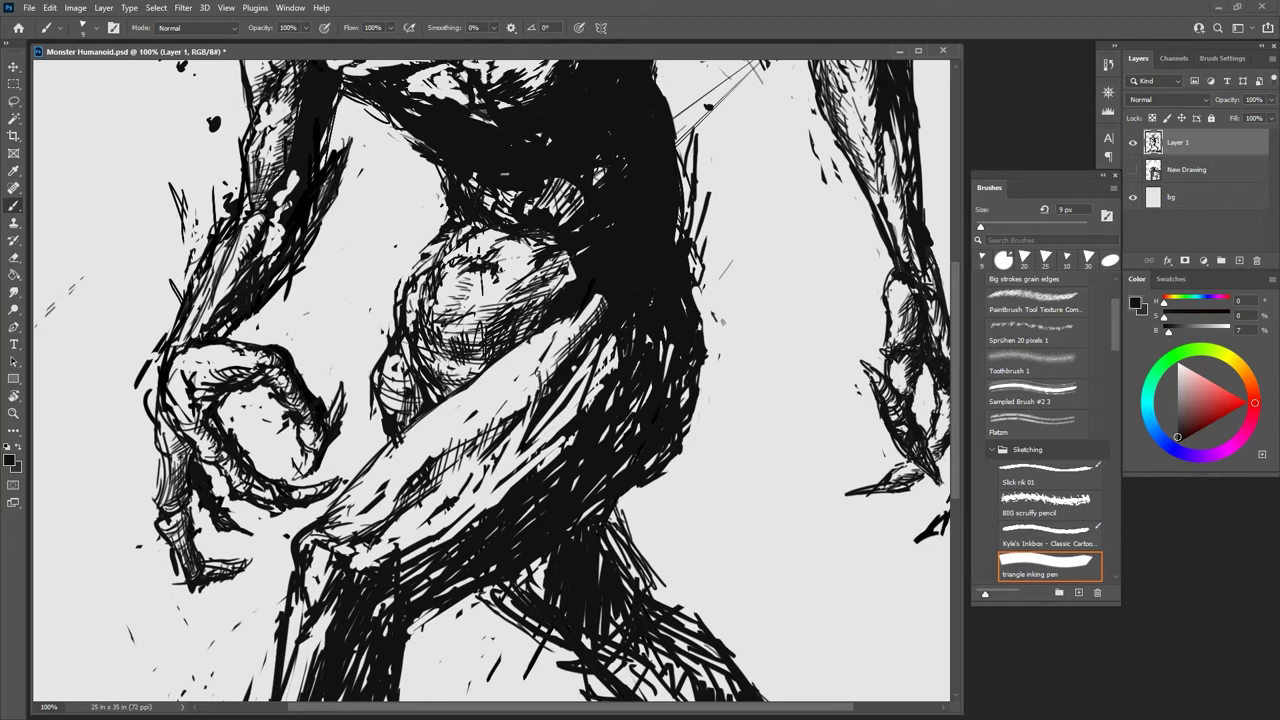
# Step: Hatch the transition between light and shadow along the near thigh, from the hip down towards the knee
pyautogui.moveTo(616, 335); pyautogui.dragTo(602, 353)
pyautogui.moveTo(616, 364); pyautogui.dragTo(586, 410)
pyautogui.moveTo(582, 396)
pyautogui.mouseDown()
pyautogui.moveTo(512, 468)
pyautogui.moveTo(518, 479)
pyautogui.mouseUp()
pyautogui.moveTo(543, 430); pyautogui.dragTo(538, 464)
pyautogui.moveTo(566, 440); pyautogui.dragTo(496, 494)
pyautogui.moveTo(532, 468)
pyautogui.mouseDown()
pyautogui.moveTo(424, 550)
pyautogui.moveTo(480, 510)
pyautogui.moveTo(494, 480)
pyautogui.mouseUp()
pyautogui.moveTo(512, 480); pyautogui.dragTo(402, 550)
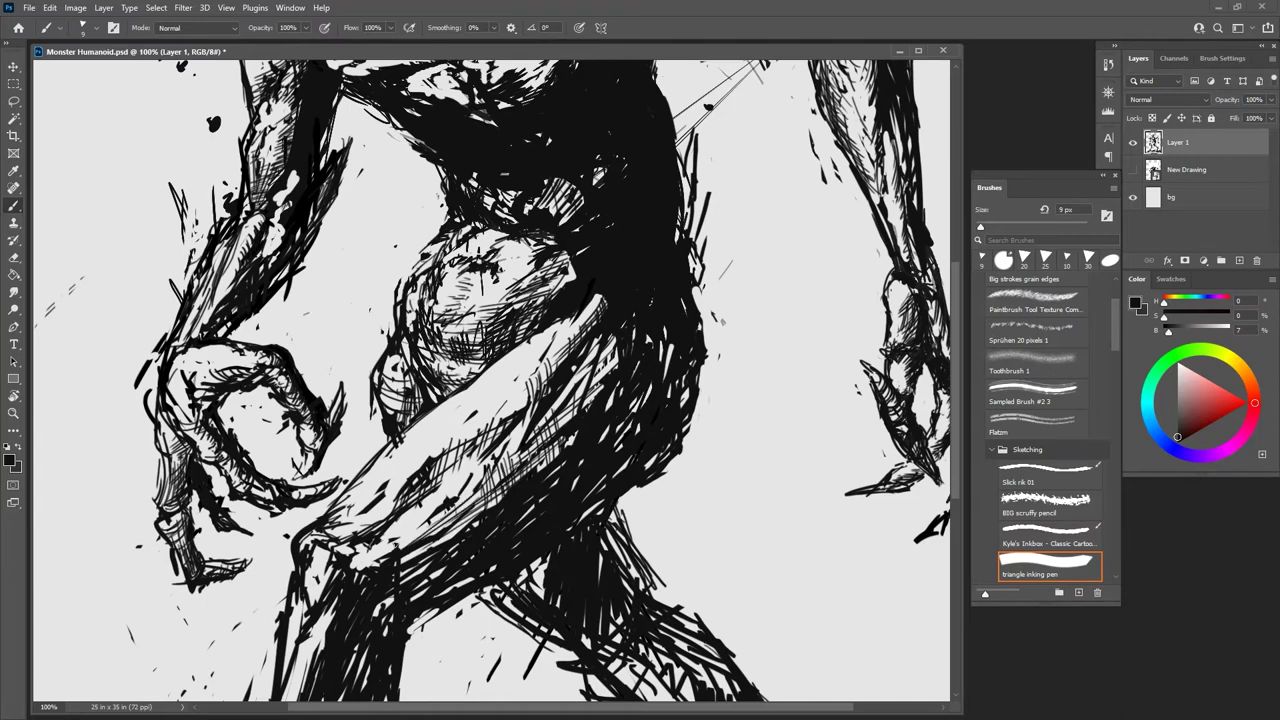
# Step: Deepen the near thigh's middle tone with further fine hatching from above the knee back up towards the hip
pyautogui.moveTo(445, 509); pyautogui.dragTo(407, 539)
pyautogui.moveTo(475, 481); pyautogui.dragTo(463, 513)
pyautogui.moveTo(489, 483); pyautogui.dragTo(470, 526)
pyautogui.moveTo(517, 449); pyautogui.dragTo(484, 507)
pyautogui.moveTo(523, 443); pyautogui.dragTo(509, 467)
pyautogui.moveTo(566, 412); pyautogui.dragTo(560, 426)
pyautogui.moveTo(575, 407)
pyautogui.mouseDown()
pyautogui.moveTo(563, 443)
pyautogui.moveTo(530, 472)
pyautogui.mouseUp()
# Step: Add fine ink strokes along the near thigh's upper contour, from the hip past the belly towards the knee
pyautogui.moveTo(577, 432)
pyautogui.mouseDown()
pyautogui.moveTo(536, 473)
pyautogui.moveTo(560, 339)
pyautogui.mouseUp()
pyautogui.moveTo(547, 347); pyautogui.dragTo(427, 437)
pyautogui.moveTo(450, 390)
pyautogui.mouseDown()
pyautogui.moveTo(422, 420)
pyautogui.moveTo(446, 406)
pyautogui.mouseUp()
pyautogui.moveTo(496, 360)
pyautogui.mouseDown()
pyautogui.moveTo(452, 422)
pyautogui.moveTo(460, 408)
pyautogui.mouseUp()
pyautogui.moveTo(458, 398); pyautogui.dragTo(428, 424)
pyautogui.moveTo(438, 402); pyautogui.dragTo(416, 430)
pyautogui.moveTo(407, 423); pyautogui.dragTo(376, 450)
pyautogui.moveTo(396, 430); pyautogui.dragTo(374, 442)
pyautogui.moveTo(398, 426); pyautogui.dragTo(374, 438)
# Step: Define the near knee and hatch the upper shin below it with fine ink strokes and erased highlights
pyautogui.scroll(-2, 490, 380)
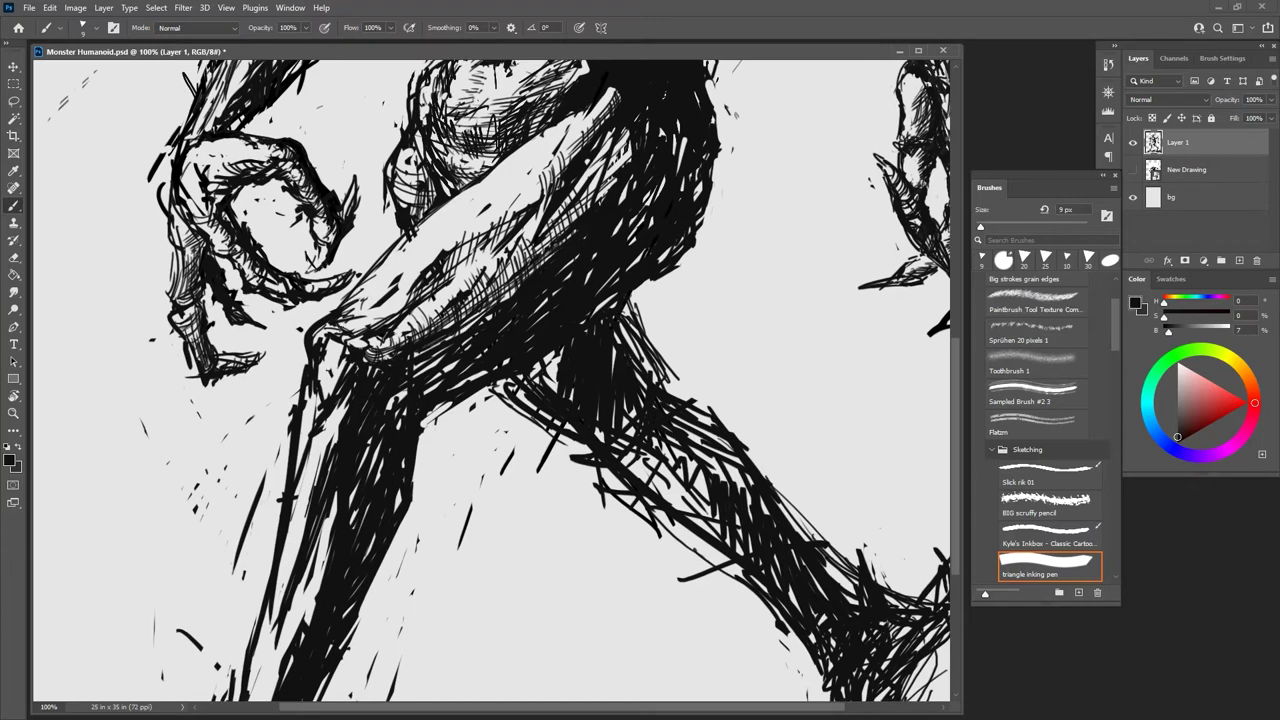
pyautogui.moveTo(337, 344); pyautogui.dragTo(330, 366)
pyautogui.moveTo(346, 356); pyautogui.dragTo(304, 442)
pyautogui.press('e')
pyautogui.moveTo(318, 392)
pyautogui.mouseDown()
pyautogui.moveTo(298, 470)
pyautogui.moveTo(326, 436)
pyautogui.moveTo(302, 500)
pyautogui.mouseUp()
pyautogui.moveTo(342, 406); pyautogui.dragTo(328, 460)
pyautogui.press('e')
pyautogui.moveTo(338, 336)
pyautogui.mouseDown()
pyautogui.moveTo(320, 364)
pyautogui.moveTo(320, 344)
pyautogui.mouseUp()
pyautogui.press('b')
pyautogui.moveTo(350, 338)
pyautogui.mouseDown()
pyautogui.moveTo(338, 358)
pyautogui.moveTo(308, 360)
pyautogui.mouseUp()
pyautogui.press('e')
pyautogui.press('b')
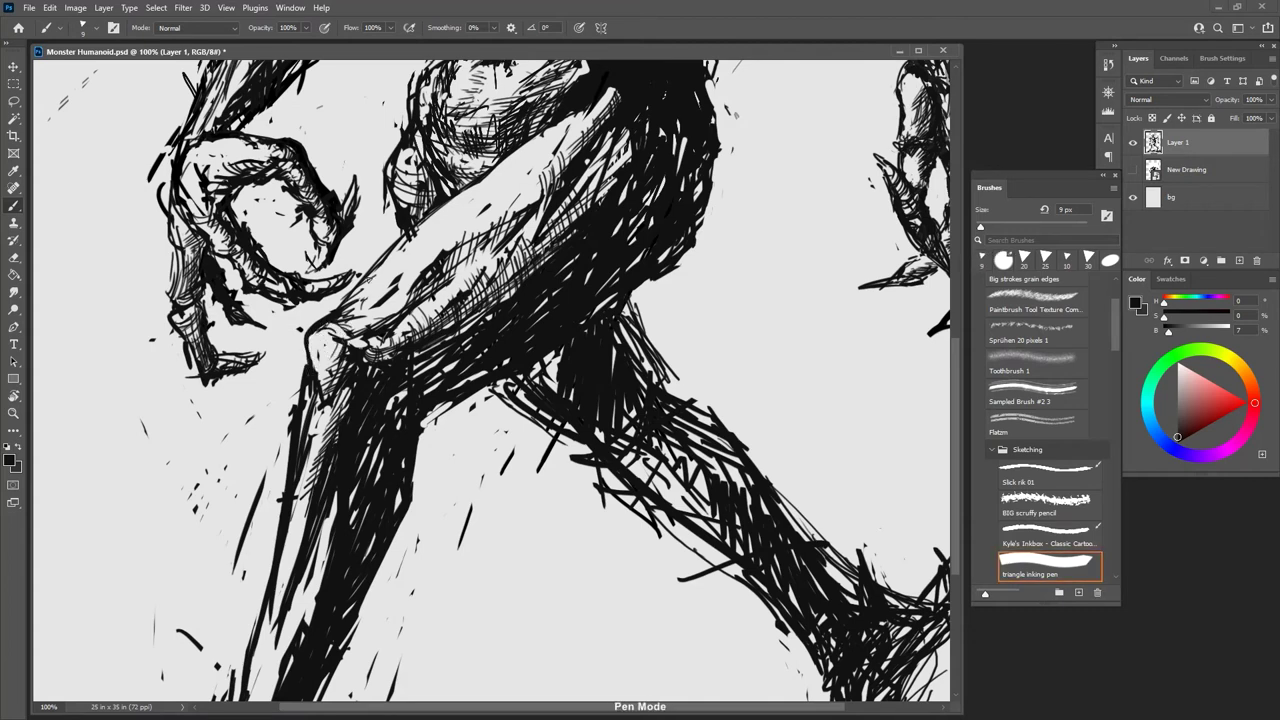
# Step: Add fine ink strokes above the near knee and along the near thigh's surface and upper contour up towards the hip
pyautogui.press('e')
pyautogui.press('b')
pyautogui.moveTo(352, 312)
pyautogui.mouseDown()
pyautogui.moveTo(324, 366)
pyautogui.moveTo(360, 346)
pyautogui.mouseUp()
pyautogui.moveTo(364, 286)
pyautogui.mouseDown()
pyautogui.moveTo(346, 312)
pyautogui.moveTo(408, 292)
pyautogui.mouseUp()
pyautogui.moveTo(374, 311); pyautogui.dragTo(445, 290)
pyautogui.moveTo(435, 294); pyautogui.dragTo(512, 228)
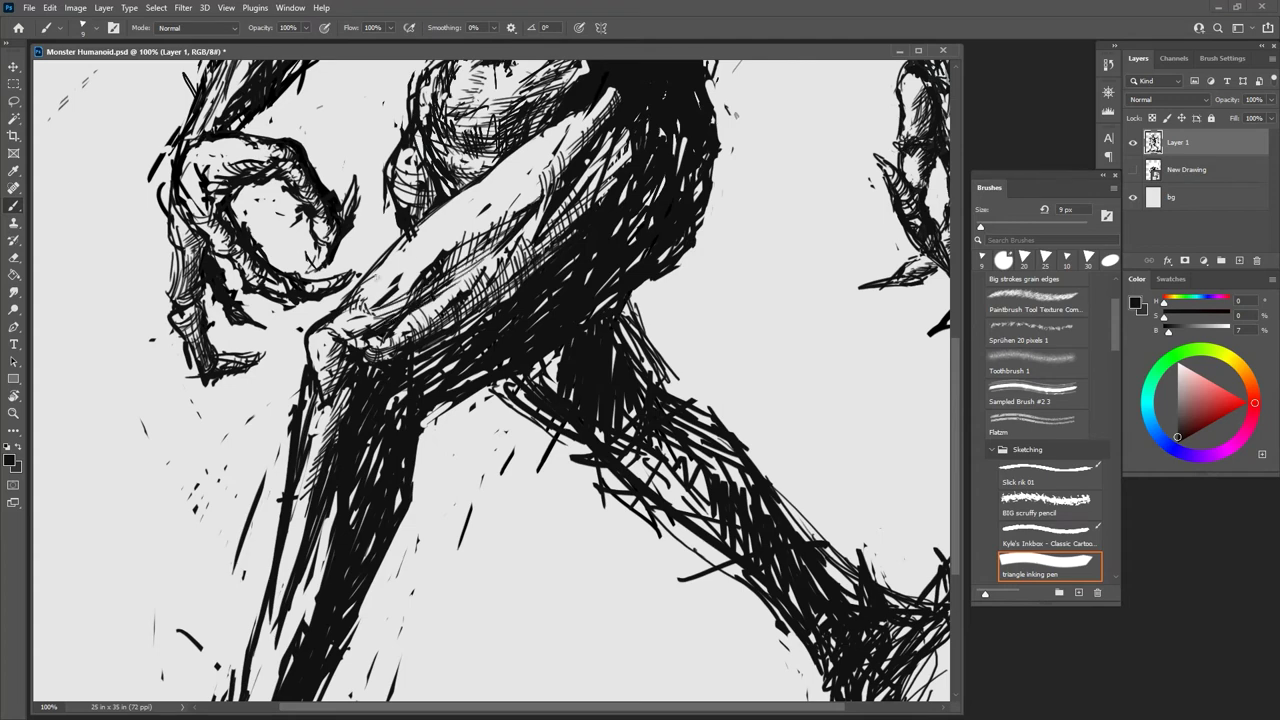
pyautogui.moveTo(376, 280); pyautogui.dragTo(480, 190)
pyautogui.moveTo(490, 184); pyautogui.dragTo(562, 128)
# Step: Reinforce the near knee's front contour and hatch just beneath the kneecap with short fine strokes
pyautogui.moveTo(384, 266); pyautogui.dragTo(344, 312)
pyautogui.moveTo(324, 334); pyautogui.dragTo(312, 384)
pyautogui.moveTo(336, 352)
pyautogui.mouseDown()
pyautogui.moveTo(312, 390)
pyautogui.moveTo(322, 376)
pyautogui.mouseUp()
pyautogui.moveTo(506, 431); pyautogui.dragTo(515, 361)
pyautogui.moveTo(354, 291)
pyautogui.mouseDown()
pyautogui.moveTo(325, 338)
pyautogui.moveTo(340, 332)
pyautogui.moveTo(330, 355)
pyautogui.mouseUp()
pyautogui.press('e')
pyautogui.press('b')
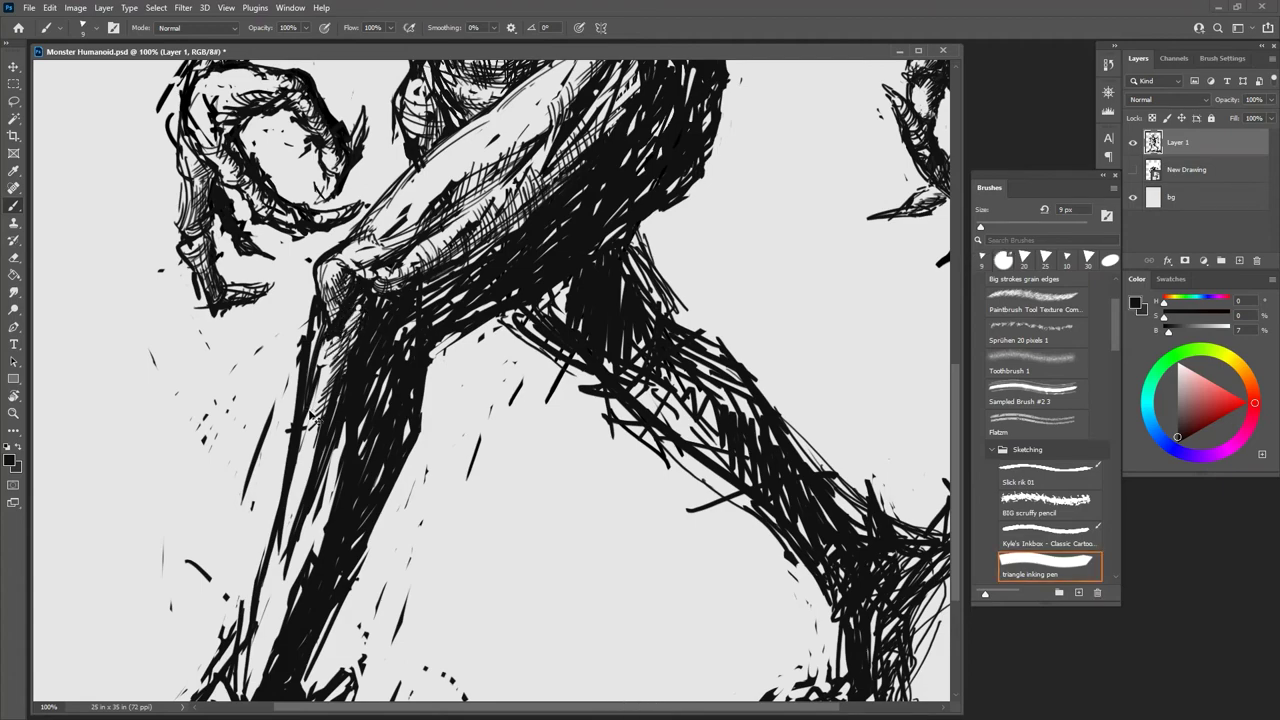
# Step: Check the whole figure and touch up the torso's back edge below the outstretched arm's armpit
pyautogui.hotkey('ctrl', '-')
pyautogui.hotkey('ctrl', '-')
pyautogui.hotkey('ctrl', '-')
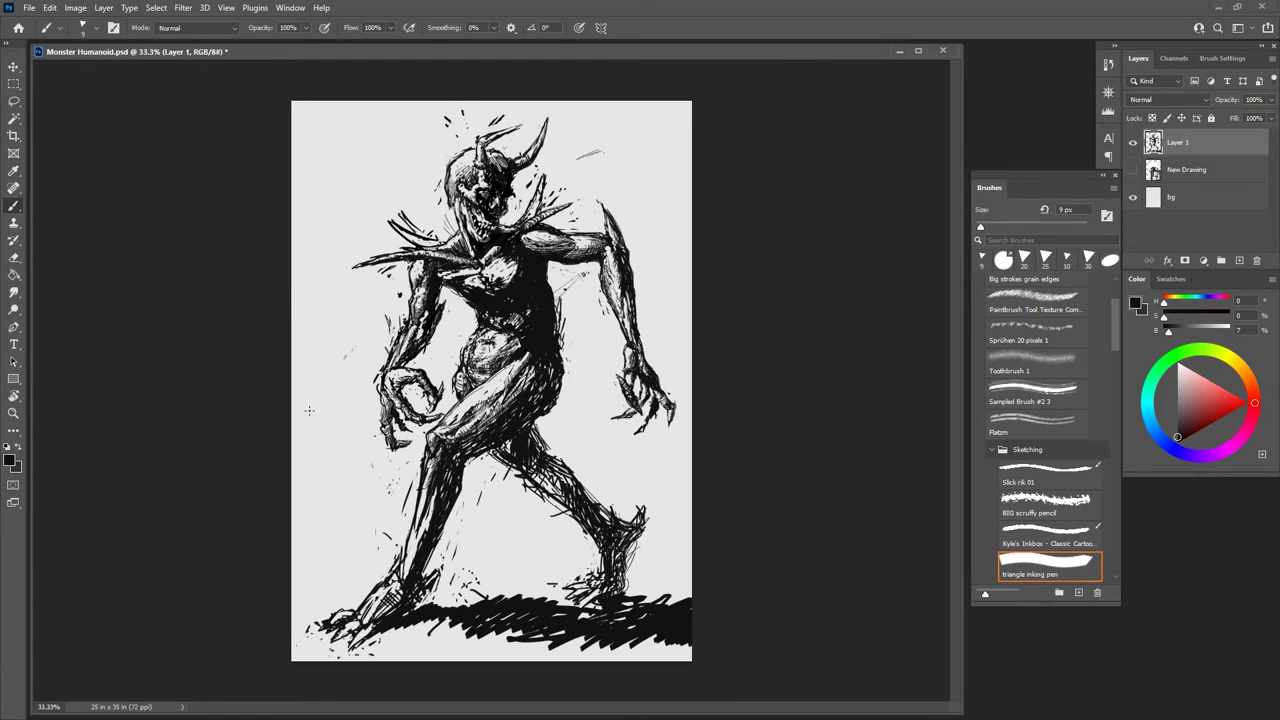
pyautogui.hotkey('ctrl', '+')
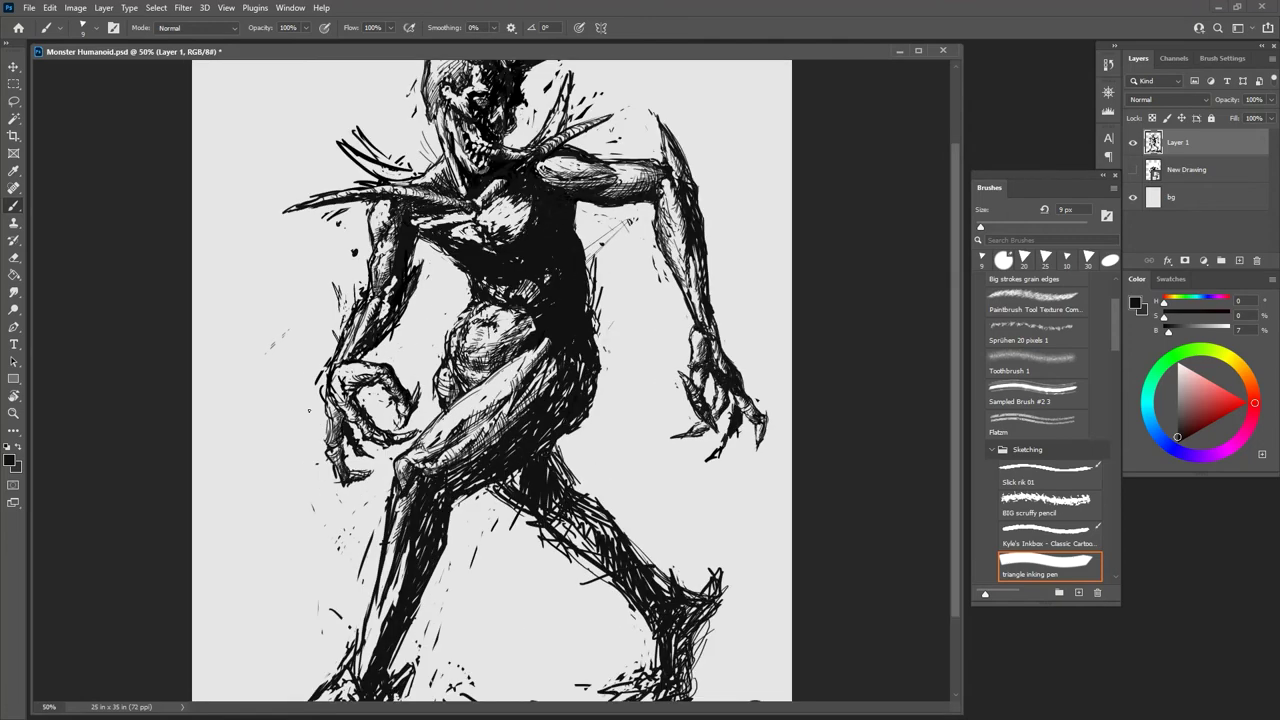
pyautogui.moveTo(626, 384); pyautogui.dragTo(626, 358)
pyautogui.moveTo(578, 177)
pyautogui.mouseDown()
pyautogui.moveTo(596, 242)
pyautogui.moveTo(579, 206)
pyautogui.mouseUp()
pyautogui.press('e')
pyautogui.press('b')
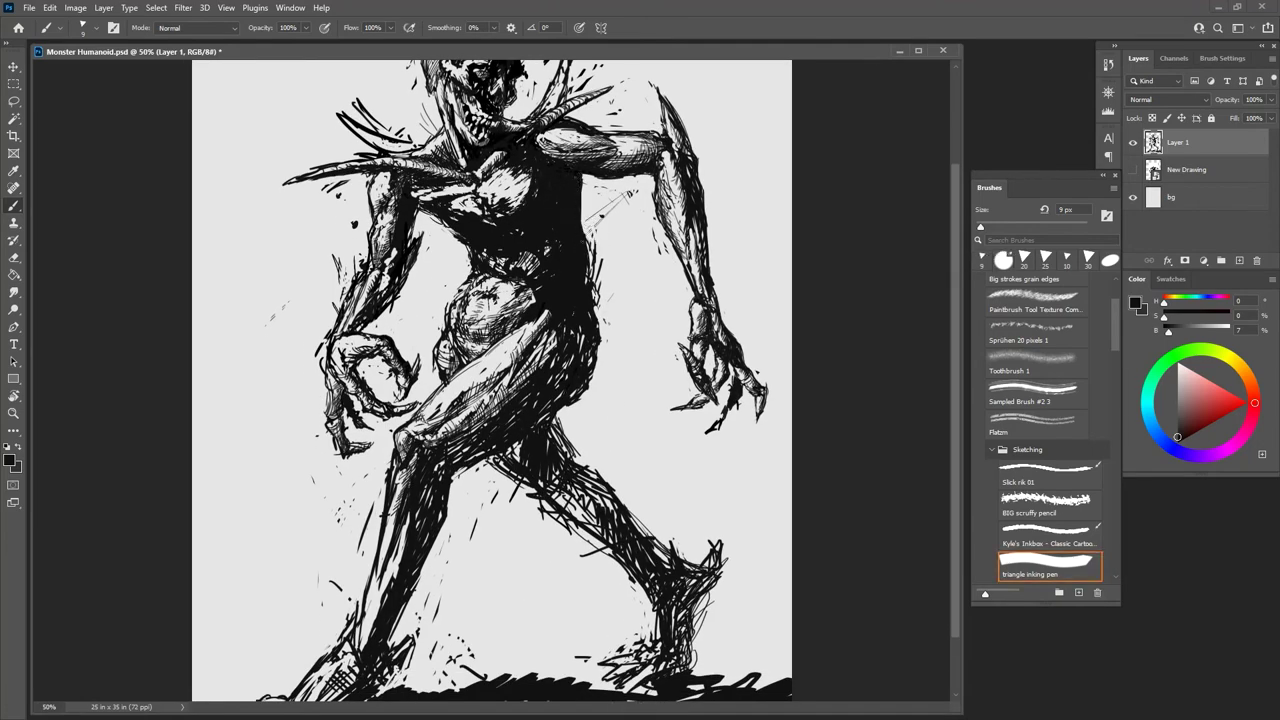
# Step: Clean up the waist contour above the swollen belly by erasing along its edge
pyautogui.moveTo(632, 338); pyautogui.dragTo(632, 298)
pyautogui.press('e')
pyautogui.moveTo(464, 249); pyautogui.dragTo(450, 278)
pyautogui.press('b')
pyautogui.scroll(-1, 620, 302)
# Step: Hatch the underside of the far thigh where it emerges from behind the near leg
pyautogui.press('e')
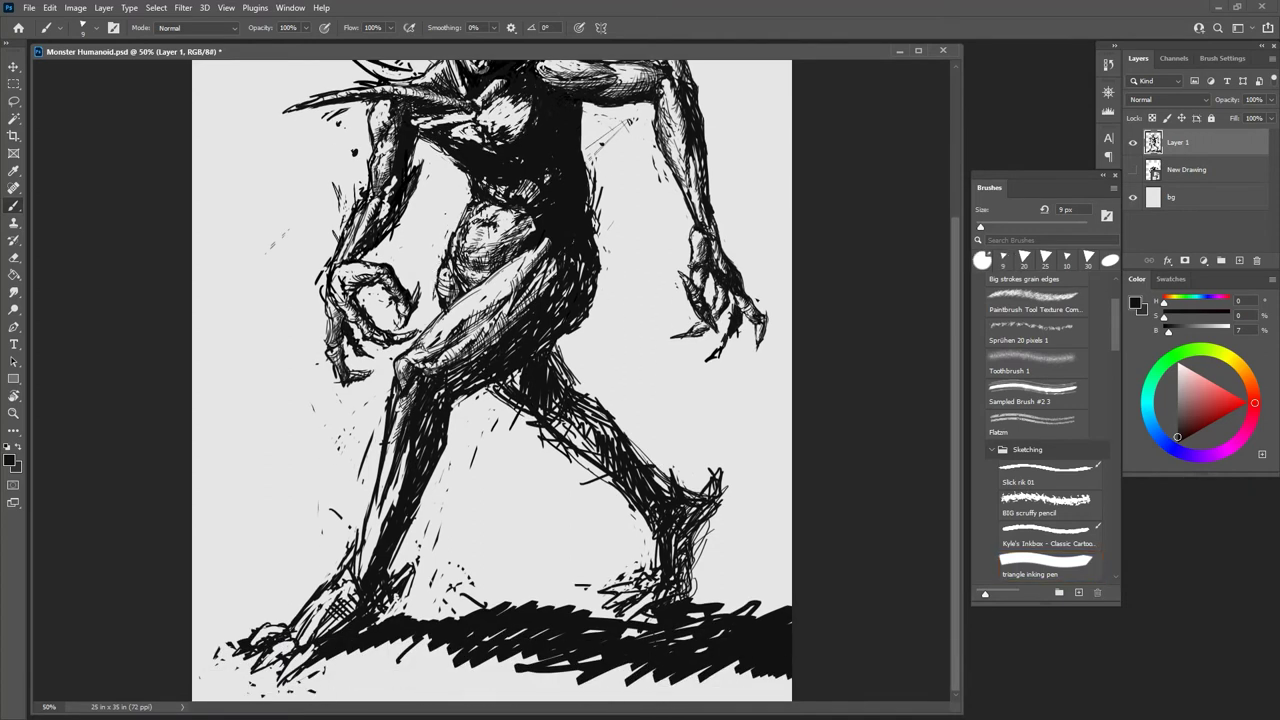
pyautogui.press('b')
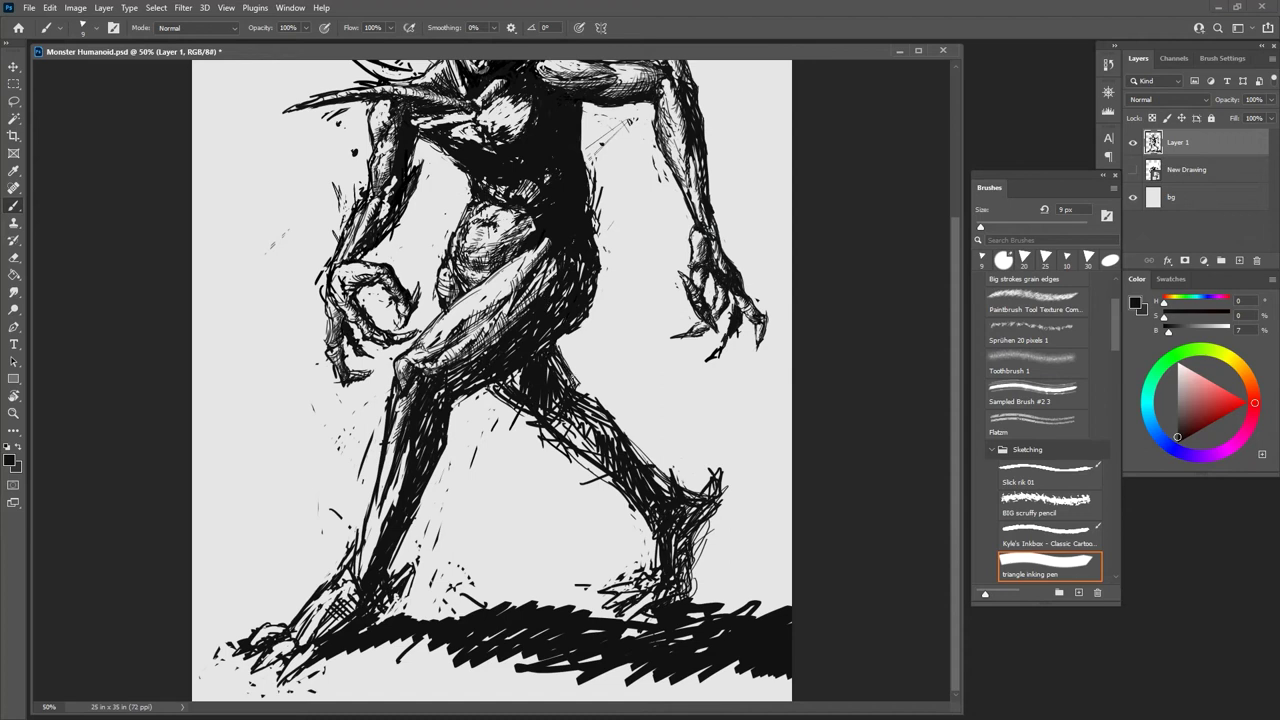
pyautogui.press('e')
pyautogui.press('b')
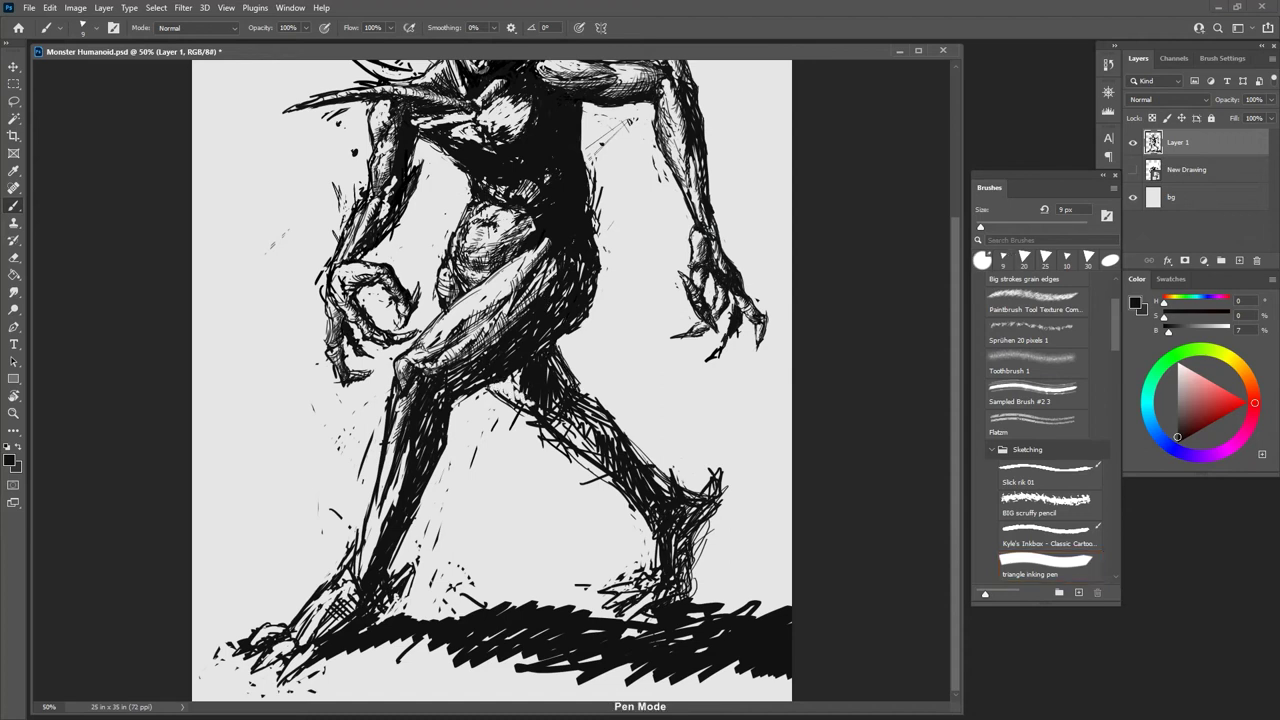
pyautogui.moveTo(495, 383); pyautogui.dragTo(530, 408)
pyautogui.moveTo(502, 379)
pyautogui.mouseDown()
pyautogui.moveTo(522, 396)
pyautogui.moveTo(495, 390)
pyautogui.mouseUp()
pyautogui.moveTo(518, 378); pyautogui.dragTo(496, 391)
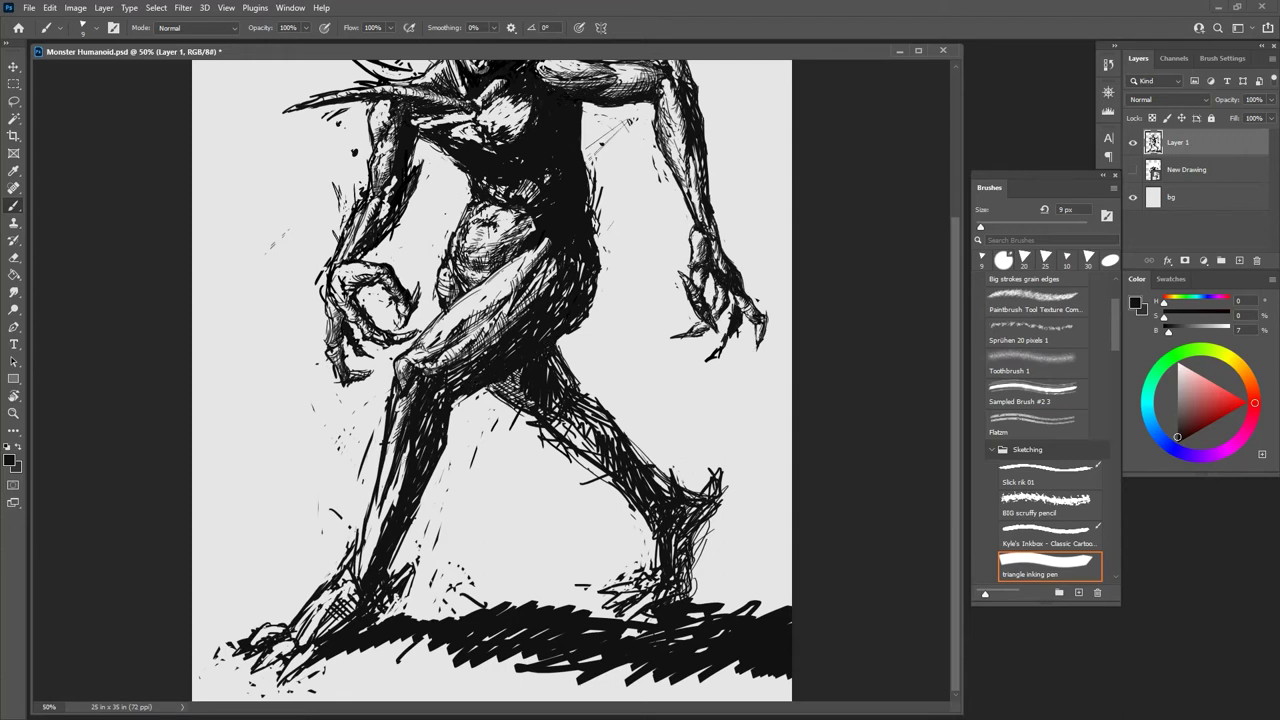
# Step: Hatch the near shin's light area from mid-shin down to the ankle with fine ink strokes
pyautogui.moveTo(402, 484); pyautogui.dragTo(385, 508)
pyautogui.moveTo(396, 500); pyautogui.dragTo(372, 538)
pyautogui.moveTo(384, 530); pyautogui.dragTo(368, 553)
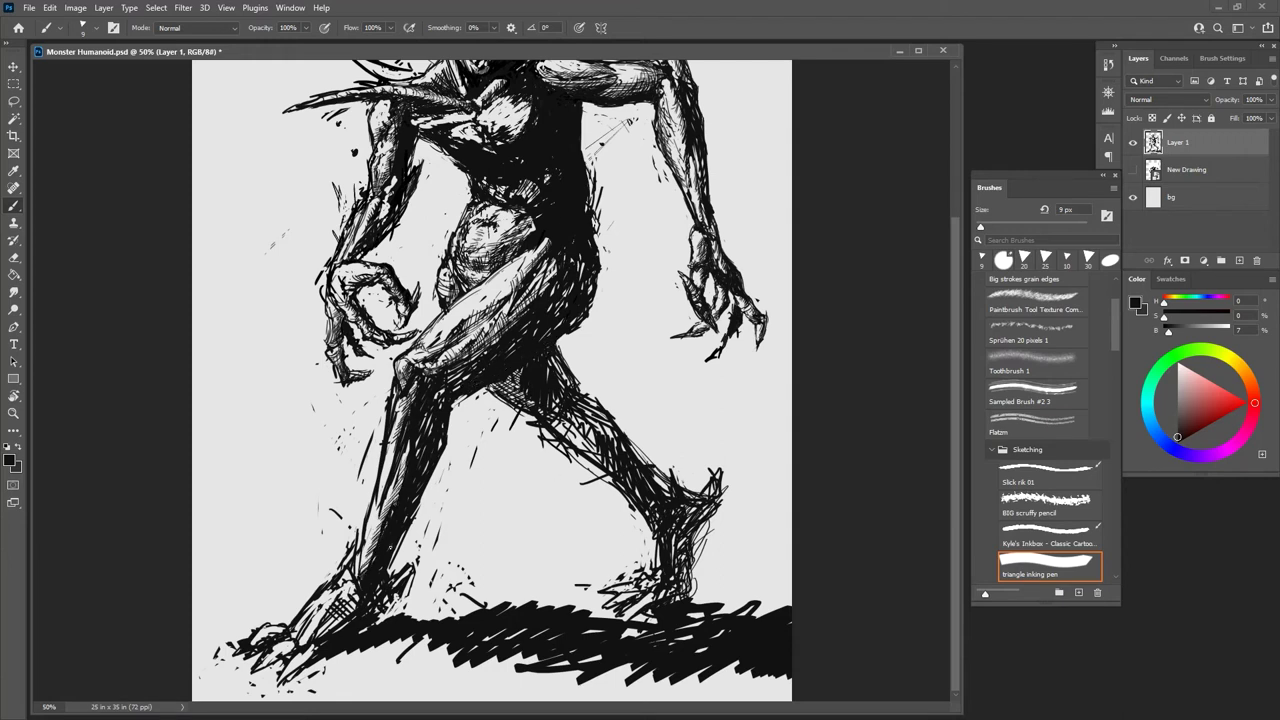
pyautogui.moveTo(416, 474); pyautogui.dragTo(404, 486)
pyautogui.moveTo(432, 406)
pyautogui.mouseDown()
pyautogui.moveTo(416, 440)
pyautogui.moveTo(418, 422)
pyautogui.mouseUp()
pyautogui.moveTo(438, 392); pyautogui.dragTo(420, 422)
pyautogui.press('`')
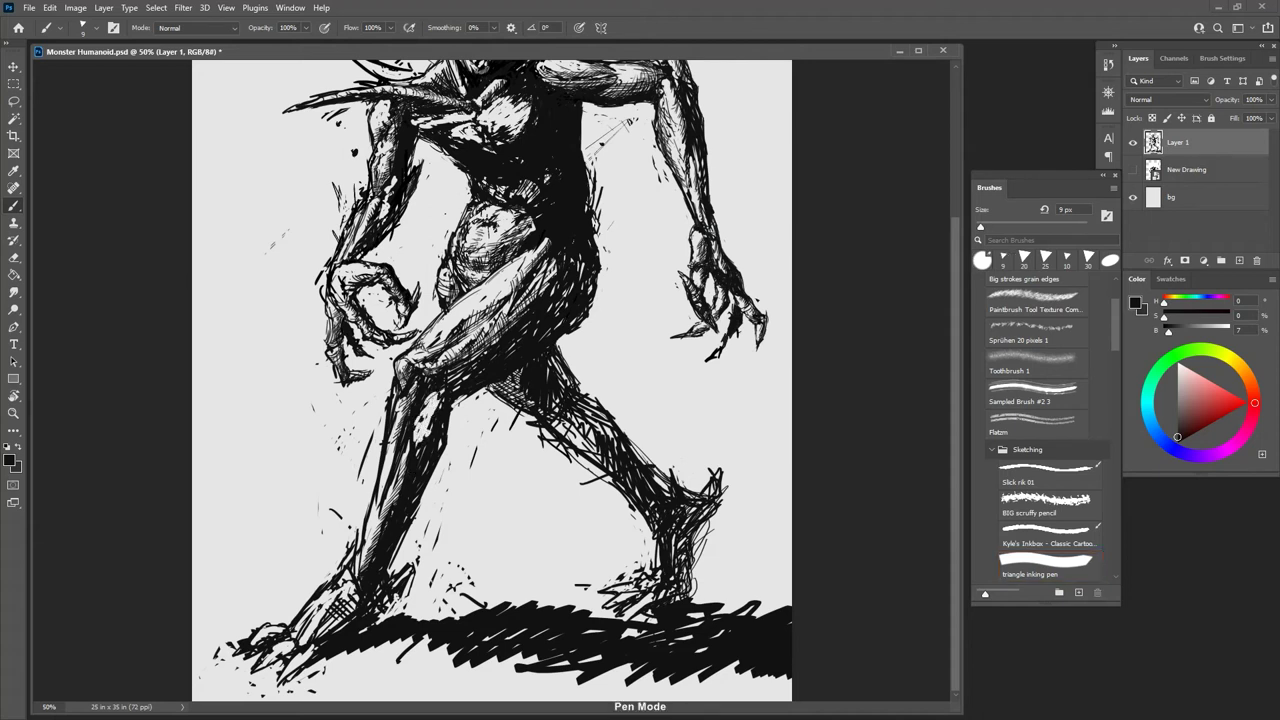
pyautogui.hotkey('ctrl', 'z')
pyautogui.hotkey('ctrl', 'z')
pyautogui.hotkey('ctrl', 'z')
pyautogui.hotkey('ctrl', 'z')
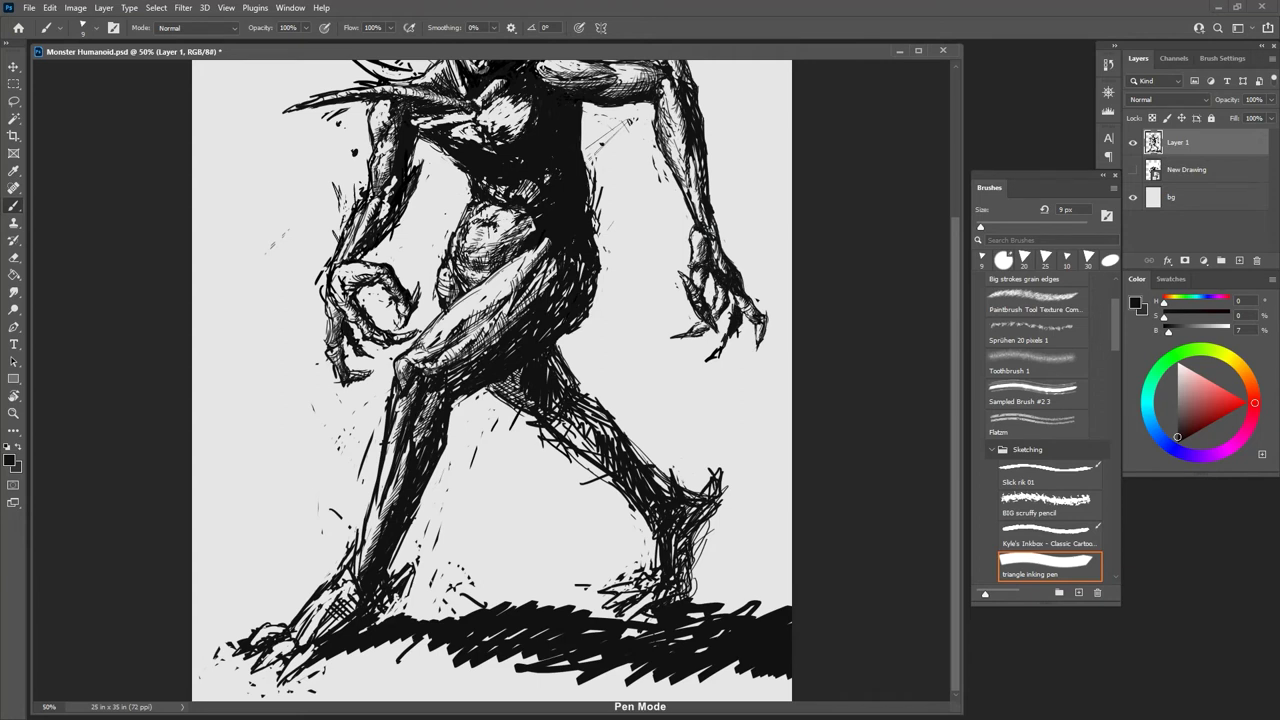
# Step: Add a short hatch stroke to the middle of the near shin and review the figure
pyautogui.moveTo(419, 449); pyautogui.dragTo(413, 459)
pyautogui.moveTo(953, 425); pyautogui.dragTo(953, 358)
pyautogui.moveTo(954, 310); pyautogui.dragTo(954, 336)
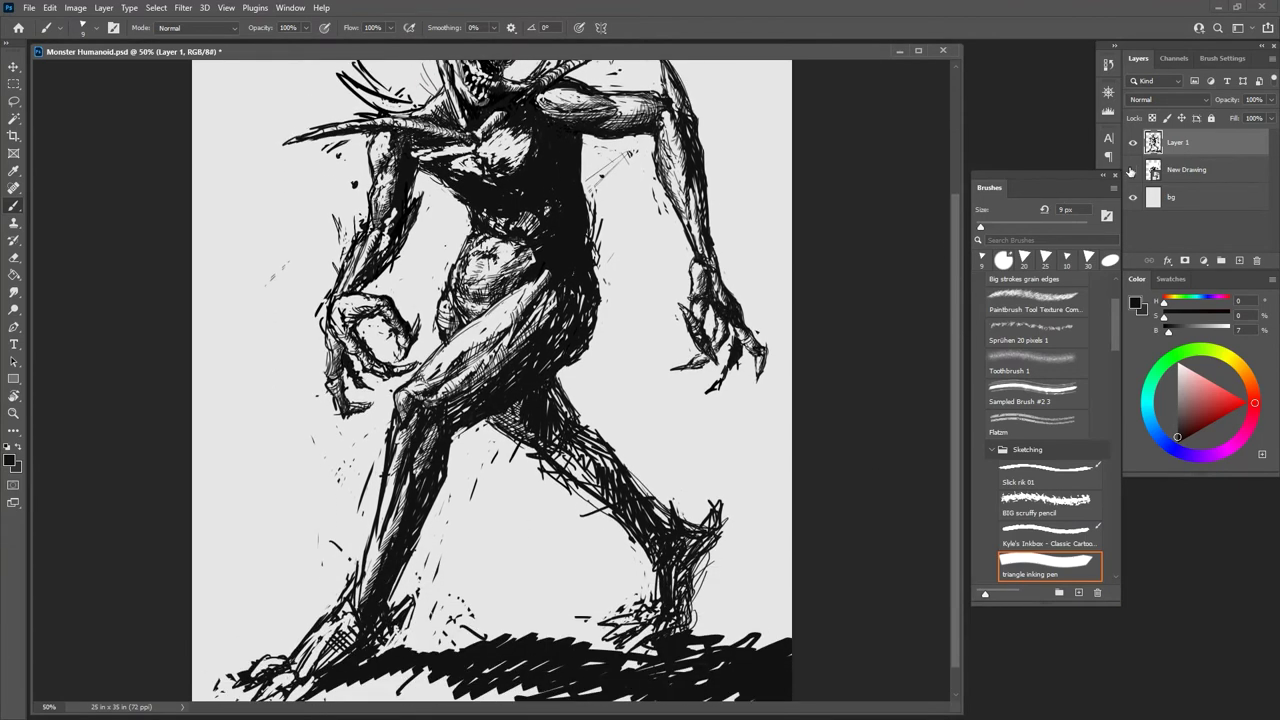
pyautogui.scroll(-2, 954, 396)
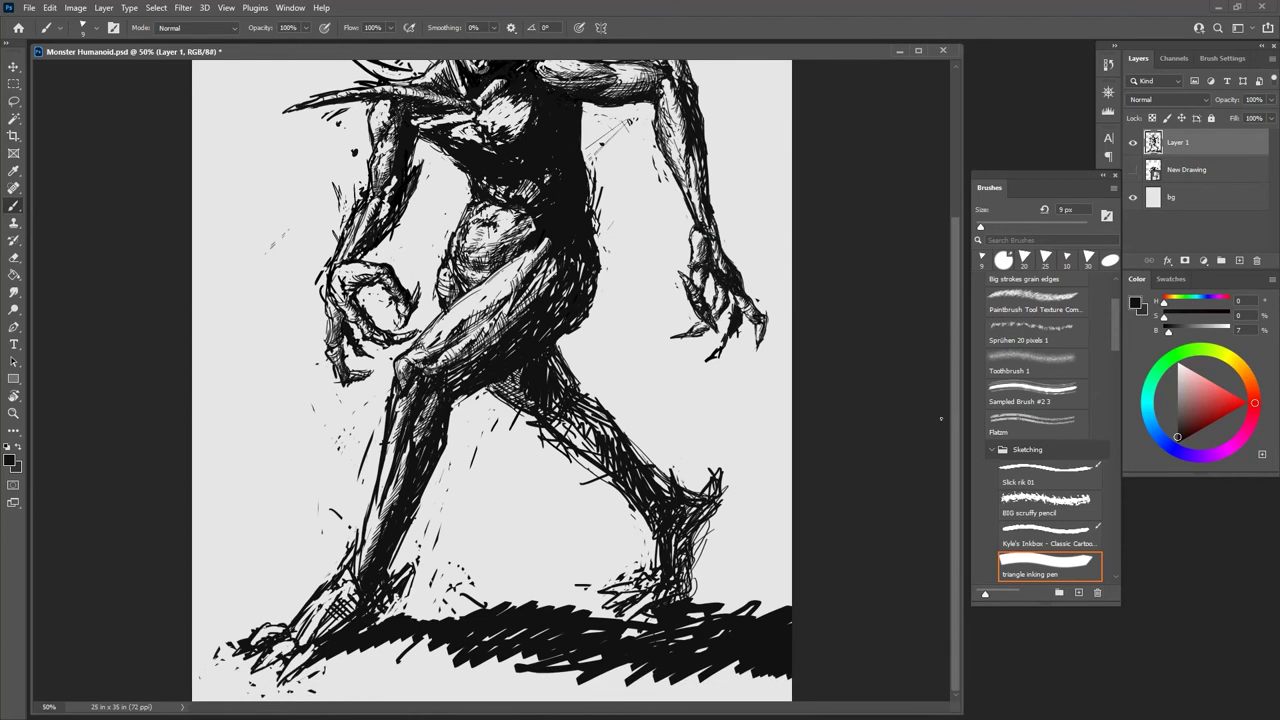
# Step: Erase a highlight at the near ankle bone and add ink to the front toes of that foot
pyautogui.press('e')
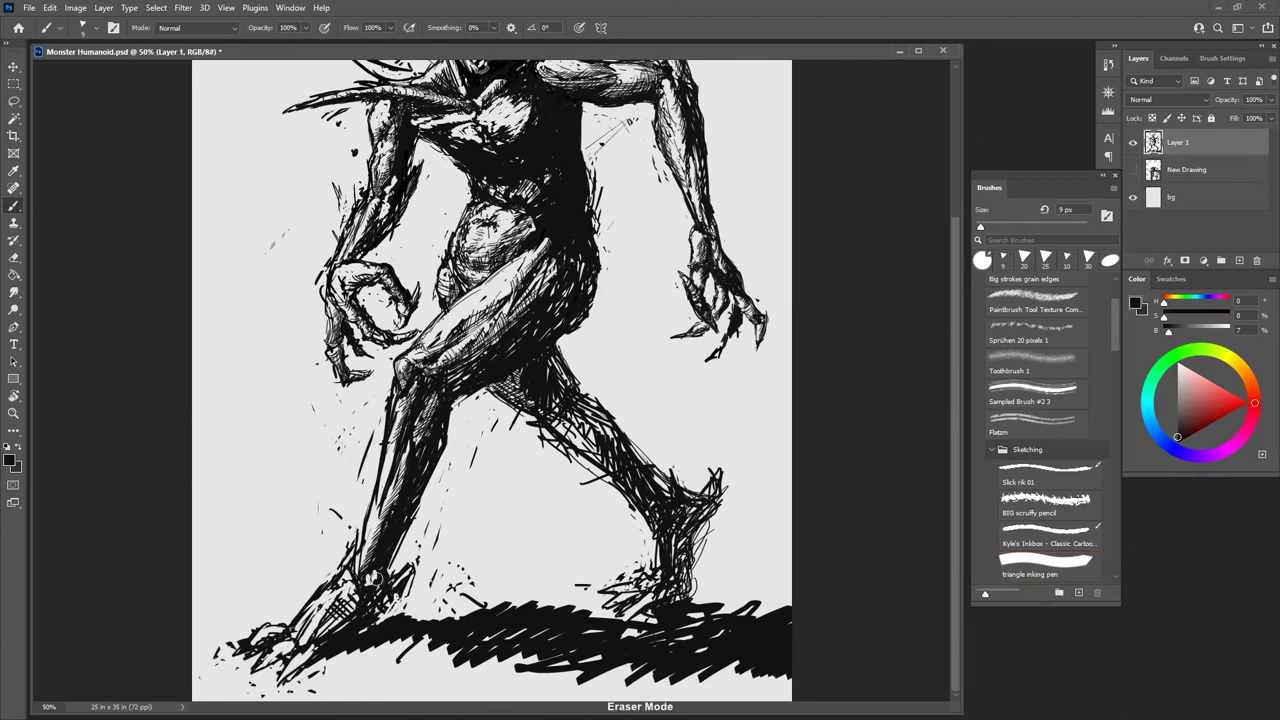
pyautogui.moveTo(374, 580)
pyautogui.mouseDown()
pyautogui.moveTo(372, 544)
pyautogui.moveTo(364, 584)
pyautogui.mouseUp()
pyautogui.press('b')
pyautogui.moveTo(263, 624); pyautogui.dragTo(272, 632)
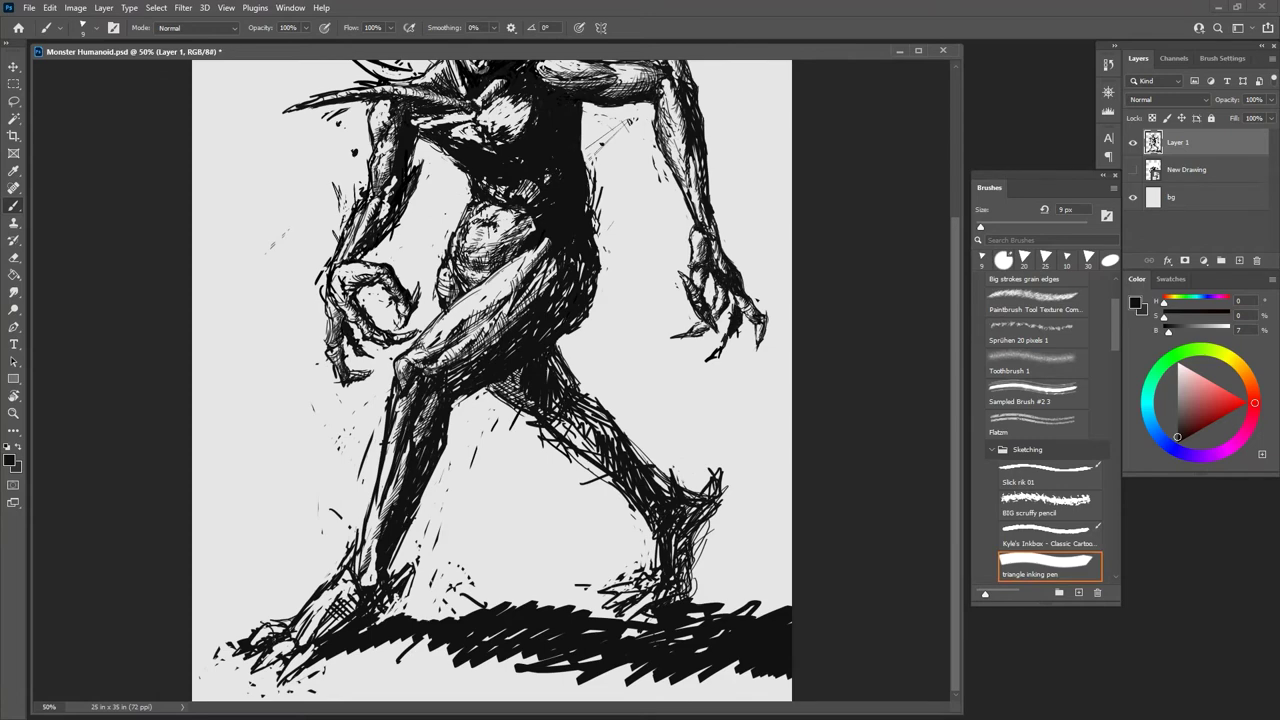
# Step: Define the upper contour of the near foot below the ankle and hatch the lowest part of the shin
pyautogui.scroll(2, 854, 314)
pyautogui.scroll(-2, 920, 394)
pyautogui.hotkey('ctrl', '+')
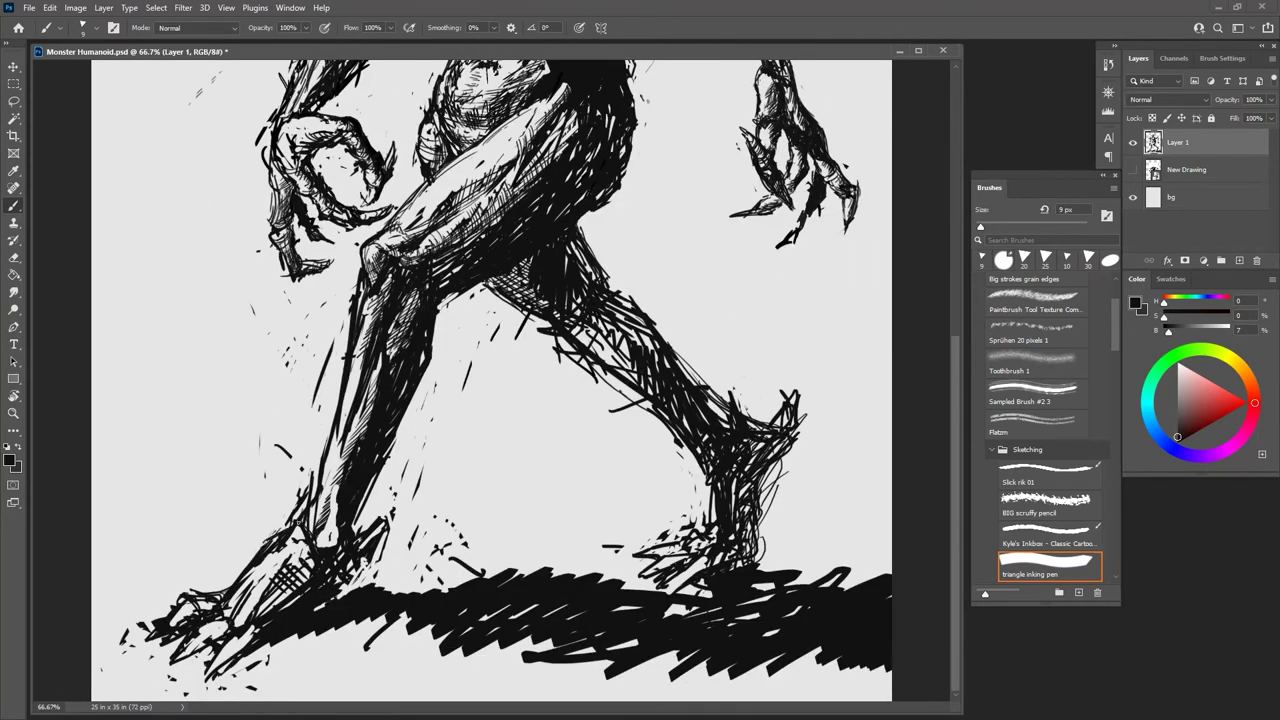
pyautogui.moveTo(292, 527)
pyautogui.mouseDown()
pyautogui.moveTo(236, 582)
pyautogui.moveTo(284, 540)
pyautogui.moveTo(306, 540)
pyautogui.moveTo(310, 522)
pyautogui.moveTo(324, 554)
pyautogui.moveTo(316, 528)
pyautogui.moveTo(340, 543)
pyautogui.mouseUp()
pyautogui.moveTo(349, 503)
pyautogui.mouseDown()
pyautogui.moveTo(339, 534)
pyautogui.moveTo(346, 526)
pyautogui.mouseUp()
# Step: Save the document and enlarge its window to fill the workspace beside the brush list
pyautogui.click(29, 8)
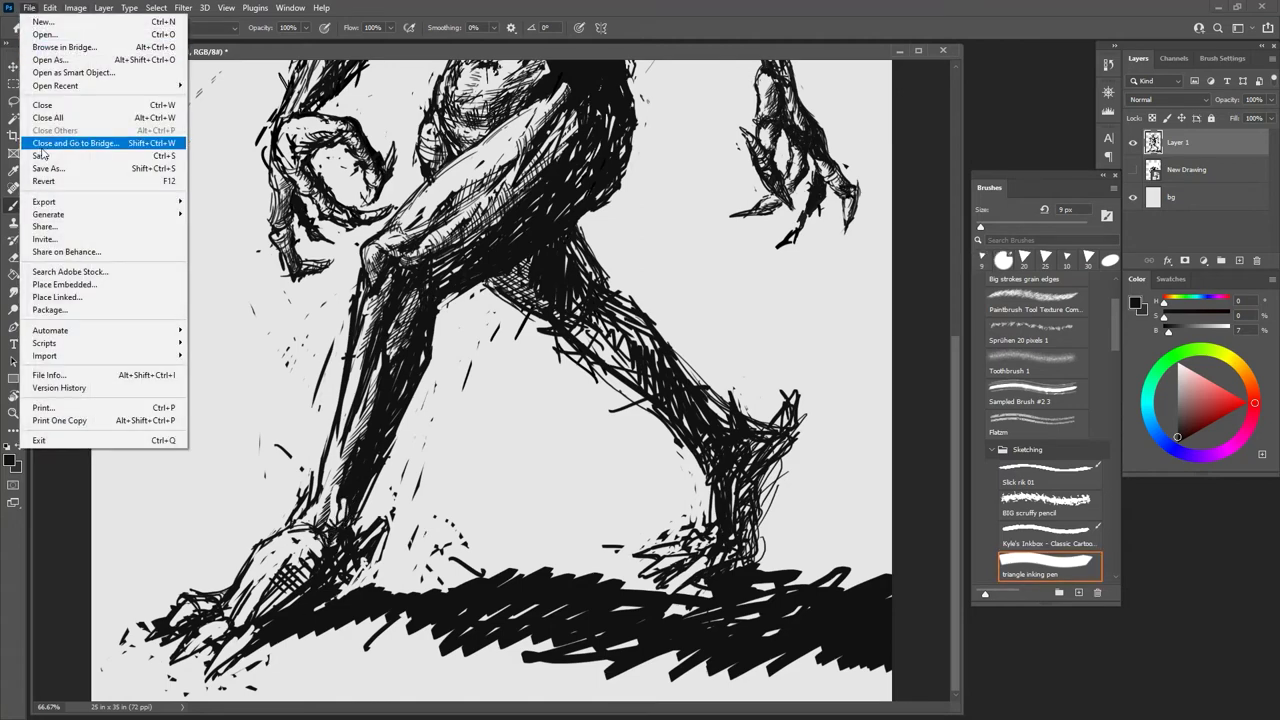
pyautogui.click(40, 155)
pyautogui.hotkey('ctrl', '-')
pyautogui.hotkey('ctrl', '-')
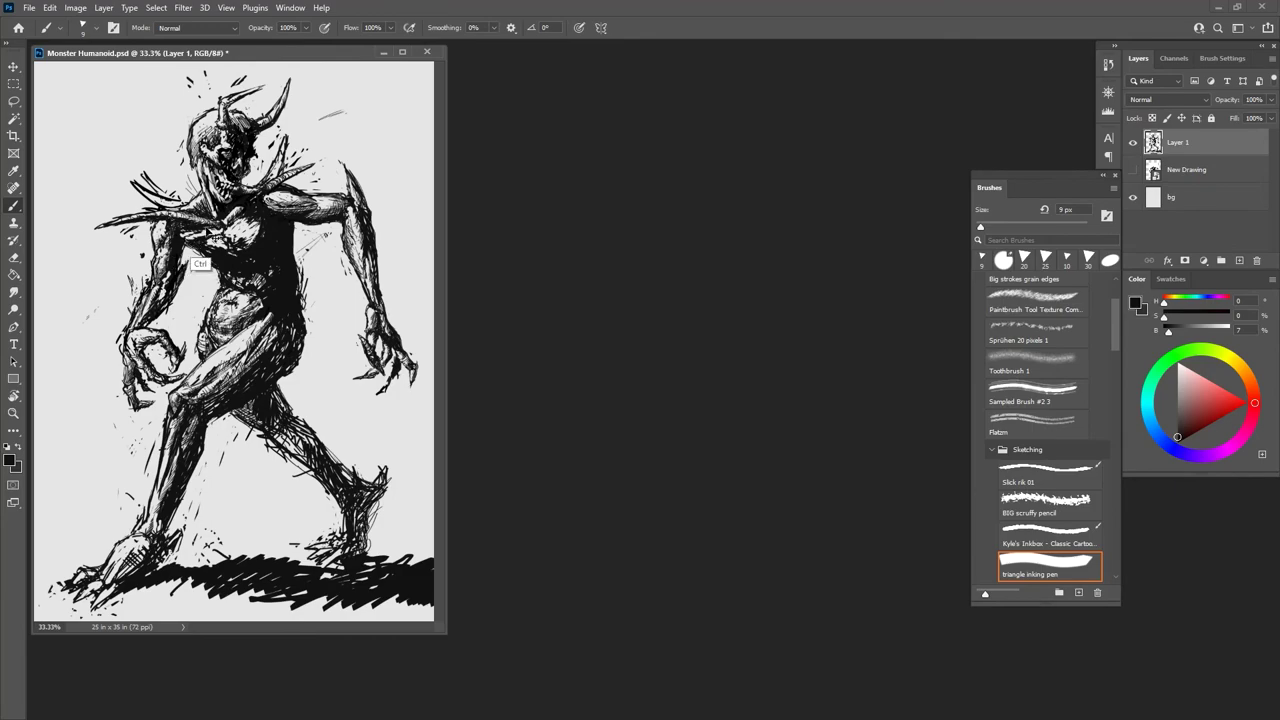
pyautogui.moveTo(446, 278); pyautogui.dragTo(963, 290)
pyautogui.moveTo(516, 634); pyautogui.dragTo(516, 716)
# Step: Hatch the narrow chest muscle running from the shoulder to the sternum below the long horizontal spike
pyautogui.hotkey('ctrl', '+')
pyautogui.hotkey('ctrl', '+')
pyautogui.hotkey('ctrl', '+')
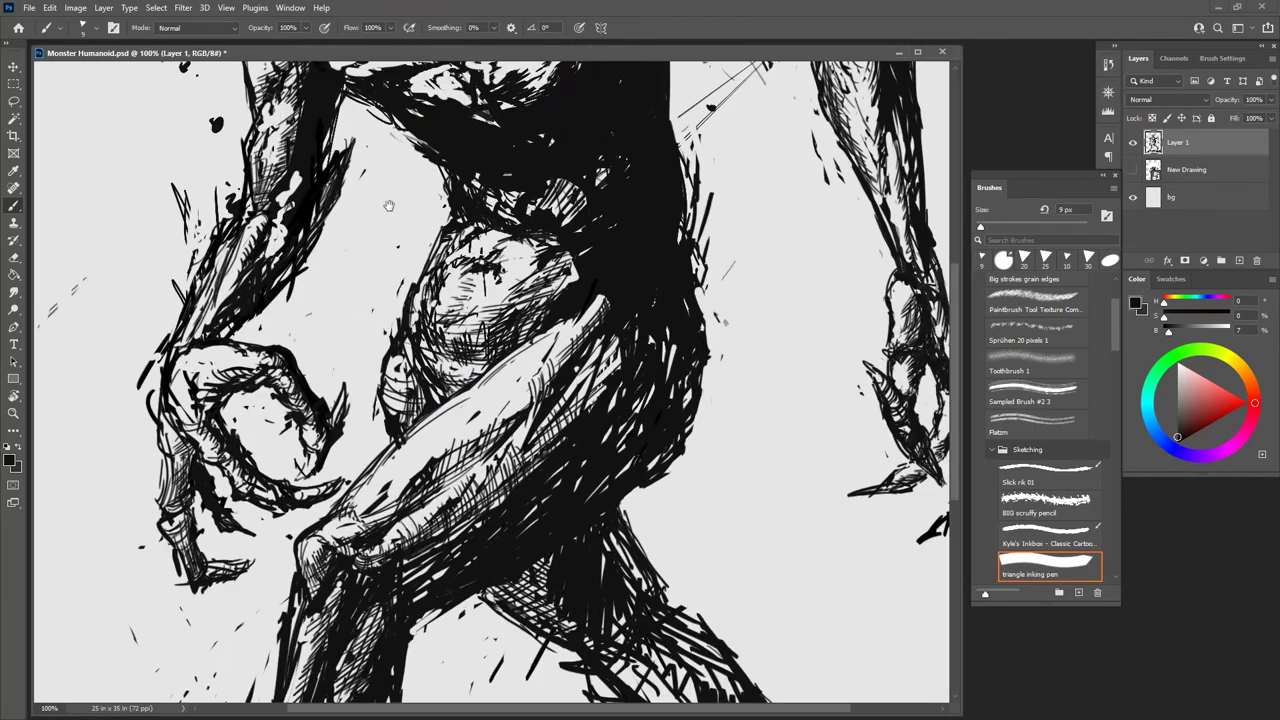
pyautogui.moveTo(391, 206); pyautogui.dragTo(443, 426)
pyautogui.moveTo(402, 276)
pyautogui.mouseDown()
pyautogui.moveTo(364, 303)
pyautogui.moveTo(507, 280)
pyautogui.mouseUp()
pyautogui.moveTo(364, 290); pyautogui.dragTo(354, 302)
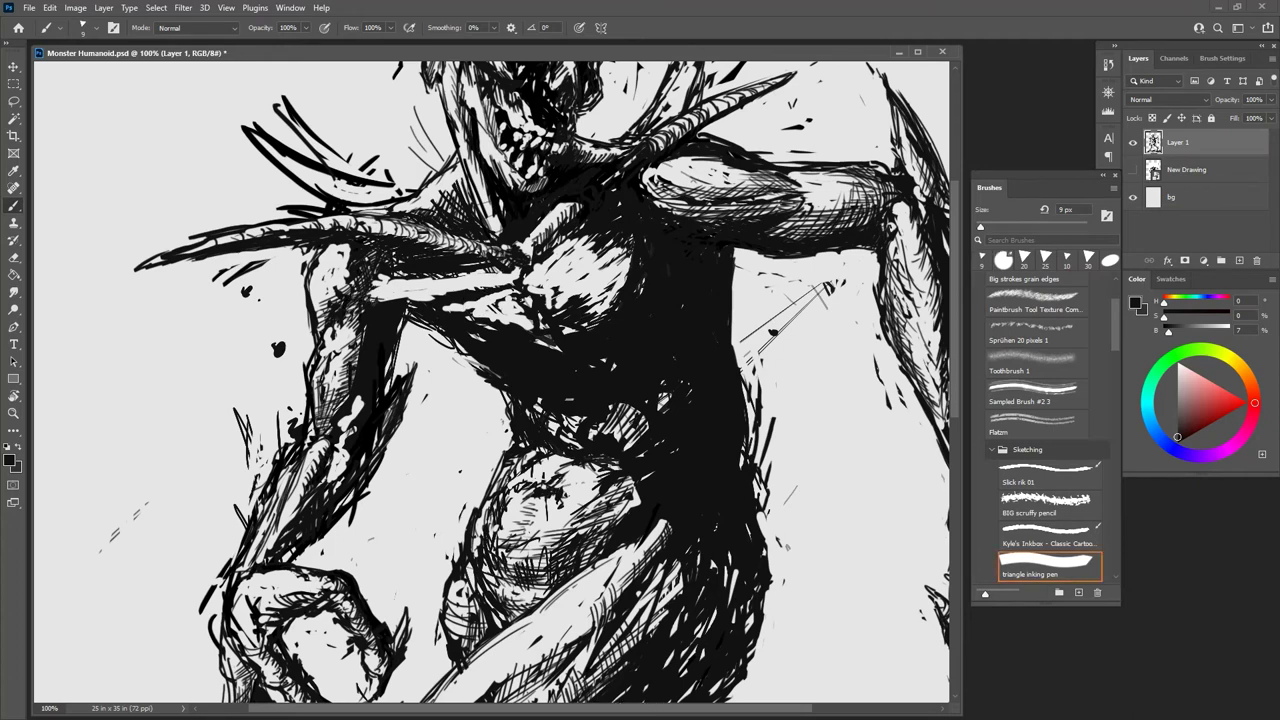
pyautogui.moveTo(395, 294); pyautogui.dragTo(510, 282)
pyautogui.moveTo(420, 299); pyautogui.dragTo(460, 284)
pyautogui.moveTo(454, 290)
pyautogui.mouseDown()
pyautogui.moveTo(484, 280)
pyautogui.moveTo(383, 291)
pyautogui.mouseUp()
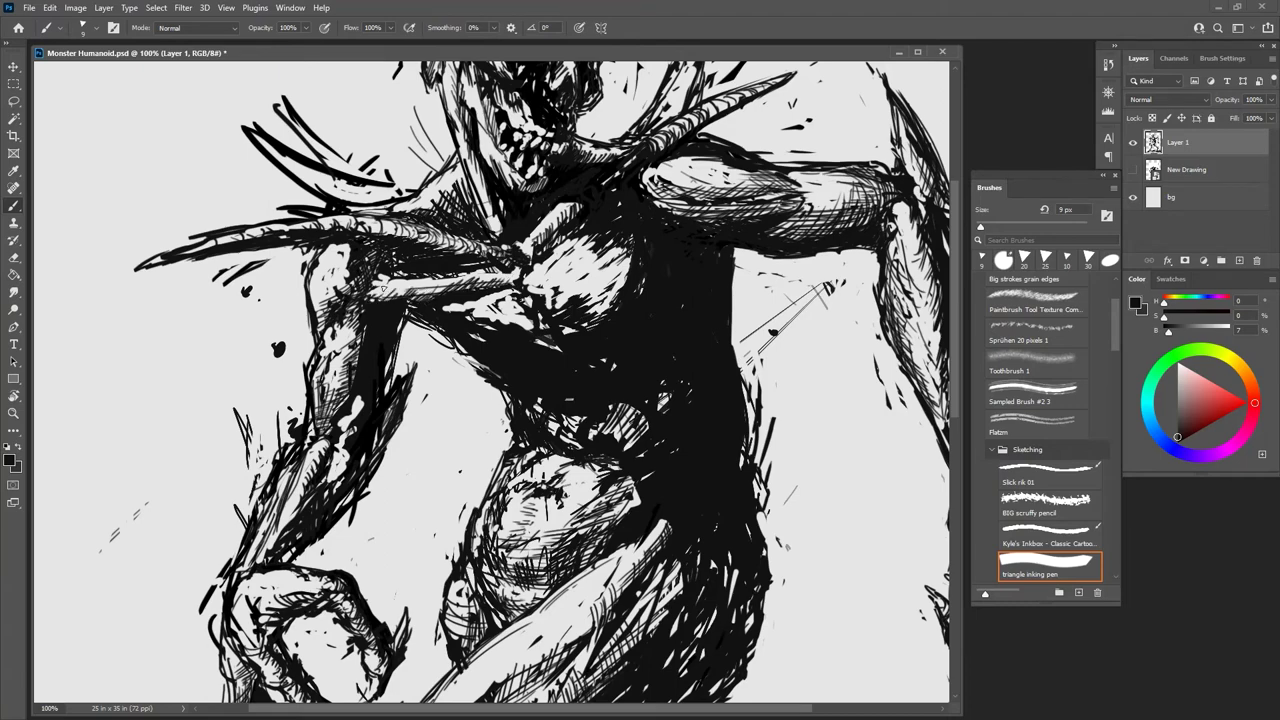
# Step: Add ink to the lower chest edge by the sternum and hatch the shoulder end of the narrow chest muscle
pyautogui.hotkey('ctrl', '-')
pyautogui.hotkey('ctrl', '-')
pyautogui.hotkey('ctrl', '-')
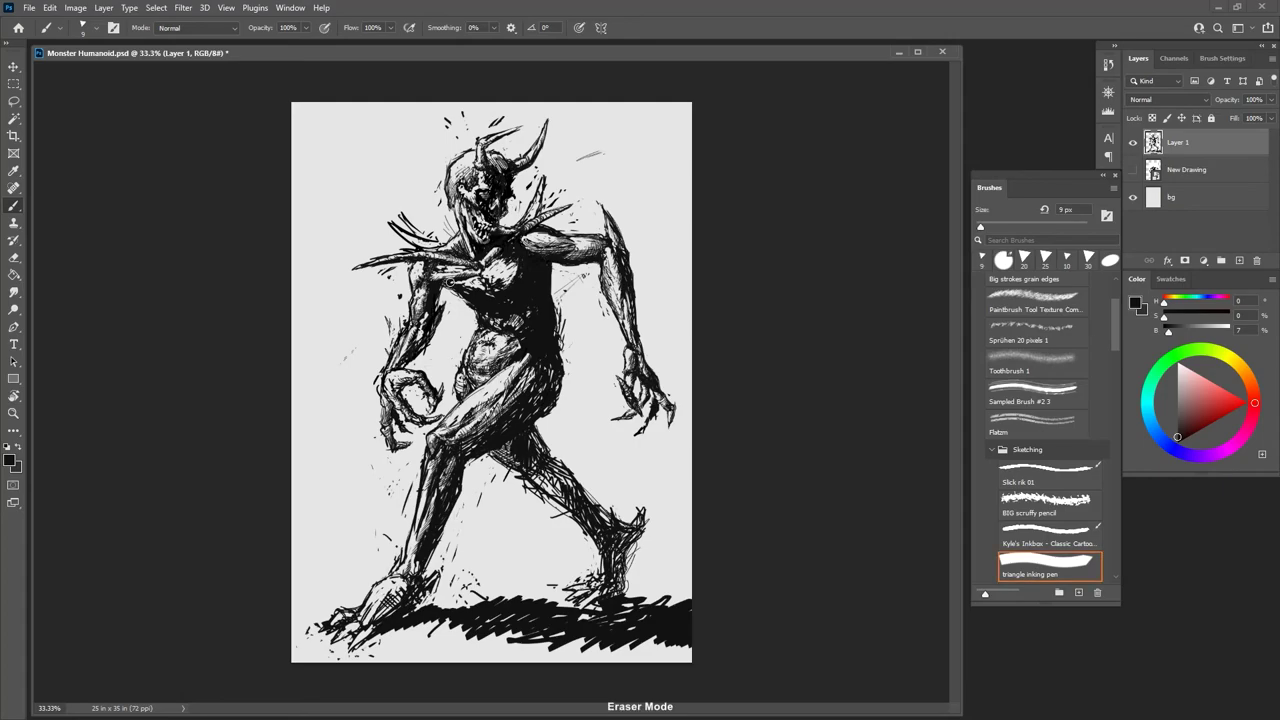
pyautogui.hotkey('ctrl', '+')
pyautogui.hotkey('ctrl', '+')
pyautogui.hotkey('ctrl', '+')
pyautogui.hotkey('ctrl', '+')
pyautogui.moveTo(364, 78); pyautogui.dragTo(430, 440)
pyautogui.hotkey('ctrl', '-')
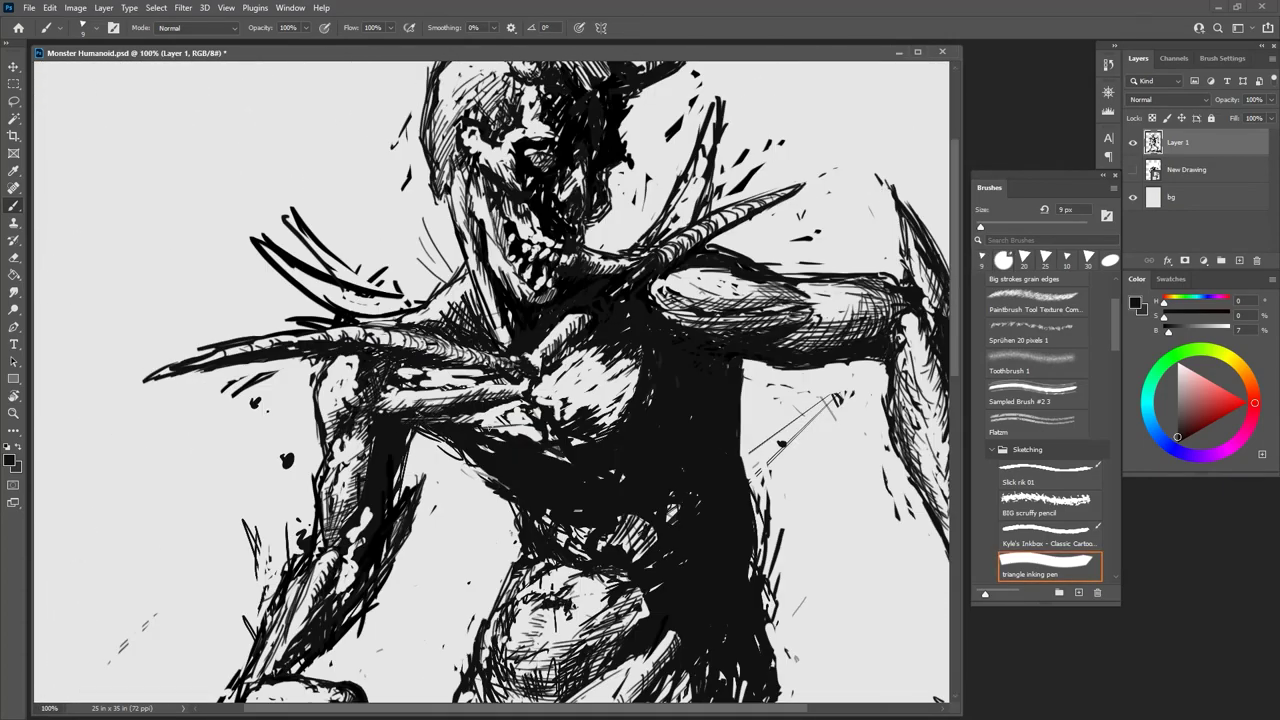
pyautogui.moveTo(499, 428); pyautogui.dragTo(541, 440)
pyautogui.moveTo(396, 412); pyautogui.dragTo(436, 396)
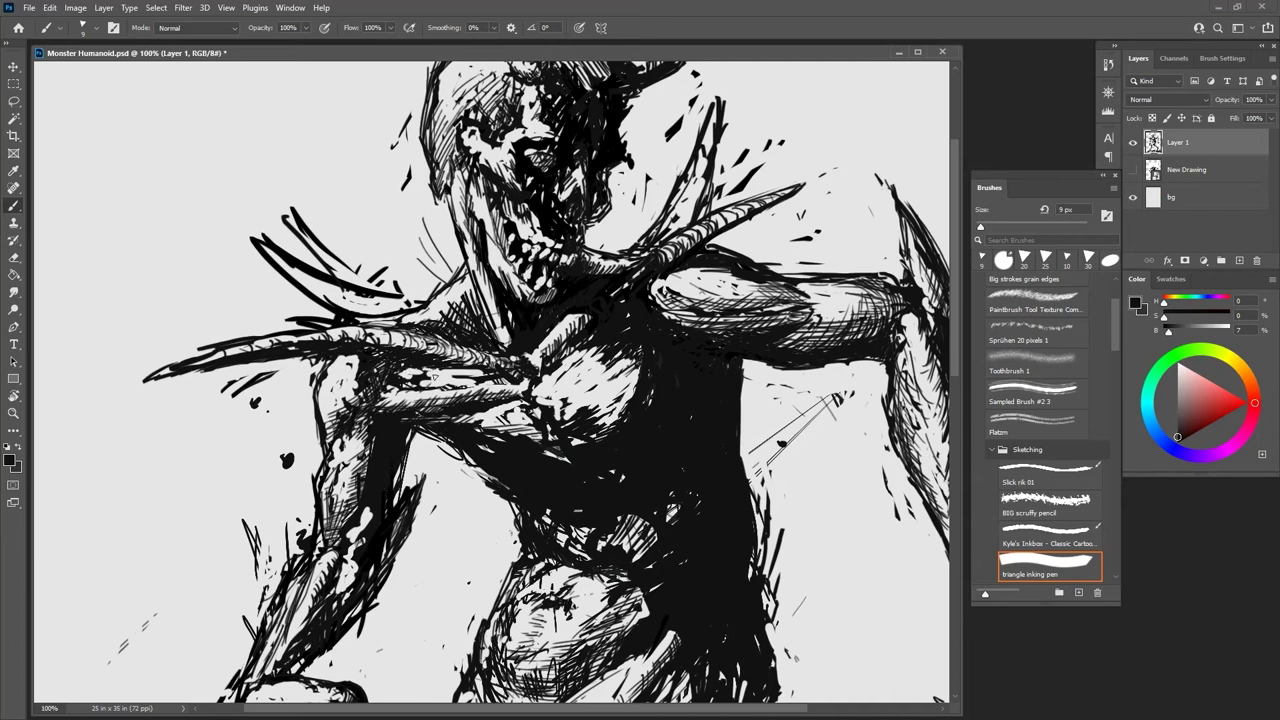
# Step: Shade the area between the horizontal shoulder spike and the narrow chest muscle, extending fine strokes to the sternum
pyautogui.moveTo(436, 387); pyautogui.dragTo(525, 377)
pyautogui.moveTo(509, 397); pyautogui.dragTo(529, 381)
pyautogui.moveTo(451, 382); pyautogui.dragTo(483, 367)
pyautogui.moveTo(431, 373); pyautogui.dragTo(471, 367)
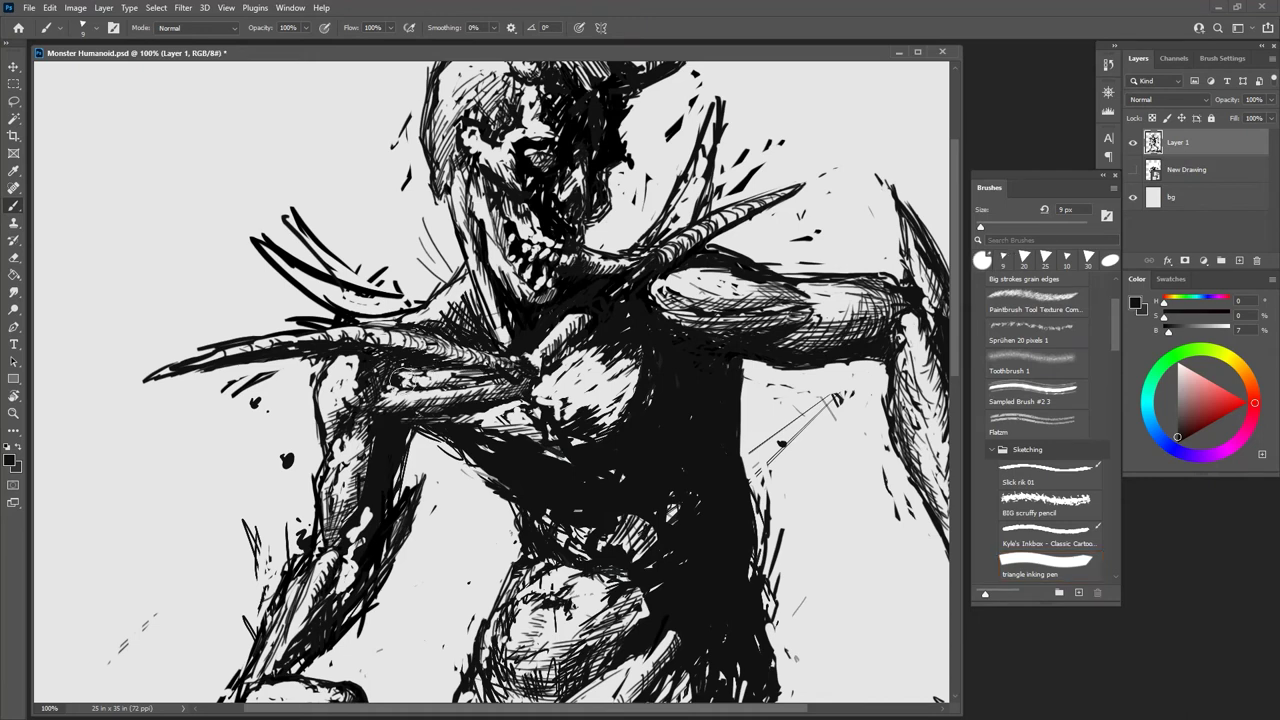
pyautogui.moveTo(408, 375); pyautogui.dragTo(446, 379)
pyautogui.moveTo(414, 386); pyautogui.dragTo(487, 372)
pyautogui.moveTo(476, 406)
pyautogui.mouseDown()
pyautogui.moveTo(498, 380)
pyautogui.moveTo(526, 400)
pyautogui.mouseUp()
# Step: Hatch the central chest muscle from its shadowed upper edge diagonally down to its lower edge
pyautogui.moveTo(362, 546); pyautogui.dragTo(378, 381)
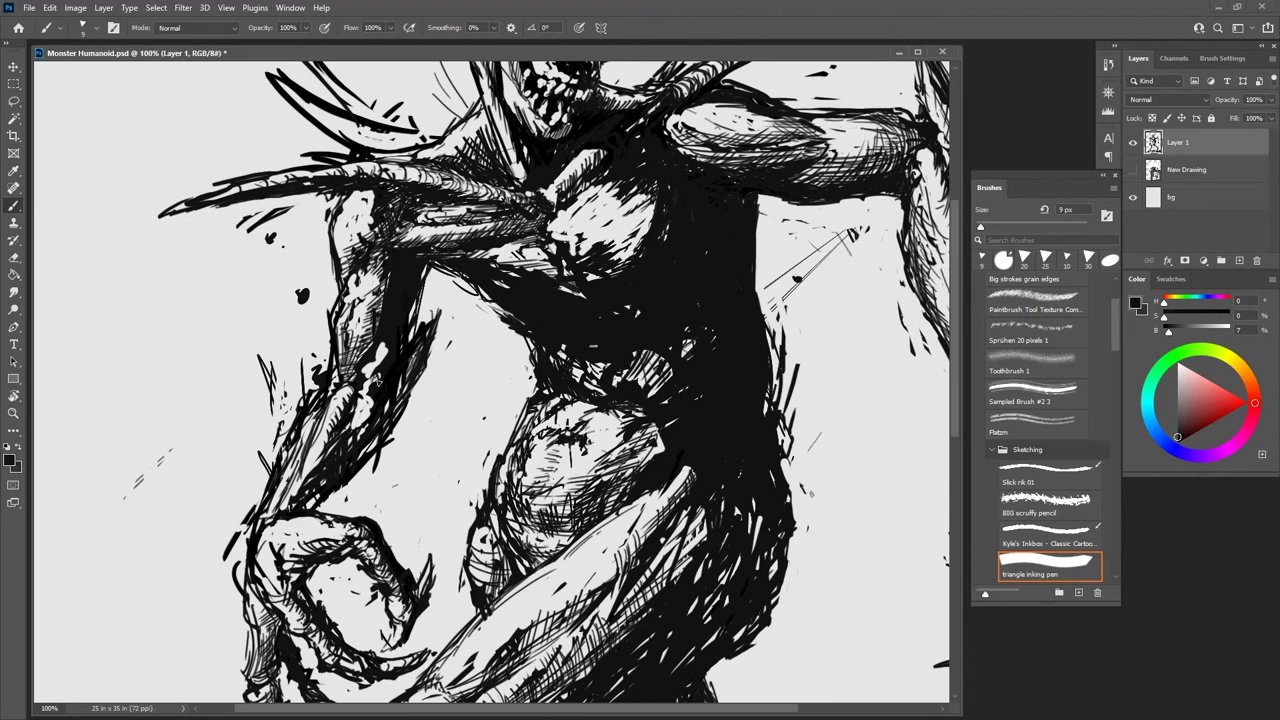
pyautogui.moveTo(520, 321)
pyautogui.mouseDown()
pyautogui.moveTo(298, 355)
pyautogui.moveTo(294, 446)
pyautogui.mouseUp()
pyautogui.moveTo(432, 326); pyautogui.dragTo(450, 288)
pyautogui.moveTo(402, 314)
pyautogui.mouseDown()
pyautogui.moveTo(442, 286)
pyautogui.moveTo(413, 309)
pyautogui.mouseUp()
pyautogui.moveTo(434, 306); pyautogui.dragTo(448, 290)
pyautogui.moveTo(412, 344)
pyautogui.mouseDown()
pyautogui.moveTo(434, 310)
pyautogui.moveTo(460, 297)
pyautogui.moveTo(466, 309)
pyautogui.moveTo(459, 299)
pyautogui.mouseUp()
pyautogui.moveTo(457, 287)
pyautogui.mouseDown()
pyautogui.moveTo(463, 300)
pyautogui.moveTo(422, 332)
pyautogui.mouseUp()
pyautogui.moveTo(454, 300); pyautogui.dragTo(402, 363)
pyautogui.moveTo(416, 358); pyautogui.dragTo(386, 387)
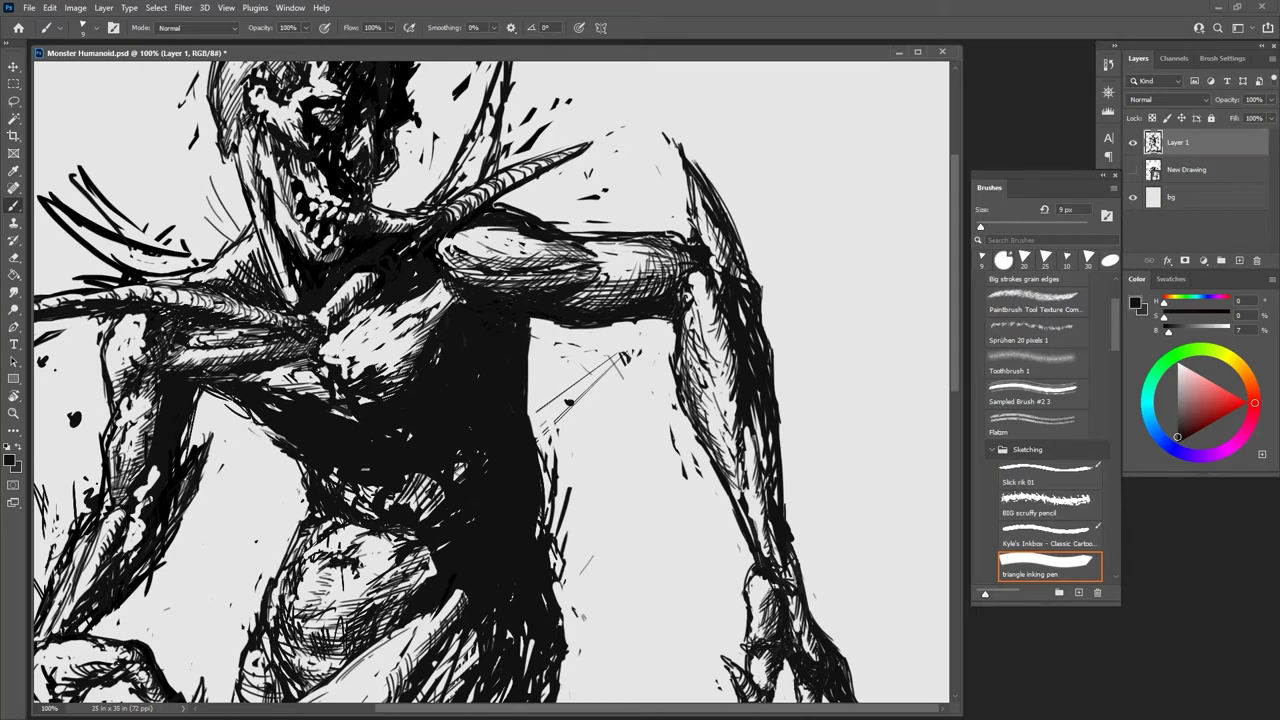
# Step: Deepen the shadow transition along the central chest muscle's outer and lower edges with more fine hatching
pyautogui.moveTo(456, 294); pyautogui.dragTo(430, 309)
pyautogui.moveTo(456, 298)
pyautogui.mouseDown()
pyautogui.moveTo(418, 317)
pyautogui.moveTo(424, 329)
pyautogui.mouseUp()
pyautogui.moveTo(434, 307)
pyautogui.mouseDown()
pyautogui.moveTo(410, 358)
pyautogui.moveTo(384, 376)
pyautogui.mouseUp()
pyautogui.moveTo(398, 348)
pyautogui.mouseDown()
pyautogui.moveTo(362, 382)
pyautogui.moveTo(381, 381)
pyautogui.mouseUp()
pyautogui.moveTo(383, 356)
pyautogui.mouseDown()
pyautogui.moveTo(355, 383)
pyautogui.moveTo(368, 371)
pyautogui.mouseUp()
pyautogui.moveTo(406, 363); pyautogui.dragTo(354, 383)
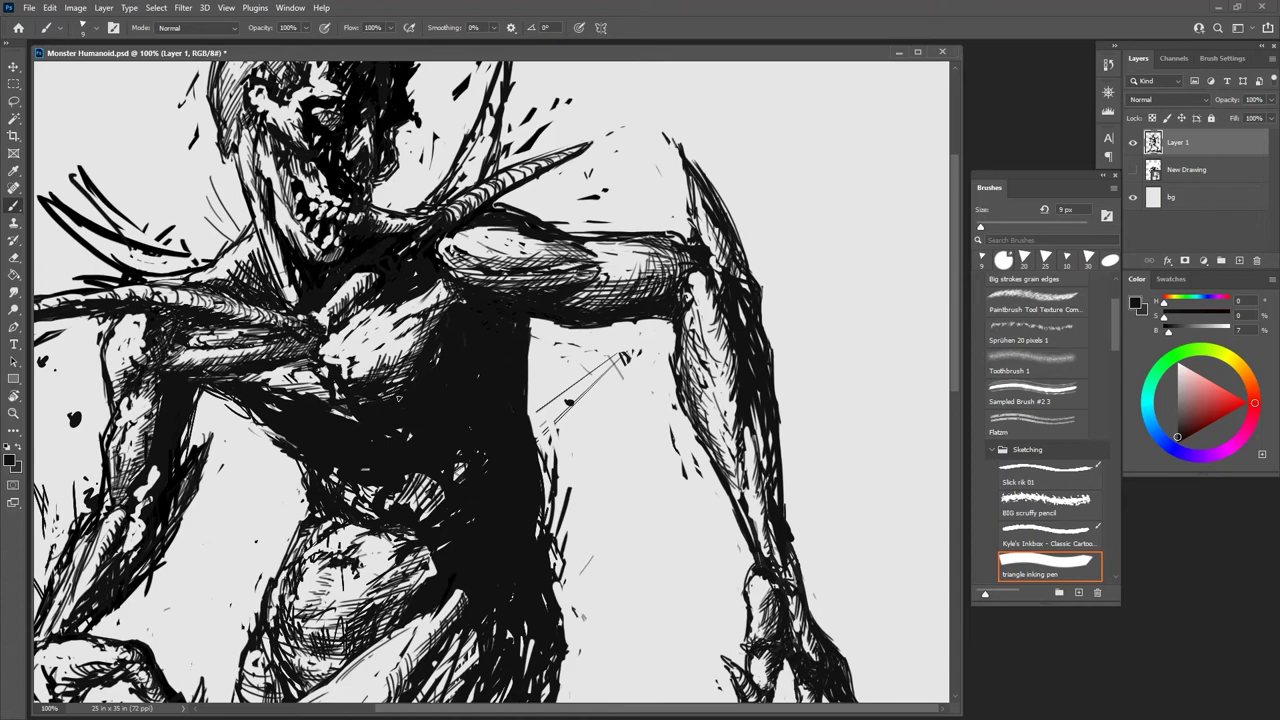
# Step: Hatch the upper part of the central chest muscle just below the collarbone, down towards the sternum
pyautogui.moveTo(383, 309); pyautogui.dragTo(363, 323)
pyautogui.moveTo(391, 311); pyautogui.dragTo(333, 339)
pyautogui.moveTo(369, 313)
pyautogui.mouseDown()
pyautogui.moveTo(357, 337)
pyautogui.moveTo(341, 321)
pyautogui.mouseUp()
pyautogui.moveTo(367, 303); pyautogui.dragTo(333, 339)
pyautogui.moveTo(379, 307); pyautogui.dragTo(321, 355)
pyautogui.hotkey('ctrl', '-')
pyautogui.hotkey('ctrl', '-')
pyautogui.hotkey('ctrl', '-')
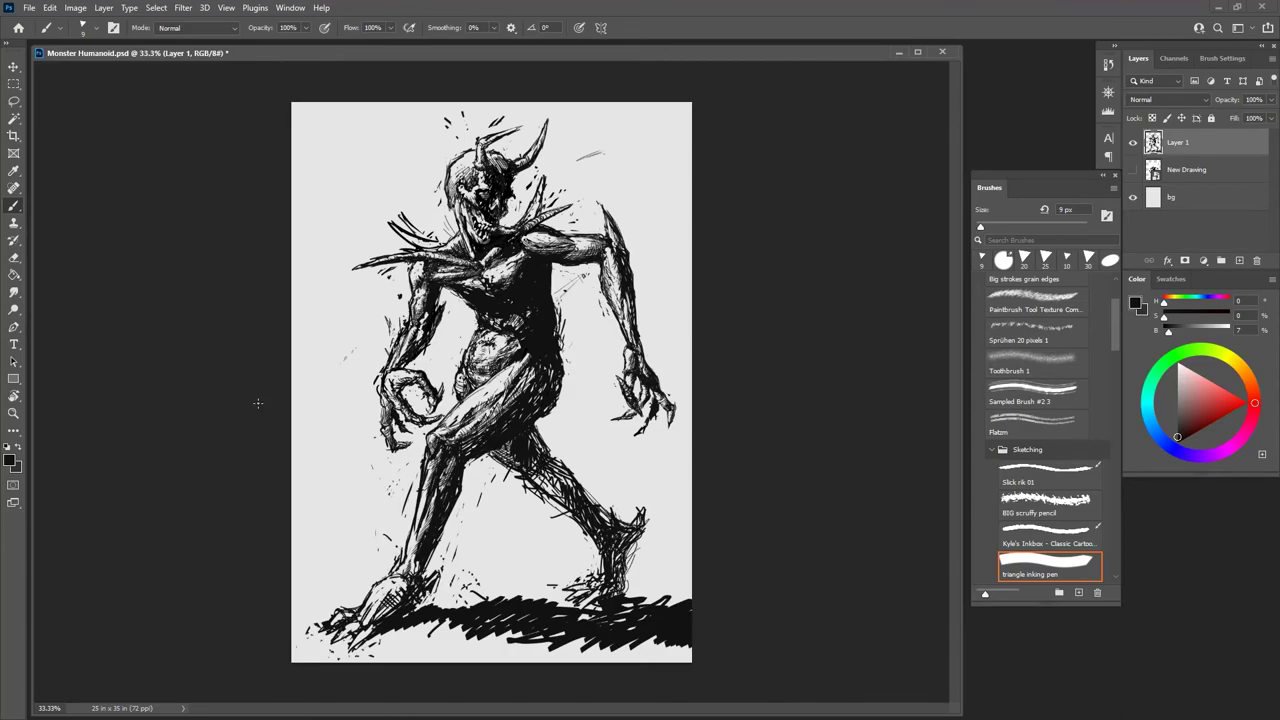
# Step: Refine the near ankle's front where the shin meets the foot, using an ink stroke and erasing stray lines
pyautogui.hotkey('ctrl', '+')
pyautogui.hotkey('ctrl', '+')
pyautogui.hotkey('ctrl', '+')
pyautogui.moveTo(513, 300); pyautogui.dragTo(432, 594)
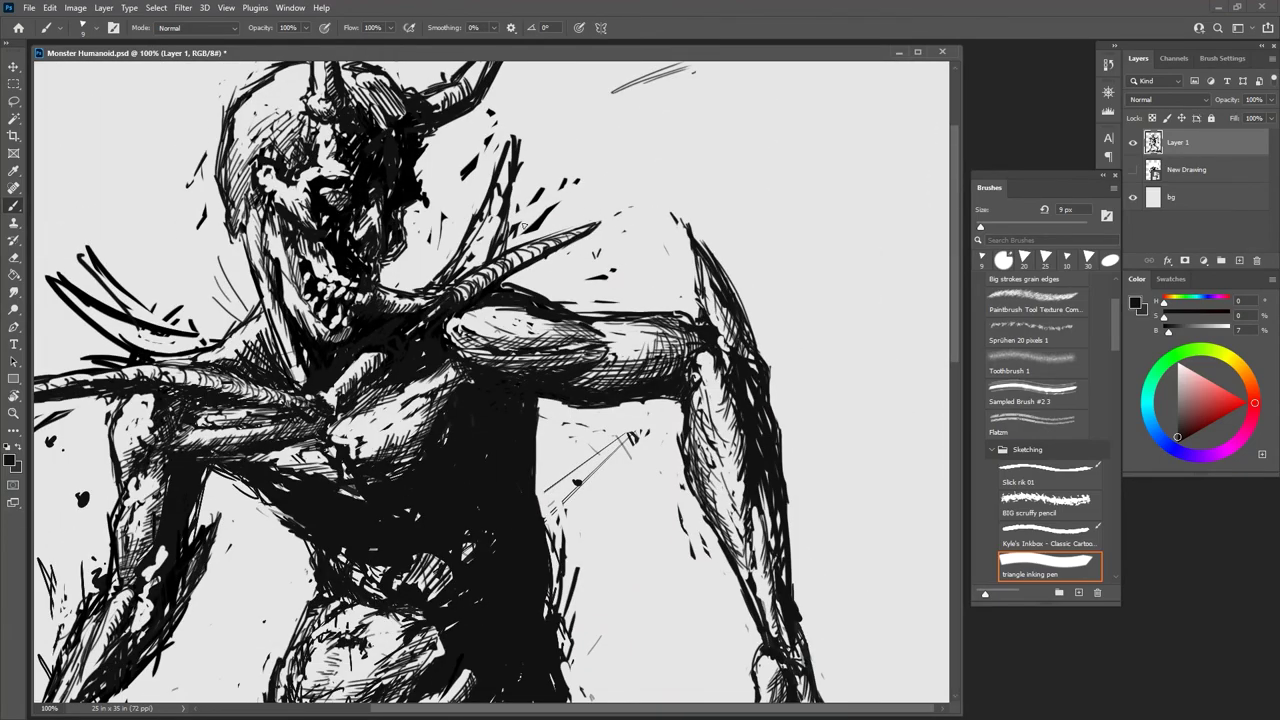
pyautogui.moveTo(418, 388); pyautogui.dragTo(418, 106)
pyautogui.moveTo(562, 688); pyautogui.dragTo(551, 511)
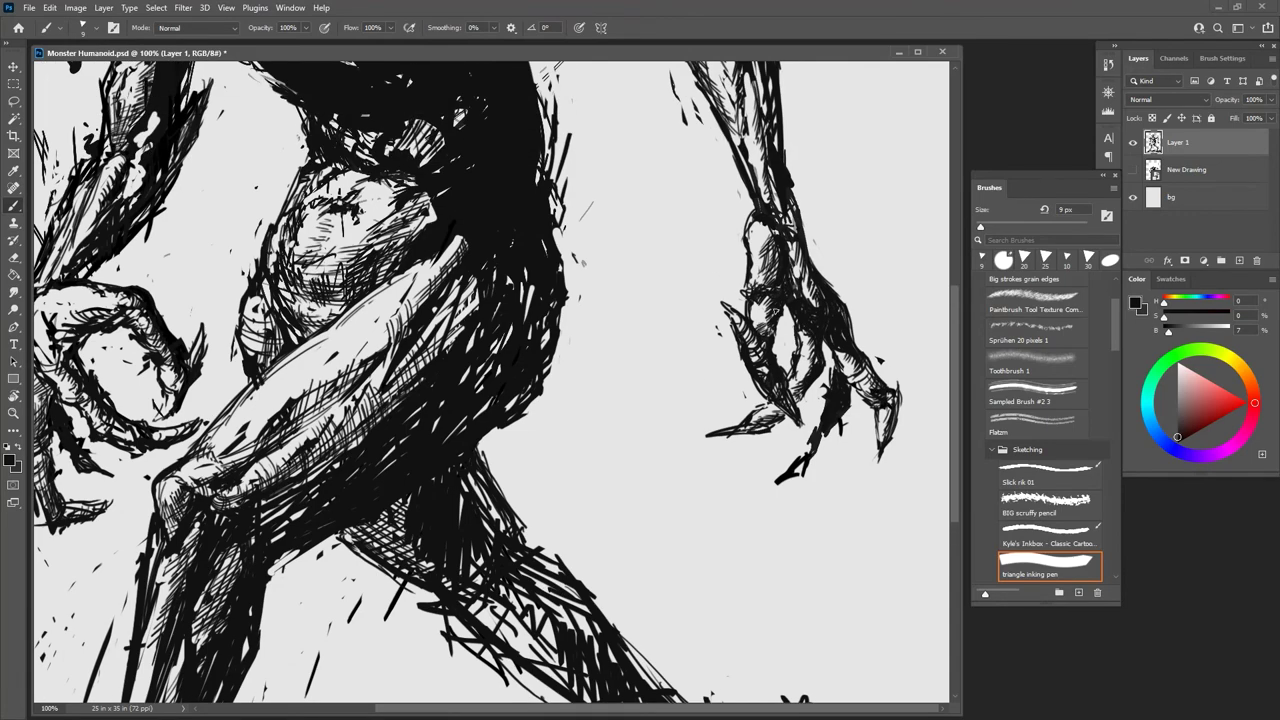
pyautogui.moveTo(769, 330); pyautogui.dragTo(771, 292)
pyautogui.moveTo(624, 567); pyautogui.dragTo(627, 315)
pyautogui.moveTo(350, 647); pyautogui.dragTo(632, 440)
pyautogui.moveTo(340, 433)
pyautogui.mouseDown()
pyautogui.moveTo(371, 381)
pyautogui.moveTo(338, 415)
pyautogui.mouseUp()
pyautogui.press('e')
pyautogui.moveTo(380, 364); pyautogui.dragTo(346, 422)
pyautogui.press('b')
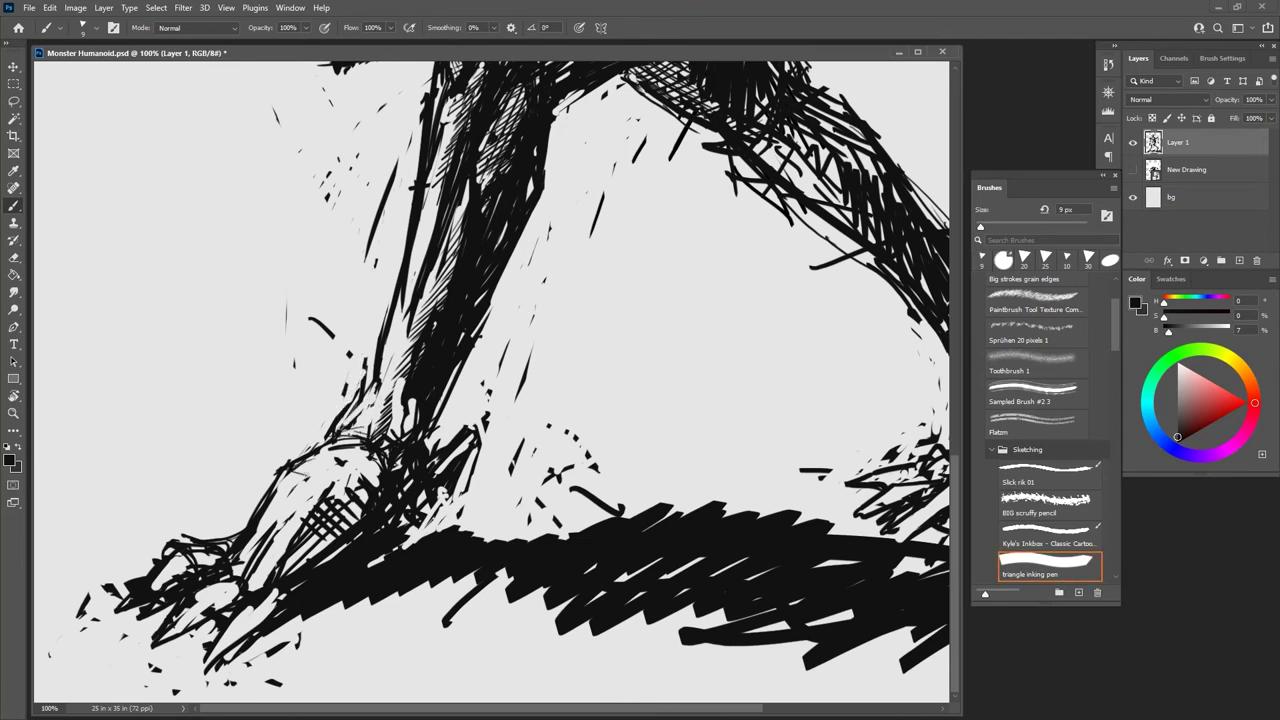
# Step: Hatch the near foot's instep, building tone over its rounded top and shadowed side
pyautogui.moveTo(289, 467); pyautogui.dragTo(332, 483)
pyautogui.moveTo(297, 466); pyautogui.dragTo(342, 490)
pyautogui.moveTo(332, 479); pyautogui.dragTo(362, 518)
pyautogui.moveTo(363, 463)
pyautogui.mouseDown()
pyautogui.moveTo(379, 487)
pyautogui.moveTo(336, 486)
pyautogui.mouseUp()
pyautogui.moveTo(357, 482)
pyautogui.mouseDown()
pyautogui.moveTo(328, 498)
pyautogui.moveTo(290, 574)
pyautogui.mouseUp()
pyautogui.moveTo(330, 546); pyautogui.dragTo(296, 568)
# Step: Define the knuckle and upper contour of the near foot's outermost toe with ink strokes and an erased highlight
pyautogui.moveTo(160, 552); pyautogui.dragTo(173, 531)
pyautogui.moveTo(214, 544); pyautogui.dragTo(251, 518)
pyautogui.press('e')
pyautogui.moveTo(222, 558)
pyautogui.mouseDown()
pyautogui.moveTo(253, 522)
pyautogui.moveTo(232, 556)
pyautogui.mouseUp()
pyautogui.press('b')
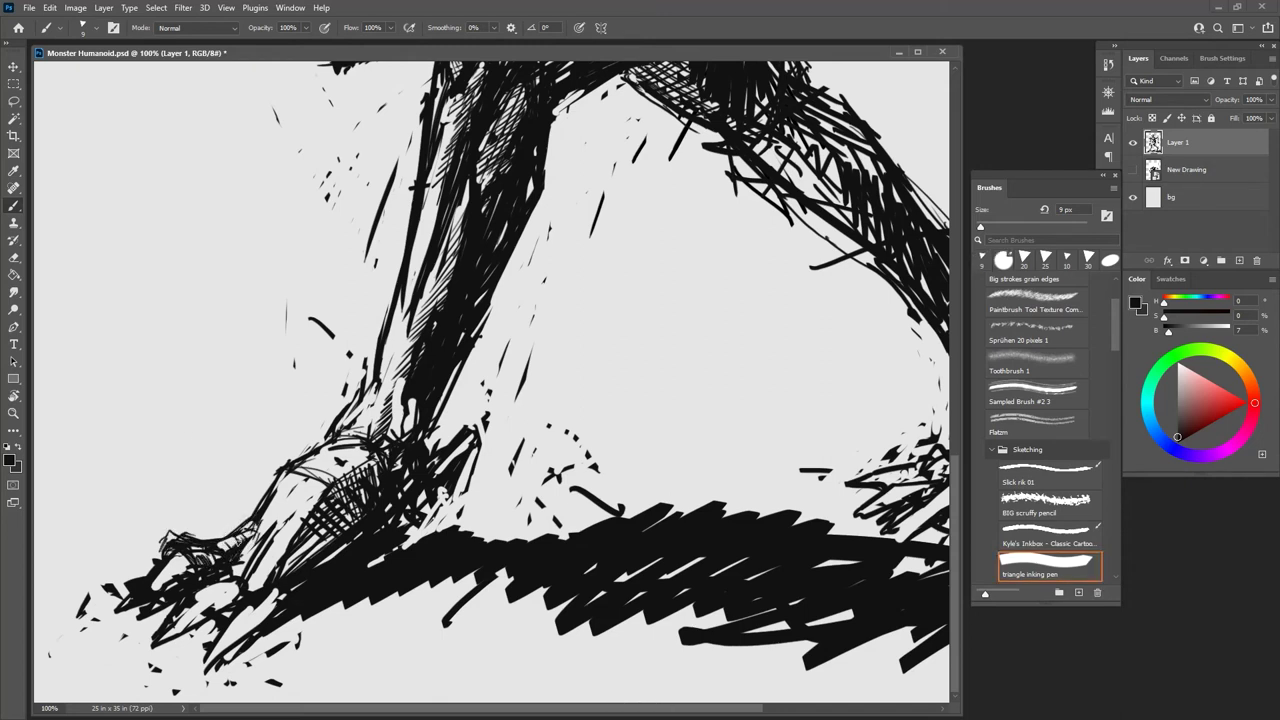
# Step: Carve the outermost toe's claw into a clean point by erasing the rough ink around it
pyautogui.press('e')
pyautogui.moveTo(158, 572); pyautogui.dragTo(121, 605)
pyautogui.moveTo(147, 571)
pyautogui.mouseDown()
pyautogui.moveTo(124, 595)
pyautogui.moveTo(184, 560)
pyautogui.moveTo(150, 586)
pyautogui.mouseUp()
pyautogui.press('b')
# Step: Shape the second toe's pointed claw on the near foot and hatch its shadowed side
pyautogui.moveTo(172, 575)
pyautogui.mouseDown()
pyautogui.moveTo(128, 601)
pyautogui.moveTo(217, 607)
pyautogui.moveTo(191, 586)
pyautogui.moveTo(234, 570)
pyautogui.moveTo(158, 630)
pyautogui.moveTo(184, 622)
pyautogui.moveTo(185, 587)
pyautogui.moveTo(186, 606)
pyautogui.moveTo(202, 610)
pyautogui.moveTo(170, 634)
pyautogui.mouseUp()
pyautogui.press('e')
pyautogui.press('b')
pyautogui.press('e')
pyautogui.press('b')
pyautogui.press('e')
pyautogui.press('b')
pyautogui.moveTo(204, 594); pyautogui.dragTo(172, 632)
pyautogui.moveTo(182, 626); pyautogui.dragTo(160, 640)
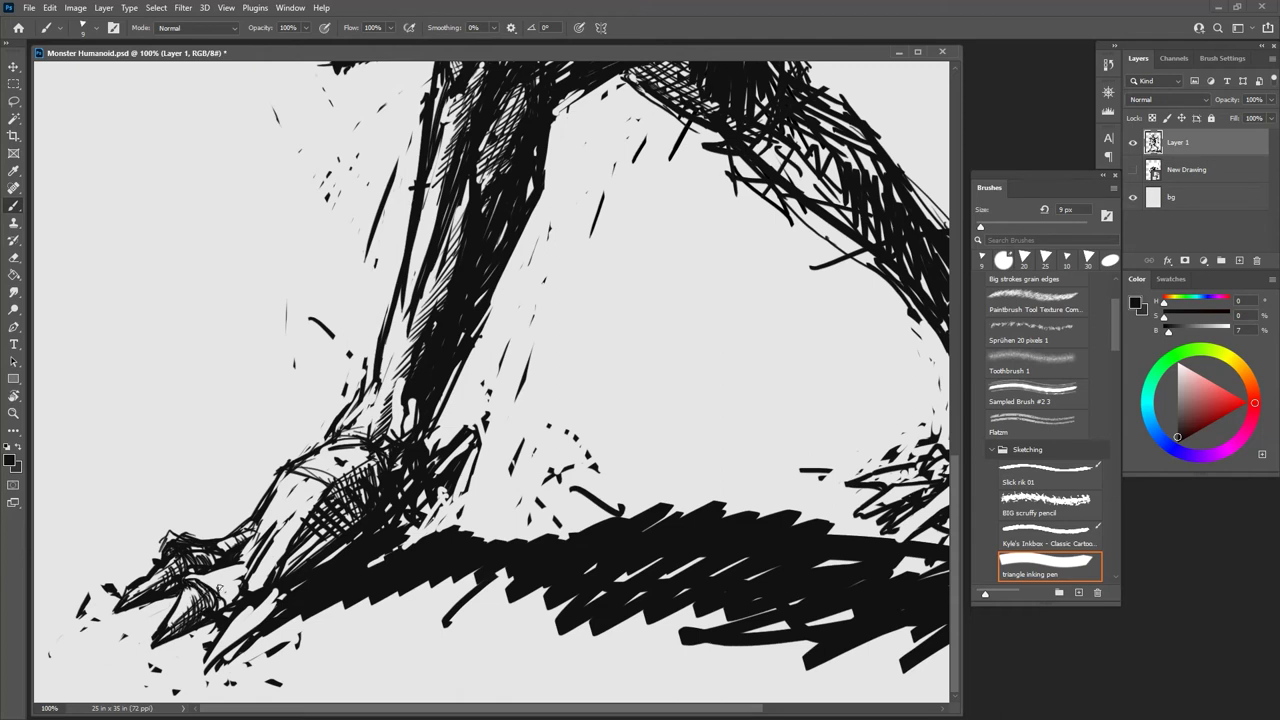
# Step: Shape the second toe's knuckle on the near foot with short ink strokes and erased highlights along its upper ridge
pyautogui.moveTo(238, 586); pyautogui.dragTo(226, 620)
pyautogui.moveTo(242, 586)
pyautogui.mouseDown()
pyautogui.moveTo(220, 604)
pyautogui.moveTo(236, 590)
pyautogui.mouseUp()
pyautogui.press('e')
pyautogui.moveTo(234, 580)
pyautogui.mouseDown()
pyautogui.moveTo(280, 542)
pyautogui.moveTo(238, 557)
pyautogui.moveTo(250, 550)
pyautogui.mouseUp()
pyautogui.press('b')
pyautogui.press('e')
pyautogui.press('b')
pyautogui.press('e')
pyautogui.moveTo(250, 540); pyautogui.dragTo(184, 564)
pyautogui.press('b')
pyautogui.press('e')
pyautogui.press('b')
# Step: Carve the near foot's third toe claw out of the shadow, alternating erased light areas with inked contours
pyautogui.moveTo(266, 570)
pyautogui.mouseDown()
pyautogui.moveTo(216, 586)
pyautogui.moveTo(254, 582)
pyautogui.mouseUp()
pyautogui.press('e')
pyautogui.moveTo(272, 578)
pyautogui.mouseDown()
pyautogui.moveTo(242, 616)
pyautogui.moveTo(272, 576)
pyautogui.mouseUp()
pyautogui.moveTo(260, 597)
pyautogui.mouseDown()
pyautogui.moveTo(304, 558)
pyautogui.moveTo(210, 660)
pyautogui.moveTo(226, 660)
pyautogui.mouseUp()
pyautogui.press('b')
pyautogui.moveTo(290, 622); pyautogui.dragTo(210, 661)
pyautogui.press('e')
pyautogui.moveTo(206, 668)
pyautogui.mouseDown()
pyautogui.moveTo(252, 630)
pyautogui.moveTo(222, 648)
pyautogui.mouseUp()
pyautogui.press('b')
pyautogui.press('e')
pyautogui.moveTo(206, 660)
pyautogui.mouseDown()
pyautogui.moveTo(224, 670)
pyautogui.moveTo(194, 673)
pyautogui.moveTo(240, 655)
pyautogui.moveTo(212, 626)
pyautogui.moveTo(204, 637)
pyautogui.mouseUp()
pyautogui.press('b')
pyautogui.press('e')
pyautogui.press('b')
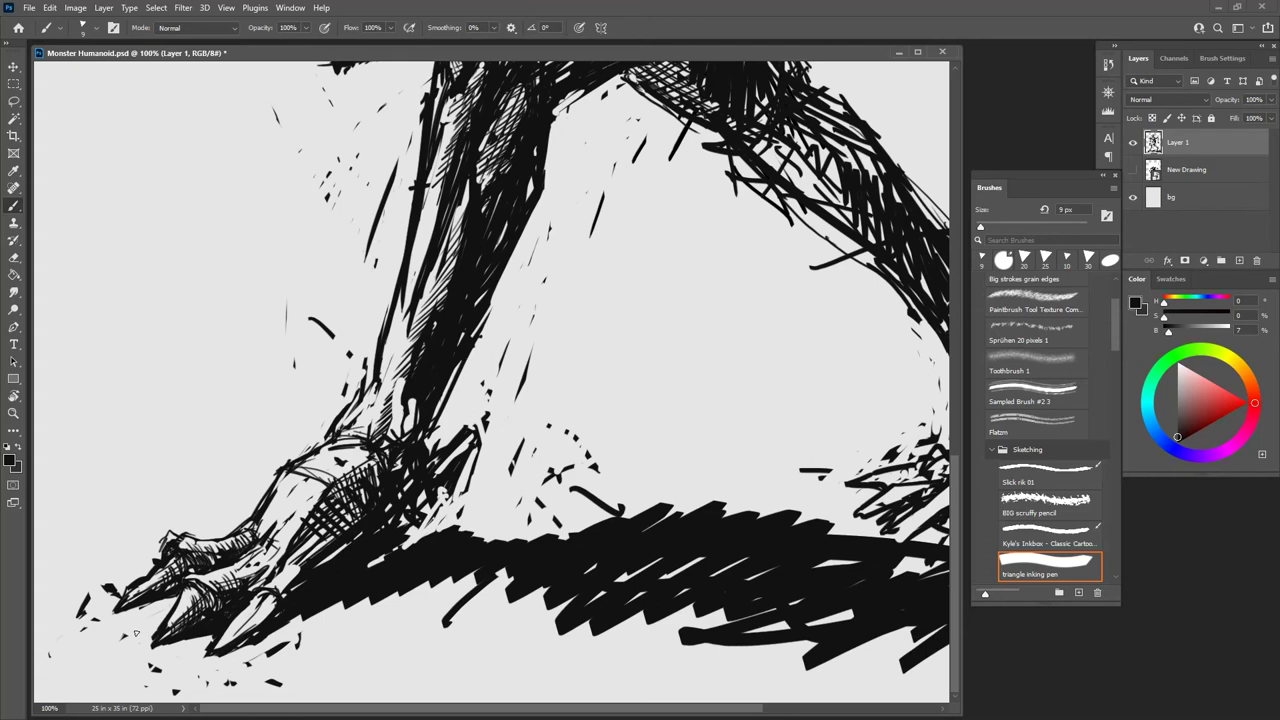
# Step: Hatch the third toe's claw and knuckle, carrying the tone up along the toe's shadowed side
pyautogui.moveTo(138, 610)
pyautogui.mouseDown()
pyautogui.moveTo(175, 598)
pyautogui.moveTo(130, 611)
pyautogui.mouseUp()
pyautogui.moveTo(222, 655)
pyautogui.mouseDown()
pyautogui.moveTo(302, 618)
pyautogui.moveTo(236, 634)
pyautogui.mouseUp()
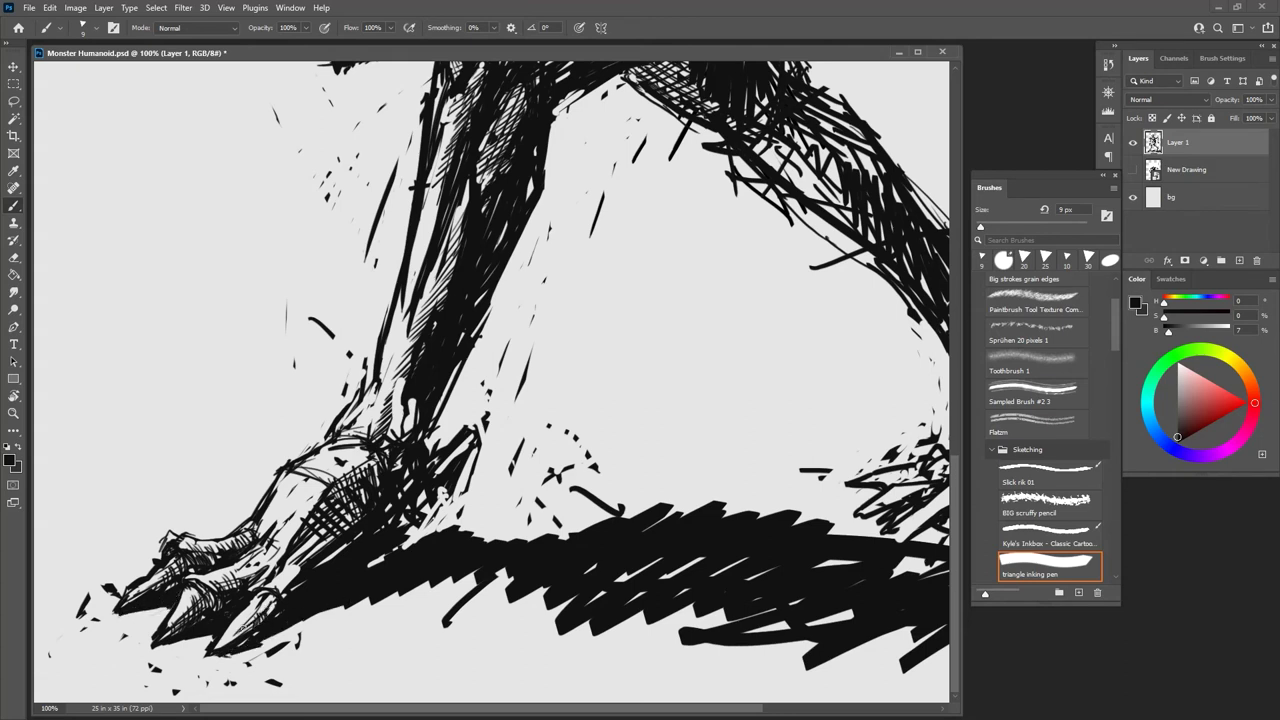
pyautogui.moveTo(266, 578)
pyautogui.mouseDown()
pyautogui.moveTo(248, 592)
pyautogui.moveTo(290, 601)
pyautogui.moveTo(319, 553)
pyautogui.moveTo(292, 592)
pyautogui.moveTo(280, 586)
pyautogui.mouseUp()
pyautogui.press('e')
pyautogui.press('b')
pyautogui.press('e')
pyautogui.press('b')
pyautogui.moveTo(318, 543); pyautogui.dragTo(298, 566)
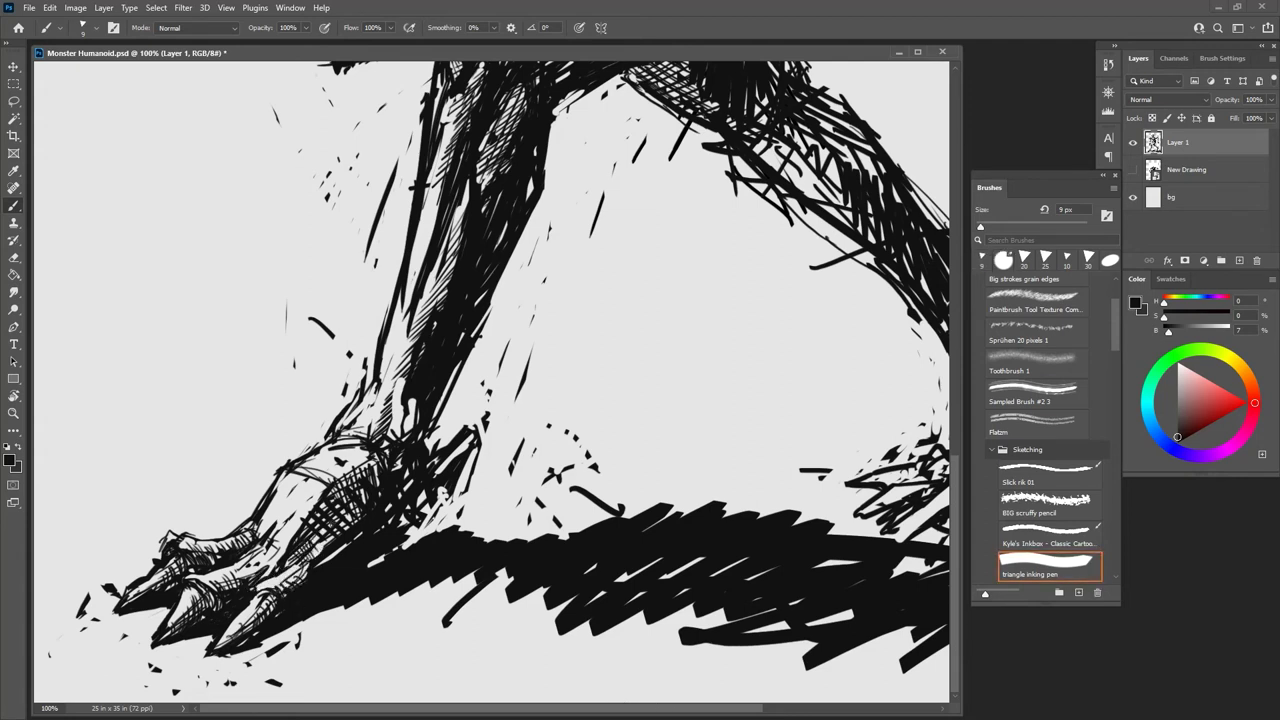
# Step: Break up the crosshatching on the near foot's side with erased streaks and rework it with finer hatching
pyautogui.press('e')
pyautogui.moveTo(338, 487)
pyautogui.mouseDown()
pyautogui.moveTo(308, 544)
pyautogui.moveTo(345, 505)
pyautogui.mouseUp()
pyautogui.press('b')
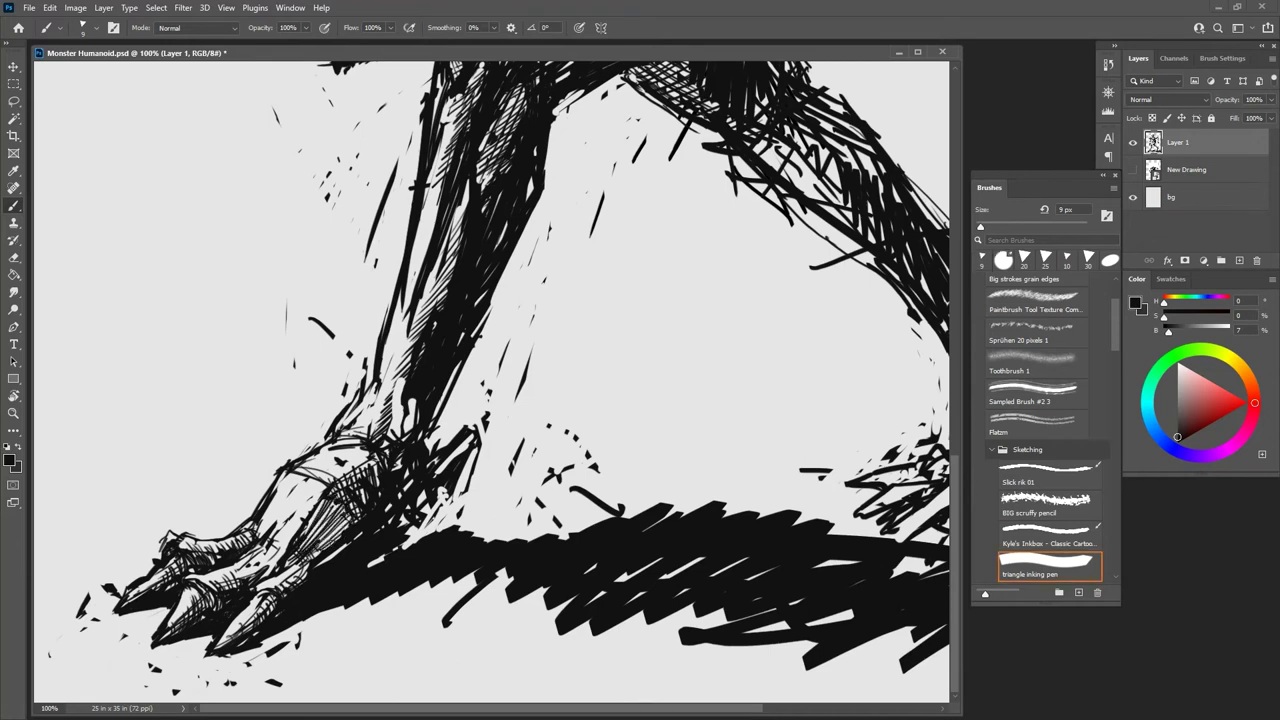
pyautogui.moveTo(318, 552)
pyautogui.mouseDown()
pyautogui.moveTo(345, 505)
pyautogui.moveTo(360, 532)
pyautogui.moveTo(348, 518)
pyautogui.mouseUp()
pyautogui.moveTo(306, 532); pyautogui.dragTo(326, 498)
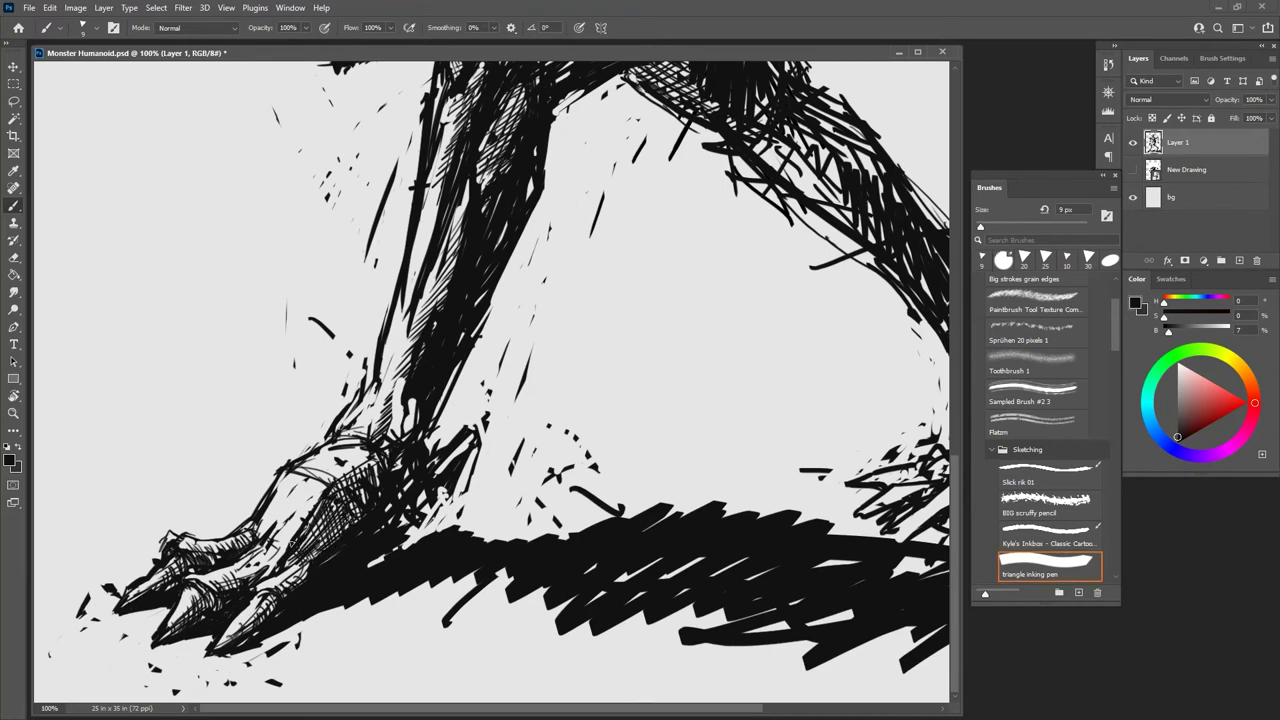
pyautogui.moveTo(300, 545)
pyautogui.mouseDown()
pyautogui.moveTo(285, 490)
pyautogui.moveTo(265, 478)
pyautogui.moveTo(268, 495)
pyautogui.mouseUp()
# Step: Erase a long highlight along the third toe's upper ridge and hatch the recess separating it from the second toe
pyautogui.press('e')
pyautogui.press('b')
pyautogui.press('e')
pyautogui.moveTo(312, 536); pyautogui.dragTo(294, 563)
pyautogui.moveTo(336, 496)
pyautogui.mouseDown()
pyautogui.moveTo(296, 570)
pyautogui.moveTo(264, 567)
pyautogui.mouseUp()
pyautogui.press('b')
pyautogui.press('e')
pyautogui.press('b')
pyautogui.moveTo(308, 498)
pyautogui.mouseDown()
pyautogui.moveTo(281, 546)
pyautogui.moveTo(294, 526)
pyautogui.mouseUp()
pyautogui.moveTo(320, 490); pyautogui.dragTo(292, 550)
pyautogui.moveTo(327, 498)
pyautogui.mouseDown()
pyautogui.moveTo(295, 548)
pyautogui.moveTo(332, 498)
pyautogui.mouseUp()
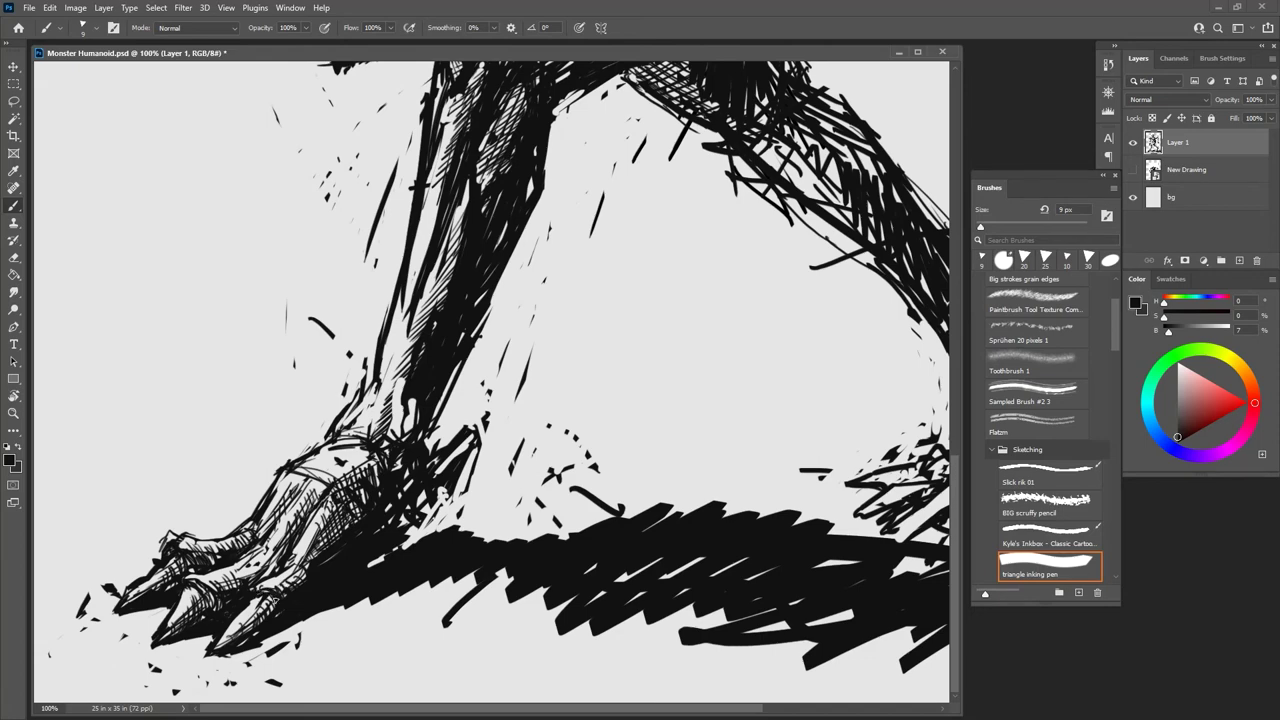
pyautogui.hotkey('ctrl', '-')
pyautogui.hotkey('ctrl', '-')
pyautogui.hotkey('ctrl', '-')
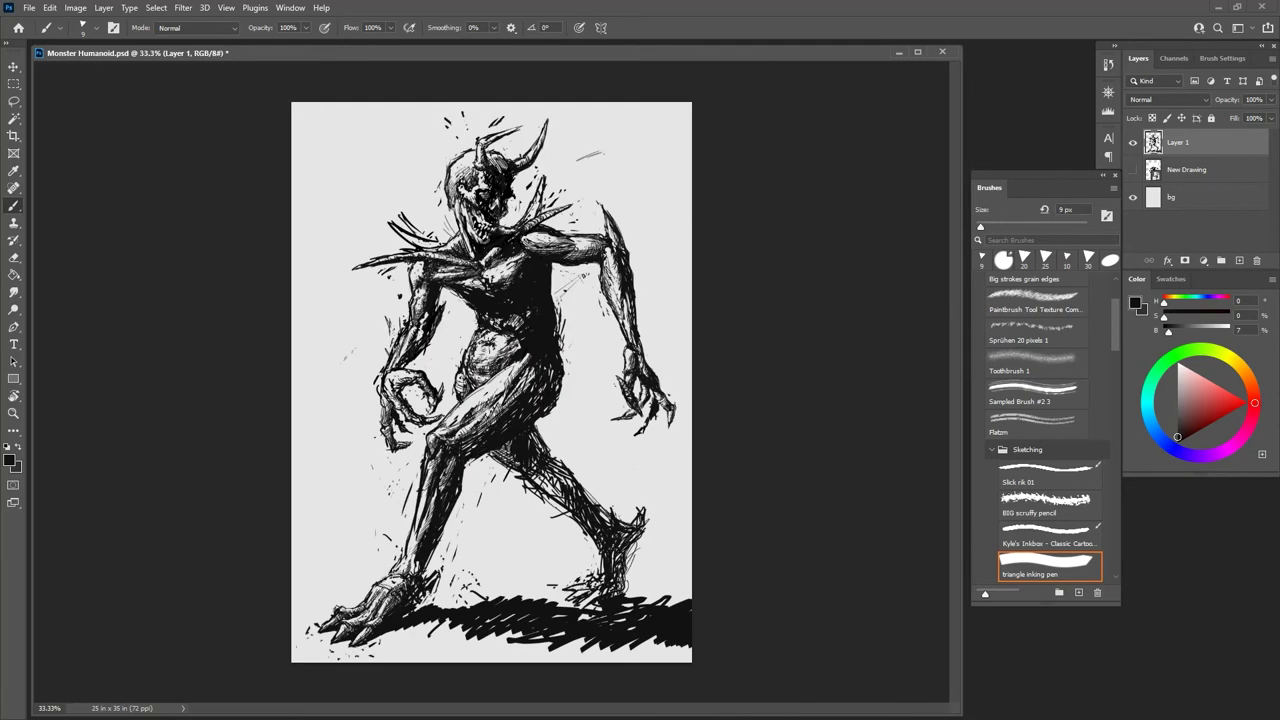
pyautogui.press('e')
pyautogui.press('b')
pyautogui.press('e')
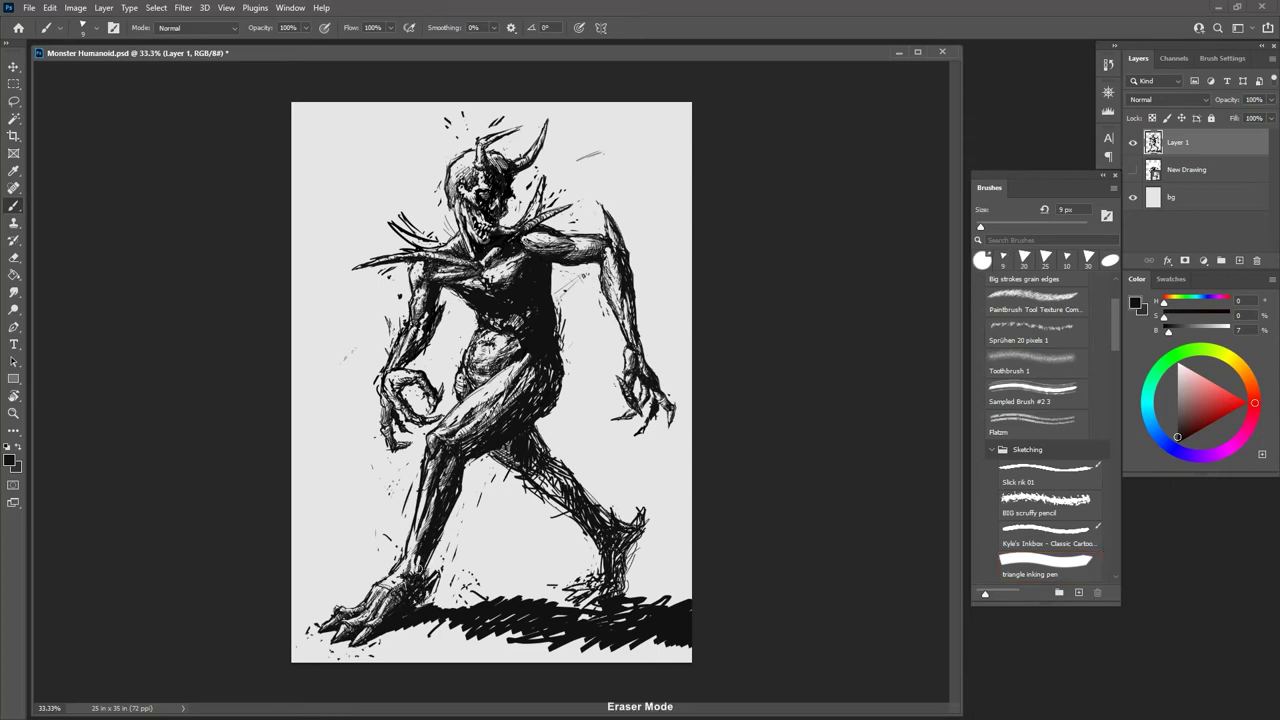
pyautogui.press('b')
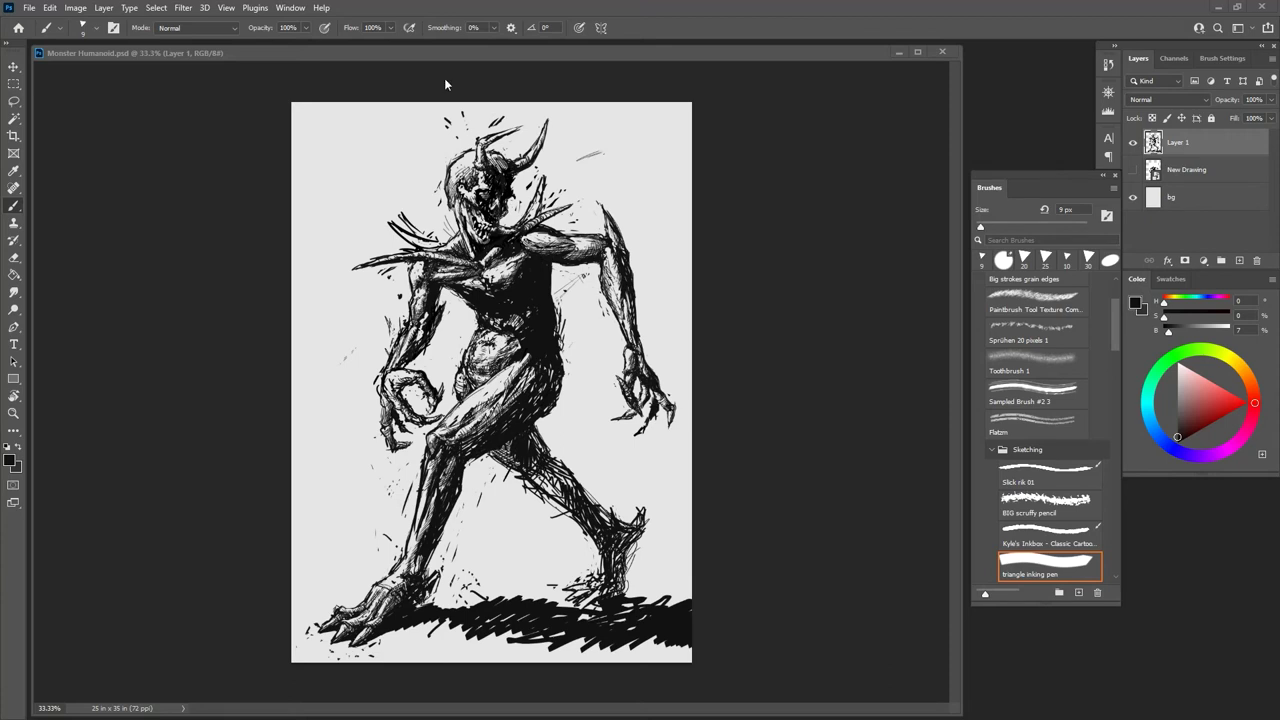
pyautogui.click(513, 39)
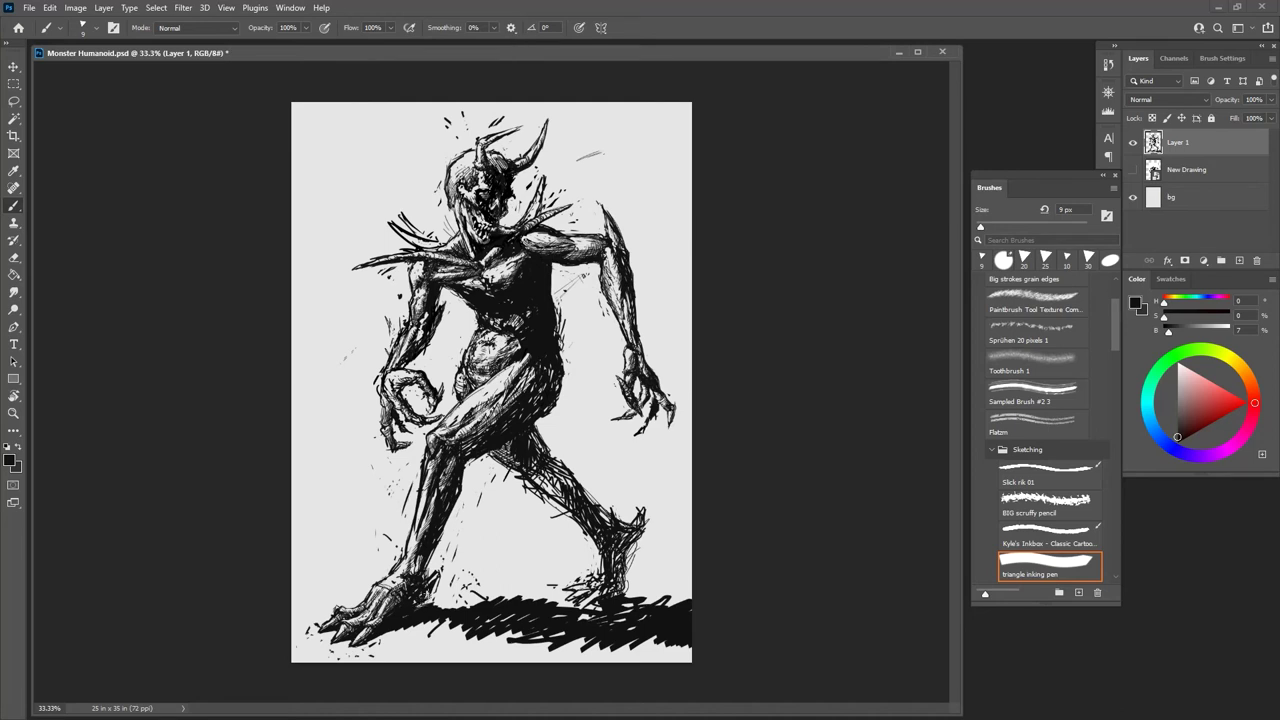
# Step: Erase the ragged upper and lower edges of the ground shadow and stray ink between the legs
pyautogui.press('e')
pyautogui.moveTo(414, 611); pyautogui.dragTo(440, 603)
pyautogui.press('b')
pyautogui.press('e')
pyautogui.moveTo(447, 600)
pyautogui.mouseDown()
pyautogui.moveTo(467, 588)
pyautogui.moveTo(537, 594)
pyautogui.mouseUp()
pyautogui.press('b')
pyautogui.press('e')
pyautogui.moveTo(463, 637)
pyautogui.mouseDown()
pyautogui.moveTo(547, 647)
pyautogui.moveTo(494, 120)
pyautogui.mouseUp()
pyautogui.press('b')
pyautogui.hotkey('ctrl', '1')
pyautogui.press('e')
pyautogui.moveTo(516, 406)
pyautogui.mouseDown()
pyautogui.moveTo(494, 462)
pyautogui.moveTo(505, 455)
pyautogui.mouseUp()
pyautogui.press('b')
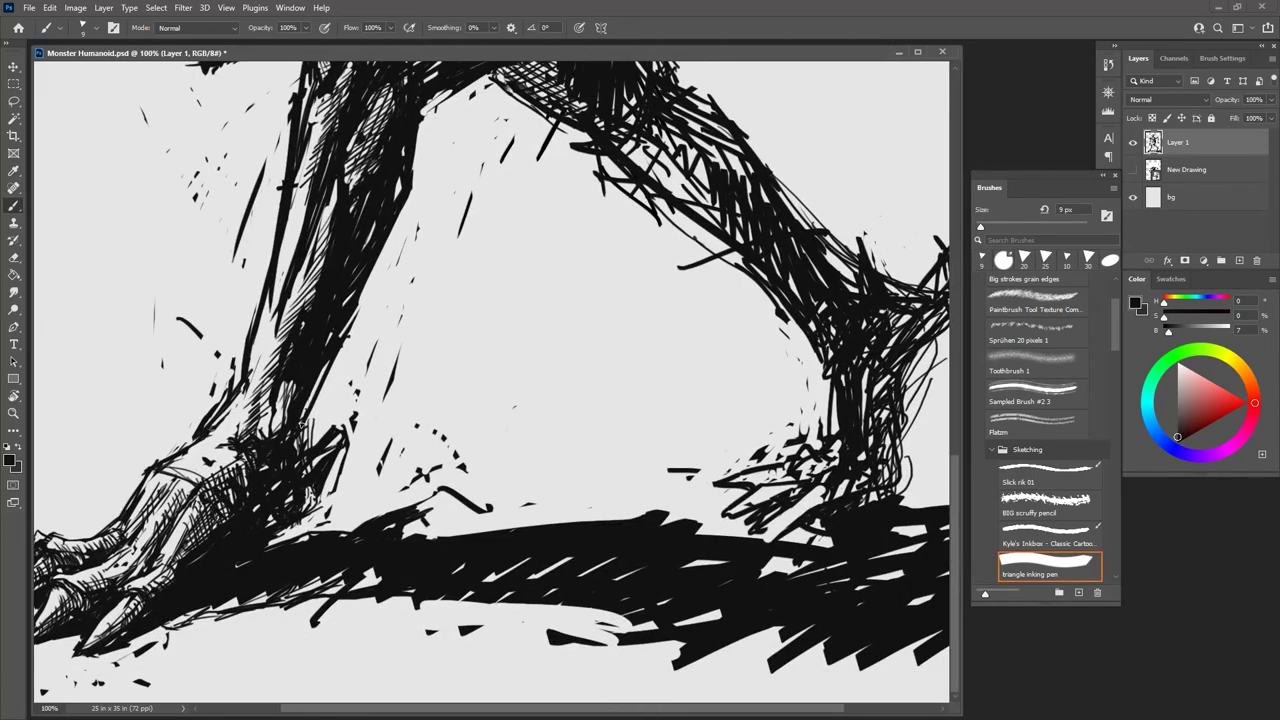
# Step: Reshape the near foot's heel spur into a pointed claw with erased edges, ink contours and hatching
pyautogui.moveTo(340, 450)
pyautogui.mouseDown()
pyautogui.moveTo(328, 484)
pyautogui.moveTo(363, 430)
pyautogui.mouseUp()
pyautogui.press('e')
pyautogui.moveTo(358, 418)
pyautogui.mouseDown()
pyautogui.moveTo(320, 436)
pyautogui.moveTo(345, 466)
pyautogui.moveTo(322, 446)
pyautogui.moveTo(345, 446)
pyautogui.moveTo(338, 474)
pyautogui.mouseUp()
pyautogui.press('b')
pyautogui.press('e')
pyautogui.press('b')
pyautogui.press('e')
pyautogui.press('b')
pyautogui.moveTo(314, 446)
pyautogui.mouseDown()
pyautogui.moveTo(368, 429)
pyautogui.moveTo(350, 450)
pyautogui.mouseUp()
pyautogui.moveTo(354, 434)
pyautogui.mouseDown()
pyautogui.moveTo(373, 424)
pyautogui.moveTo(348, 450)
pyautogui.mouseUp()
pyautogui.moveTo(356, 440)
pyautogui.mouseDown()
pyautogui.moveTo(316, 466)
pyautogui.moveTo(338, 446)
pyautogui.mouseUp()
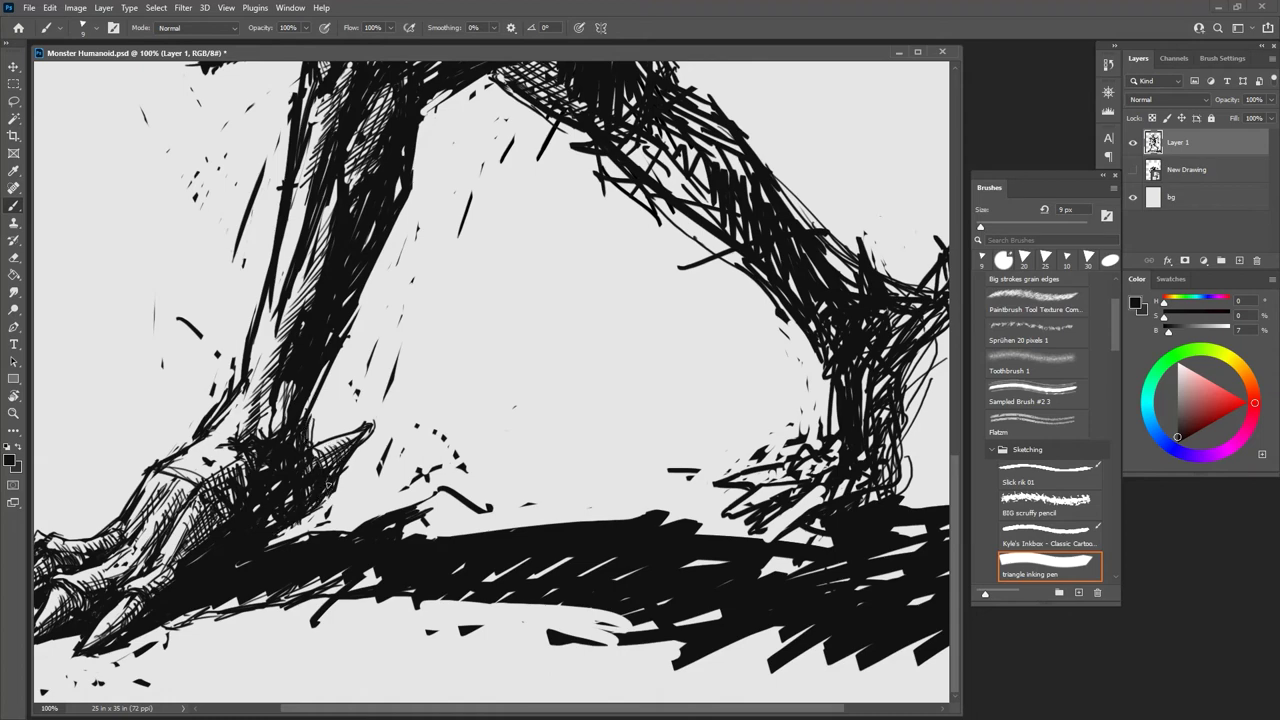
# Step: Sharpen the heel spur's outline with the eraser and thin out the stray ink flecks behind it
pyautogui.press('e')
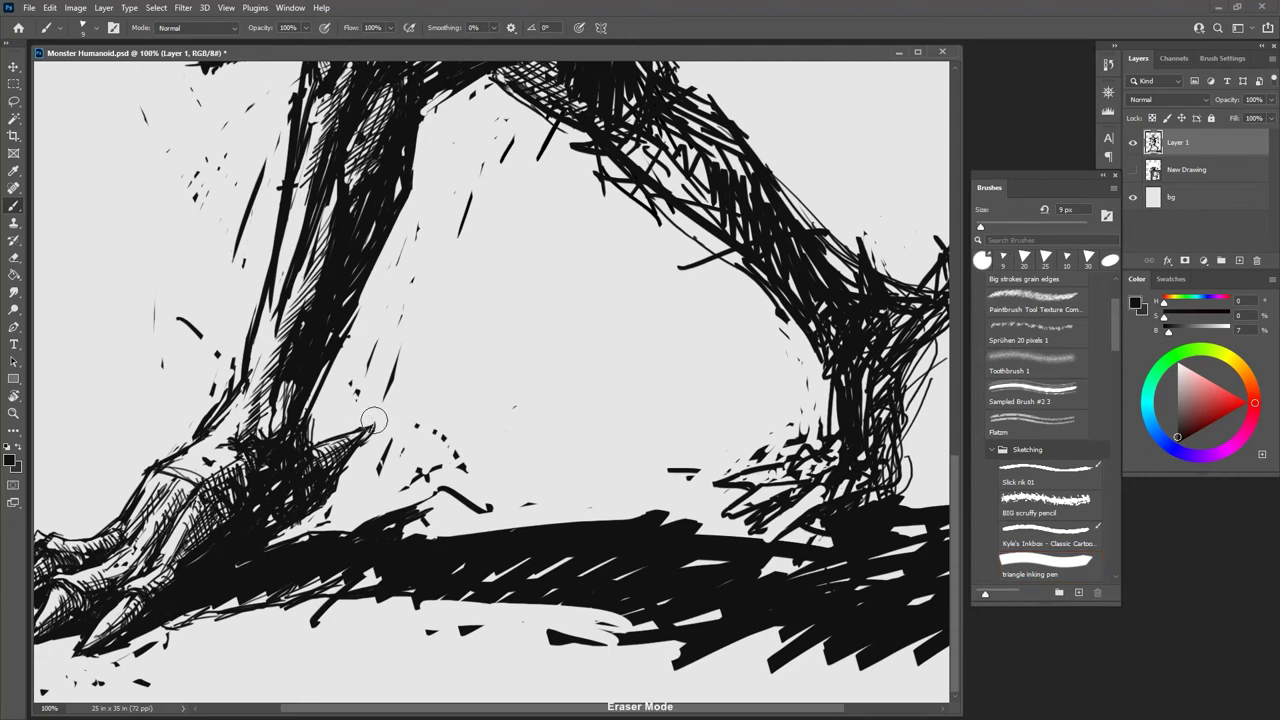
pyautogui.moveTo(376, 418); pyautogui.dragTo(334, 481)
pyautogui.press('b')
pyautogui.press('e')
pyautogui.moveTo(382, 458)
pyautogui.mouseDown()
pyautogui.moveTo(379, 470)
pyautogui.moveTo(468, 500)
pyautogui.mouseUp()
pyautogui.press('b')
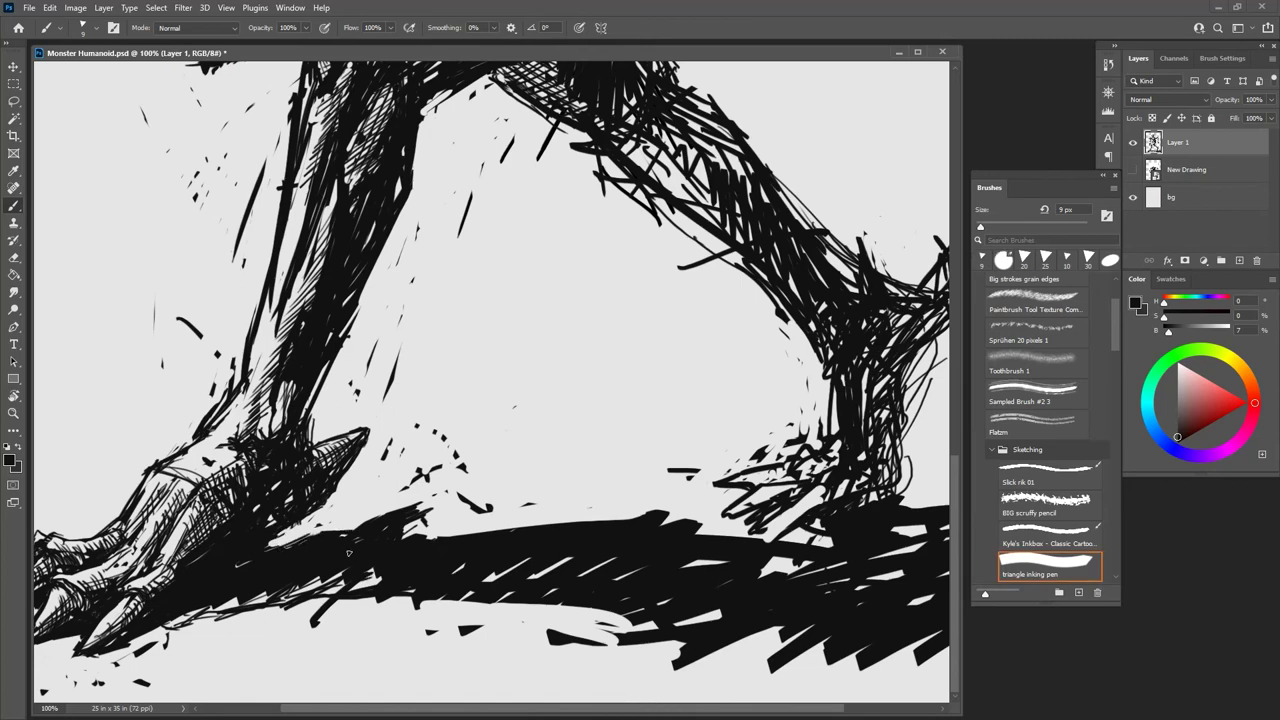
# Step: Fill the light gaps in the ground shadow between the feet with solid ink, using a 25 px brush
pyautogui.press(']')
pyautogui.press(']')
pyautogui.press(']')
pyautogui.press(']')
pyautogui.moveTo(200, 610); pyautogui.dragTo(164, 628)
pyautogui.moveTo(252, 602); pyautogui.dragTo(178, 622)
pyautogui.moveTo(324, 580); pyautogui.dragTo(234, 608)
pyautogui.moveTo(388, 572); pyautogui.dragTo(320, 590)
pyautogui.moveTo(510, 571); pyautogui.dragTo(490, 579)
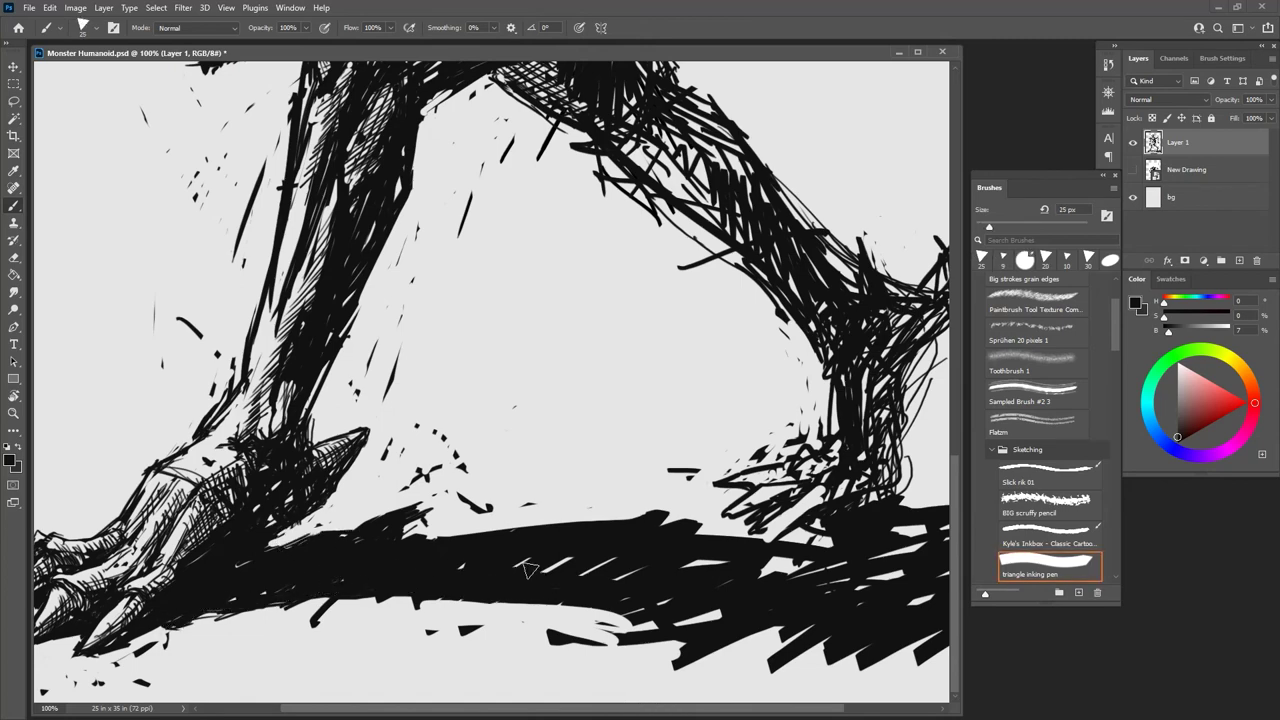
pyautogui.moveTo(573, 558); pyautogui.dragTo(541, 574)
pyautogui.moveTo(607, 563); pyautogui.dragTo(579, 576)
pyautogui.moveTo(645, 567); pyautogui.dragTo(610, 581)
# Step: Add a thin slanted ink fleck between the legs with the brush reduced to 10 px
pyautogui.press('[')
pyautogui.press('[')
pyautogui.press('[')
pyautogui.moveTo(463, 317); pyautogui.dragTo(441, 379)
pyautogui.hotkey('ctrl', '-')
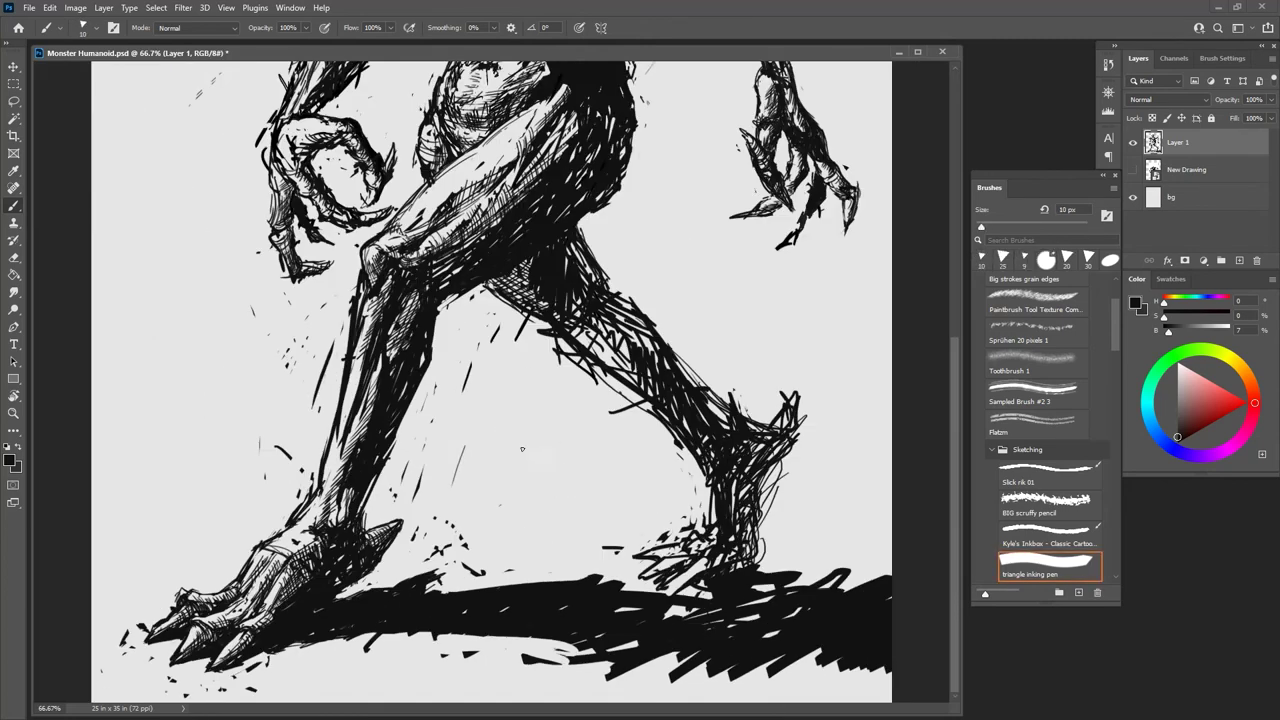
pyautogui.hotkey('ctrl', '+')
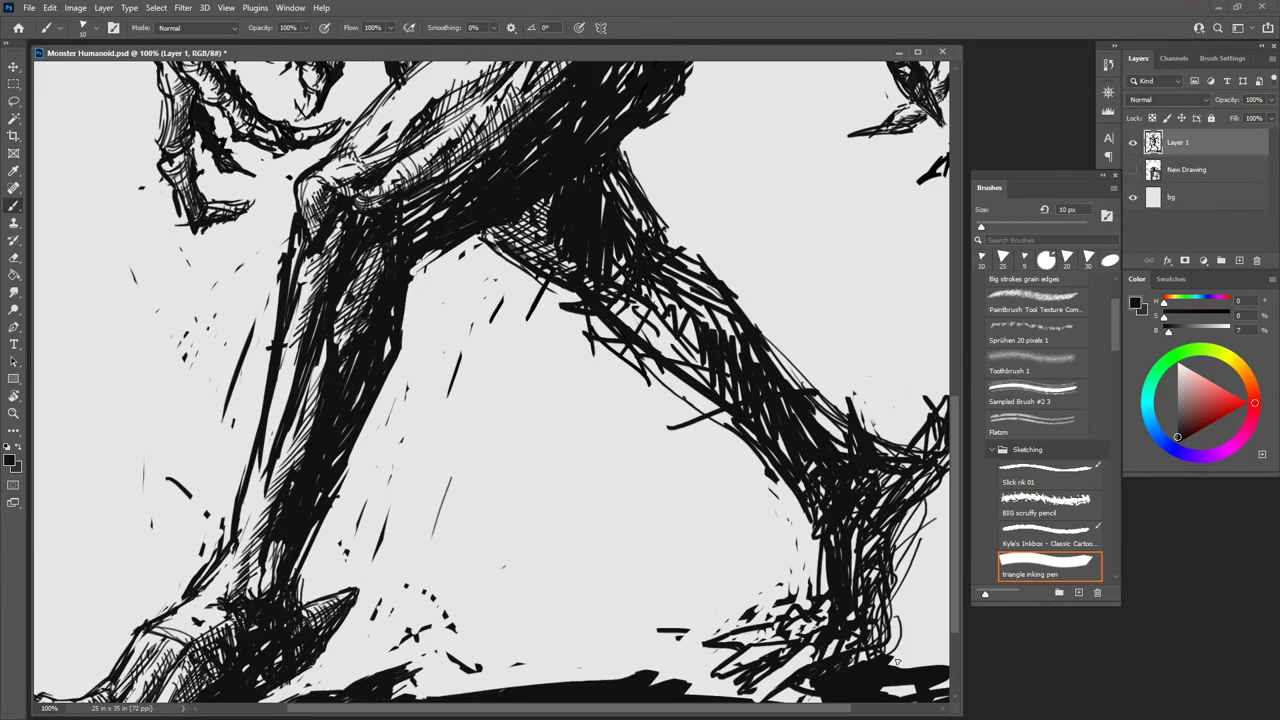
# Step: Rough out the far foot's toes with ink and carve light shapes into its ankle and instep with the eraser
pyautogui.moveTo(840, 708); pyautogui.dragTo(929, 708)
pyautogui.moveTo(956, 546); pyautogui.dragTo(955, 595)
pyautogui.moveTo(641, 547)
pyautogui.mouseDown()
pyautogui.moveTo(613, 568)
pyautogui.moveTo(622, 578)
pyautogui.moveTo(588, 576)
pyautogui.mouseUp()
pyautogui.press('e')
pyautogui.press('b')
pyautogui.moveTo(606, 540)
pyautogui.mouseDown()
pyautogui.moveTo(582, 560)
pyautogui.moveTo(690, 502)
pyautogui.mouseUp()
pyautogui.press('e')
pyautogui.press('b')
pyautogui.press('e')
pyautogui.moveTo(686, 416)
pyautogui.mouseDown()
pyautogui.moveTo(688, 492)
pyautogui.moveTo(695, 425)
pyautogui.mouseUp()
pyautogui.press('b')
pyautogui.press('`')
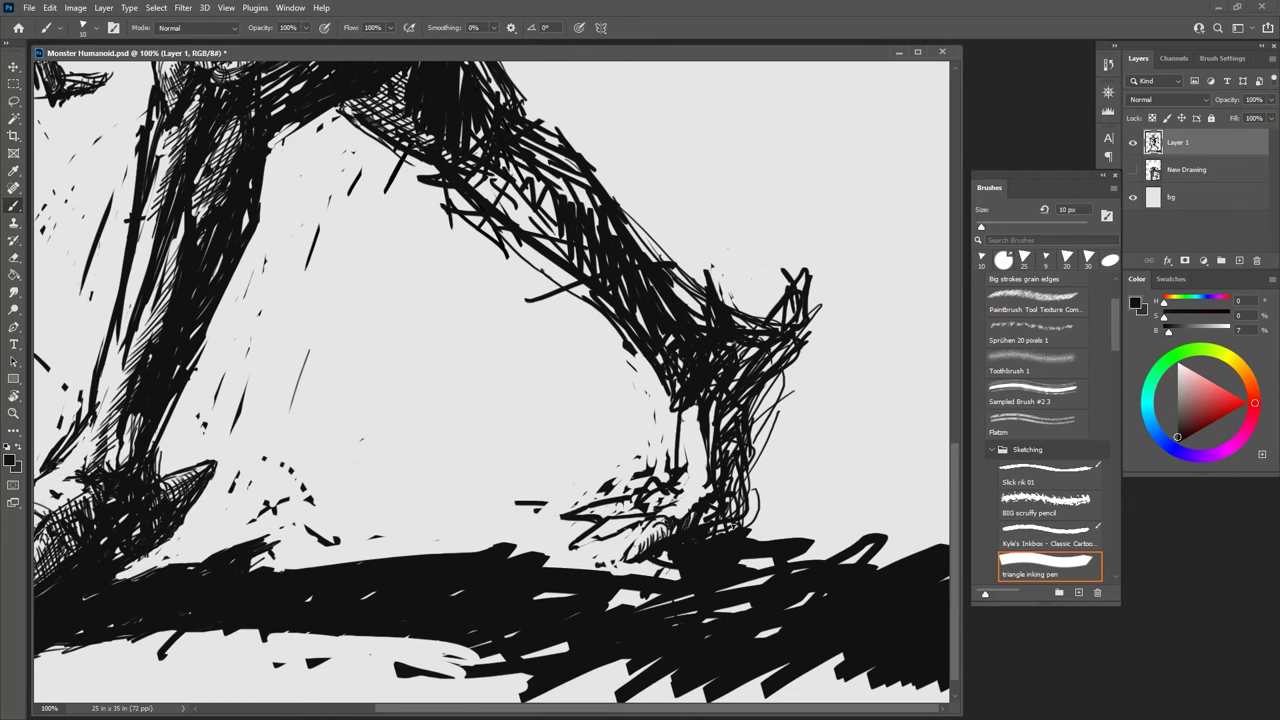
# Step: Define the far foot's nearest toe with ink accents and erased highlights along its knuckle
pyautogui.moveTo(737, 521); pyautogui.dragTo(717, 535)
pyautogui.moveTo(703, 507)
pyautogui.mouseDown()
pyautogui.moveTo(673, 519)
pyautogui.moveTo(698, 514)
pyautogui.mouseUp()
pyautogui.press('e')
pyautogui.moveTo(712, 485)
pyautogui.mouseDown()
pyautogui.moveTo(671, 523)
pyautogui.moveTo(696, 504)
pyautogui.moveTo(658, 515)
pyautogui.mouseUp()
pyautogui.press('b')
pyautogui.press('e')
pyautogui.moveTo(689, 499)
pyautogui.mouseDown()
pyautogui.moveTo(661, 525)
pyautogui.moveTo(685, 512)
pyautogui.mouseUp()
pyautogui.press('b')
# Step: Hatch the front of the far foot's ankle, running the strokes down onto the instep
pyautogui.moveTo(700, 422); pyautogui.dragTo(686, 440)
pyautogui.moveTo(714, 418)
pyautogui.mouseDown()
pyautogui.moveTo(698, 460)
pyautogui.moveTo(688, 432)
pyautogui.mouseUp()
pyautogui.moveTo(706, 406); pyautogui.dragTo(679, 507)
pyautogui.moveTo(681, 496); pyautogui.dragTo(658, 514)
pyautogui.moveTo(687, 473); pyautogui.dragTo(685, 491)
pyautogui.moveTo(692, 436); pyautogui.dragTo(686, 474)
pyautogui.moveTo(728, 414); pyautogui.dragTo(720, 448)
# Step: Hatch the far foot's front toes with short diagonal ink strokes and lighten the top of the instep with the eraser
pyautogui.moveTo(634, 504); pyautogui.dragTo(614, 528)
pyautogui.moveTo(648, 518); pyautogui.dragTo(586, 550)
pyautogui.moveTo(632, 522)
pyautogui.mouseDown()
pyautogui.moveTo(590, 544)
pyautogui.moveTo(614, 536)
pyautogui.mouseUp()
pyautogui.moveTo(624, 526); pyautogui.dragTo(572, 552)
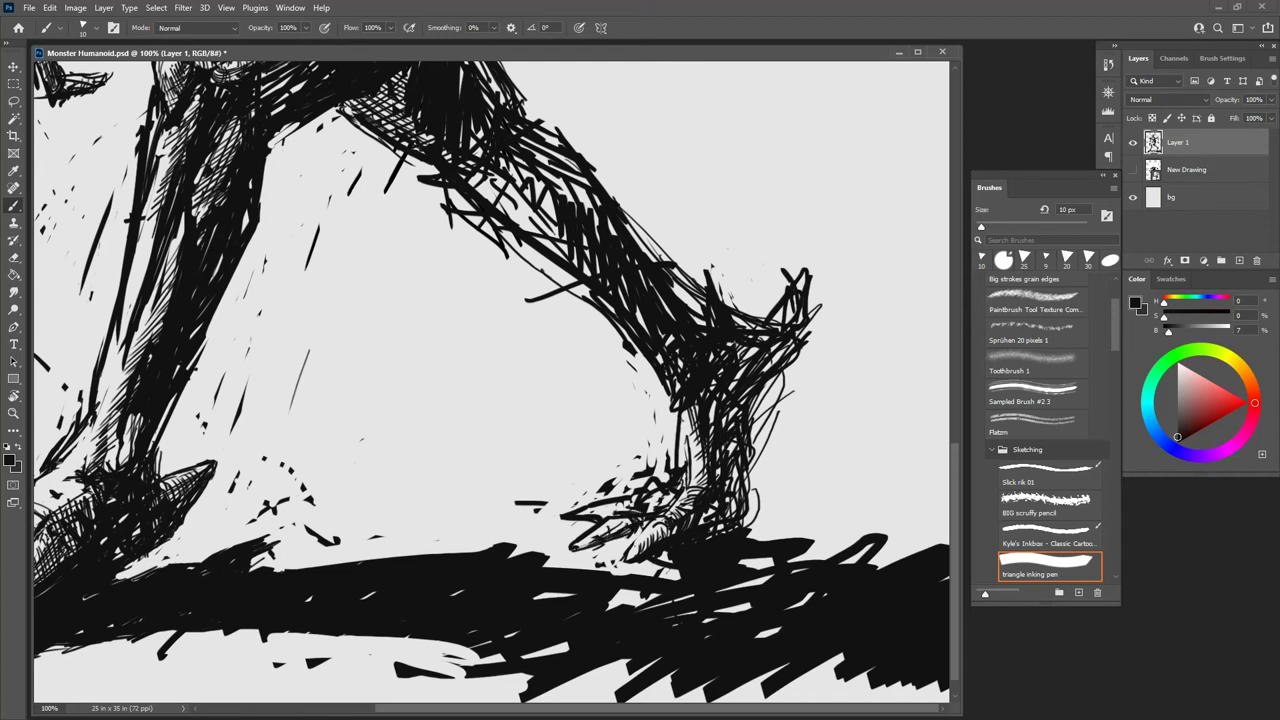
pyautogui.press('e')
pyautogui.moveTo(672, 508); pyautogui.dragTo(649, 504)
pyautogui.press('b')
pyautogui.press('e')
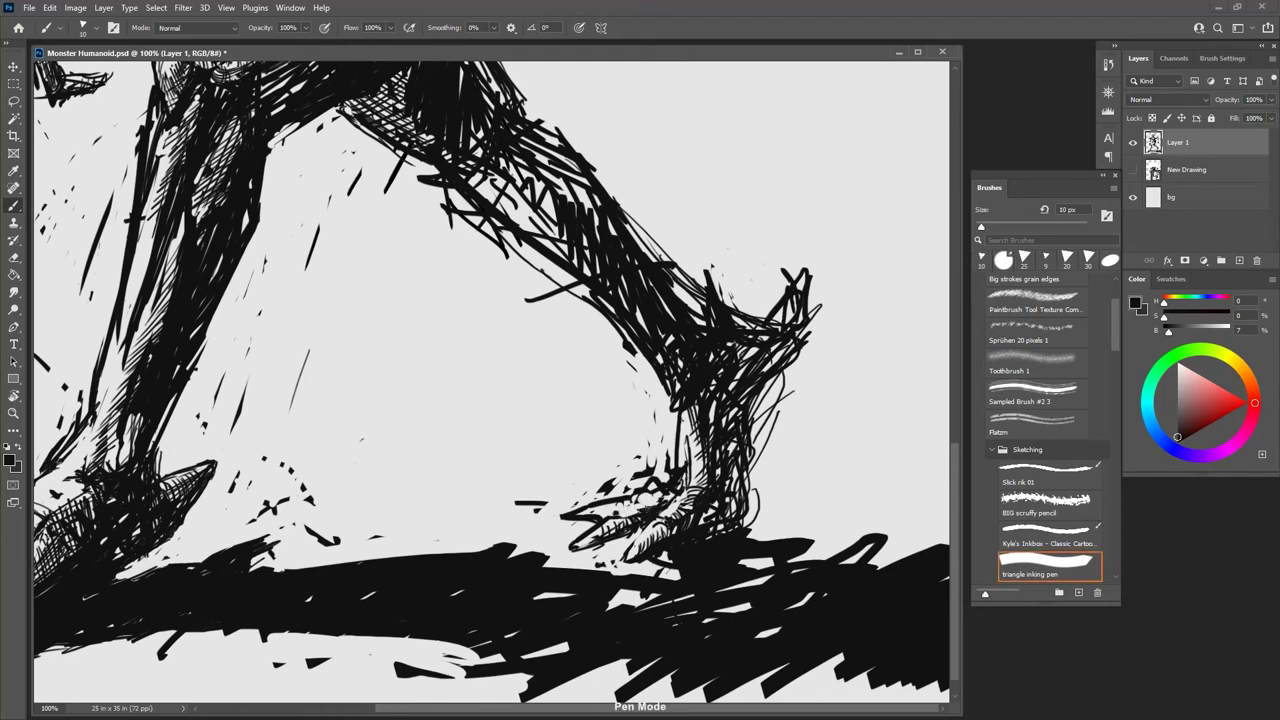
# Step: Shape the far foot's rear toes by alternating erased highlights with ink strokes between the claws
pyautogui.moveTo(661, 501); pyautogui.dragTo(552, 522)
pyautogui.press('e')
pyautogui.moveTo(622, 491); pyautogui.dragTo(568, 522)
pyautogui.press('b')
pyautogui.moveTo(597, 513)
pyautogui.mouseDown()
pyautogui.moveTo(562, 520)
pyautogui.moveTo(648, 489)
pyautogui.moveTo(674, 463)
pyautogui.moveTo(616, 520)
pyautogui.mouseUp()
pyautogui.press('e')
pyautogui.press('b')
pyautogui.press('e')
pyautogui.press('b')
# Step: Ink hatching across the far foot's toes and darken the contact line beneath the claws and sole
pyautogui.moveTo(662, 498); pyautogui.dragTo(610, 516)
pyautogui.moveTo(656, 490); pyautogui.dragTo(602, 518)
pyautogui.moveTo(614, 502); pyautogui.dragTo(586, 516)
pyautogui.moveTo(583, 514)
pyautogui.mouseDown()
pyautogui.moveTo(570, 522)
pyautogui.moveTo(604, 546)
pyautogui.mouseUp()
pyautogui.moveTo(646, 528); pyautogui.dragTo(598, 552)
pyautogui.moveTo(668, 550)
pyautogui.mouseDown()
pyautogui.moveTo(636, 568)
pyautogui.moveTo(752, 566)
pyautogui.mouseUp()
# Step: Draw thin ground shadow strokes trailing back from the far foot's heel
pyautogui.press('e')
pyautogui.press('b')
pyautogui.moveTo(744, 516); pyautogui.dragTo(776, 529)
pyautogui.moveTo(774, 530); pyautogui.dragTo(846, 522)
pyautogui.moveTo(812, 537)
pyautogui.mouseDown()
pyautogui.moveTo(858, 532)
pyautogui.moveTo(880, 512)
pyautogui.mouseUp()
pyautogui.moveTo(772, 520)
pyautogui.mouseDown()
pyautogui.moveTo(742, 532)
pyautogui.moveTo(752, 472)
pyautogui.moveTo(742, 516)
pyautogui.mouseUp()
# Step: Darken the back of the far ankle and the heel joint with dense ink strokes
pyautogui.moveTo(752, 398); pyautogui.dragTo(750, 478)
pyautogui.moveTo(748, 462); pyautogui.dragTo(730, 515)
pyautogui.moveTo(758, 396); pyautogui.dragTo(750, 434)
pyautogui.moveTo(793, 357); pyautogui.dragTo(754, 406)
pyautogui.moveTo(799, 333)
pyautogui.mouseDown()
pyautogui.moveTo(775, 387)
pyautogui.moveTo(818, 308)
pyautogui.moveTo(800, 320)
pyautogui.moveTo(811, 274)
pyautogui.moveTo(768, 316)
pyautogui.moveTo(797, 326)
pyautogui.moveTo(742, 324)
pyautogui.mouseUp()
# Step: Sharpen the heel spur into a clean point by erasing the stray lines around it
pyautogui.press('e')
pyautogui.moveTo(809, 276); pyautogui.dragTo(795, 304)
pyautogui.moveTo(807, 286); pyautogui.dragTo(786, 320)
pyautogui.press('e')
pyautogui.moveTo(784, 300)
pyautogui.mouseDown()
pyautogui.moveTo(797, 261)
pyautogui.moveTo(779, 302)
pyautogui.moveTo(790, 319)
pyautogui.mouseUp()
pyautogui.press('b')
# Step: Fill the far heel and ankle with solid black using a 30 px brush, and erase the stray lines behind the ankle
pyautogui.moveTo(800, 313)
pyautogui.mouseDown()
pyautogui.moveTo(780, 336)
pyautogui.moveTo(764, 318)
pyautogui.moveTo(792, 319)
pyautogui.moveTo(762, 370)
pyautogui.moveTo(738, 352)
pyautogui.moveTo(731, 412)
pyautogui.mouseUp()
pyautogui.press('e')
pyautogui.press('b')
pyautogui.press(']')
pyautogui.press(']')
pyautogui.press(']')
pyautogui.press(']')
pyautogui.moveTo(760, 370)
pyautogui.mouseDown()
pyautogui.moveTo(741, 404)
pyautogui.moveTo(764, 428)
pyautogui.mouseUp()
pyautogui.press('e')
pyautogui.moveTo(785, 400)
pyautogui.mouseDown()
pyautogui.moveTo(766, 440)
pyautogui.moveTo(806, 347)
pyautogui.moveTo(745, 414)
pyautogui.moveTo(723, 524)
pyautogui.mouseUp()
pyautogui.press('b')
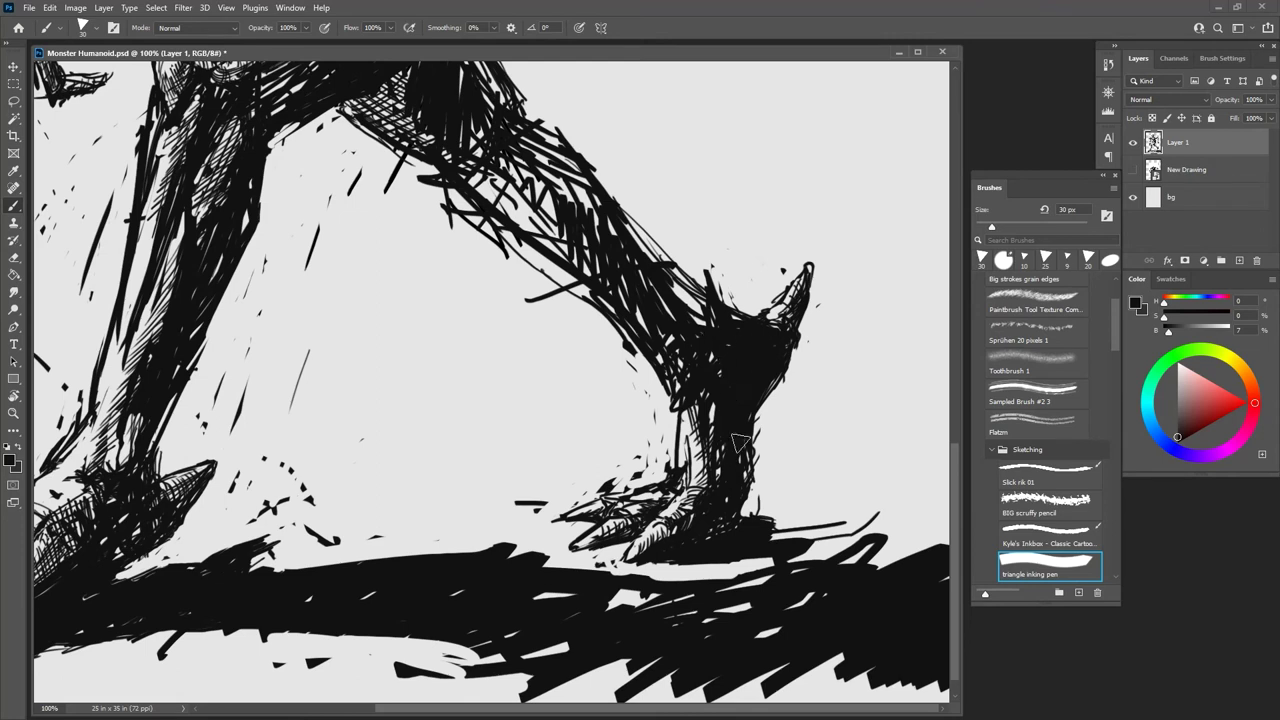
# Step: Reduce the brush to 9 px and cross-hatch the front of the far ankle down to the instep
pyautogui.scroll(1, 700, 450)
pyautogui.press('b')
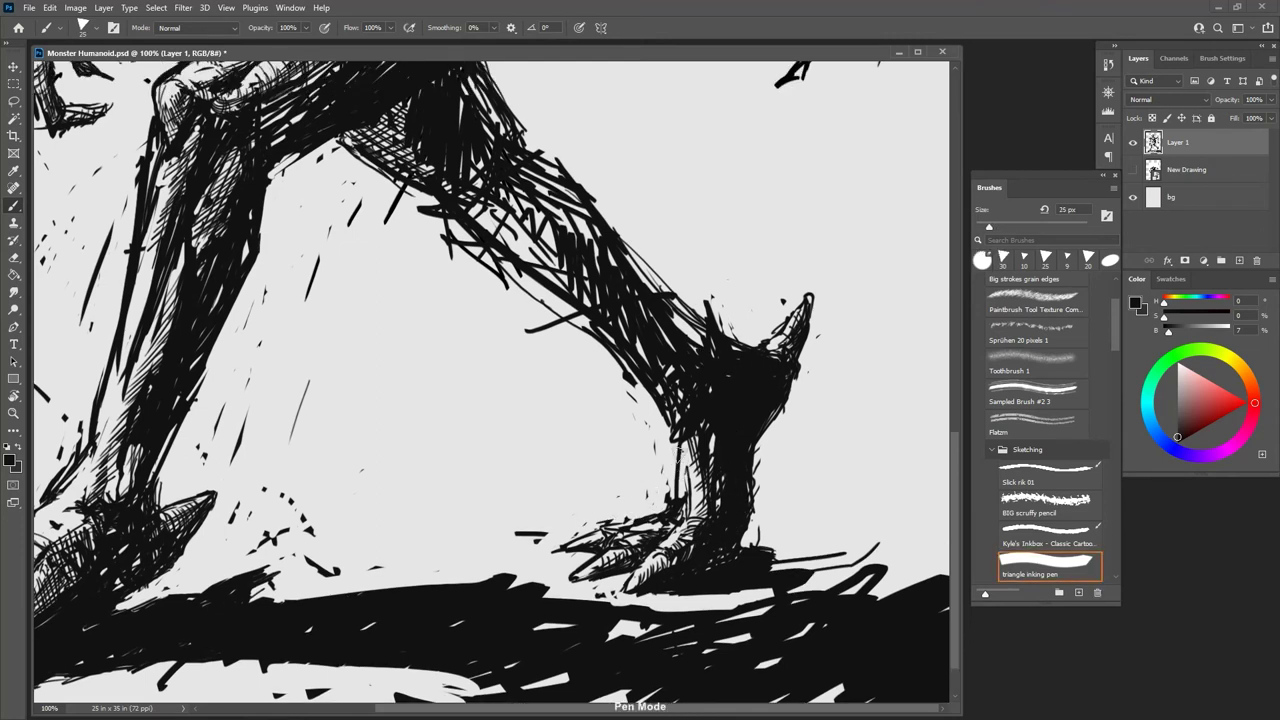
pyautogui.press('[')
pyautogui.press('[')
pyautogui.press('[')
pyautogui.press('[')
pyautogui.press('[')
pyautogui.moveTo(680, 447); pyautogui.dragTo(669, 499)
pyautogui.moveTo(673, 443)
pyautogui.mouseDown()
pyautogui.moveTo(673, 513)
pyautogui.moveTo(671, 496)
pyautogui.mouseUp()
pyautogui.press('e')
pyautogui.moveTo(674, 472)
pyautogui.mouseDown()
pyautogui.moveTo(665, 404)
pyautogui.moveTo(667, 467)
pyautogui.mouseUp()
pyautogui.press('b')
pyautogui.moveTo(670, 458)
pyautogui.mouseDown()
pyautogui.moveTo(667, 489)
pyautogui.moveTo(698, 476)
pyautogui.mouseUp()
pyautogui.moveTo(668, 464)
pyautogui.mouseDown()
pyautogui.moveTo(684, 508)
pyautogui.moveTo(700, 514)
pyautogui.mouseUp()
pyautogui.moveTo(694, 476)
pyautogui.mouseDown()
pyautogui.moveTo(710, 516)
pyautogui.moveTo(686, 514)
pyautogui.mouseUp()
pyautogui.moveTo(678, 476)
pyautogui.mouseDown()
pyautogui.moveTo(698, 510)
pyautogui.moveTo(686, 484)
pyautogui.mouseUp()
pyautogui.moveTo(674, 470)
pyautogui.mouseDown()
pyautogui.moveTo(708, 490)
pyautogui.moveTo(708, 518)
pyautogui.mouseUp()
pyautogui.moveTo(672, 502); pyautogui.dragTo(700, 528)
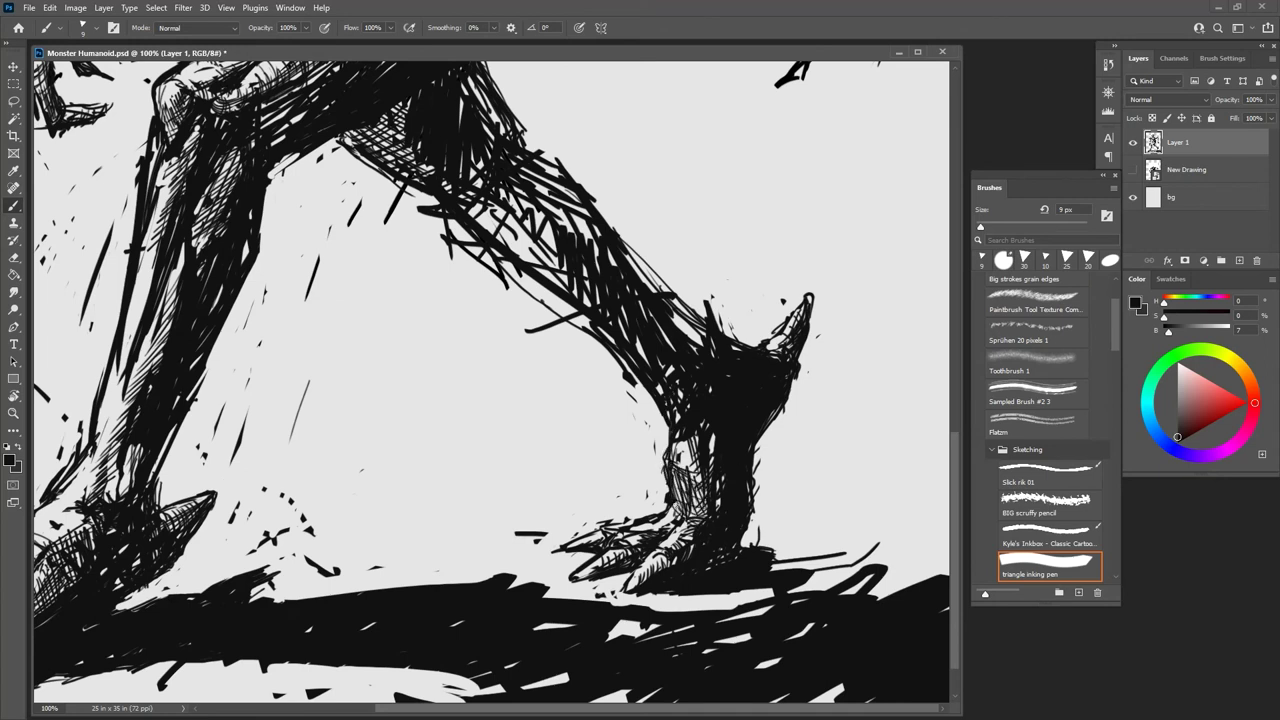
# Step: Erase light shapes along the front edge of the far ankle and lower shin
pyautogui.press('e')
pyautogui.moveTo(673, 400)
pyautogui.mouseDown()
pyautogui.moveTo(678, 444)
pyautogui.moveTo(692, 440)
pyautogui.mouseUp()
pyautogui.press('b')
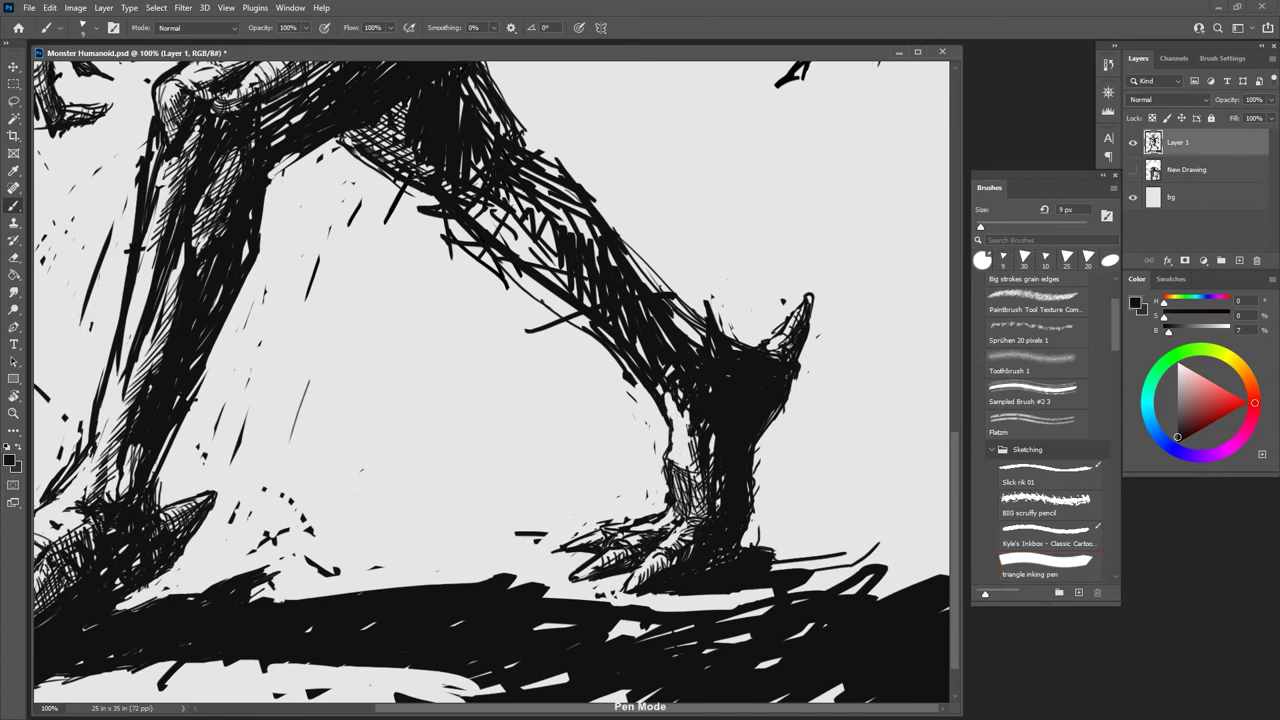
pyautogui.press('e')
pyautogui.moveTo(654, 384); pyautogui.dragTo(668, 414)
pyautogui.moveTo(634, 358); pyautogui.dragTo(668, 414)
pyautogui.press('b')
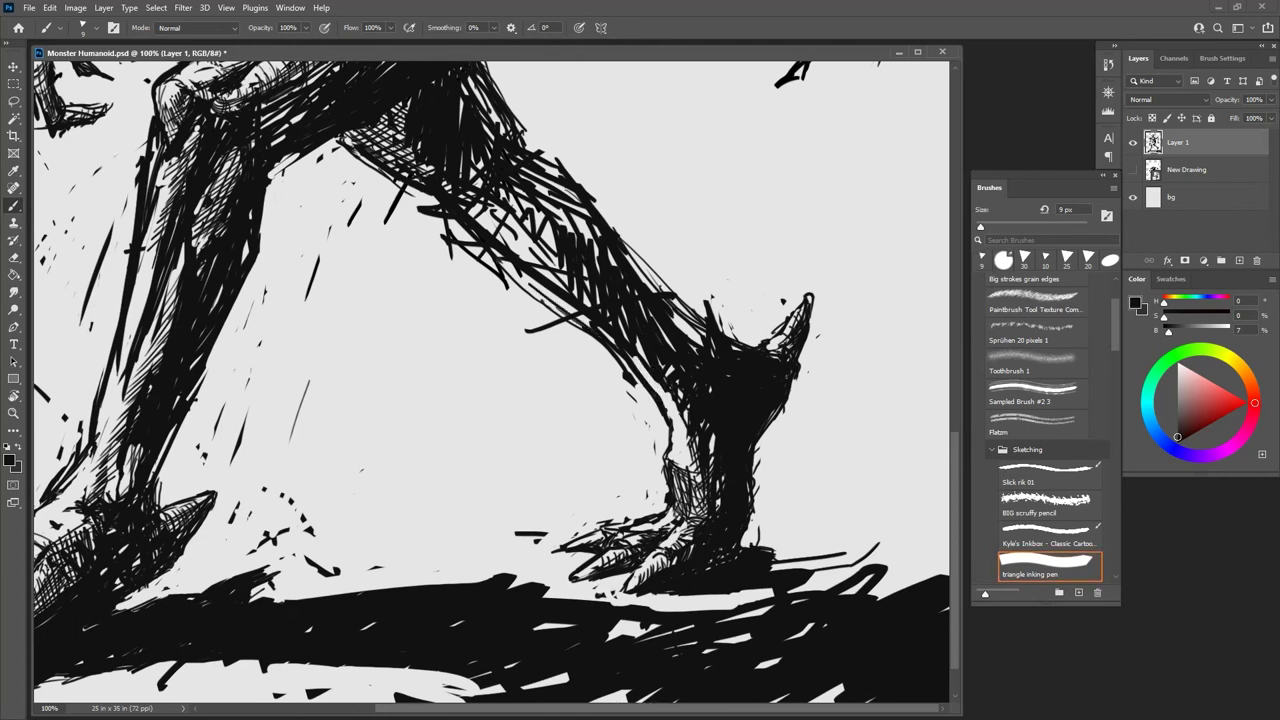
# Step: Reinforce the far leg's underside contour with thin ink lines and rework the shin-to-ankle edge with erased highlights and hatching
pyautogui.moveTo(498, 258); pyautogui.dragTo(588, 322)
pyautogui.moveTo(522, 272); pyautogui.dragTo(591, 326)
pyautogui.moveTo(636, 363); pyautogui.dragTo(685, 430)
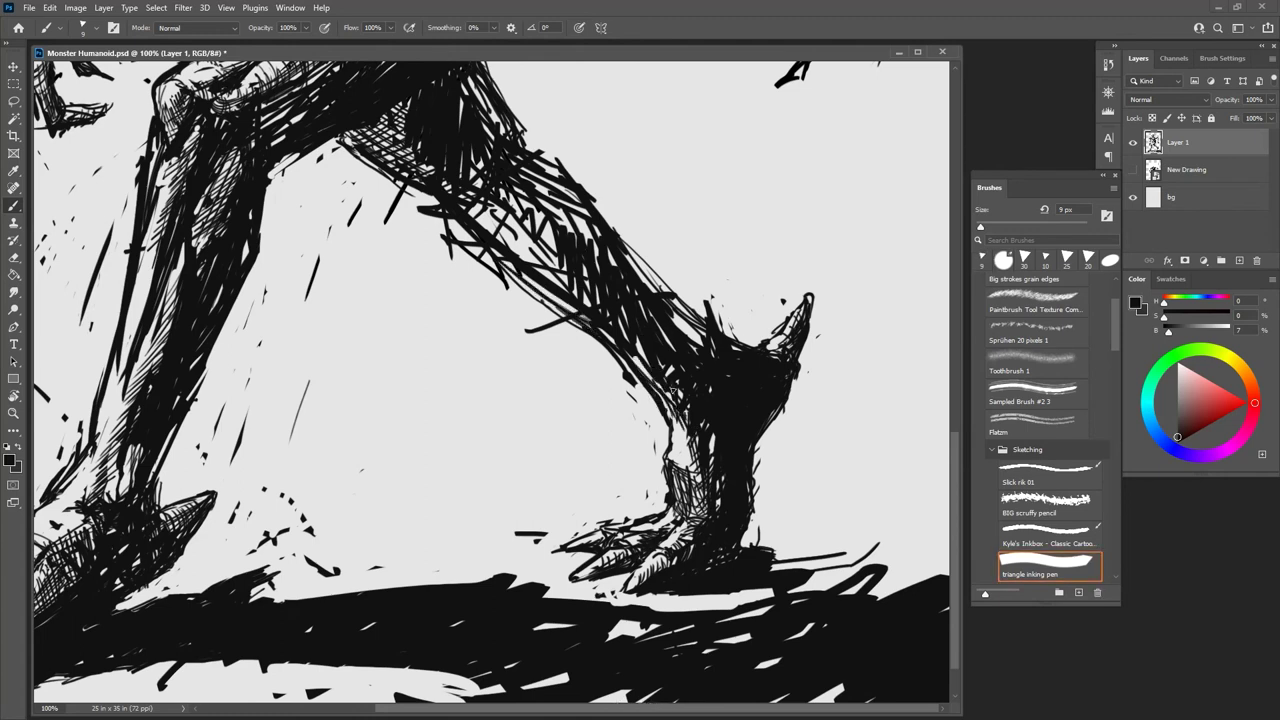
pyautogui.press('e')
pyautogui.moveTo(654, 390)
pyautogui.mouseDown()
pyautogui.moveTo(682, 419)
pyautogui.moveTo(664, 410)
pyautogui.mouseUp()
pyautogui.press('b')
pyautogui.moveTo(642, 372); pyautogui.dragTo(676, 420)
pyautogui.moveTo(654, 386); pyautogui.dragTo(688, 422)
pyautogui.moveTo(681, 418); pyautogui.dragTo(691, 447)
# Step: Extend the ground shadow behind the far foot with a thin ink stroke toward the canvas edge
pyautogui.hotkey('ctrl', '-')
pyautogui.hotkey('ctrl', '-')
pyautogui.hotkey('ctrl', '-')
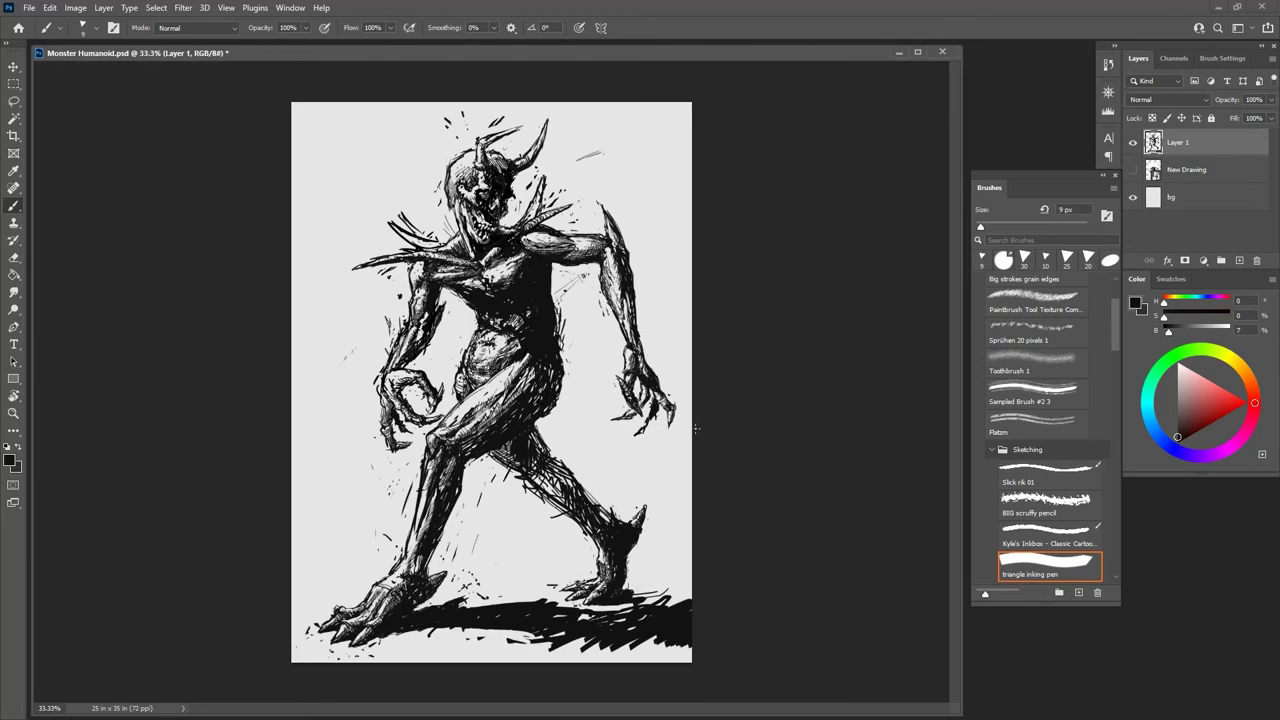
pyautogui.moveTo(632, 592)
pyautogui.mouseDown()
pyautogui.moveTo(690, 582)
pyautogui.moveTo(660, 593)
pyautogui.moveTo(680, 589)
pyautogui.mouseUp()
pyautogui.press('e')
pyautogui.press('b')
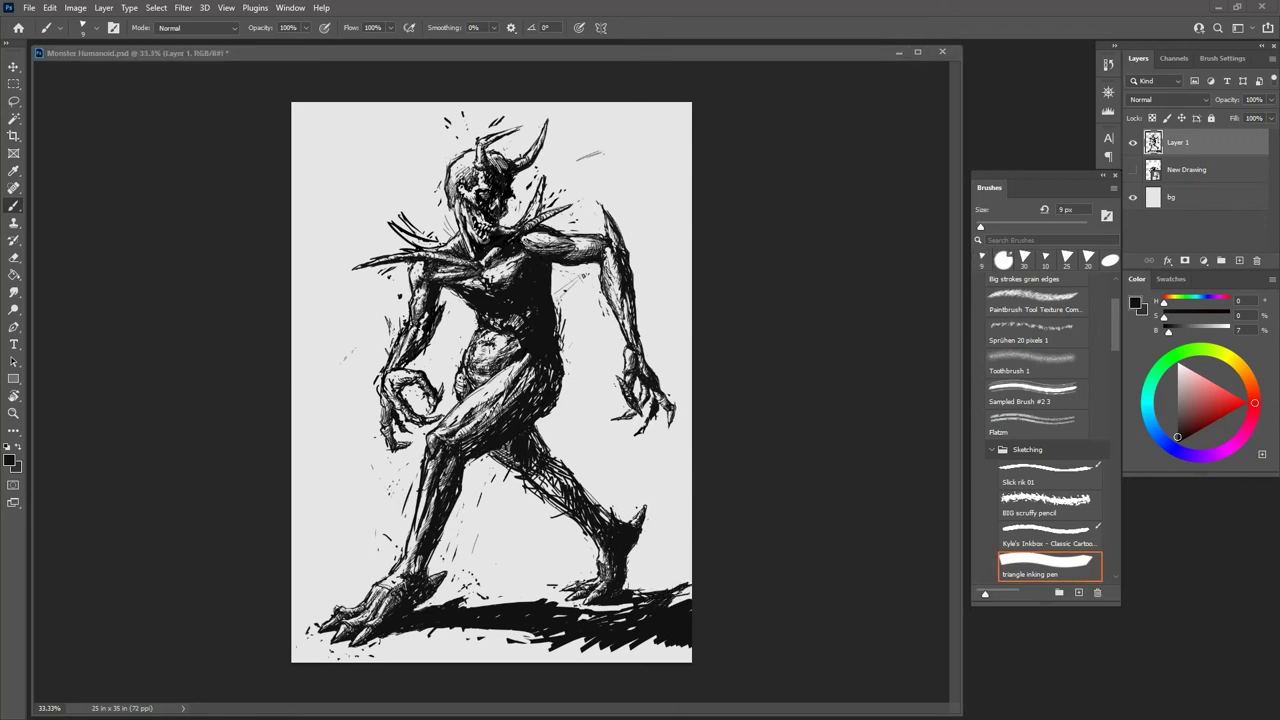
# Step: Enlarge the brush to 20 px and fill the far leg's thigh and calf with solid black
pyautogui.press(']')
pyautogui.press(']')
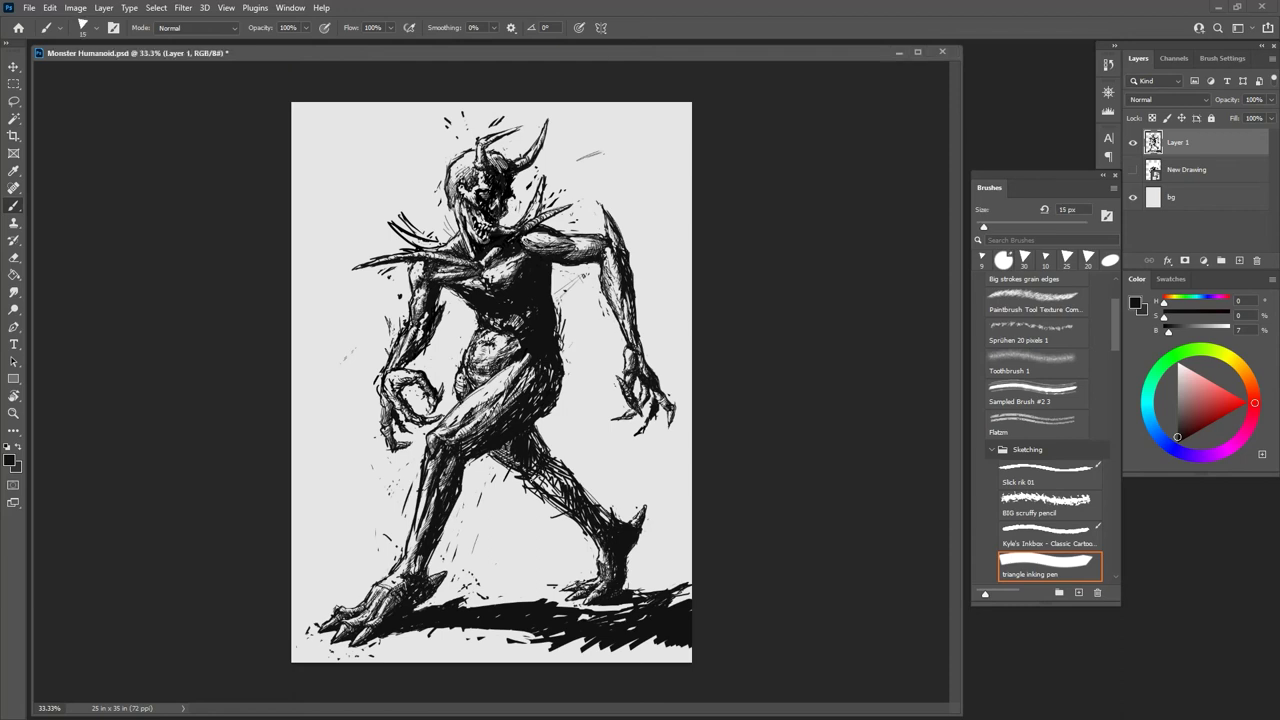
pyautogui.moveTo(568, 498); pyautogui.dragTo(612, 523)
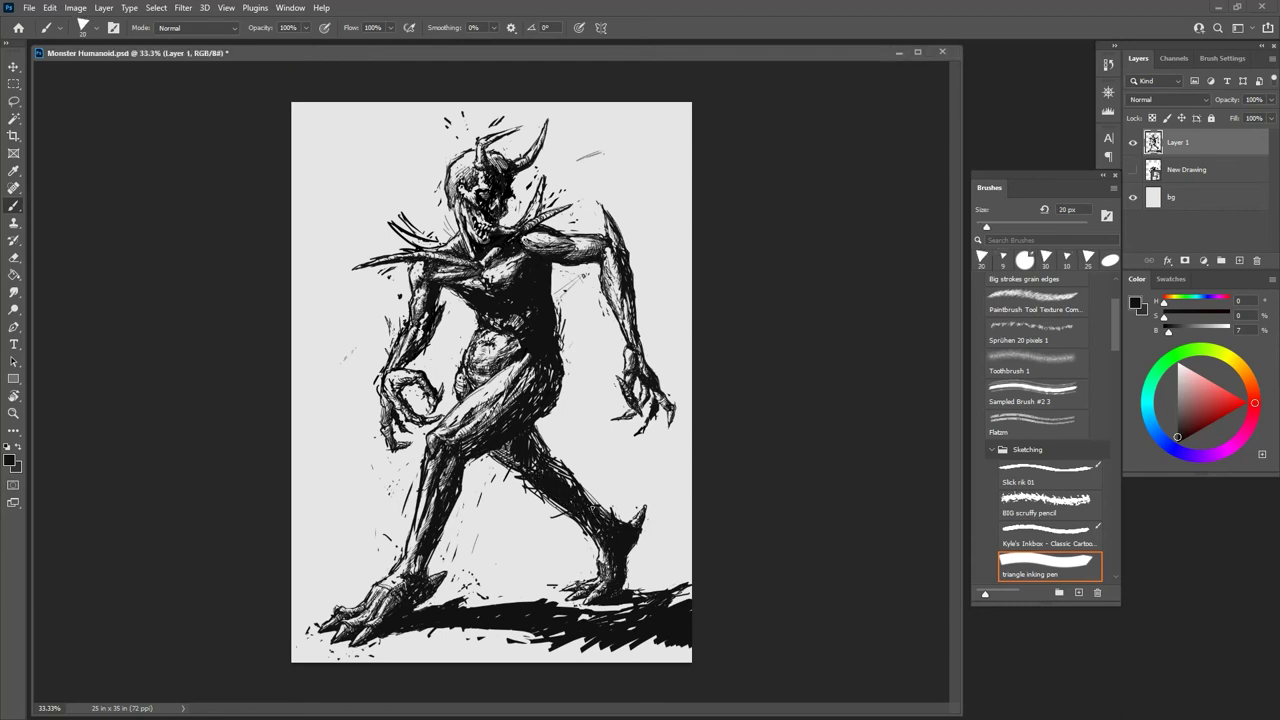
pyautogui.moveTo(560, 474); pyautogui.dragTo(613, 522)
pyautogui.moveTo(530, 433); pyautogui.dragTo(553, 457)
pyautogui.moveTo(535, 437); pyautogui.dragTo(559, 461)
pyautogui.press('e')
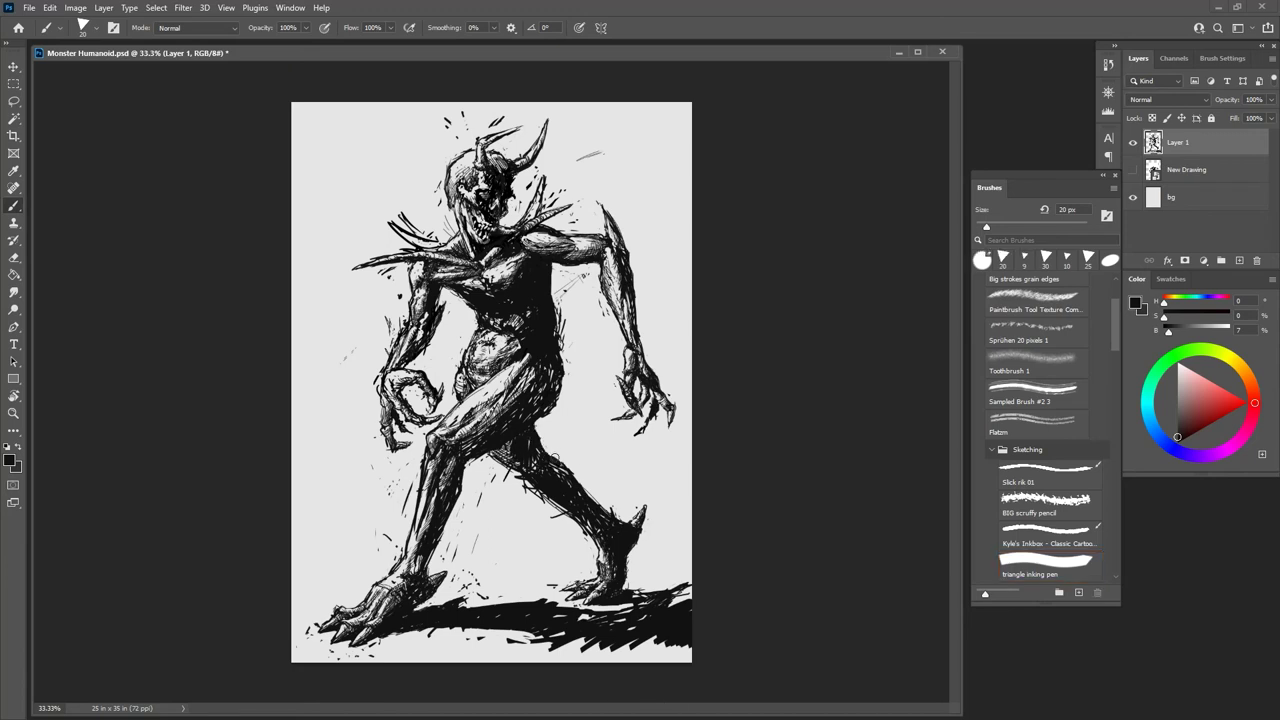
pyautogui.press('b')
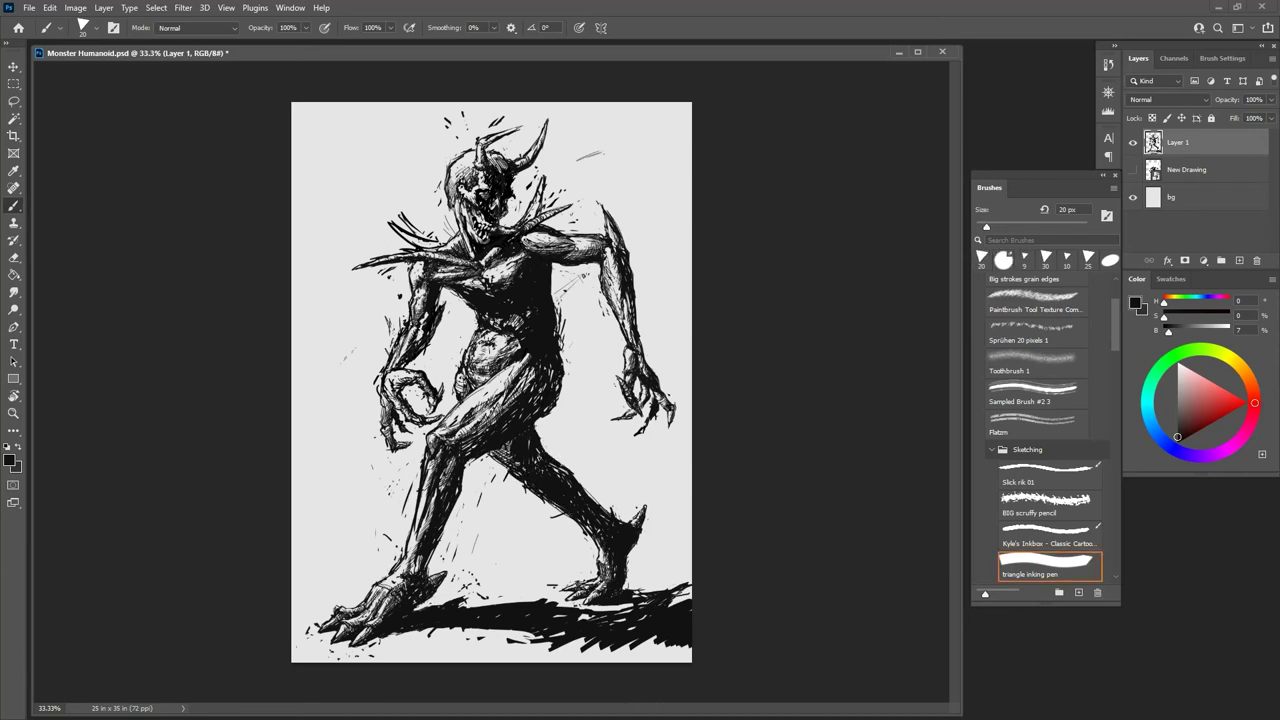
# Step: Refine the far thigh's silhouette and interior by alternating small eraser and ink touches
pyautogui.press('e')
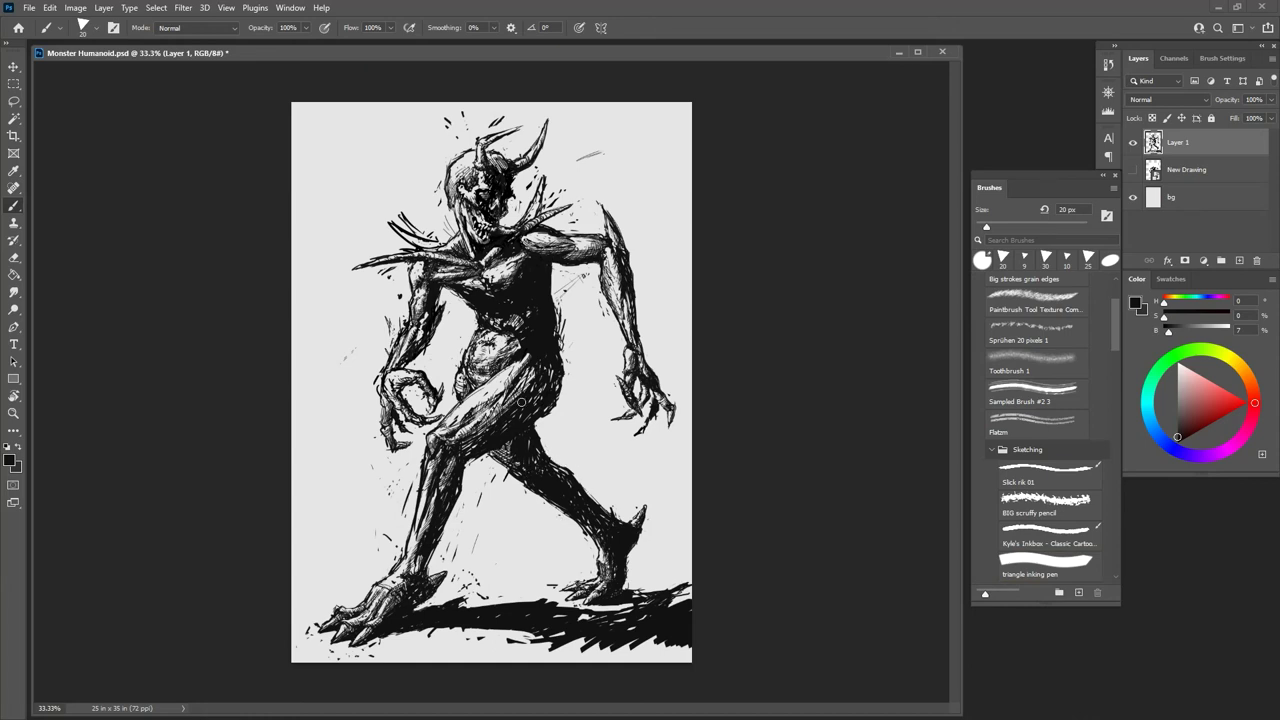
pyautogui.press('b')
pyautogui.press('e')
pyautogui.press('b')
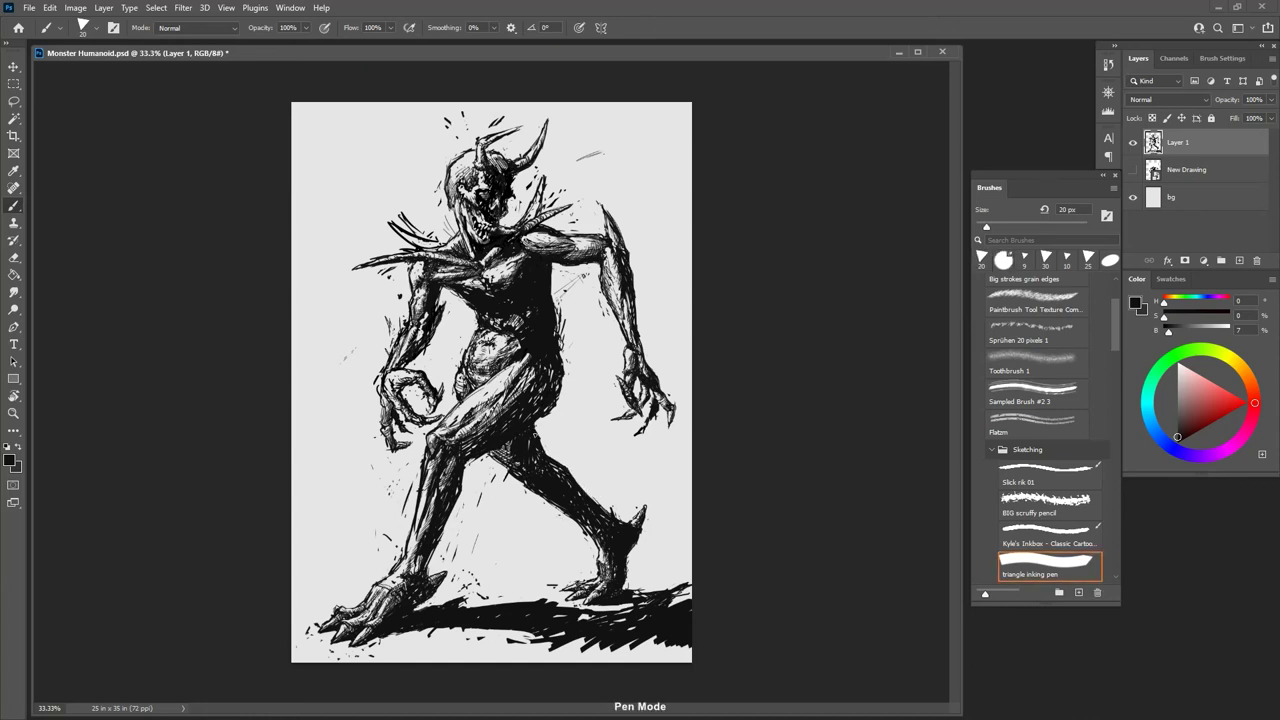
pyautogui.press('e')
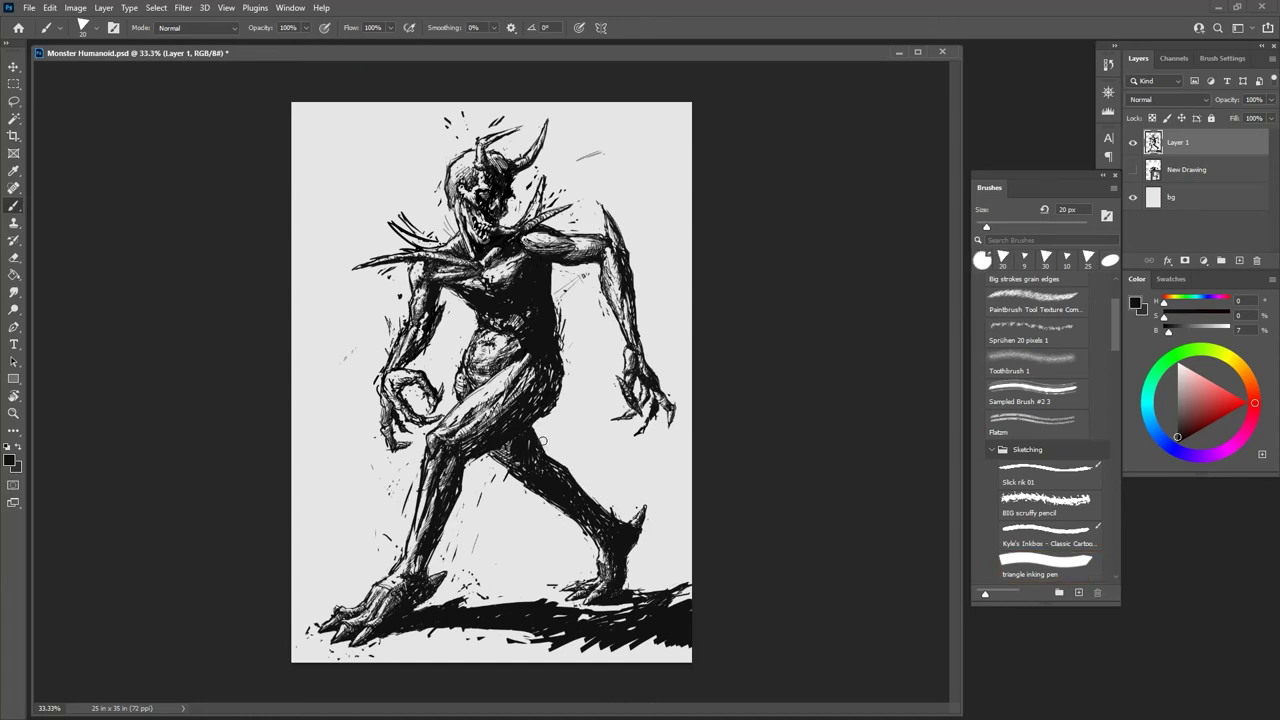
pyautogui.press('b')
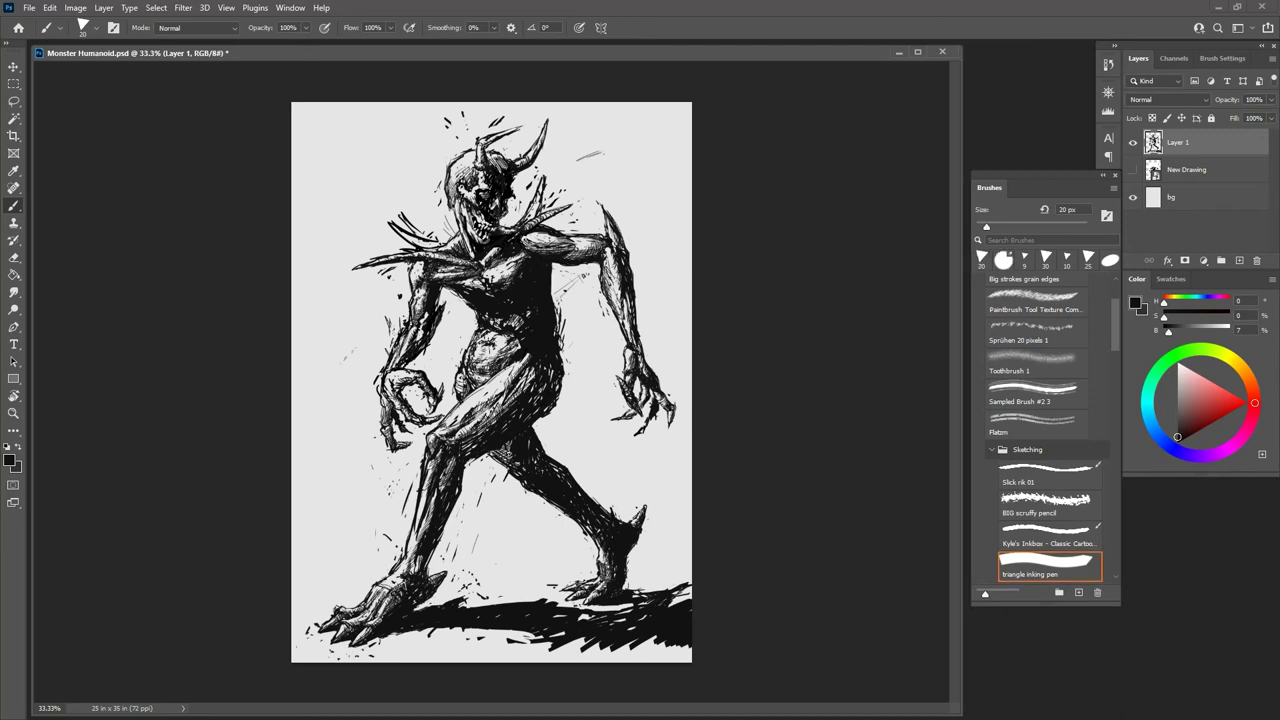
pyautogui.press('e')
pyautogui.press('b')
# Step: Fill the gaps in the ground shadow behind the far foot with a 25 px brush
pyautogui.press(']')
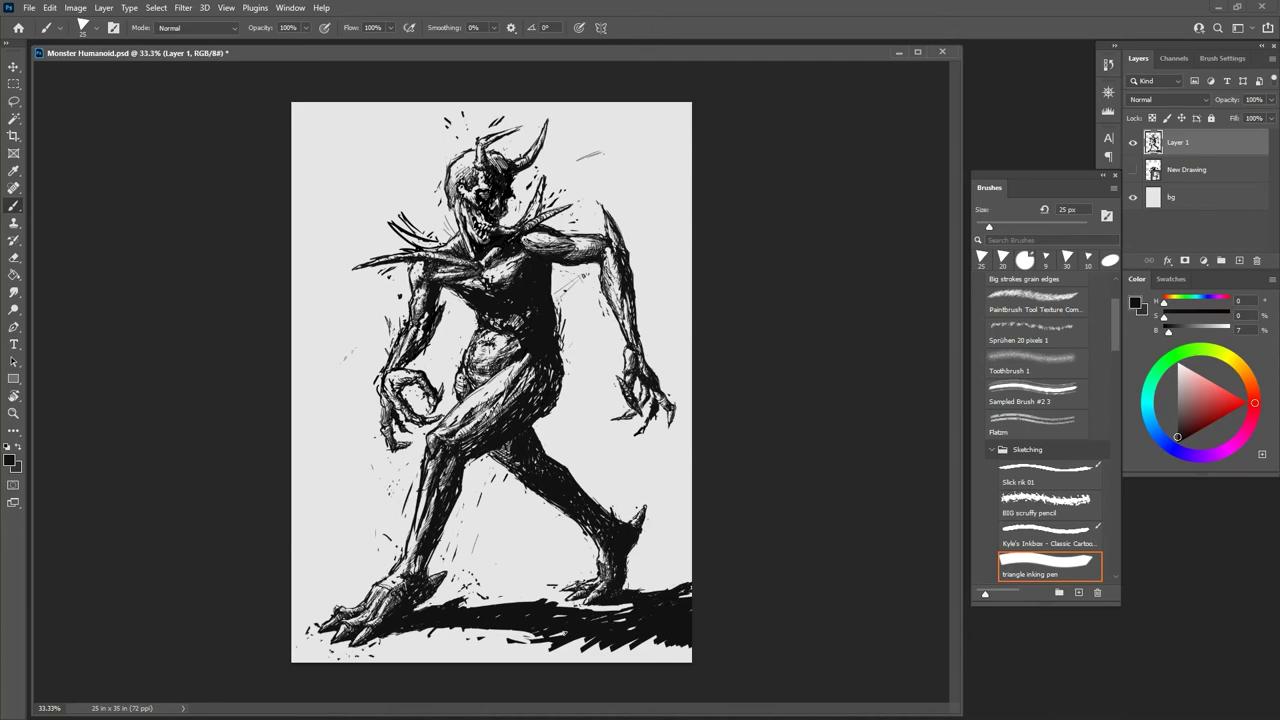
pyautogui.moveTo(584, 647); pyautogui.dragTo(645, 648)
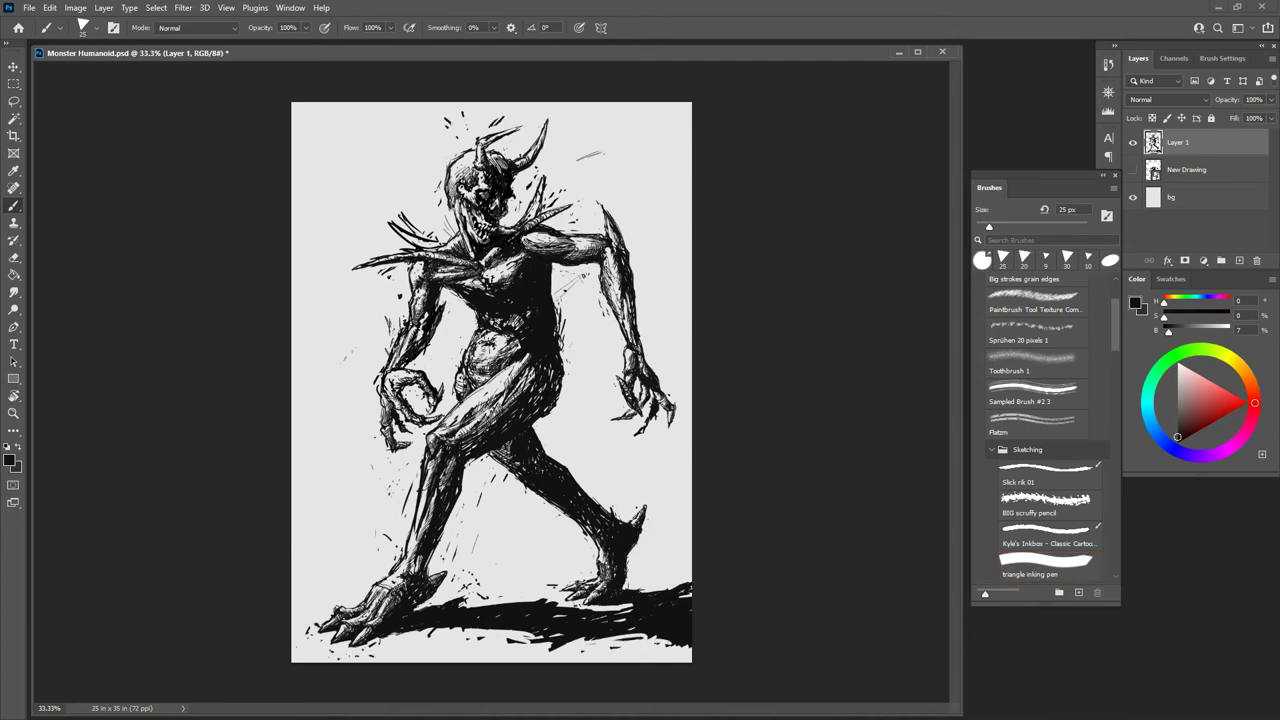
# Step: Hatch the upright shoulder spike beside the demon's neck with the triangle inking pen at 10 px
pyautogui.hotkey('ctrl', '+')
pyautogui.hotkey('ctrl', '+')
pyautogui.moveTo(594, 154); pyautogui.dragTo(592, 400)
pyautogui.click(1050, 566)
pyautogui.moveTo(588, 256); pyautogui.dragTo(580, 278)
pyautogui.moveTo(586, 264); pyautogui.dragTo(576, 284)
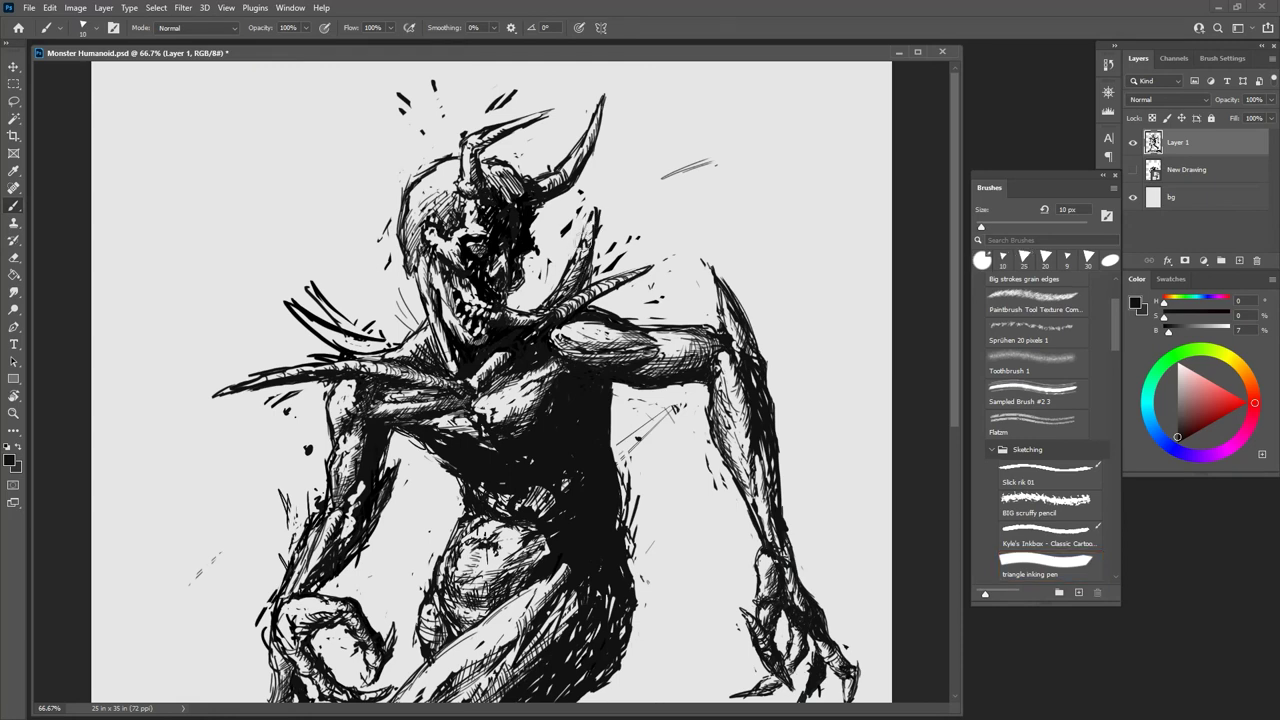
pyautogui.moveTo(590, 243); pyautogui.dragTo(578, 271)
pyautogui.press('e')
pyautogui.press('b')
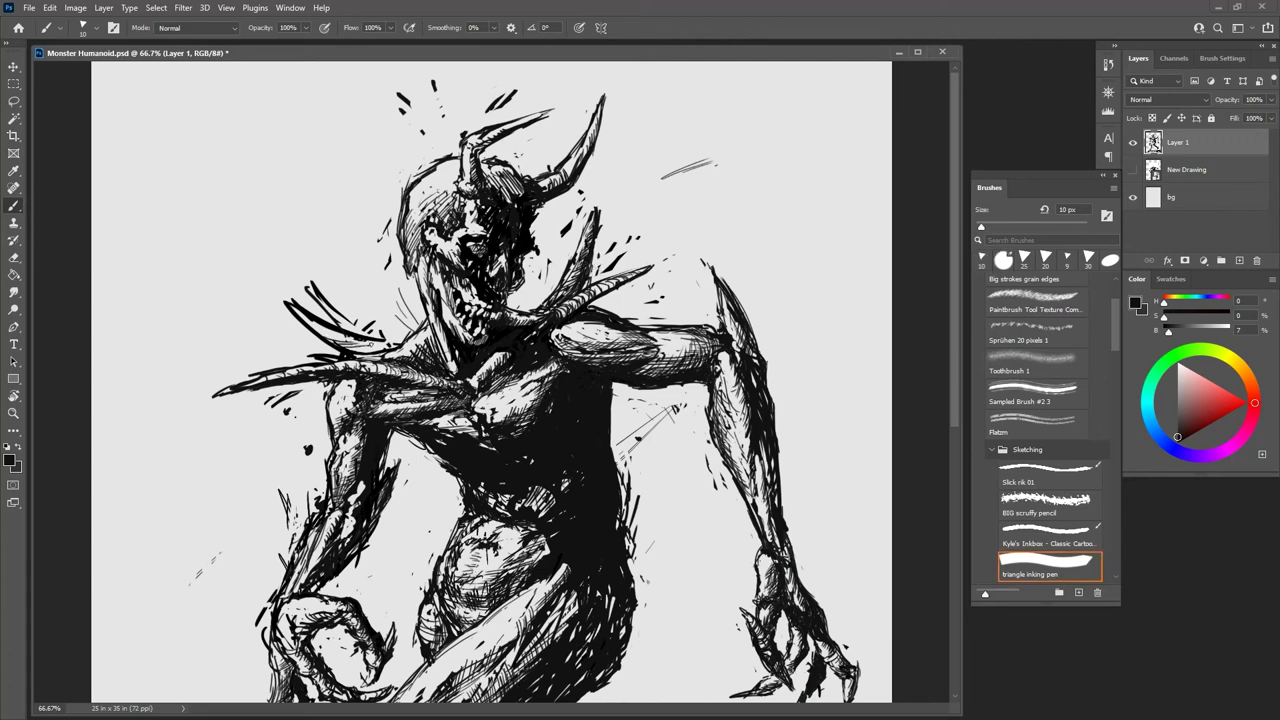
# Step: Turn the rough lines above the long shoulder spike into a curved horn with an erased light area and ink hatching
pyautogui.moveTo(350, 345); pyautogui.dragTo(372, 351)
pyautogui.press('e')
pyautogui.moveTo(302, 311)
pyautogui.mouseDown()
pyautogui.moveTo(344, 341)
pyautogui.moveTo(386, 337)
pyautogui.mouseUp()
pyautogui.press('b')
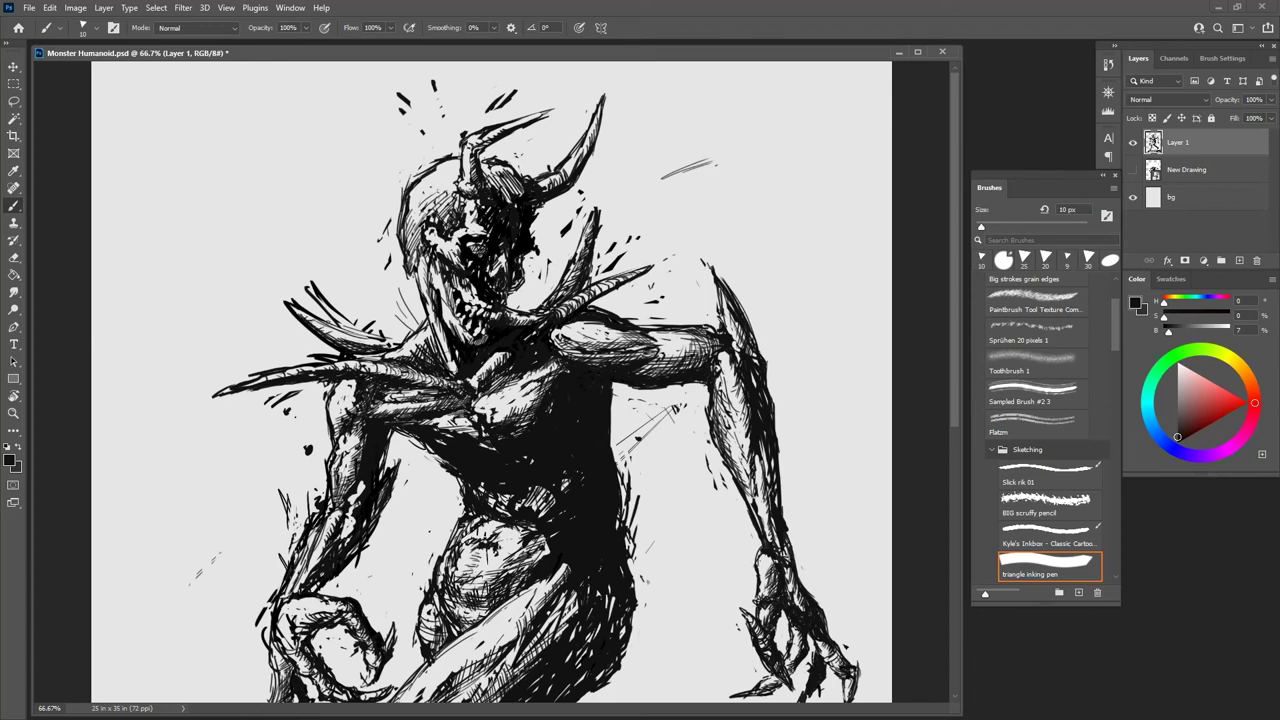
pyautogui.moveTo(309, 321); pyautogui.dragTo(331, 333)
pyautogui.moveTo(315, 329); pyautogui.dragTo(337, 343)
pyautogui.moveTo(363, 338)
pyautogui.mouseDown()
pyautogui.moveTo(354, 349)
pyautogui.moveTo(385, 356)
pyautogui.mouseUp()
pyautogui.moveTo(337, 391); pyautogui.dragTo(355, 381)
# Step: Examine the whole figure and its ground shadow at several magnifications
pyautogui.moveTo(688, 690); pyautogui.dragTo(717, 451)
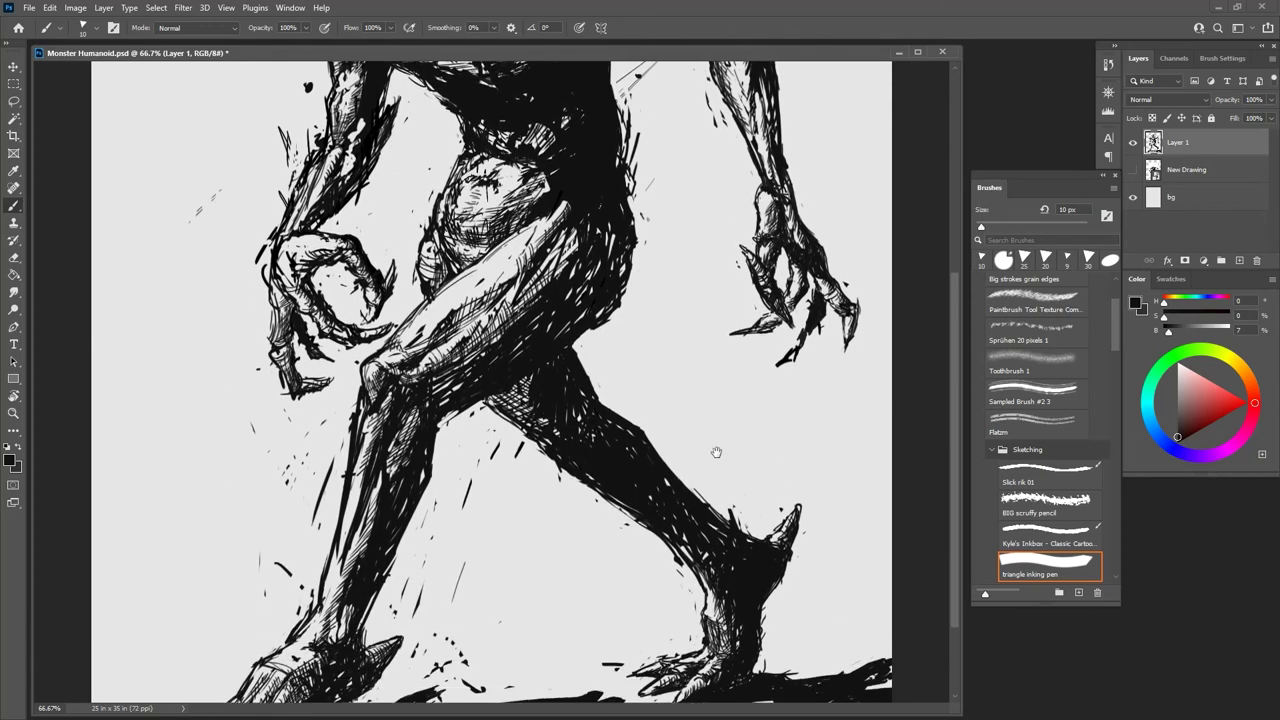
pyautogui.hotkey('ctrl', '-')
pyautogui.hotkey('ctrl', '-')
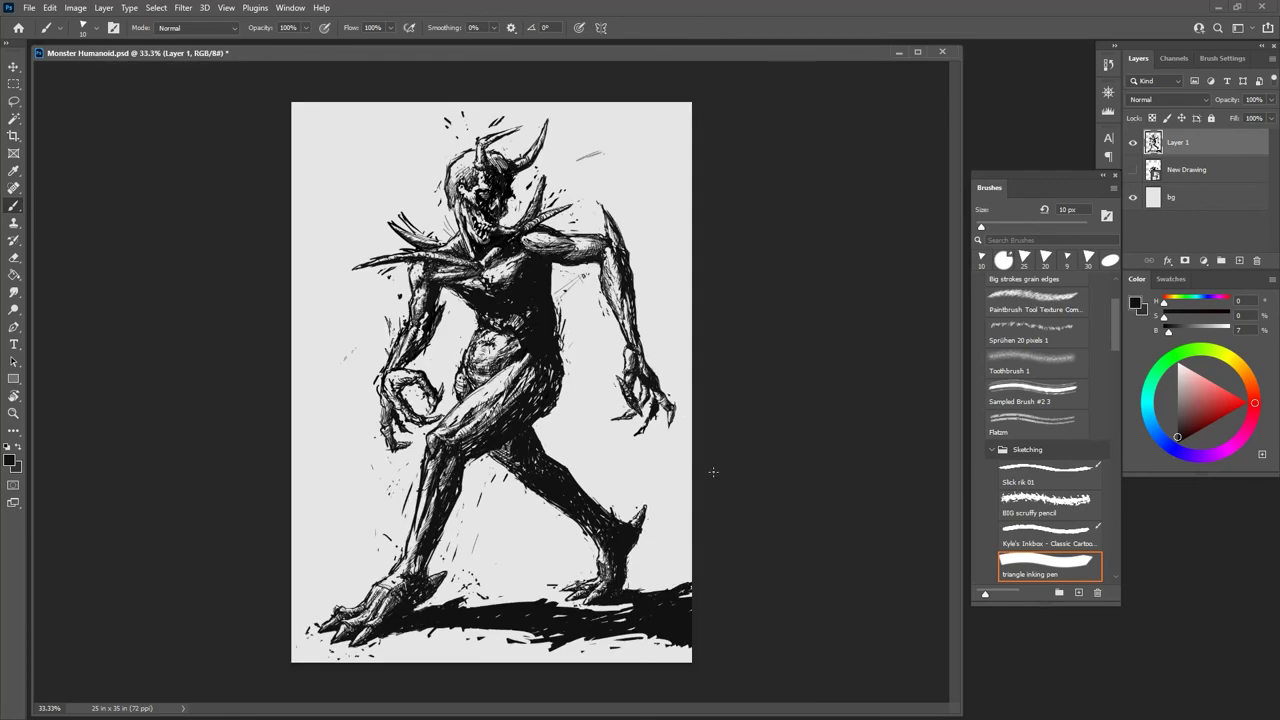
pyautogui.hotkey('ctrl', '+')
pyautogui.scroll(-2, 713, 471)
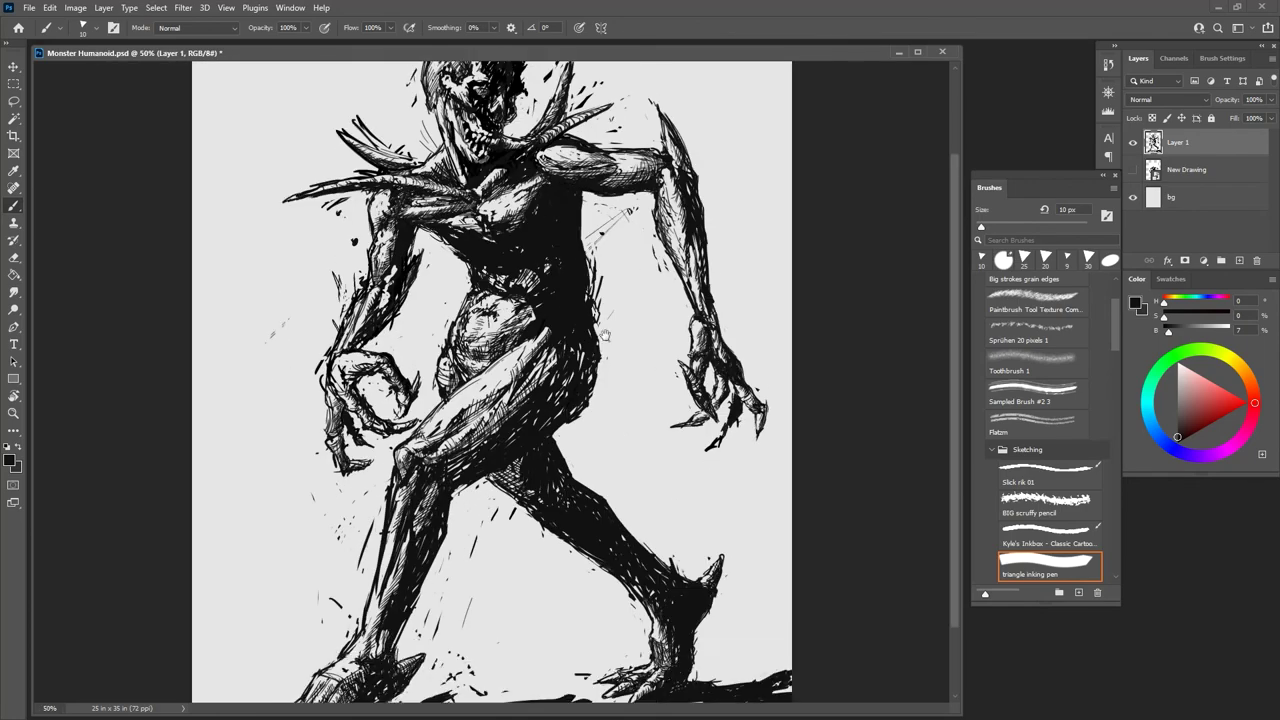
pyautogui.hotkey('ctrl', '-')
pyautogui.hotkey('ctrl', '0')
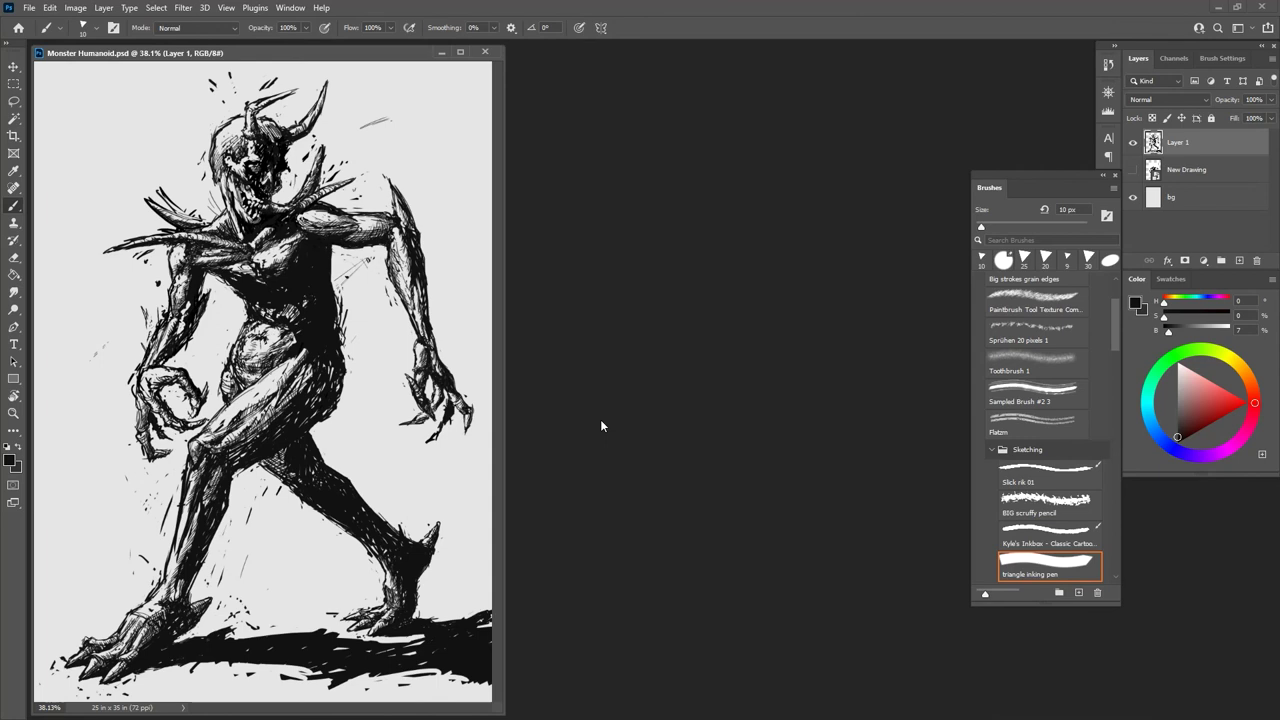
pyautogui.hotkey('ctrl', '-')
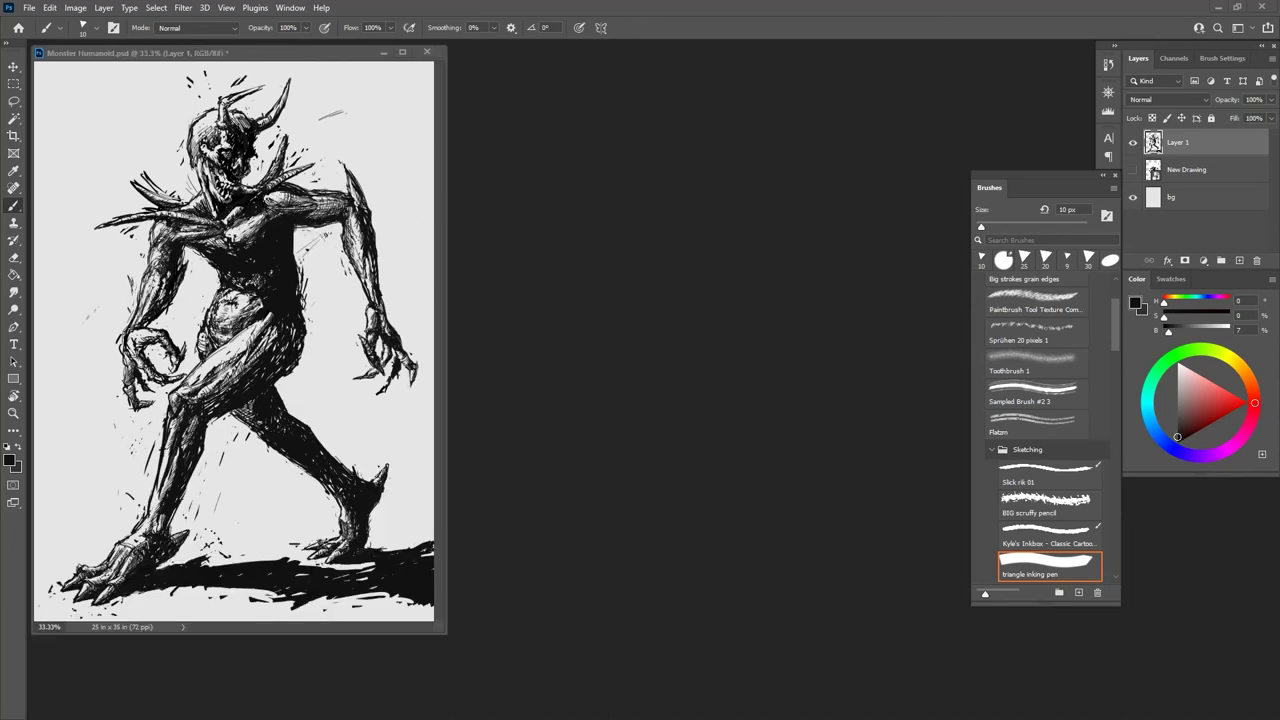
# Step: Enlarge the document window and sketch loose oval limb forms on a new layer in the empty space beside the demon's shoulder spikes
pyautogui.moveTo(450, 634); pyautogui.dragTo(953, 710)
pyautogui.click(1239, 260)
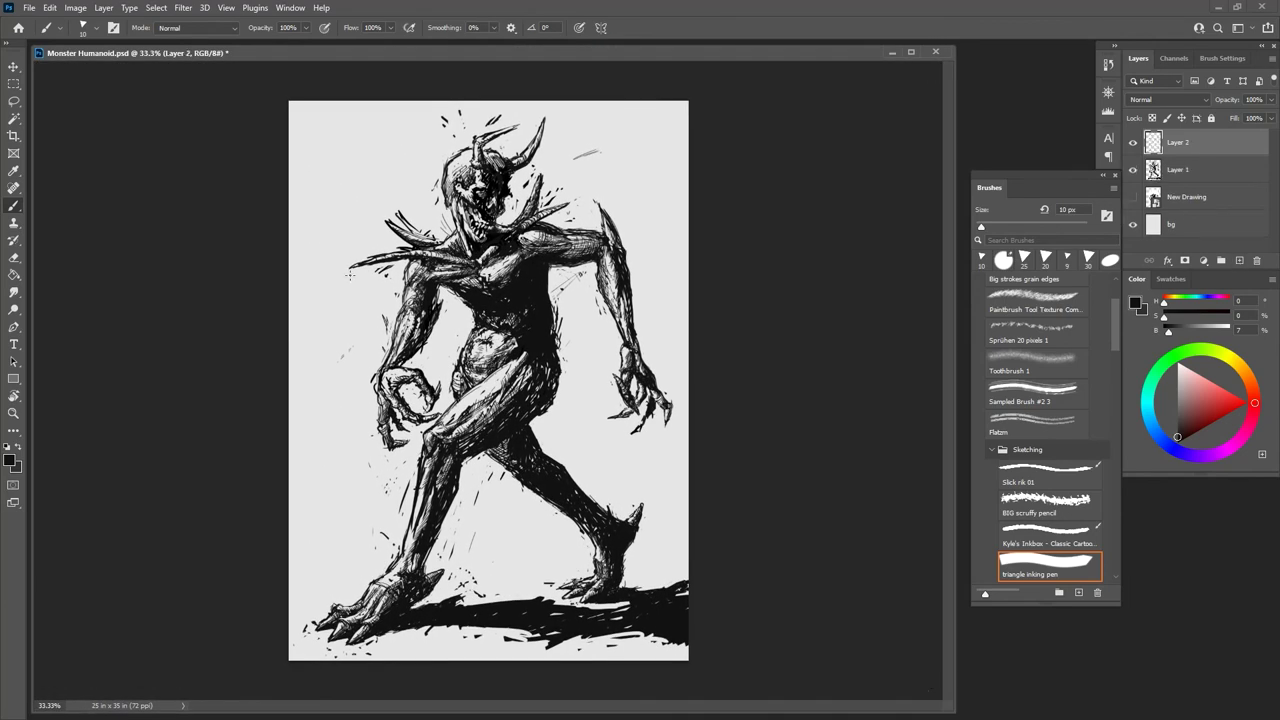
pyautogui.moveTo(354, 195)
pyautogui.mouseDown()
pyautogui.moveTo(333, 196)
pyautogui.moveTo(353, 222)
pyautogui.moveTo(366, 198)
pyautogui.moveTo(324, 249)
pyautogui.mouseUp()
pyautogui.moveTo(356, 203)
pyautogui.mouseDown()
pyautogui.moveTo(329, 231)
pyautogui.moveTo(346, 243)
pyautogui.mouseUp()
pyautogui.moveTo(344, 246)
pyautogui.mouseDown()
pyautogui.moveTo(308, 288)
pyautogui.moveTo(307, 327)
pyautogui.mouseUp()
pyautogui.moveTo(341, 241); pyautogui.dragTo(312, 344)
pyautogui.moveTo(346, 242); pyautogui.dragTo(321, 328)
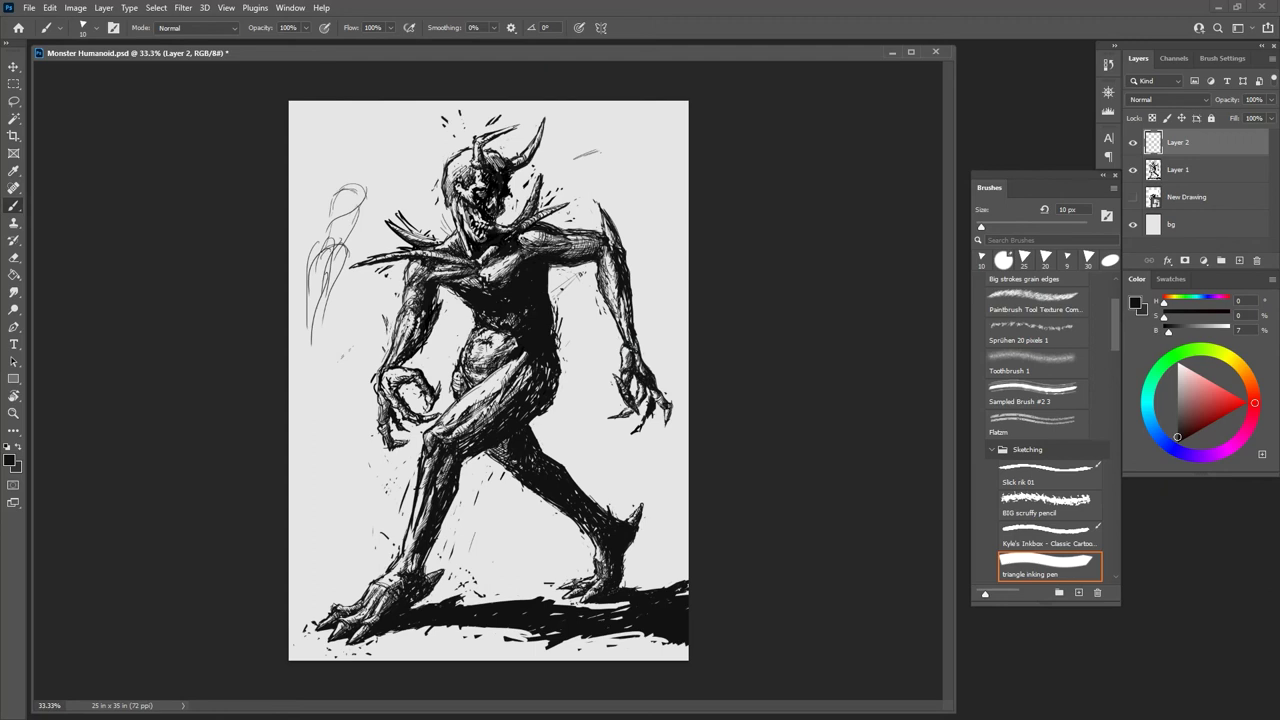
# Step: Make Layer 1 active and hide Layer 2 with the rough side sketch
pyautogui.press('e')
pyautogui.press('b')
pyautogui.click(1190, 170)
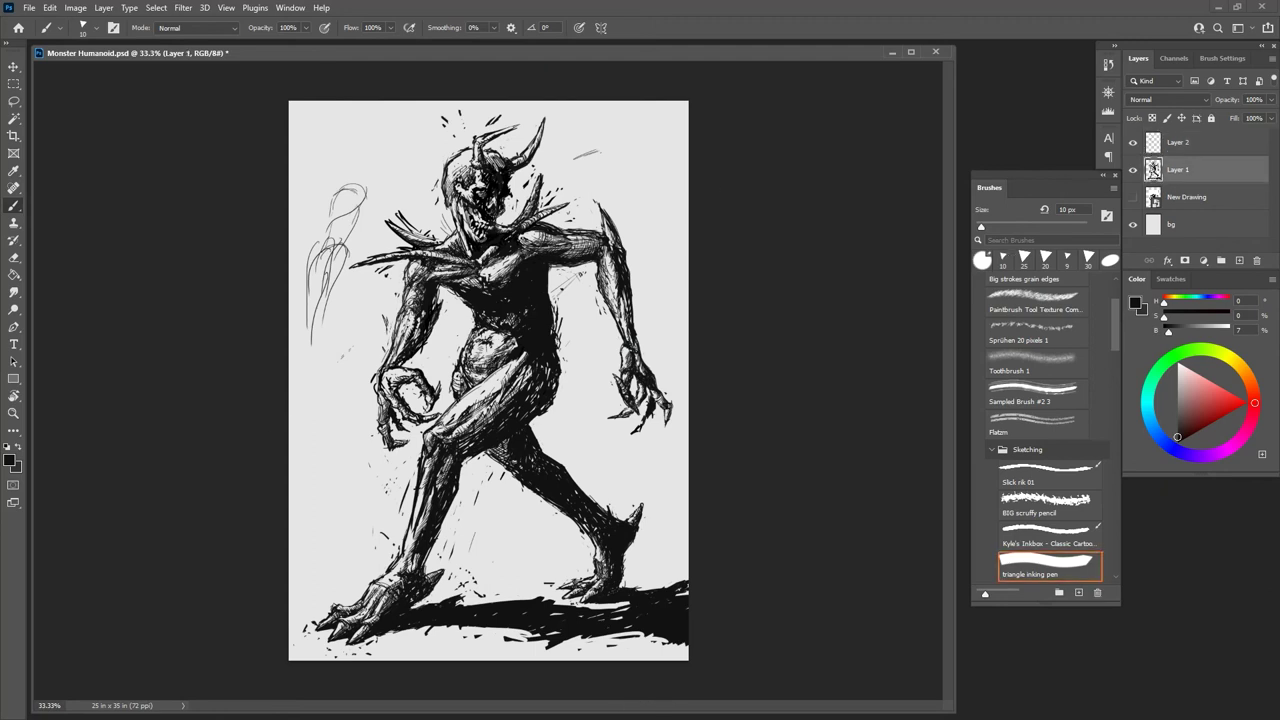
pyautogui.click(1133, 143)
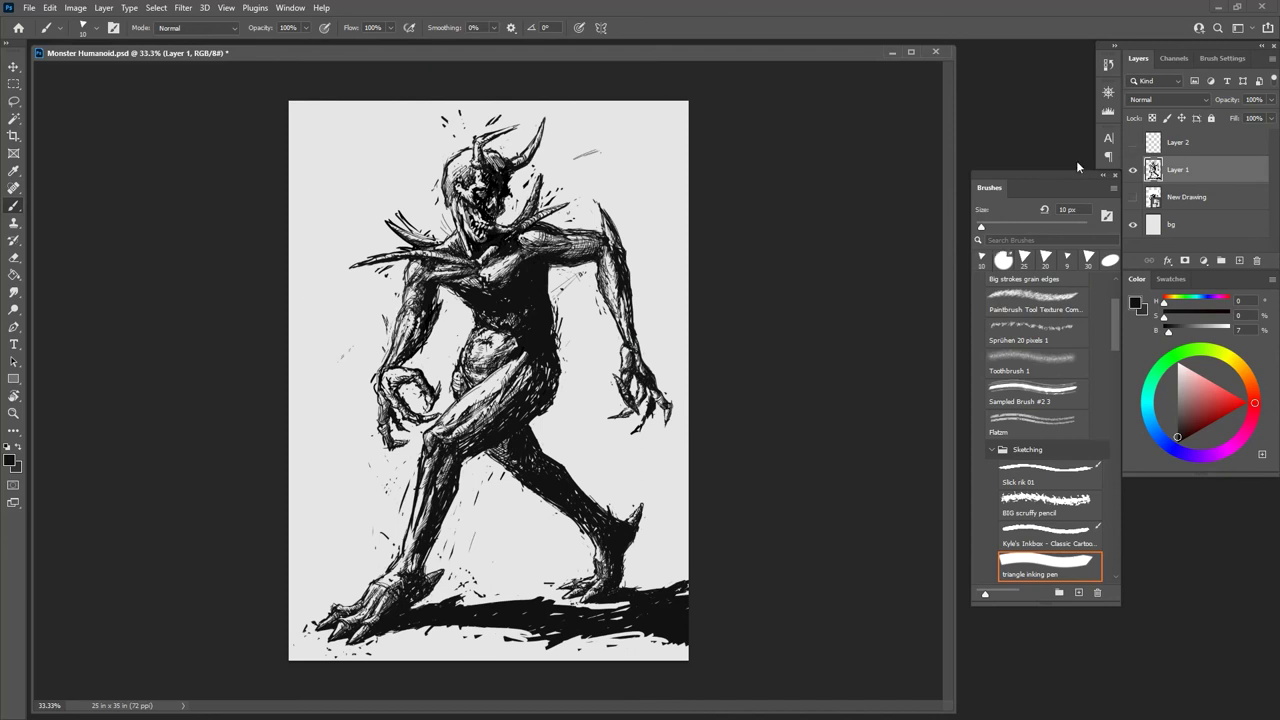
# Step: Show Layer 2 and rework the bent arm's upper part below the shoulder spikes with erased highlights and ink on Layer 1
pyautogui.click(1133, 143)
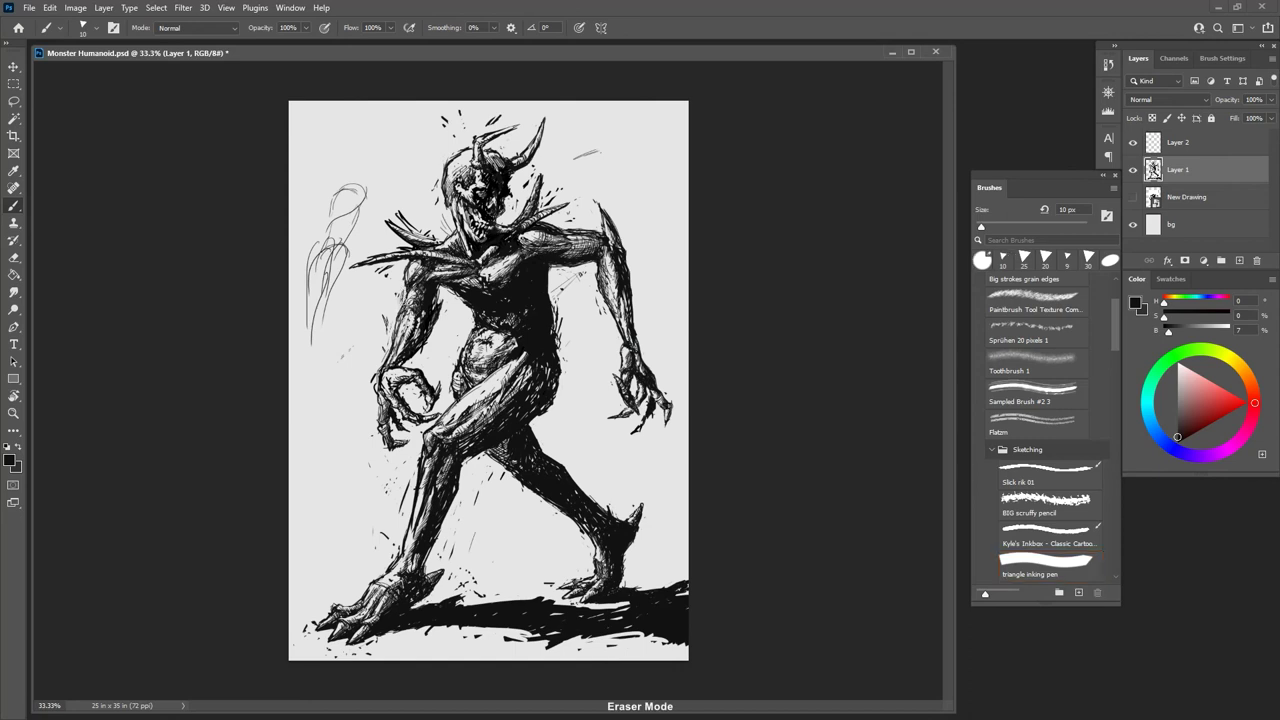
pyautogui.moveTo(408, 289); pyautogui.dragTo(394, 323)
pyautogui.moveTo(413, 260); pyautogui.dragTo(404, 282)
pyautogui.press('b')
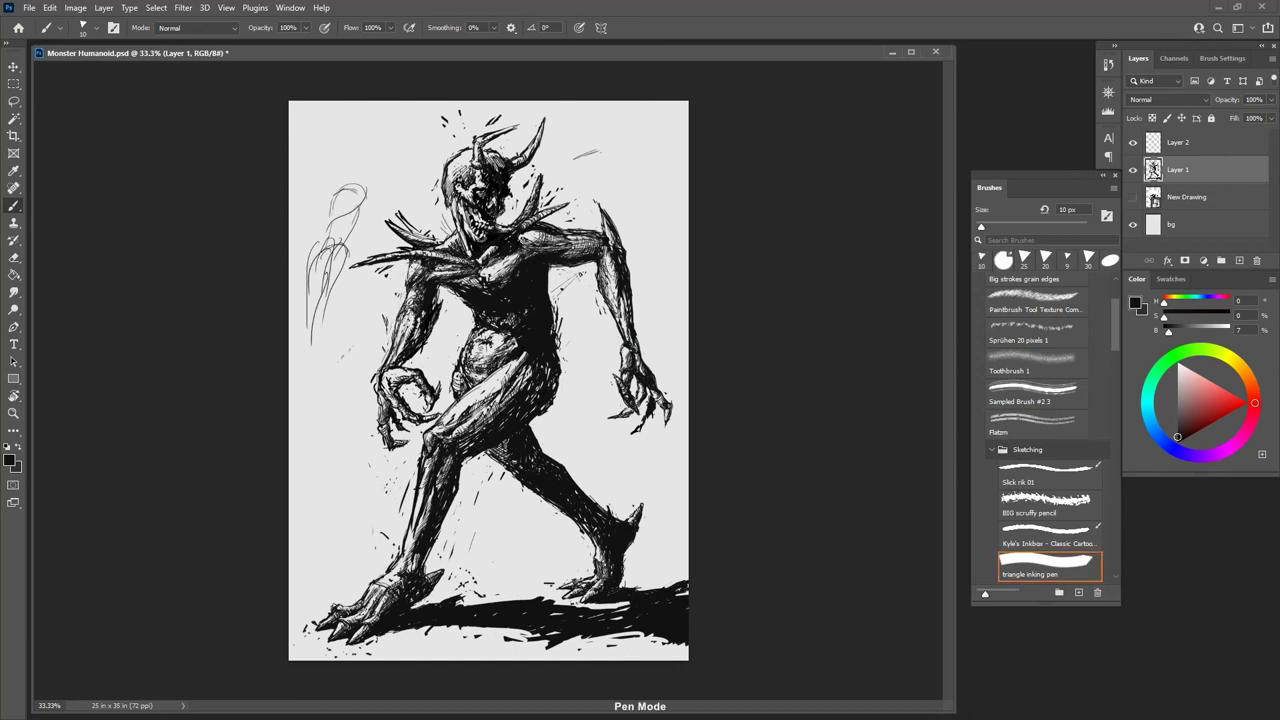
pyautogui.press('e')
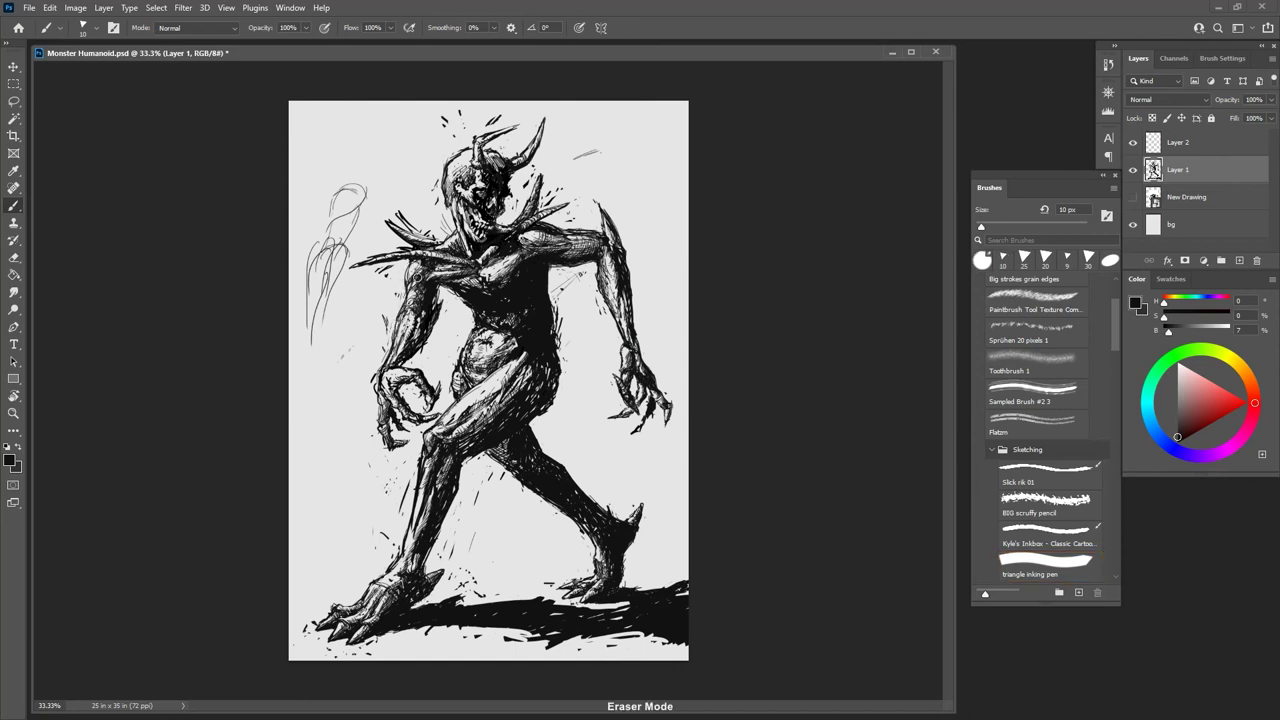
pyautogui.click(1180, 142)
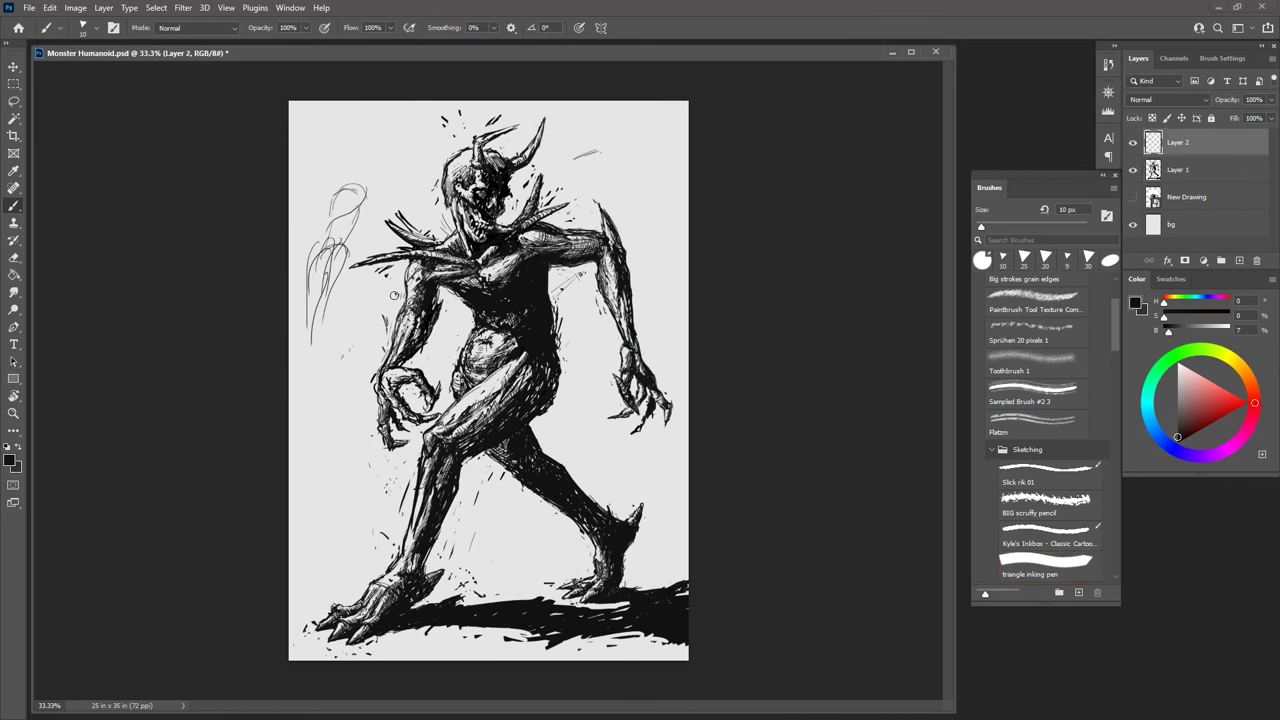
pyautogui.click(1174, 168)
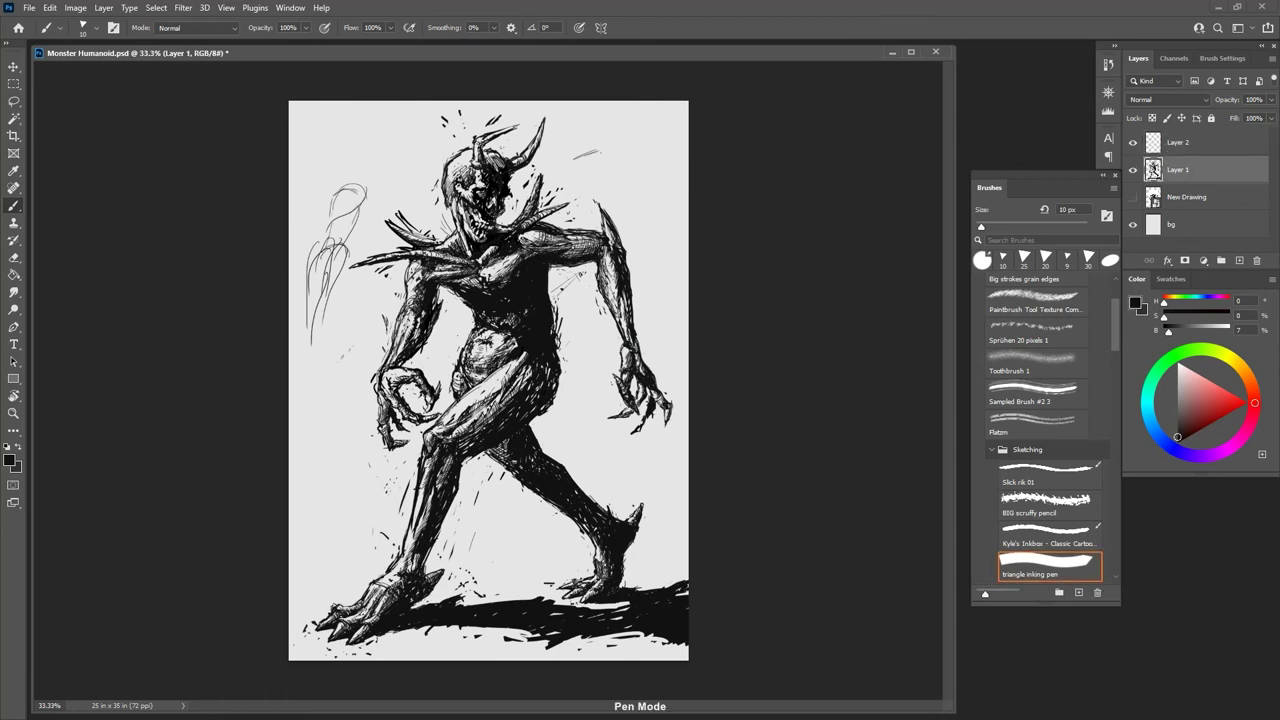
# Step: Alternate erased highlights and ink hatching along the bent arm's forearm and wrist above the curled hand
pyautogui.press('e')
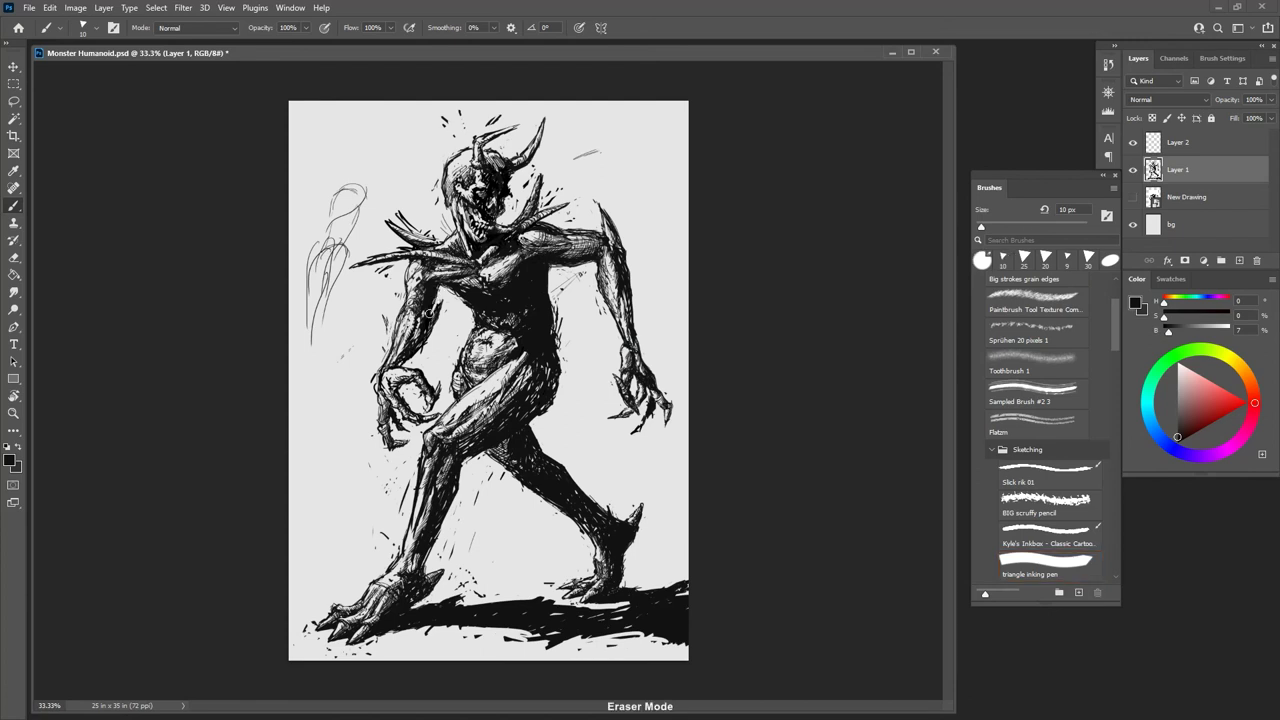
pyautogui.press('b')
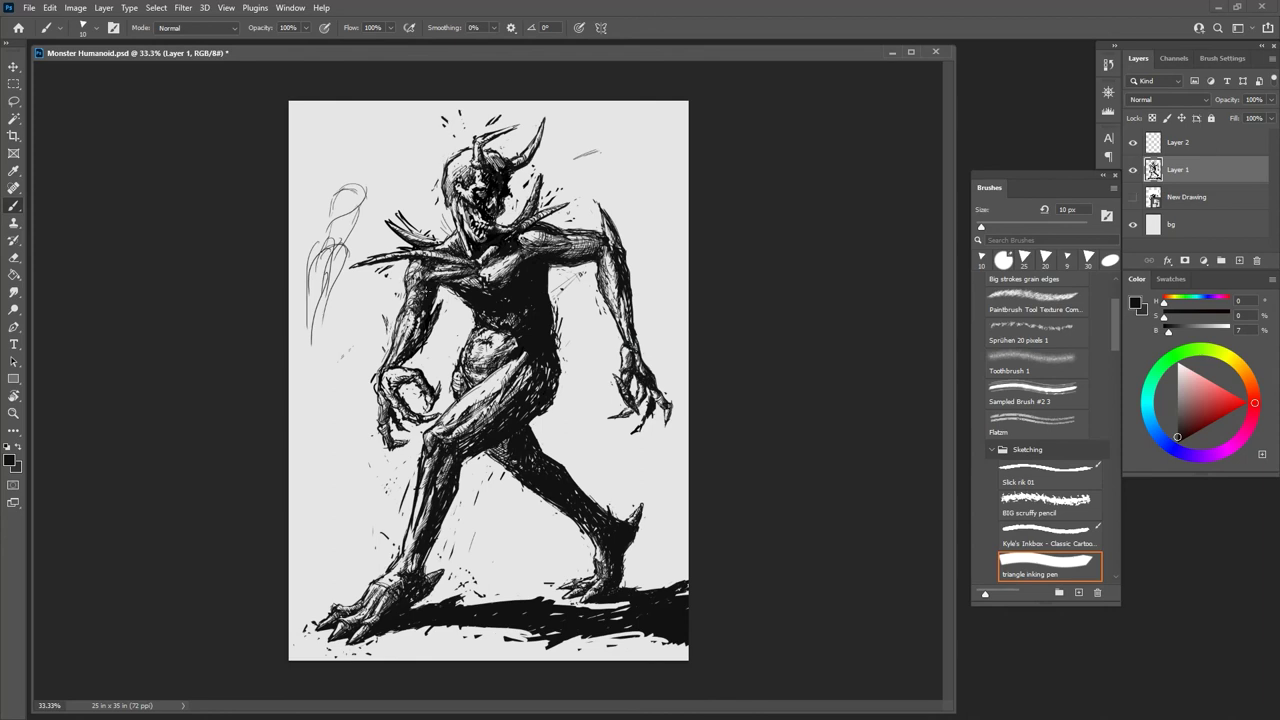
pyautogui.press('e')
pyautogui.press('b')
pyautogui.press('e')
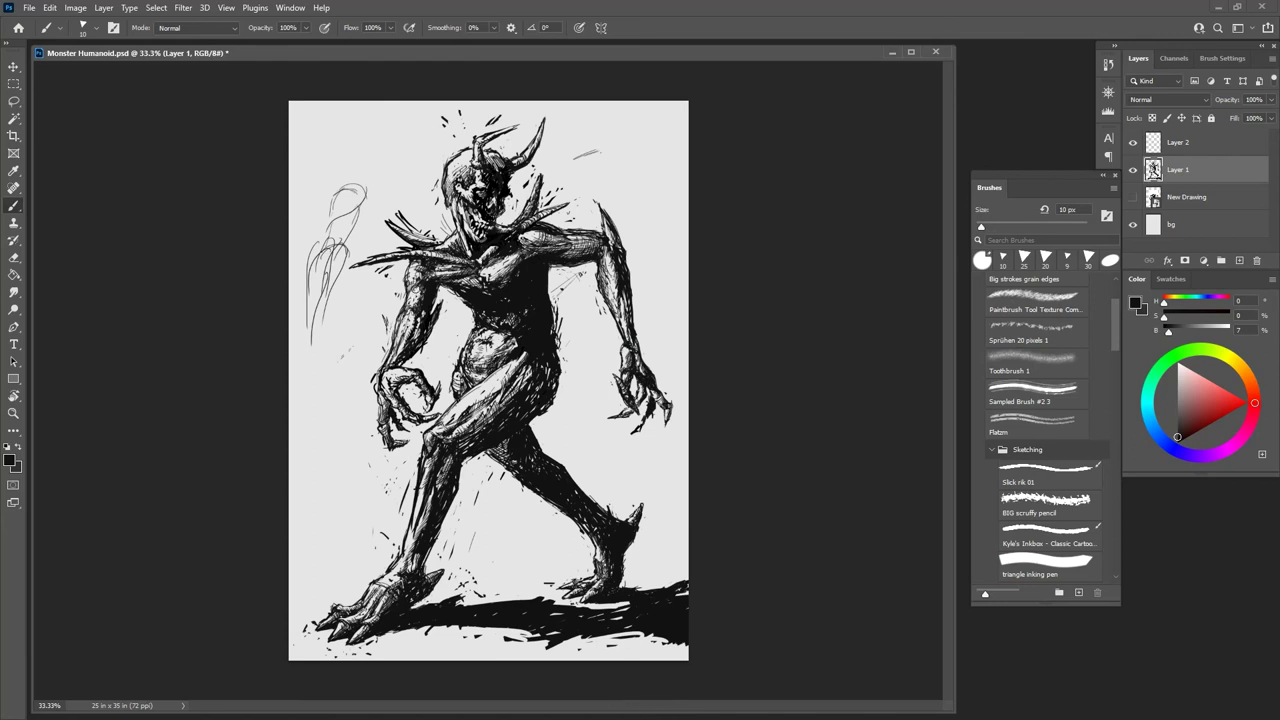
pyautogui.press('b')
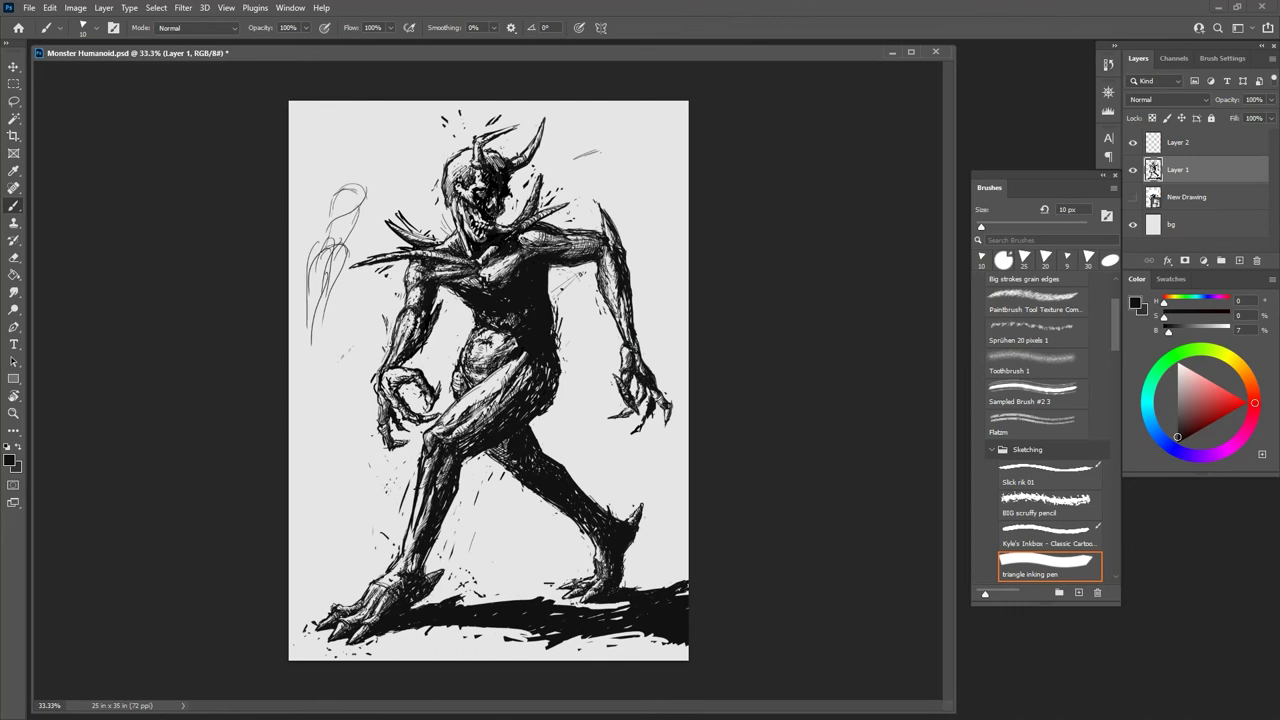
pyautogui.press('e')
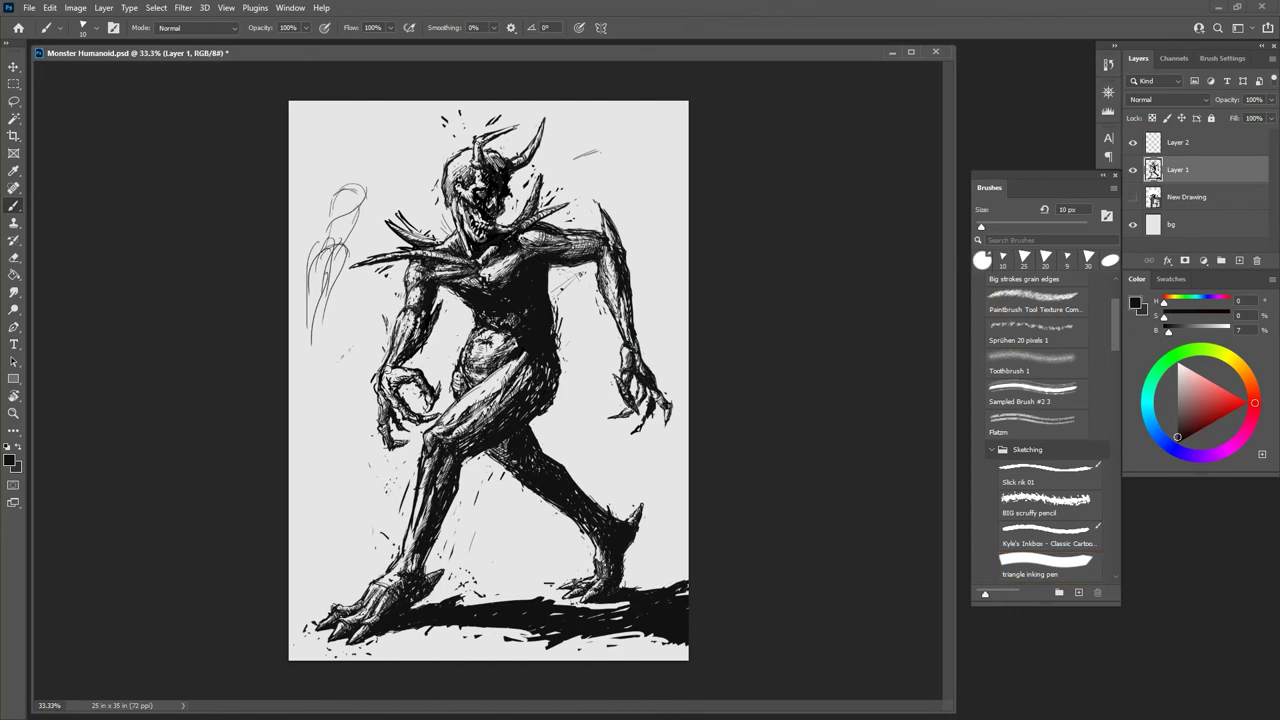
pyautogui.press('b')
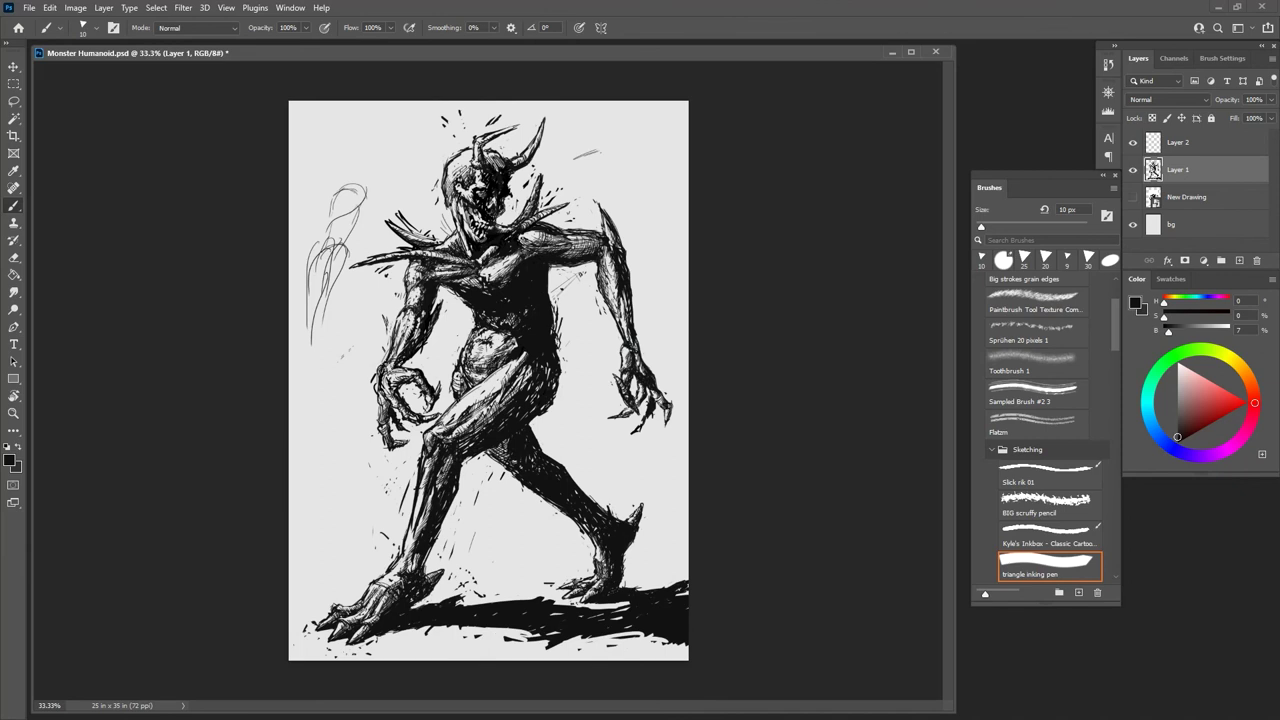
pyautogui.press('e')
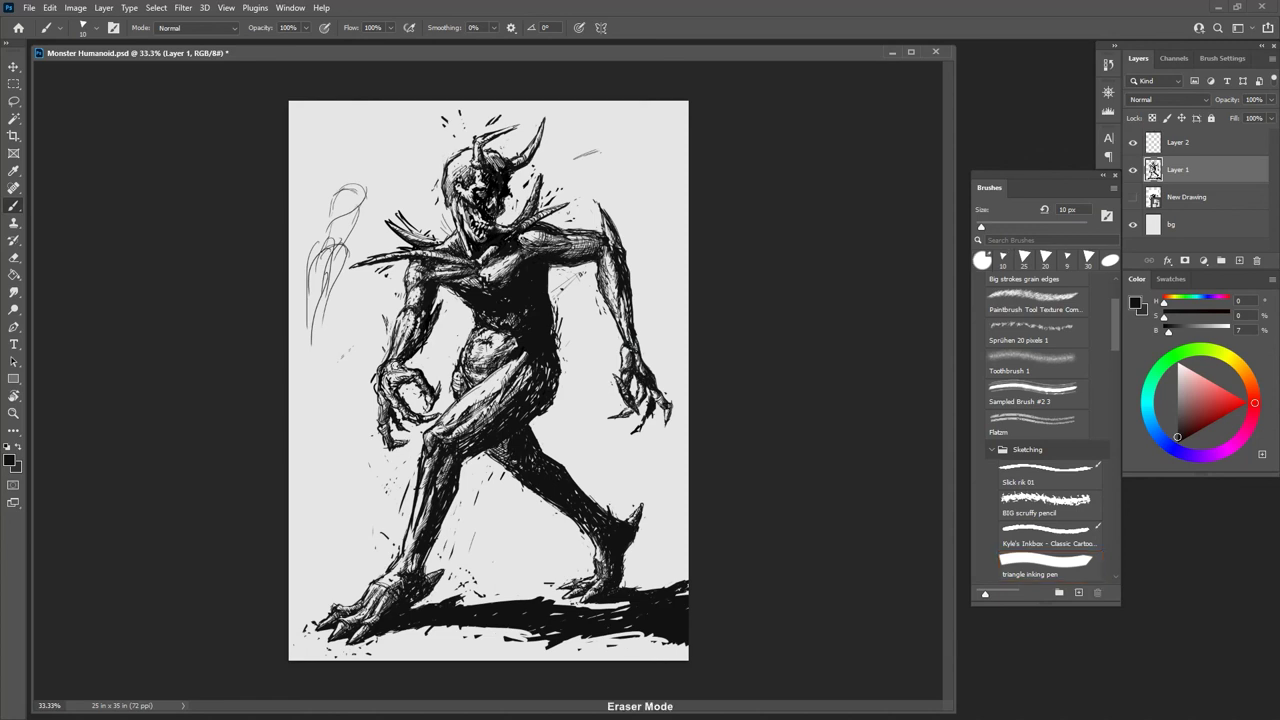
pyautogui.press('b')
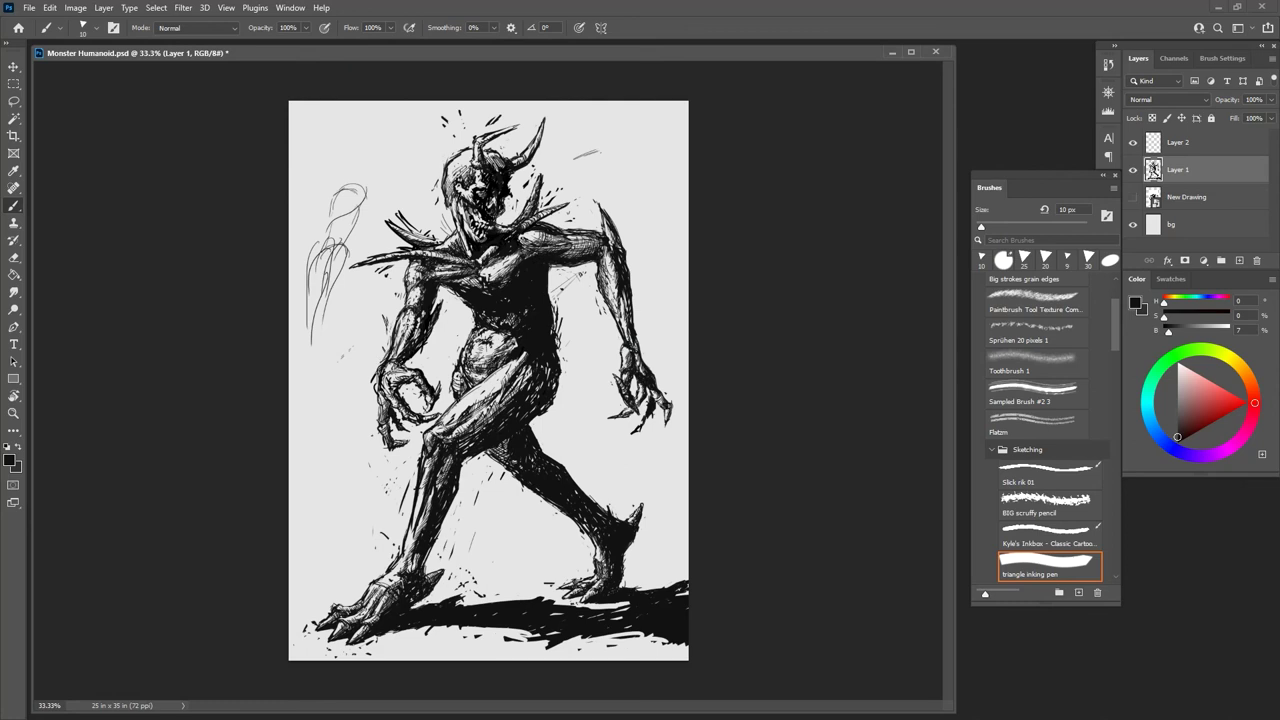
pyautogui.press('b')
pyautogui.press('e')
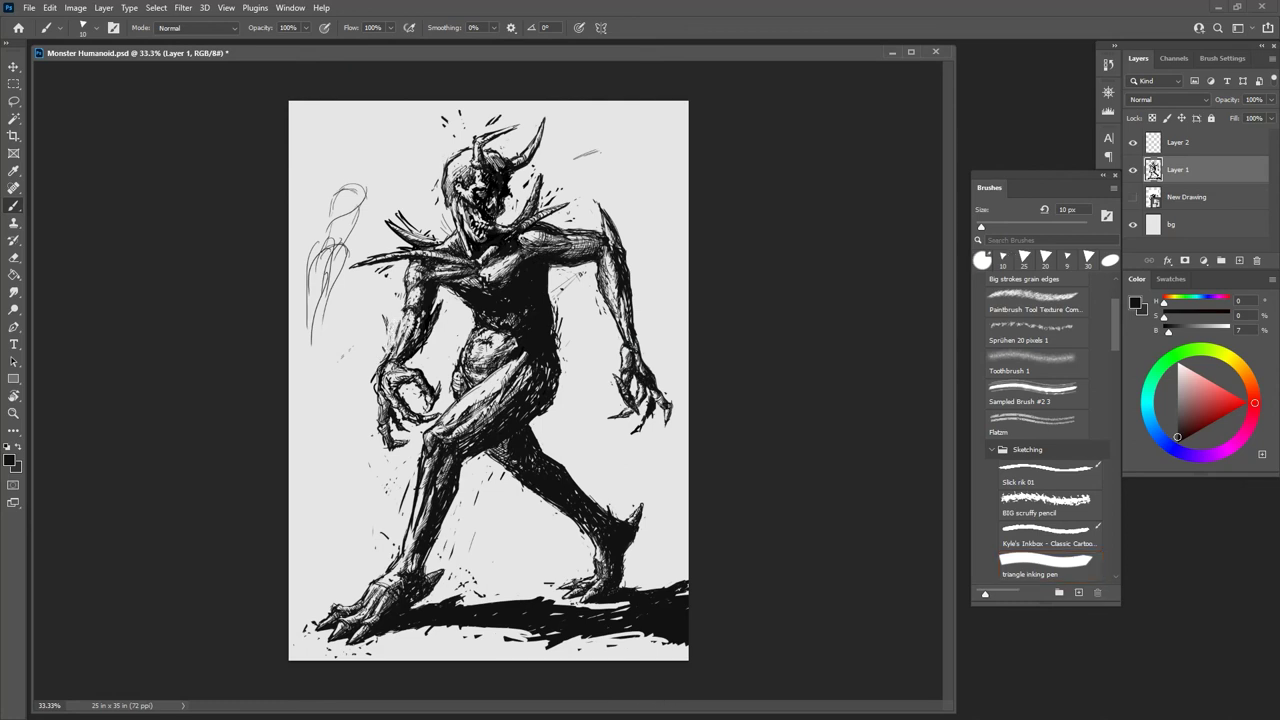
pyautogui.press('b')
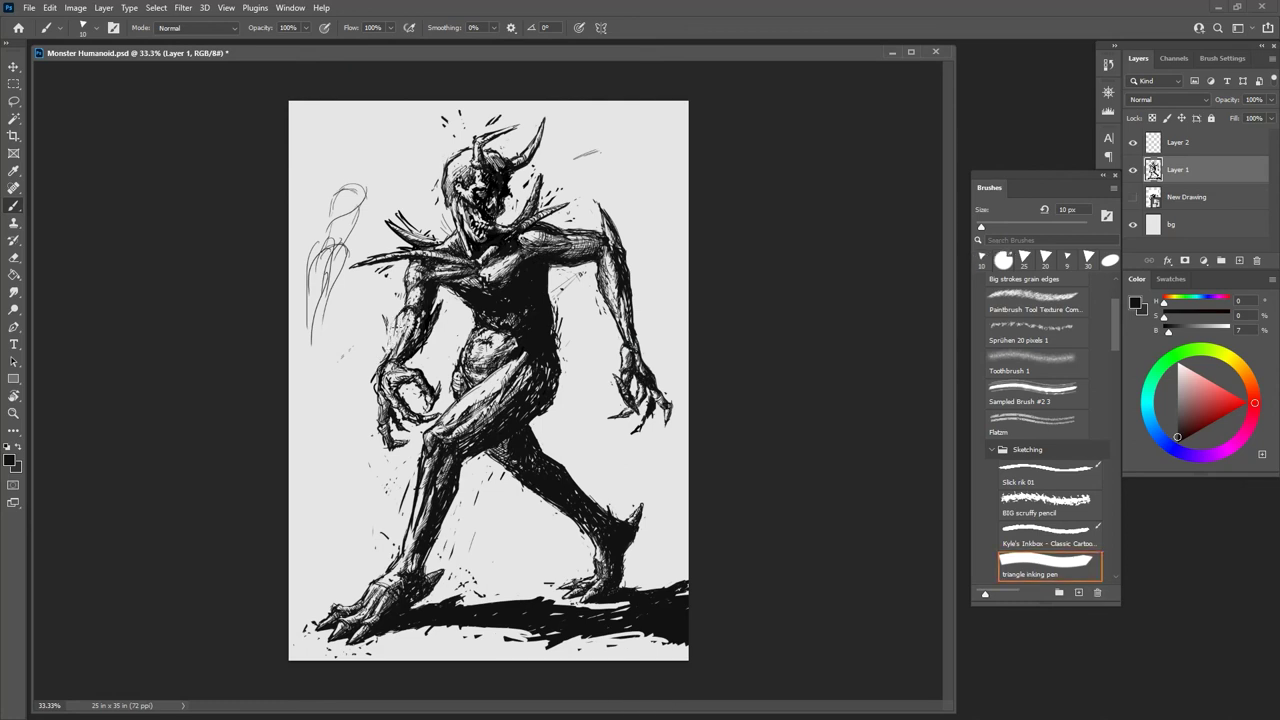
pyautogui.moveTo(400, 312); pyautogui.dragTo(386, 360)
pyautogui.press('e')
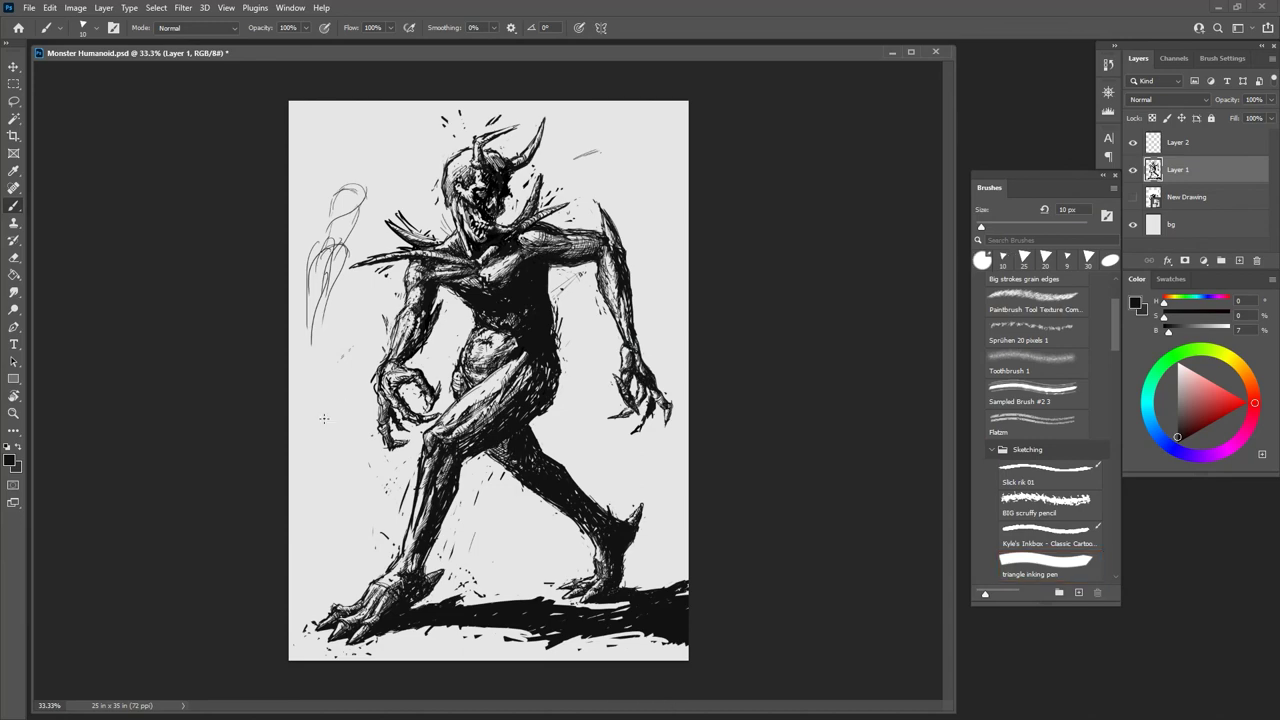
# Step: Refine the bent arm's muscles and edges at closer range with alternating erased light areas and fine ink strokes
pyautogui.hotkey('ctrl', '+')
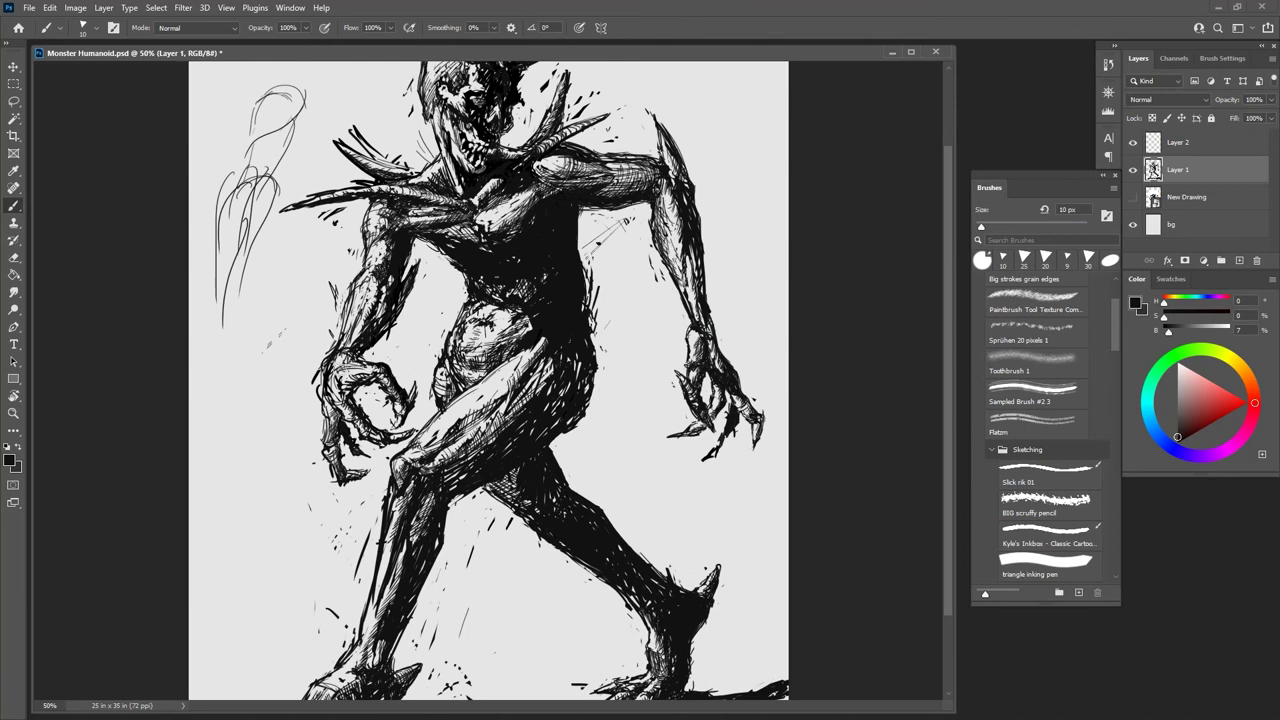
pyautogui.press('b')
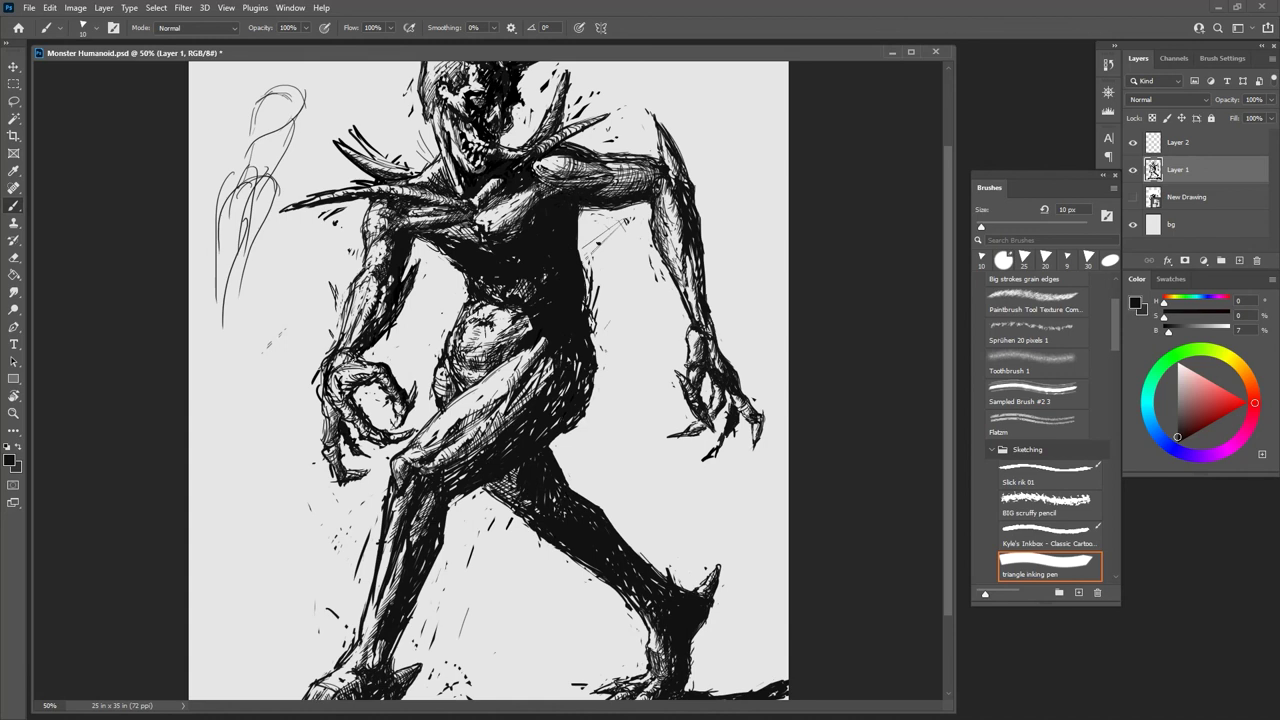
pyautogui.press('e')
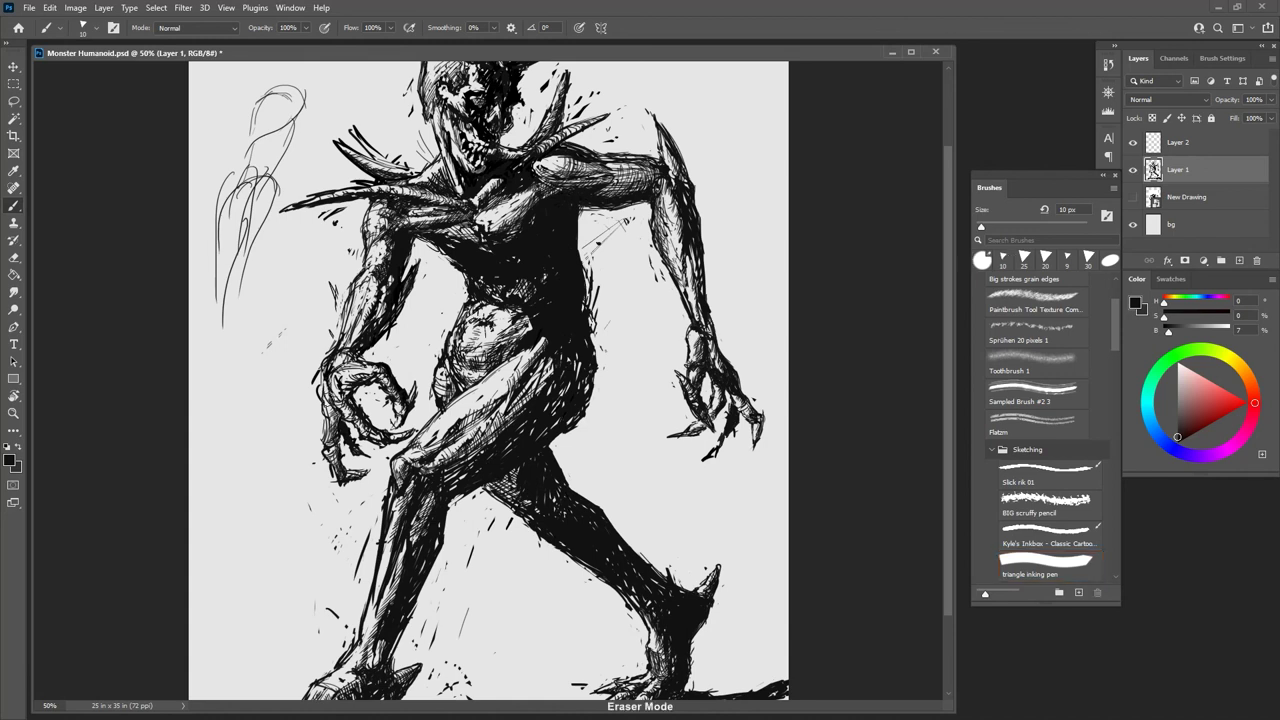
pyautogui.press('b')
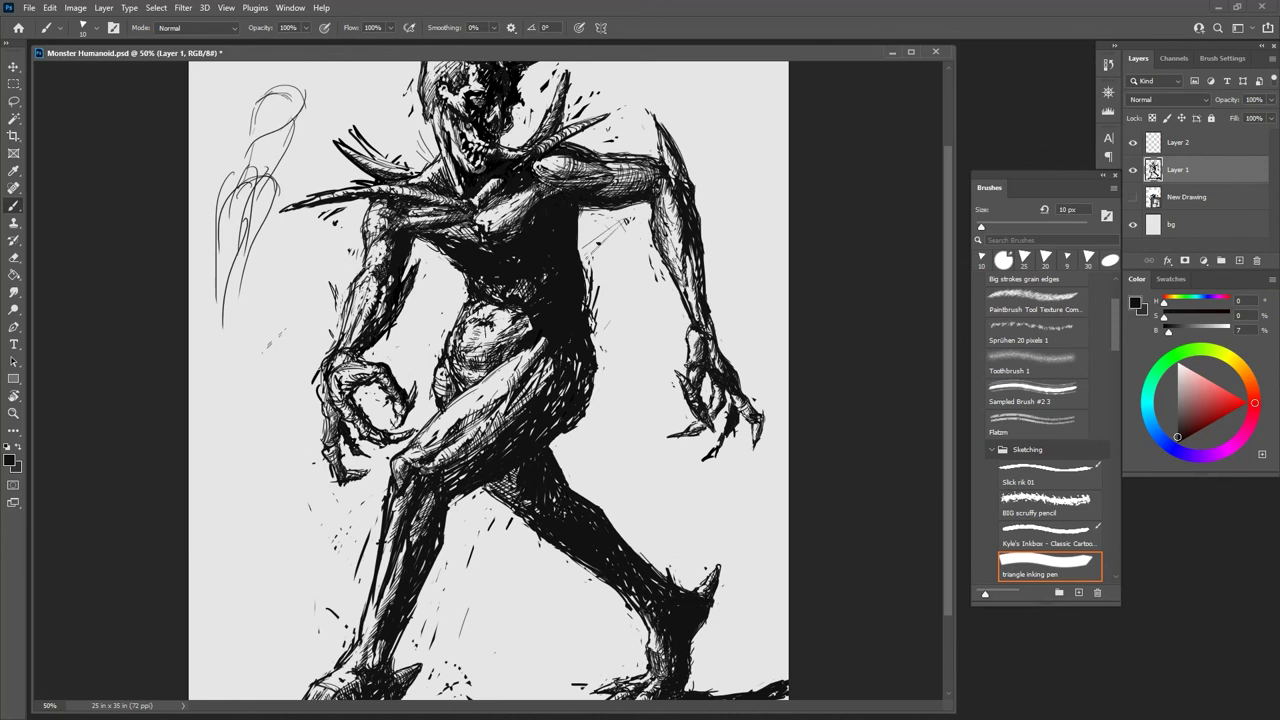
pyautogui.press('e')
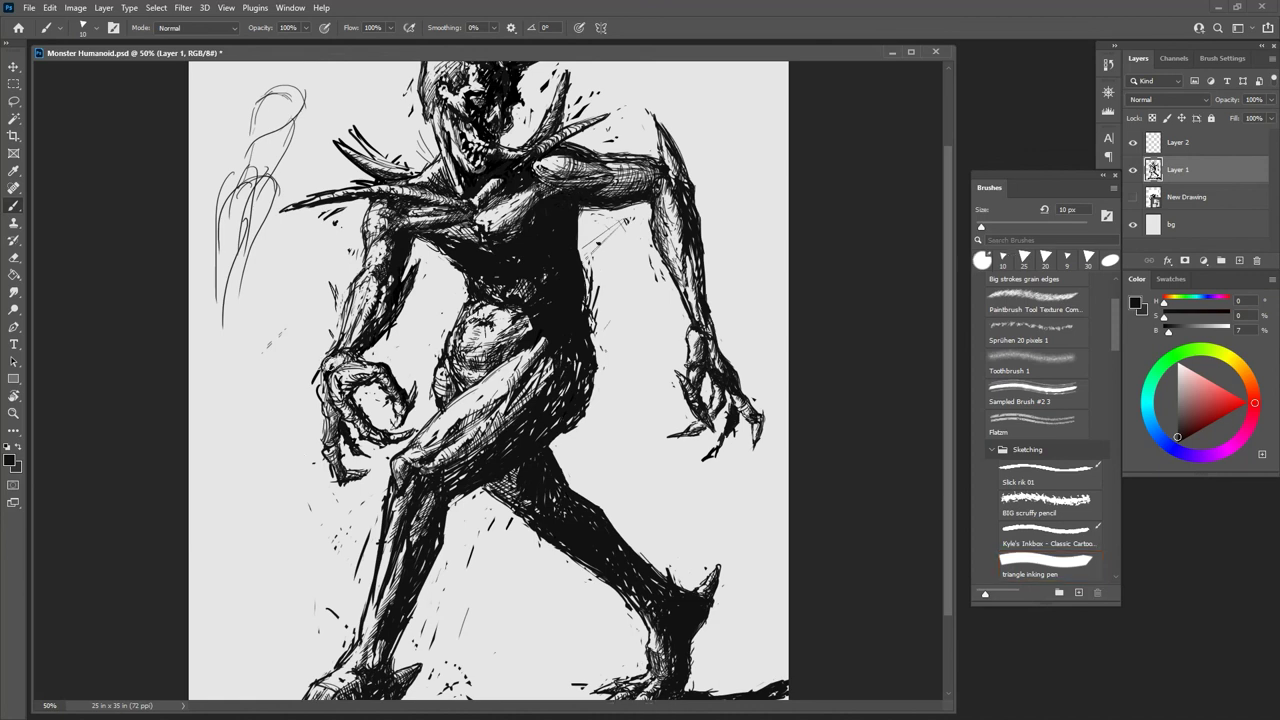
pyautogui.press('b')
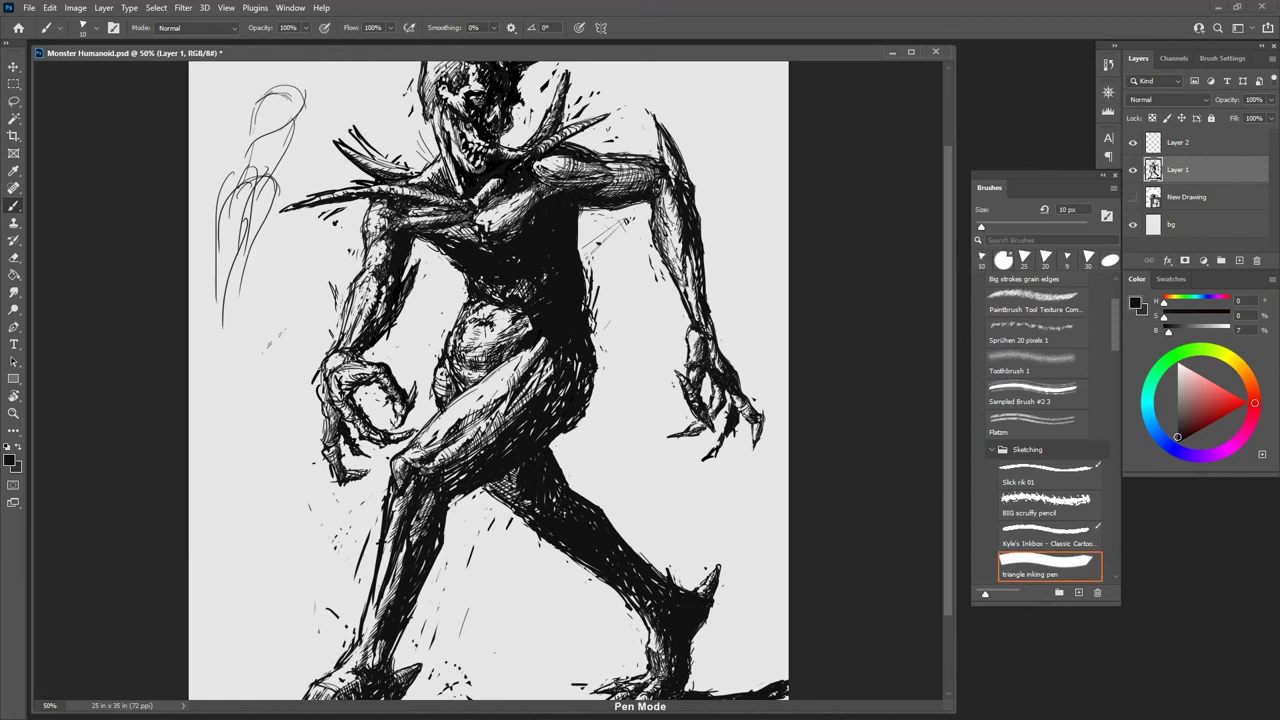
pyautogui.press('e')
pyautogui.press('b')
pyautogui.press('e')
pyautogui.press('b')
# Step: Shape the elbow below the spike on the demon's outstretched arm with an erased highlight and ink strokes
pyautogui.scroll(3, 489, 380)
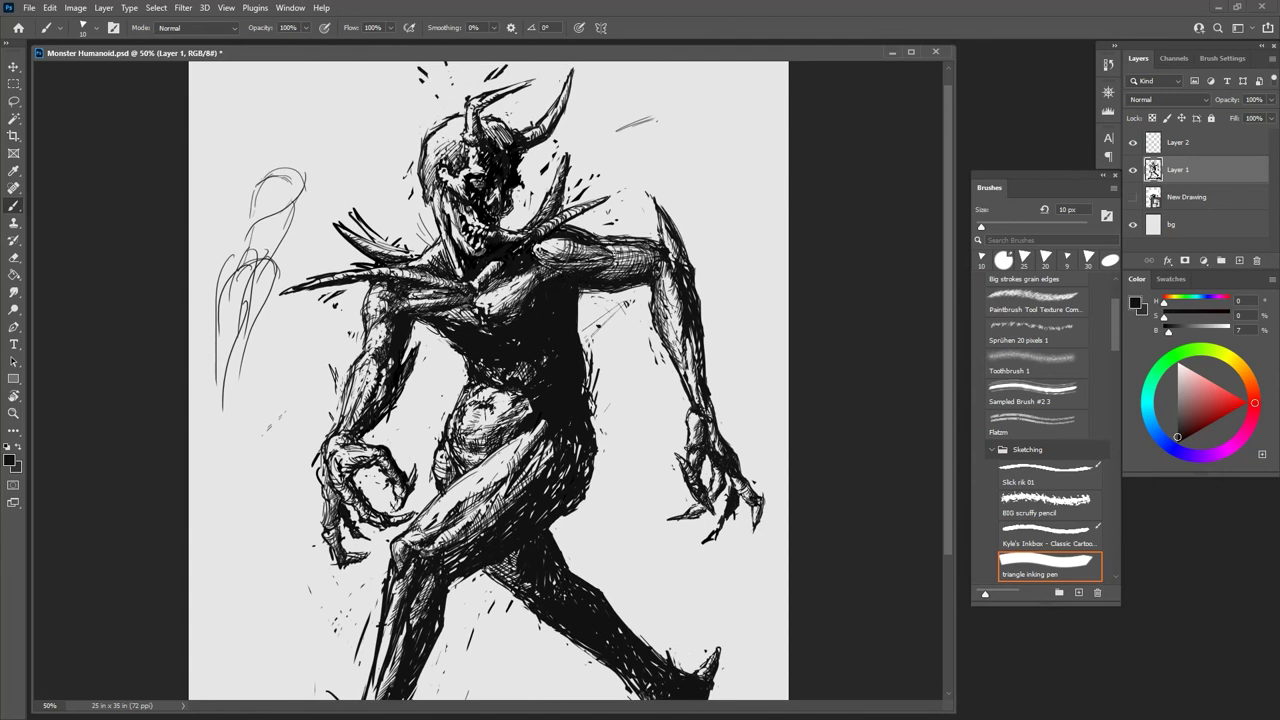
pyautogui.press('e')
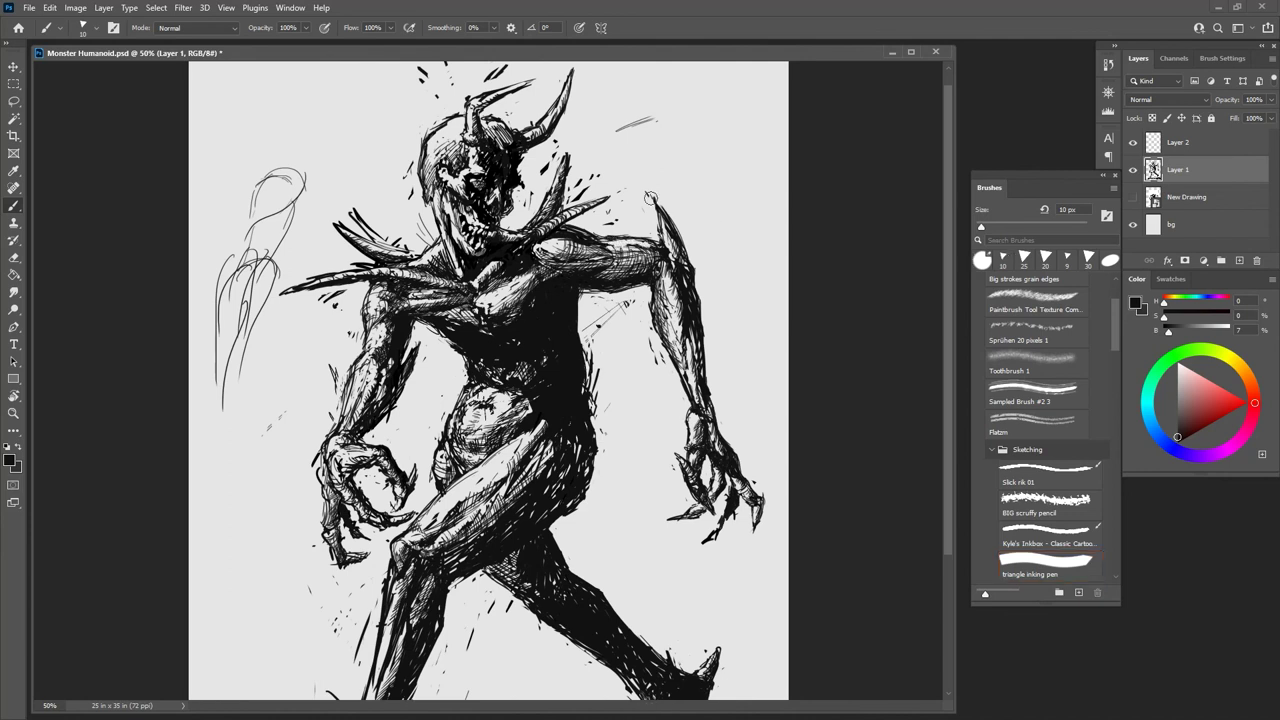
pyautogui.press('b')
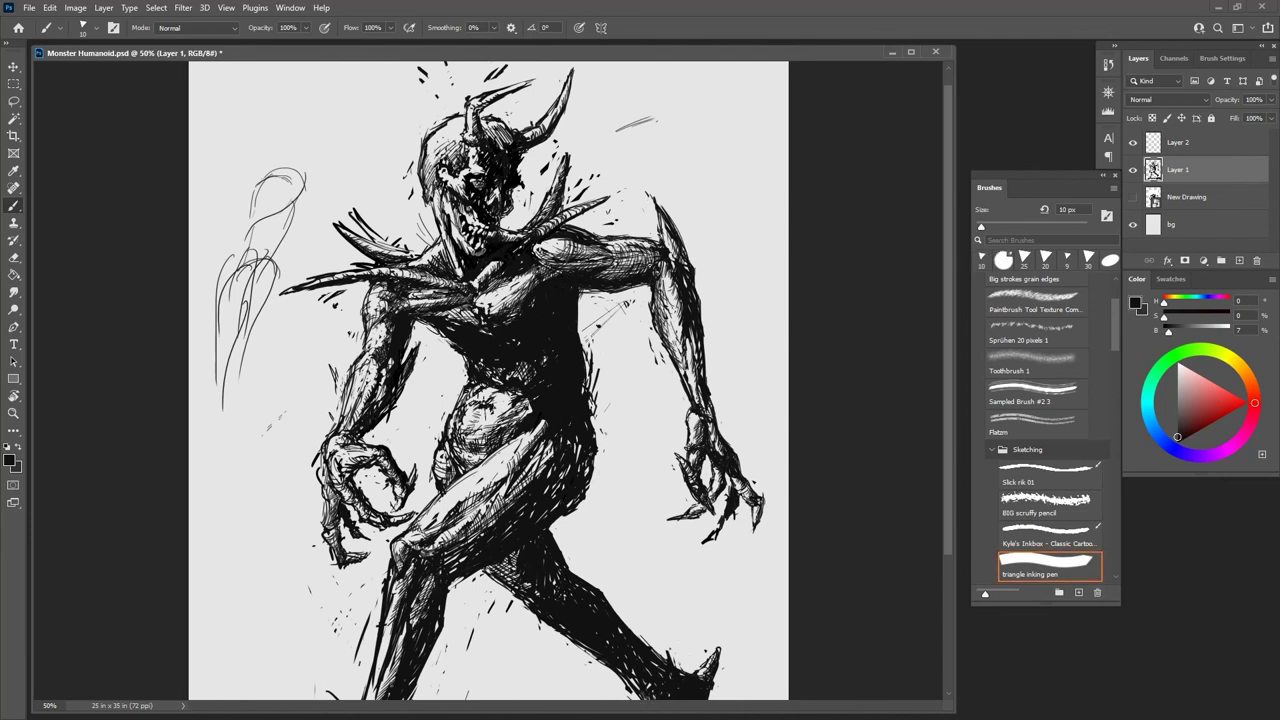
pyautogui.moveTo(650, 252)
pyautogui.mouseDown()
pyautogui.moveTo(666, 285)
pyautogui.moveTo(676, 261)
pyautogui.moveTo(663, 241)
pyautogui.moveTo(671, 262)
pyautogui.mouseUp()
pyautogui.press('e')
pyautogui.press('b')
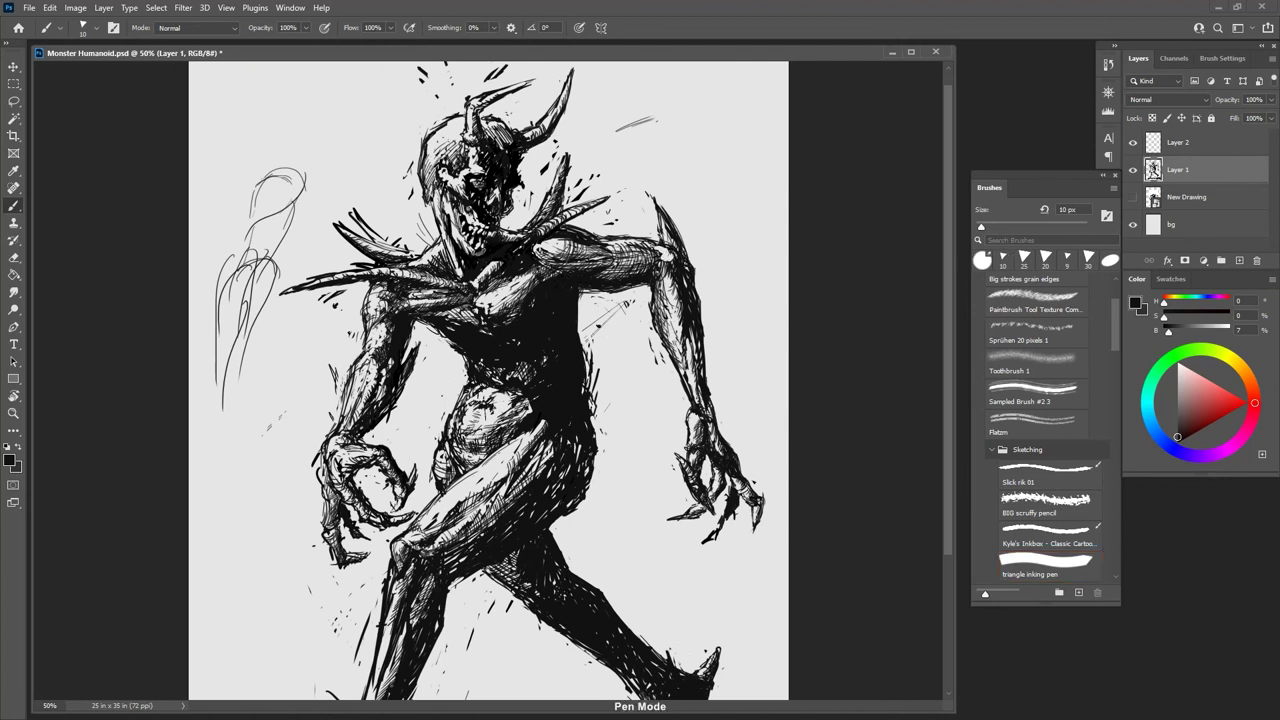
# Step: Darken the outstretched arm's elbow with an ink stroke running down into the forearm and step forward through its stroke history
pyautogui.hotkey('ctrl', 'shift', 'z')
pyautogui.hotkey('ctrl', 'shift', 'z')
pyautogui.hotkey('ctrl', 'shift', 'z')
pyautogui.moveTo(662, 251)
pyautogui.mouseDown()
pyautogui.moveTo(677, 257)
pyautogui.moveTo(676, 296)
pyautogui.mouseUp()
pyautogui.hotkey('ctrl', 'shift', 'z')
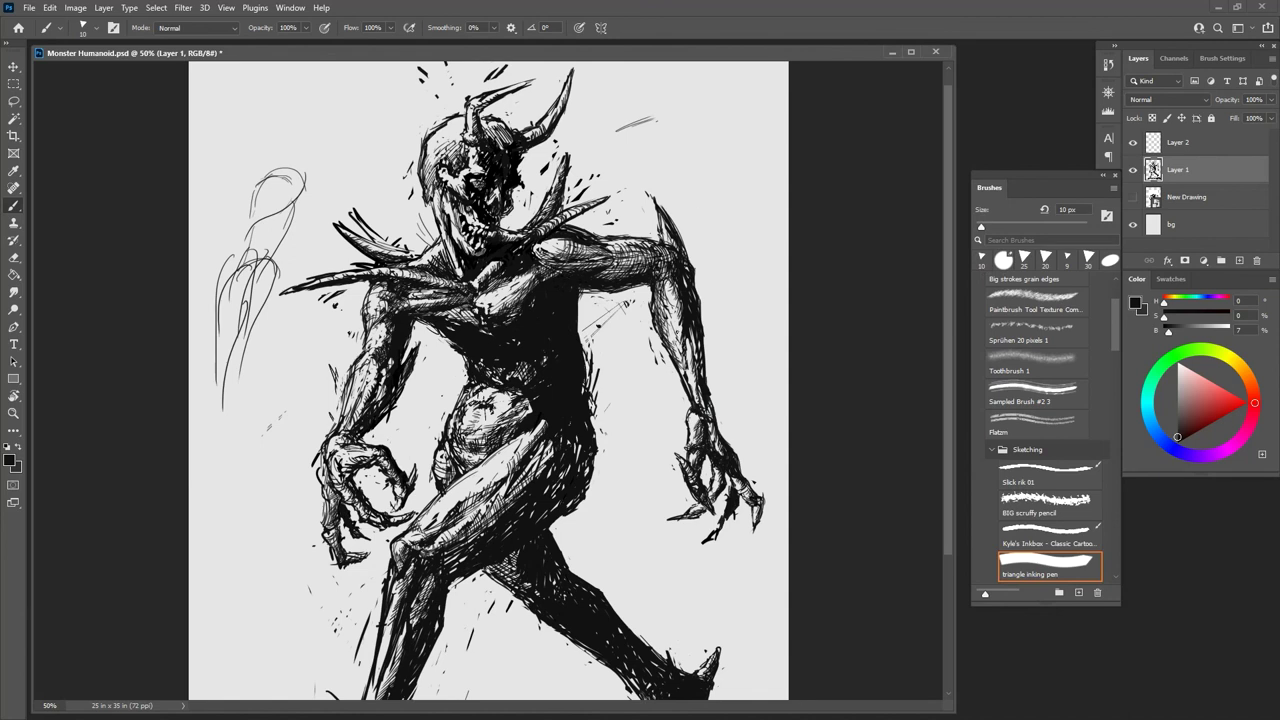
pyautogui.hotkey('ctrl', 'shift', 'z')
pyautogui.hotkey('ctrl', 'shift', 'z')
pyautogui.hotkey('ctrl', 'shift', 'z')
pyautogui.hotkey('ctrl', 'shift', 'z')
pyautogui.hotkey('ctrl', 'shift', 'z')
pyautogui.hotkey('ctrl', 'shift', 'z')
pyautogui.hotkey('ctrl', 'shift', 'z')
pyautogui.hotkey('ctrl', 'shift', 'z')
pyautogui.hotkey('ctrl', 'shift', 'z')
pyautogui.hotkey('ctrl', 'shift', 'z')
pyautogui.hotkey('ctrl', 'shift', 'z')
pyautogui.hotkey('ctrl', 'shift', 'z')
pyautogui.hotkey('ctrl', 'shift', 'z')
pyautogui.hotkey('ctrl', 'shift', 'z')
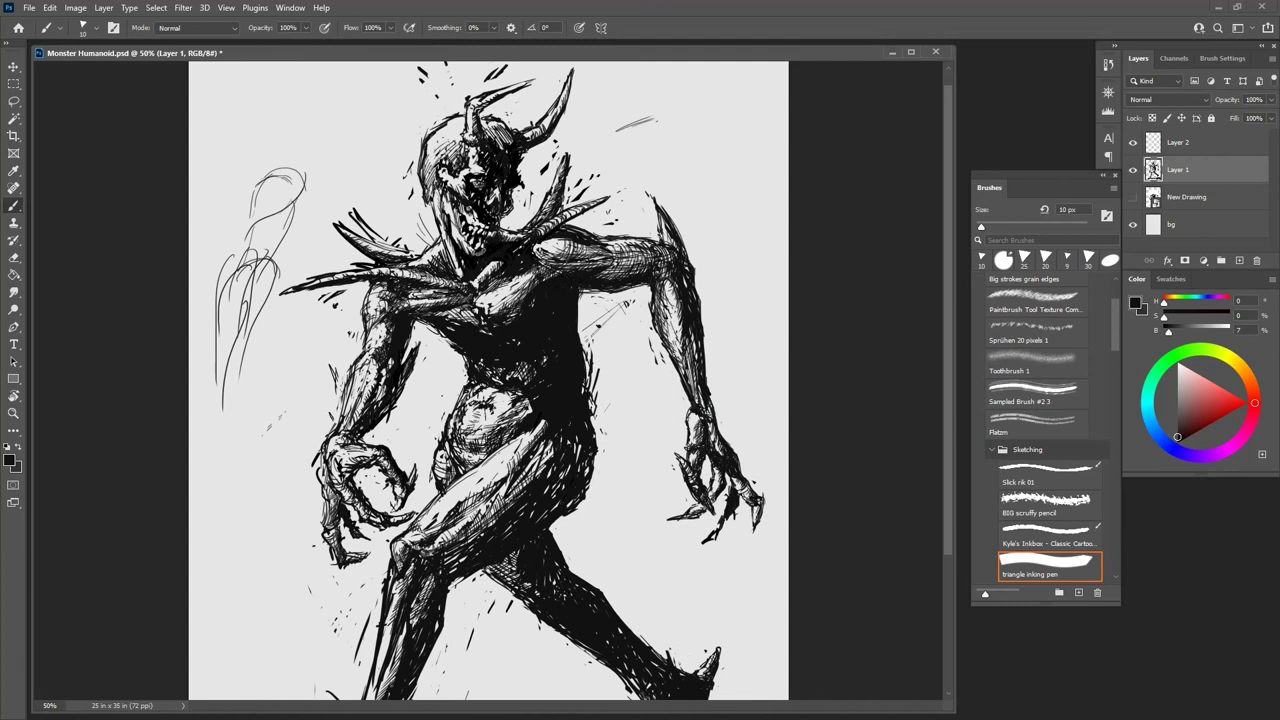
pyautogui.hotkey('ctrl', 'shift', 'z')
pyautogui.hotkey('ctrl', 'shift', 'z')
pyautogui.hotkey('ctrl', 'shift', 'z')
pyautogui.hotkey('ctrl', 'shift', 'z')
pyautogui.hotkey('ctrl', 'shift', 'z')
pyautogui.hotkey('ctrl', 'shift', 'z')
pyautogui.hotkey('ctrl', 'shift', 'z')
# Step: Hide Layer 2 with the rough side sketch
pyautogui.hotkey('ctrl', '-')
pyautogui.hotkey('ctrl', '-')
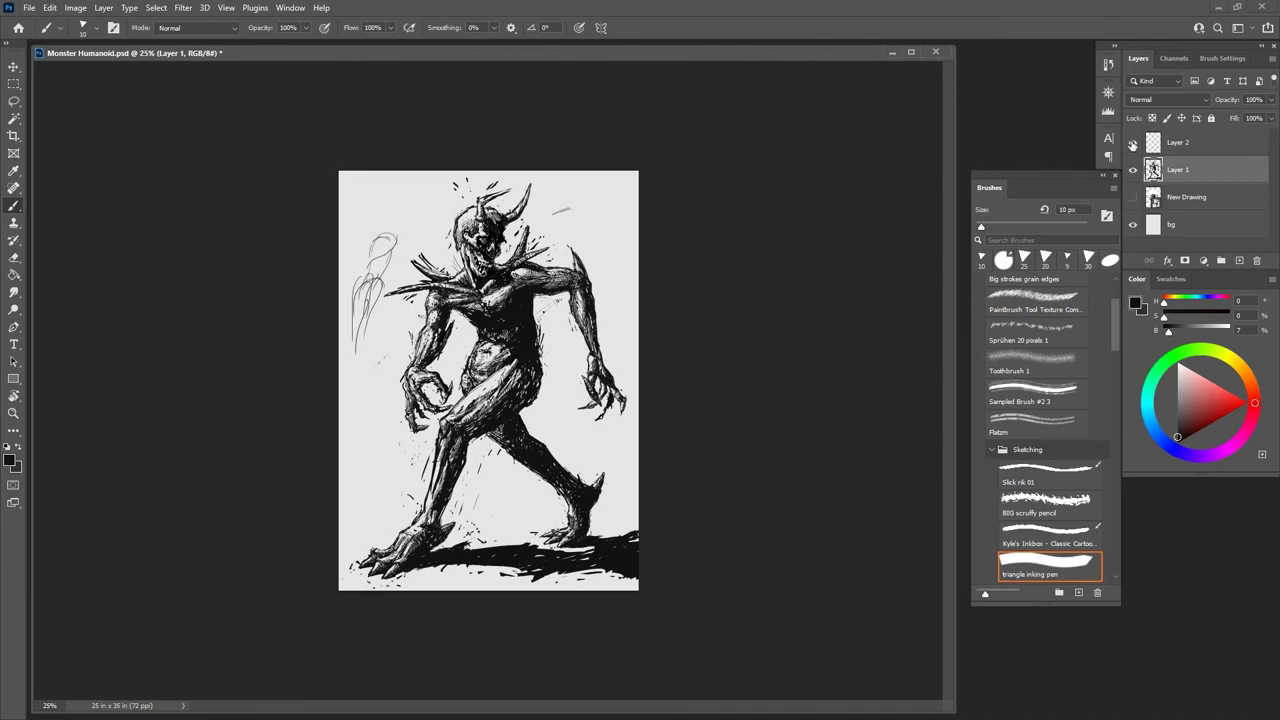
pyautogui.click(1133, 142)
# Step: Examine the inked figure from the horns to the ground shadow, both close up and as a small overview
pyautogui.hotkey('ctrl', '+')
pyautogui.hotkey('ctrl', '+')
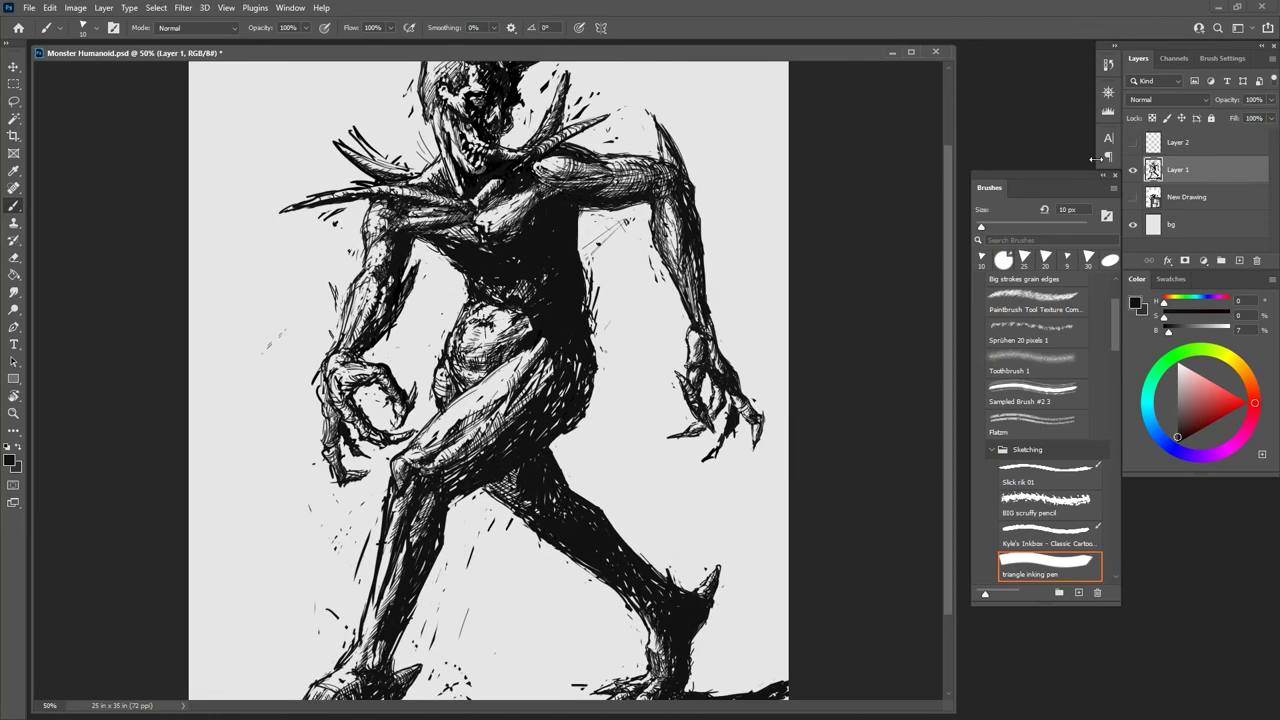
pyautogui.moveTo(596, 526); pyautogui.dragTo(640, 472)
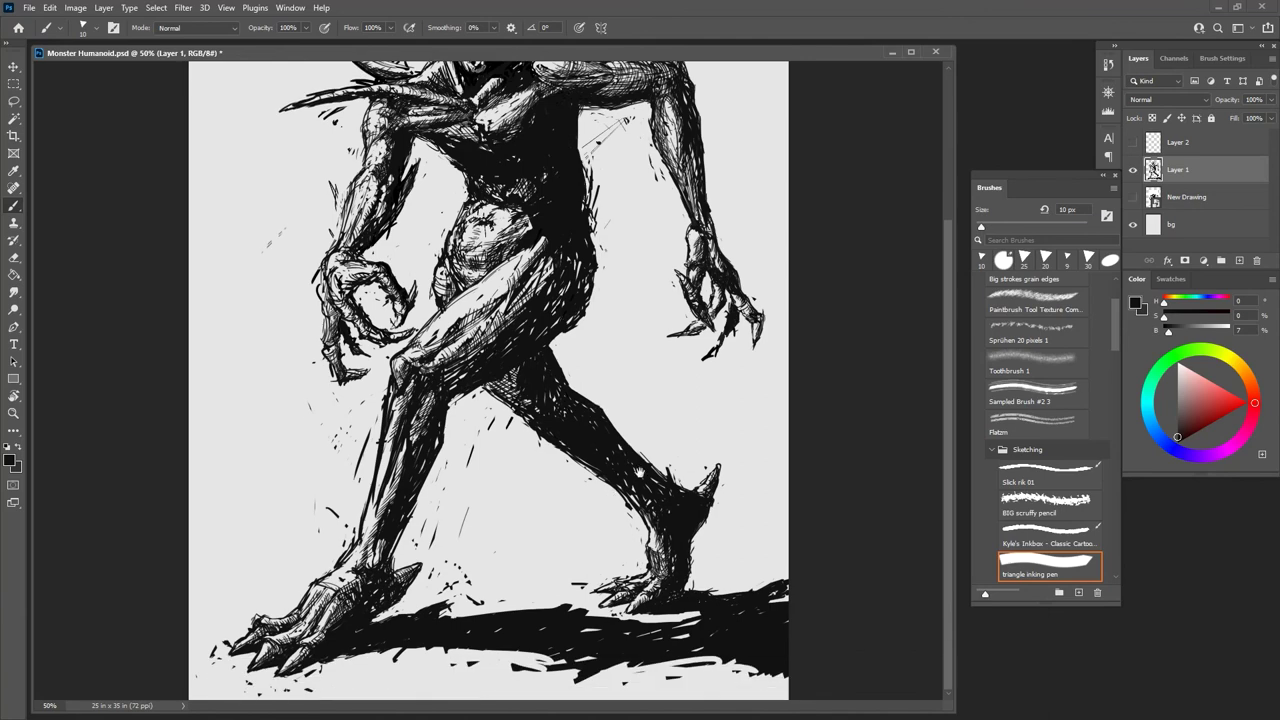
pyautogui.moveTo(764, 535); pyautogui.dragTo(710, 652)
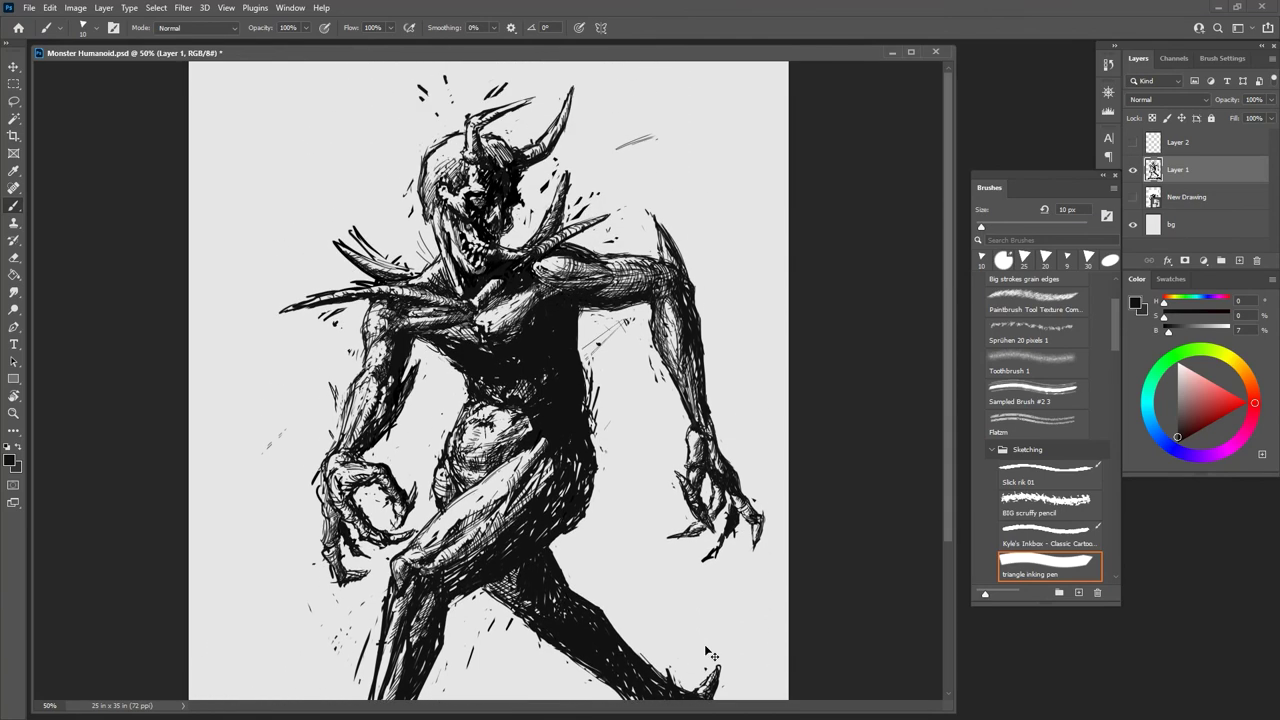
pyautogui.hotkey('ctrl', '-')
pyautogui.hotkey('ctrl', '-')
pyautogui.hotkey('ctrl', '-')
pyautogui.hotkey('ctrl', '-')
pyautogui.hotkey('ctrl', '-')
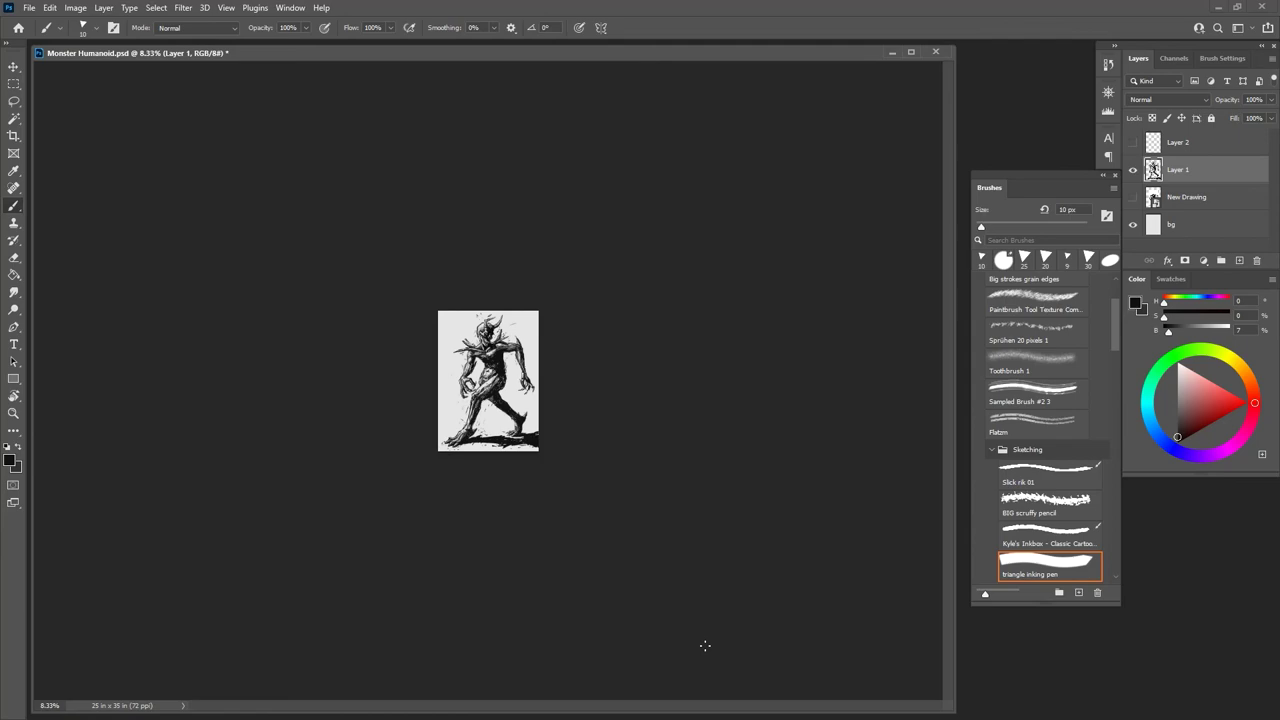
pyautogui.hotkey('ctrl', '+')
pyautogui.hotkey('ctrl', '+')
pyautogui.hotkey('ctrl', '+')
pyautogui.hotkey('ctrl', '+')
pyautogui.hotkey('ctrl', '+')
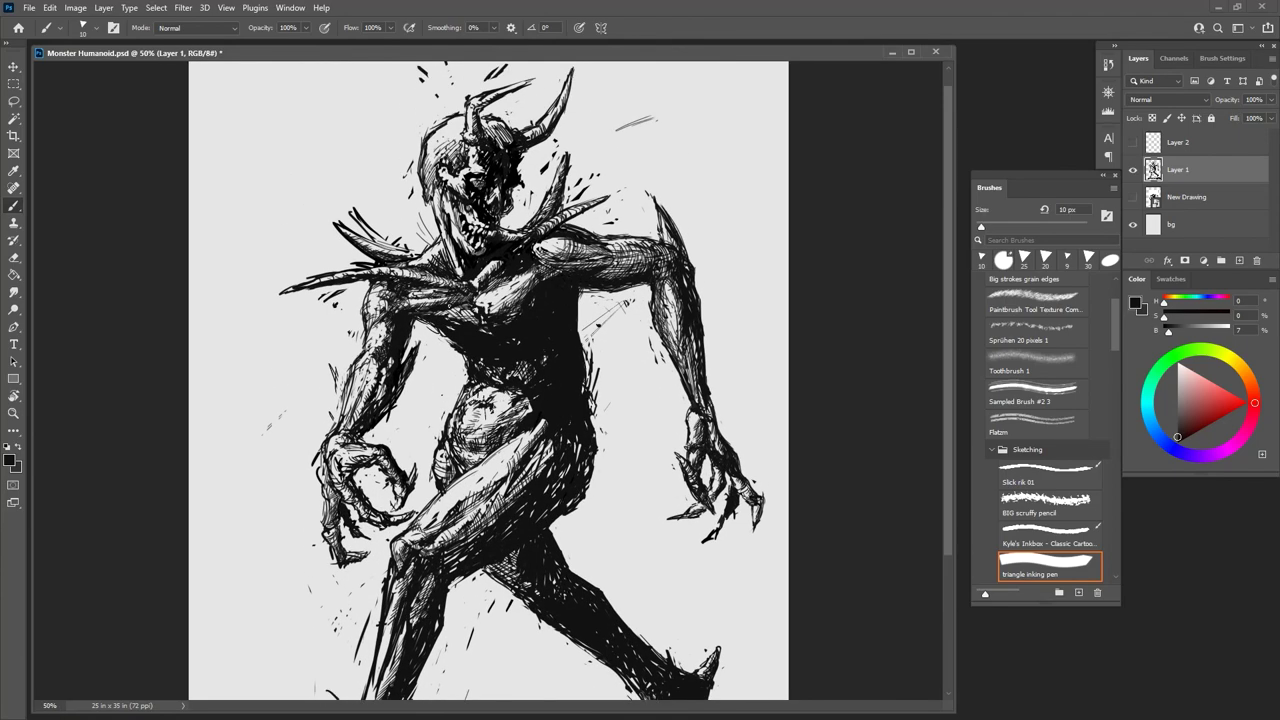
# Step: Rework the chest muscle below the long shoulder spike with erased highlights and short ink hatching strokes
pyautogui.press('`')
pyautogui.moveTo(422, 299)
pyautogui.mouseDown()
pyautogui.moveTo(474, 316)
pyautogui.moveTo(463, 306)
pyautogui.mouseUp()
pyautogui.moveTo(433, 292); pyautogui.dragTo(466, 313)
pyautogui.press('`')
pyautogui.moveTo(411, 297); pyautogui.dragTo(464, 303)
pyautogui.moveTo(427, 291)
pyautogui.mouseDown()
pyautogui.moveTo(454, 295)
pyautogui.moveTo(431, 310)
pyautogui.moveTo(446, 314)
pyautogui.mouseUp()
pyautogui.moveTo(434, 299); pyautogui.dragTo(470, 318)
pyautogui.moveTo(461, 305)
pyautogui.mouseDown()
pyautogui.moveTo(473, 317)
pyautogui.moveTo(443, 297)
pyautogui.mouseUp()
pyautogui.moveTo(438, 289)
pyautogui.mouseDown()
pyautogui.moveTo(454, 297)
pyautogui.moveTo(427, 295)
pyautogui.mouseUp()
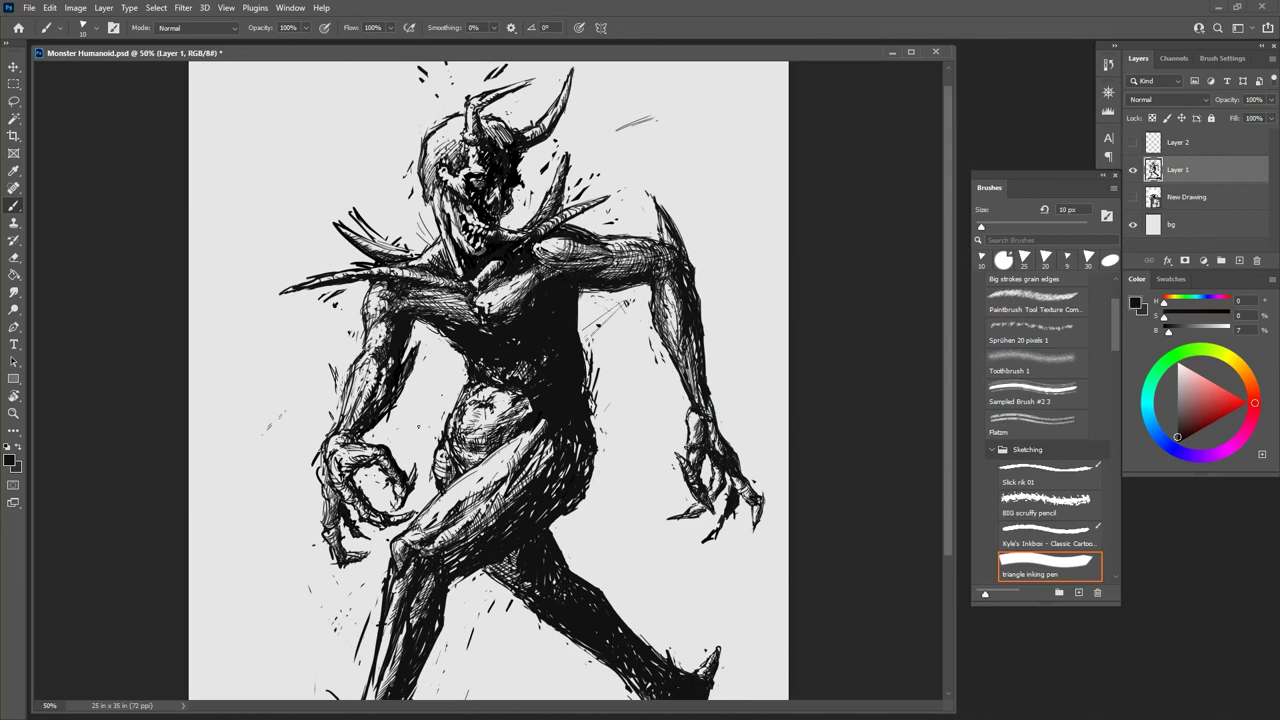
# Step: Clean up the stray light marks at the centre of the chest with the eraser and a short ink stroke
pyautogui.scroll(-5, 418, 426)
pyautogui.scroll(2, 424, 434)
pyautogui.hotkey('ctrl', '+')
pyautogui.hotkey('ctrl', '+')
pyautogui.hotkey('ctrl', '+')
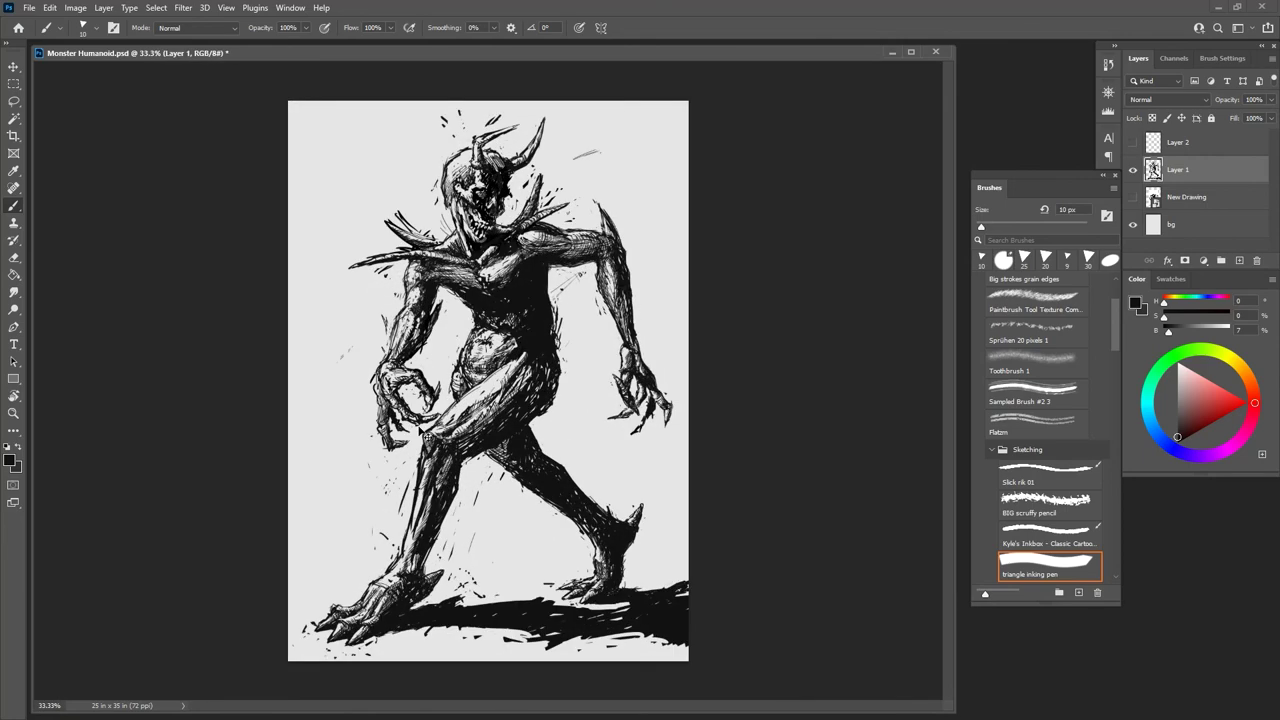
pyautogui.hotkey('ctrl', '-')
pyautogui.press('e')
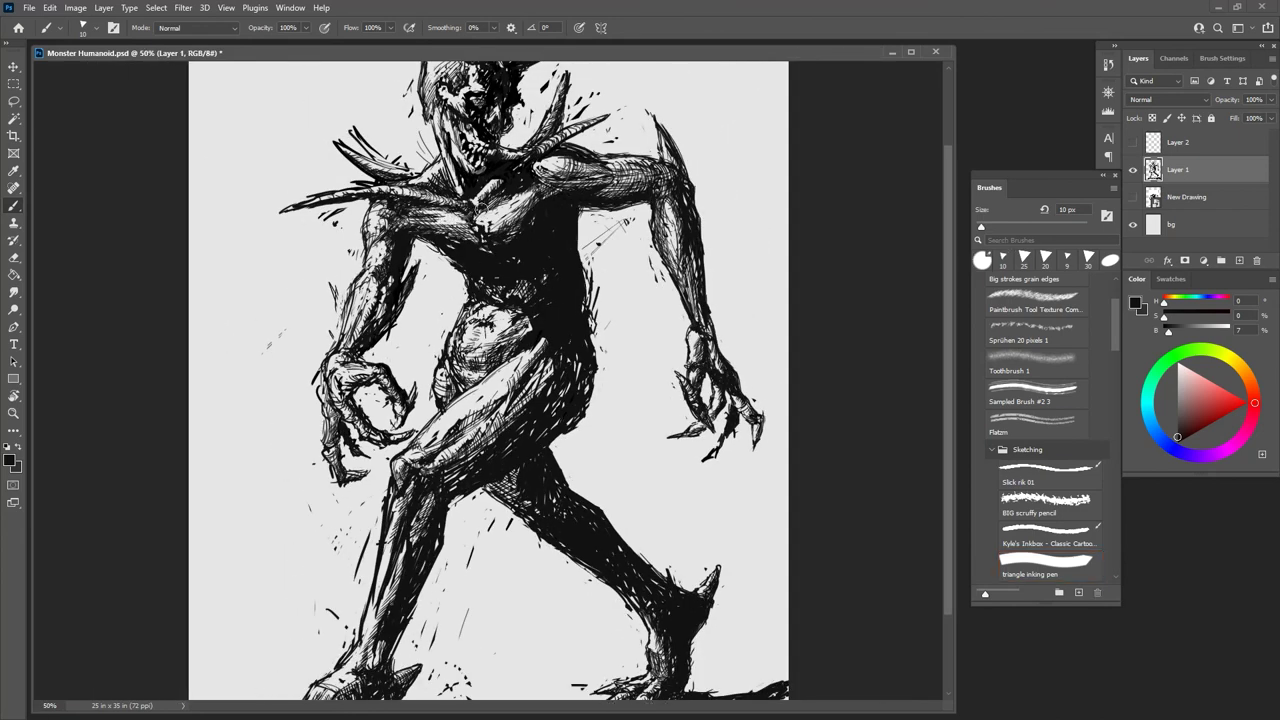
pyautogui.press('b')
pyautogui.moveTo(500, 223); pyautogui.dragTo(488, 231)
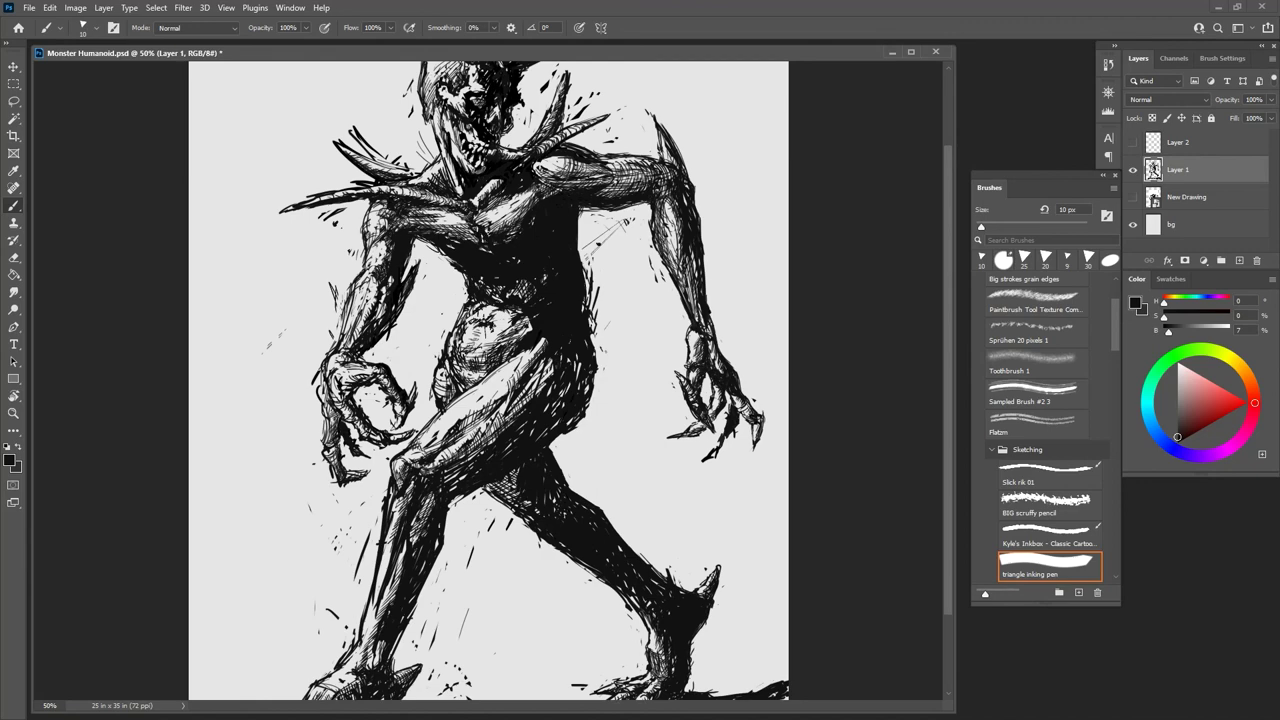
# Step: Check the reworked chest and arms close up and within the whole figure
pyautogui.hotkey('ctrl', '+')
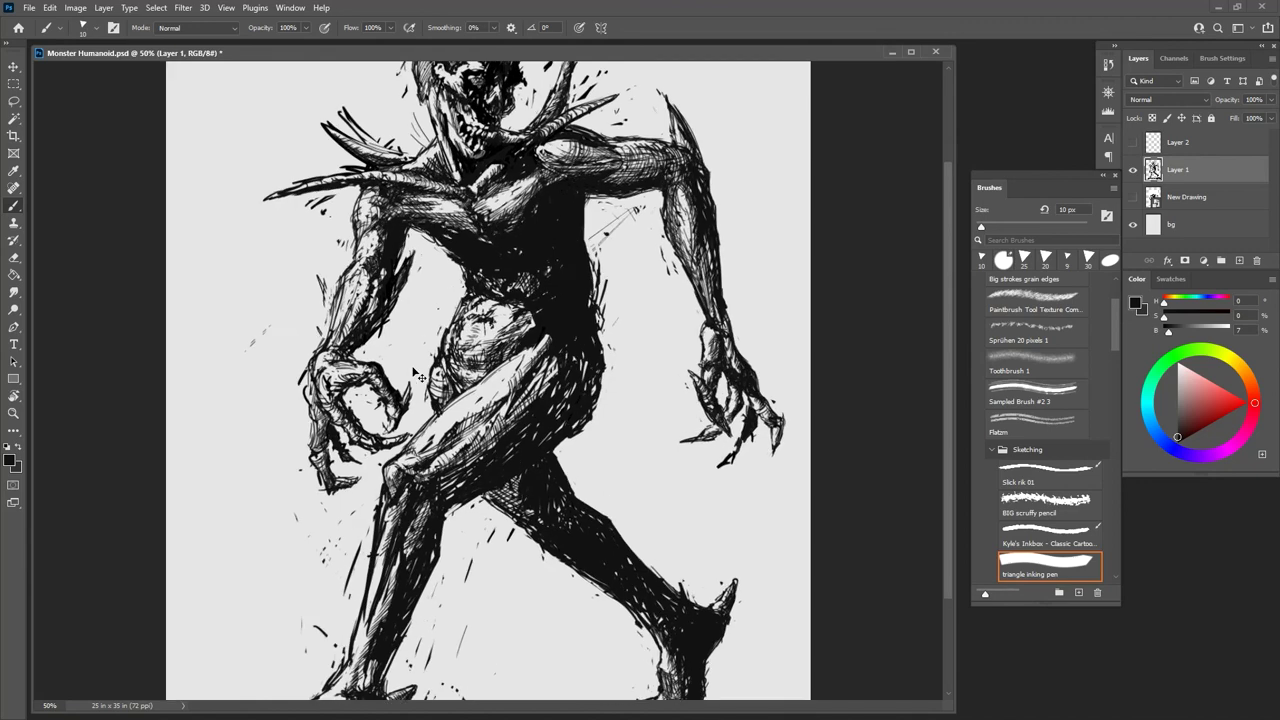
pyautogui.hotkey('ctrl', '-')
pyautogui.hotkey('ctrl', '-')
pyautogui.hotkey('ctrl', '-')
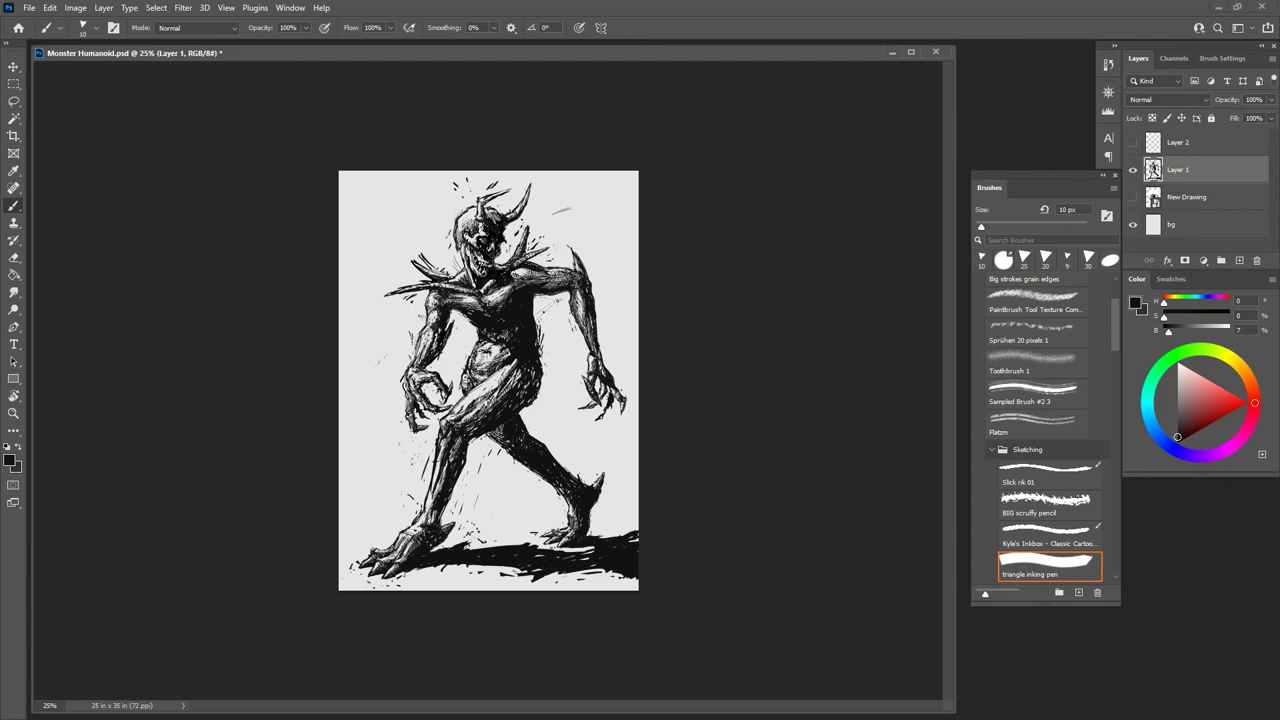